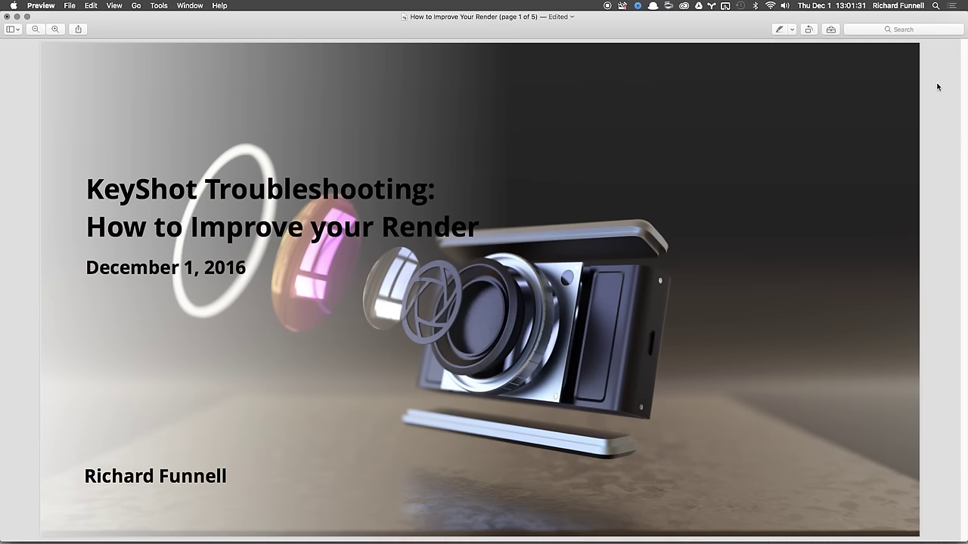
Step: Advance the presentation from the title page to the Computer Specs page
{"action": "key", "text": "Down"}
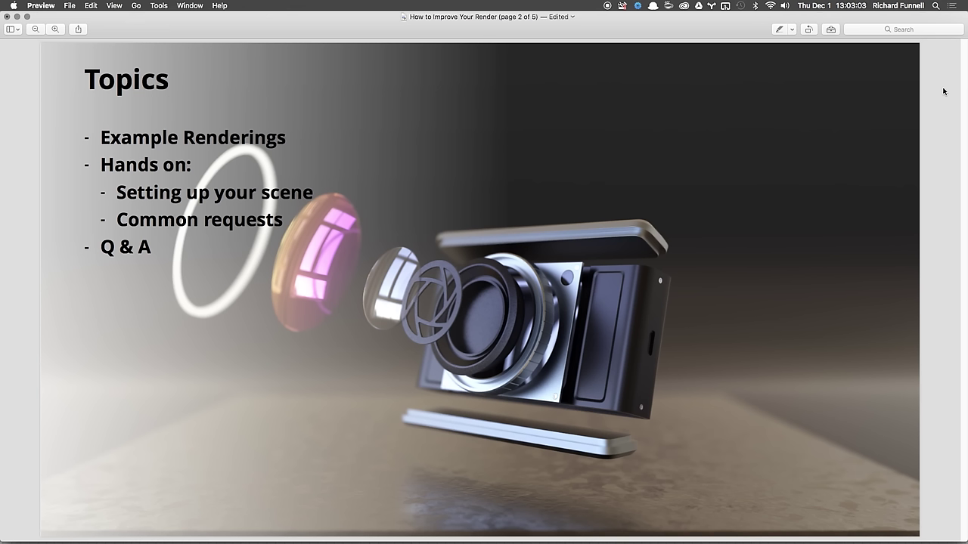
{"action": "key", "text": "Down"}
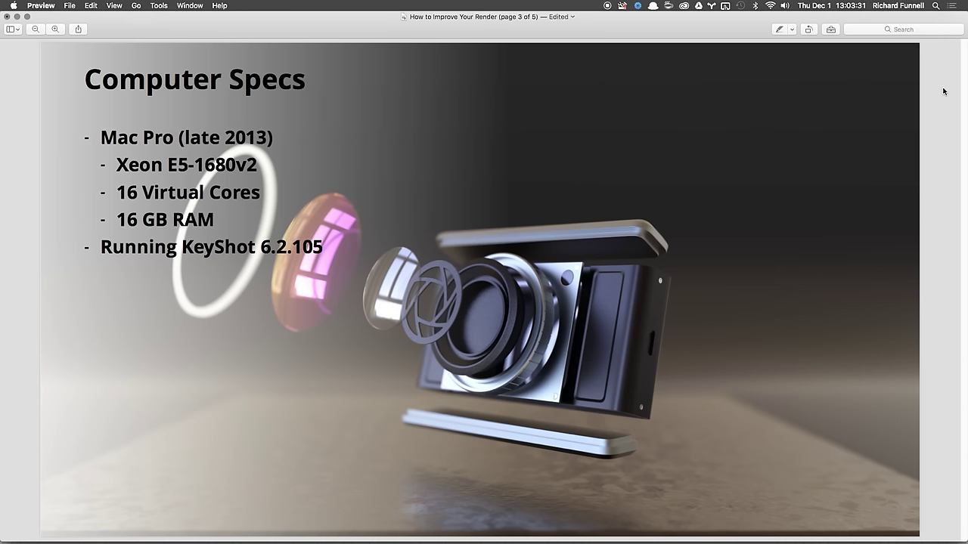
Step: Switch to the Finder window of the Great Images folder and preview the guitar fretboard rendering
{"action": "key", "text": "super+Tab"}
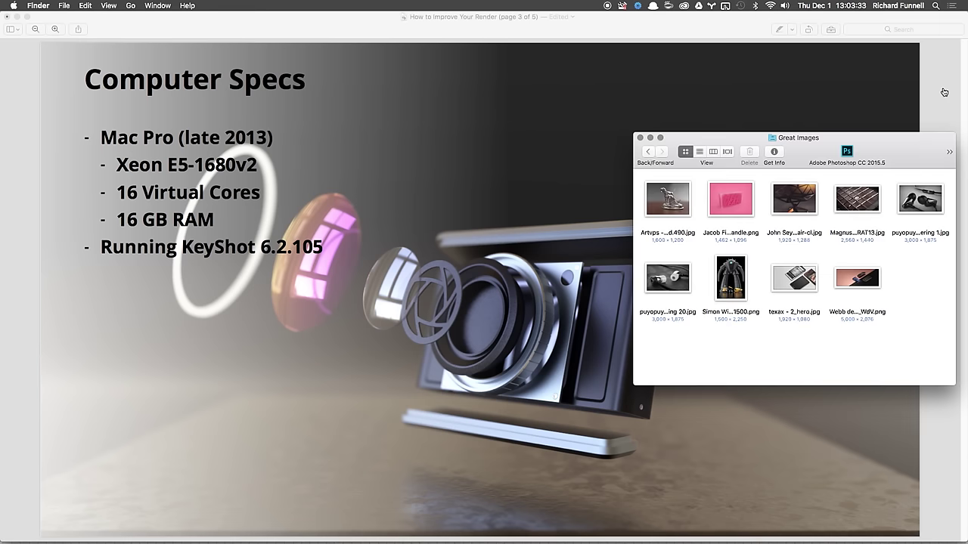
{"action": "left_click_drag", "start_coordinate": [805, 147], "coordinate": [650, 130]}
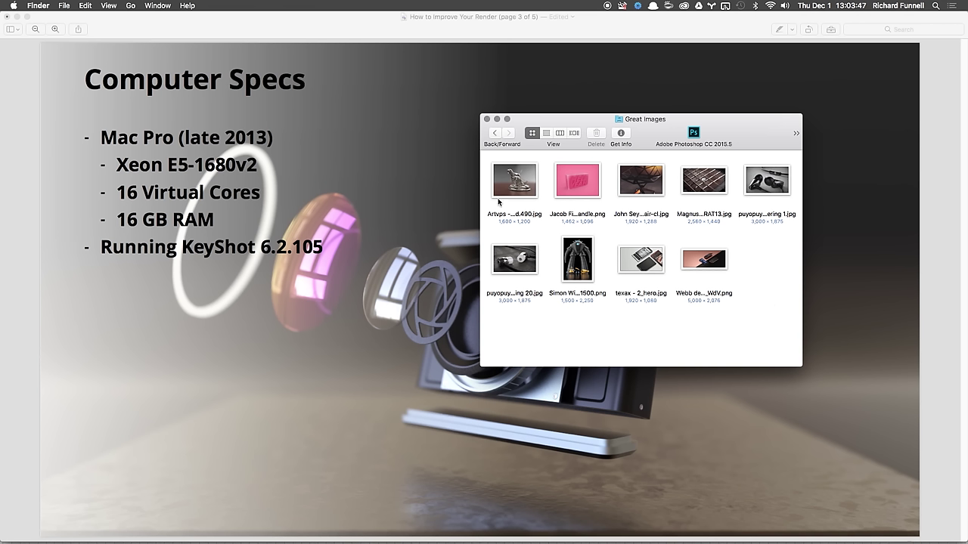
{"action": "left_click", "coordinate": [704, 182]}
{"action": "key", "text": "space"}
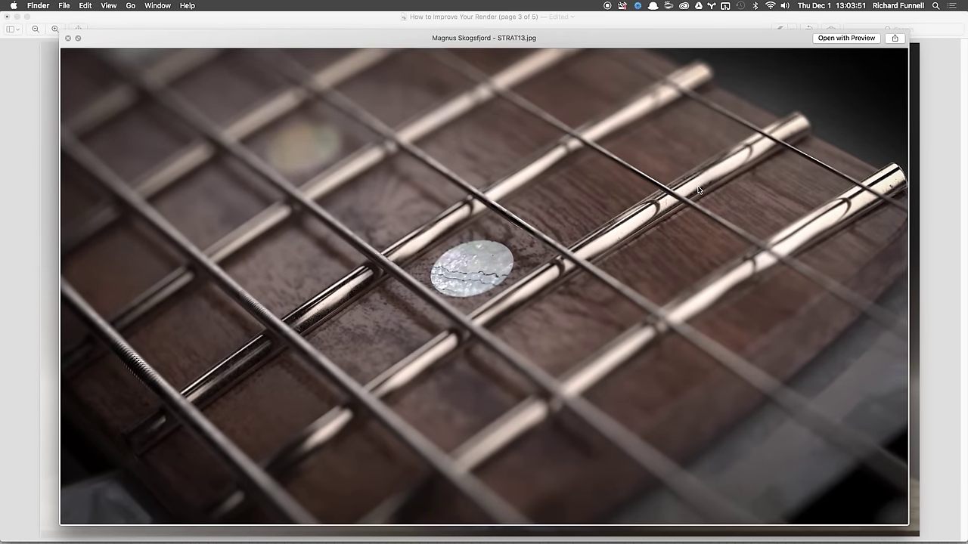
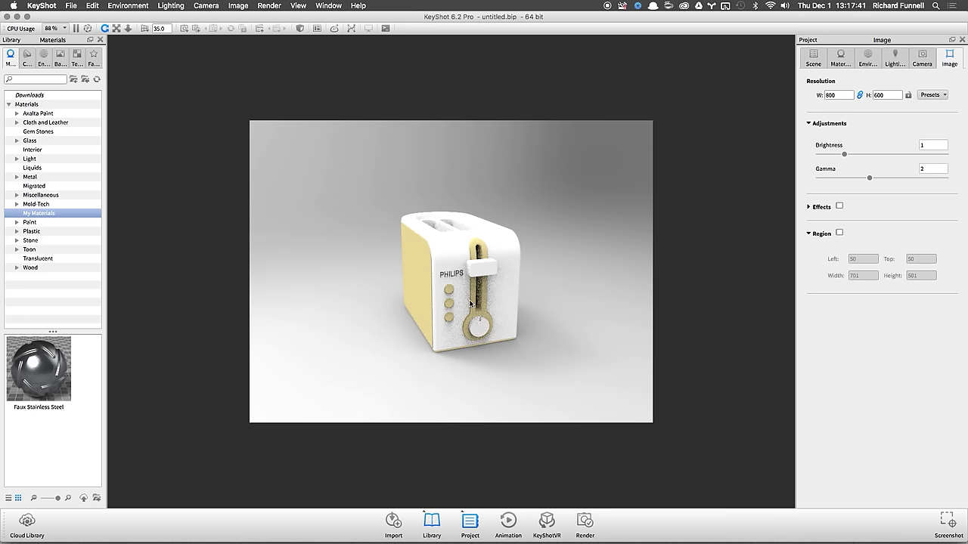
Step: Orbit the toaster to inspect it and apply the landscape 1280 x 720 resolution preset to the image
{"action": "left_click_drag", "start_coordinate": [470, 303], "coordinate": [598, 303]}
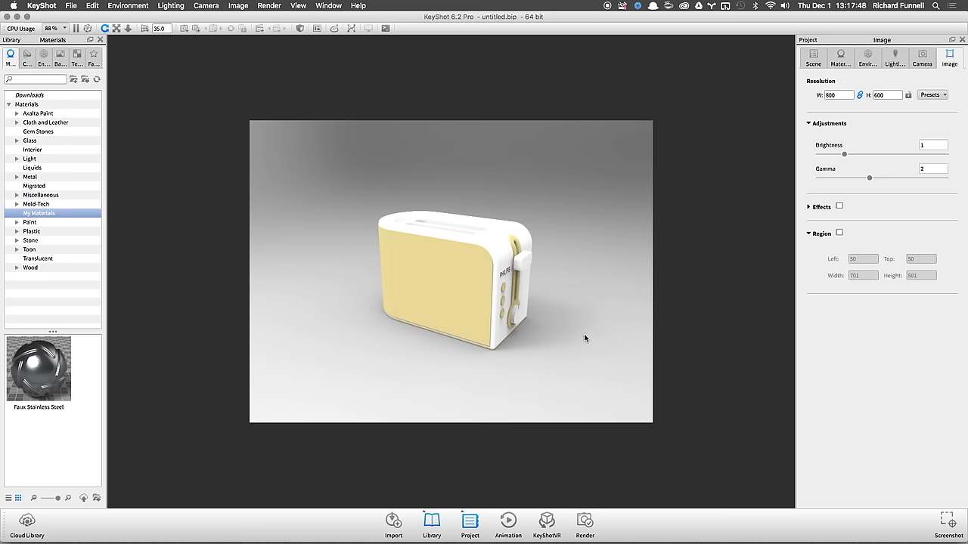
{"action": "left_click_drag", "start_coordinate": [580, 345], "coordinate": [523, 303]}
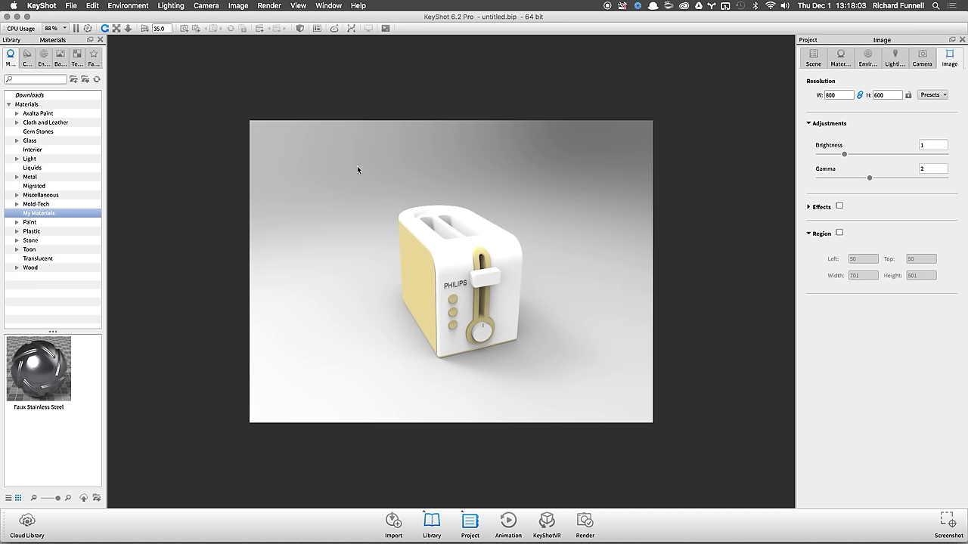
{"action": "left_click", "coordinate": [237, 5]}
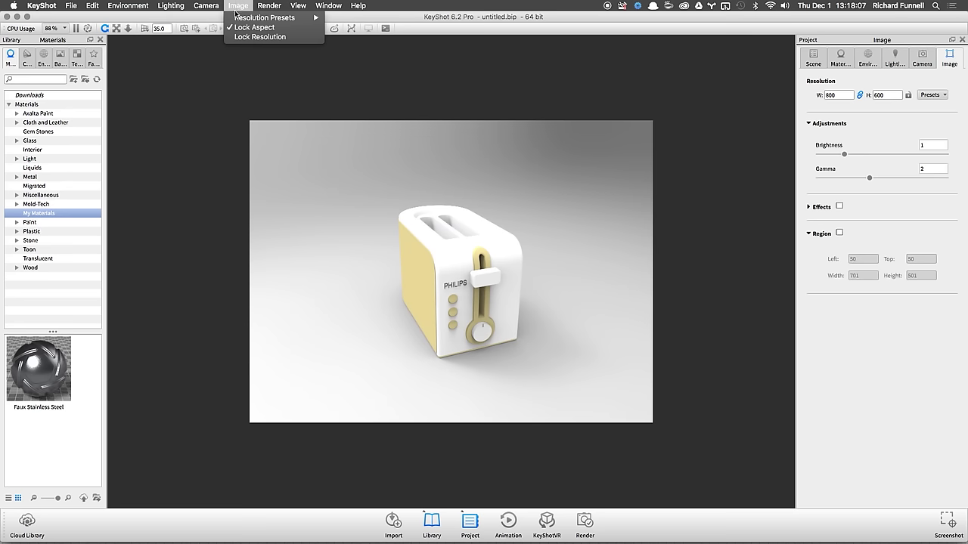
{"action": "mouse_move", "coordinate": [261, 17]}
{"action": "mouse_move", "coordinate": [354, 21]}
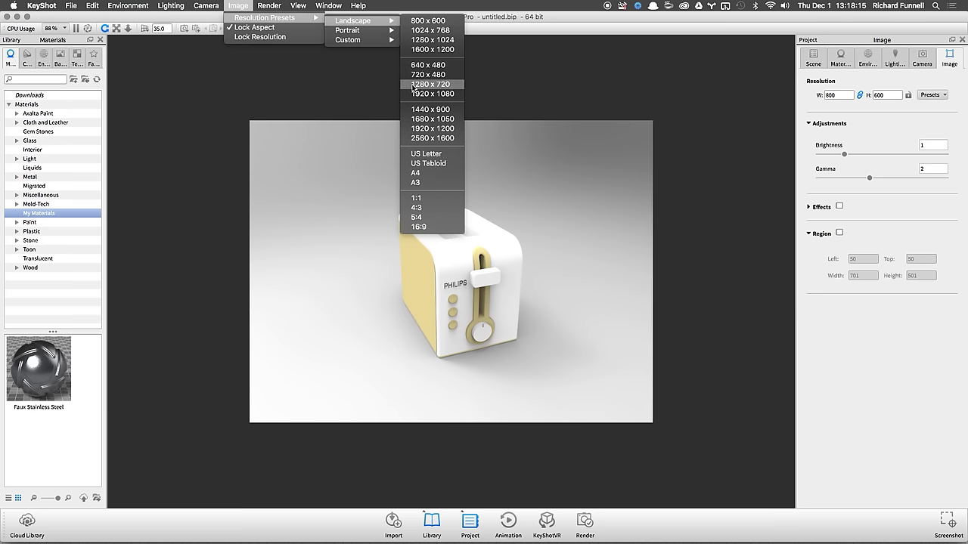
{"action": "left_click", "coordinate": [447, 87]}
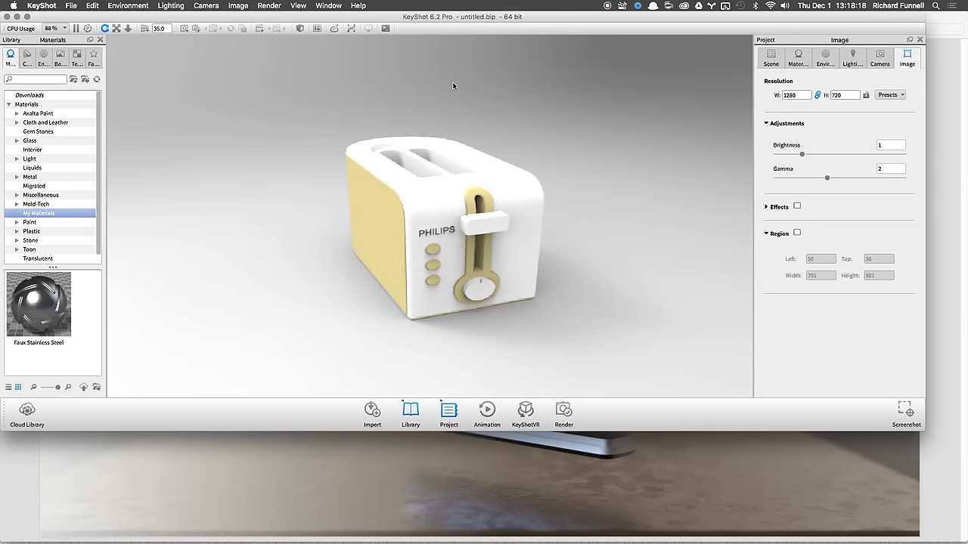
Step: Maximize the KeyShot window, narrow it and widen it again to test how window size affects the image resolution
{"action": "double_click", "coordinate": [573, 19]}
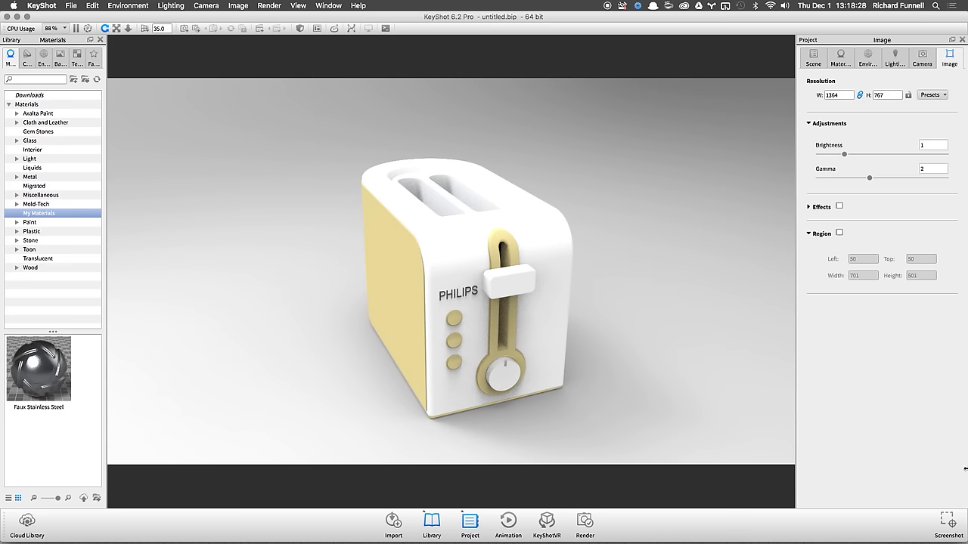
{"action": "left_click_drag", "start_coordinate": [940, 469], "coordinate": [829, 477]}
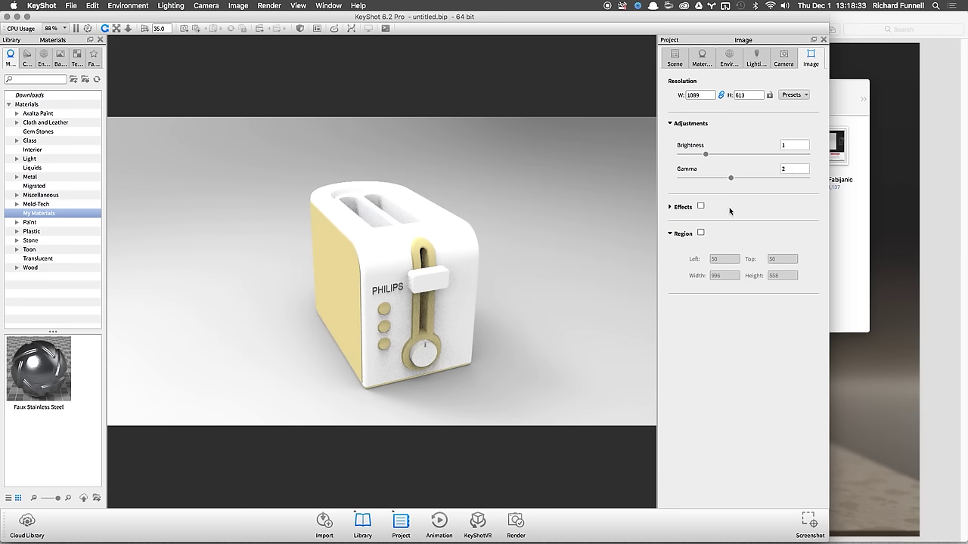
{"action": "left_click_drag", "start_coordinate": [829, 111], "coordinate": [966, 110]}
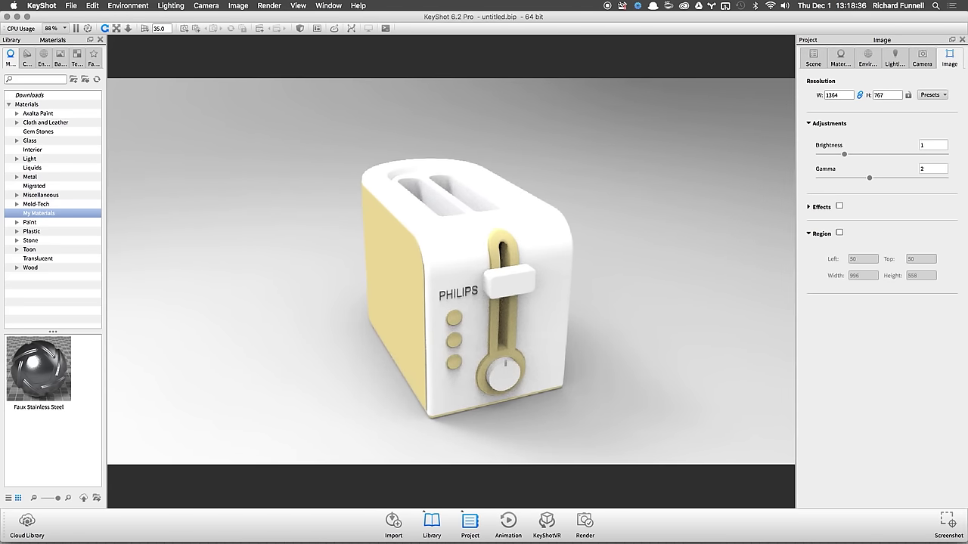
Step: Reset the image resolution to the landscape 1280 x 720 preset
{"action": "left_click", "coordinate": [929, 96]}
{"action": "mouse_move", "coordinate": [932, 106]}
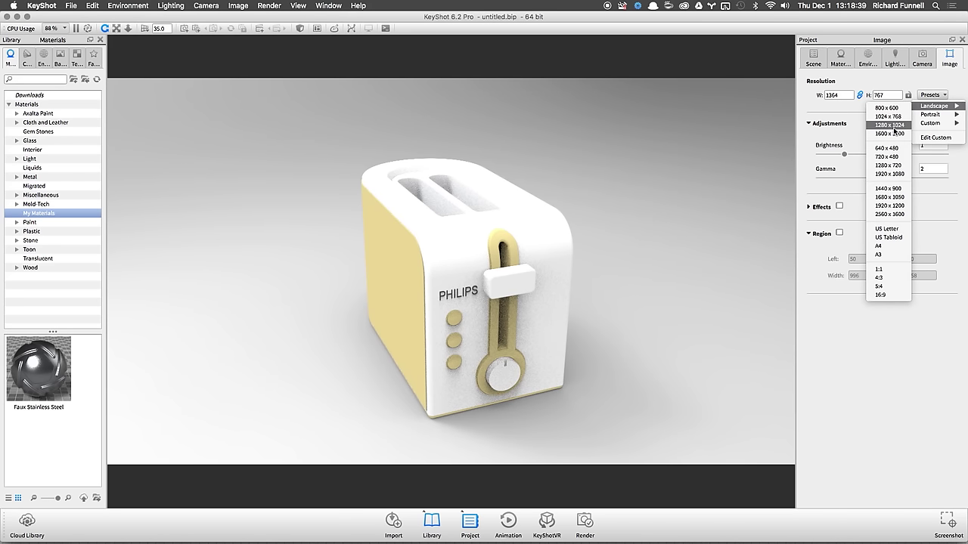
{"action": "left_click", "coordinate": [891, 165]}
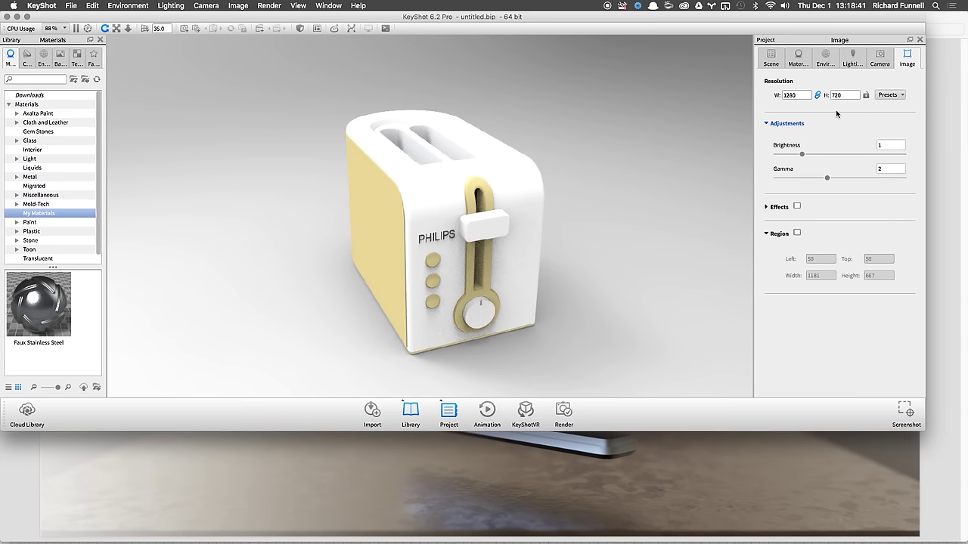
Step: Lock the image resolution, check that both aspect and resolution locks are enabled, and maximize the KeyShot window
{"action": "left_click", "coordinate": [866, 95]}
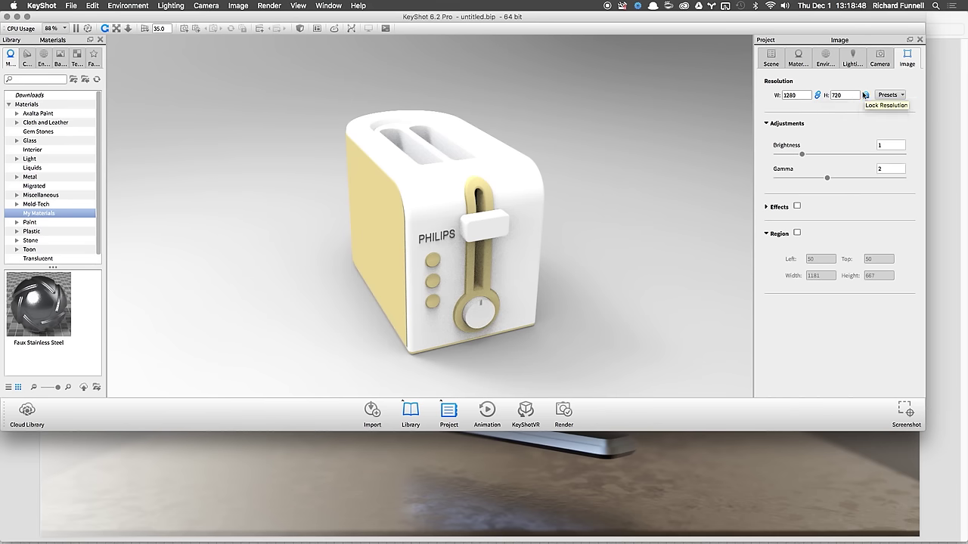
{"action": "left_click", "coordinate": [865, 95]}
{"action": "left_click", "coordinate": [239, 5]}
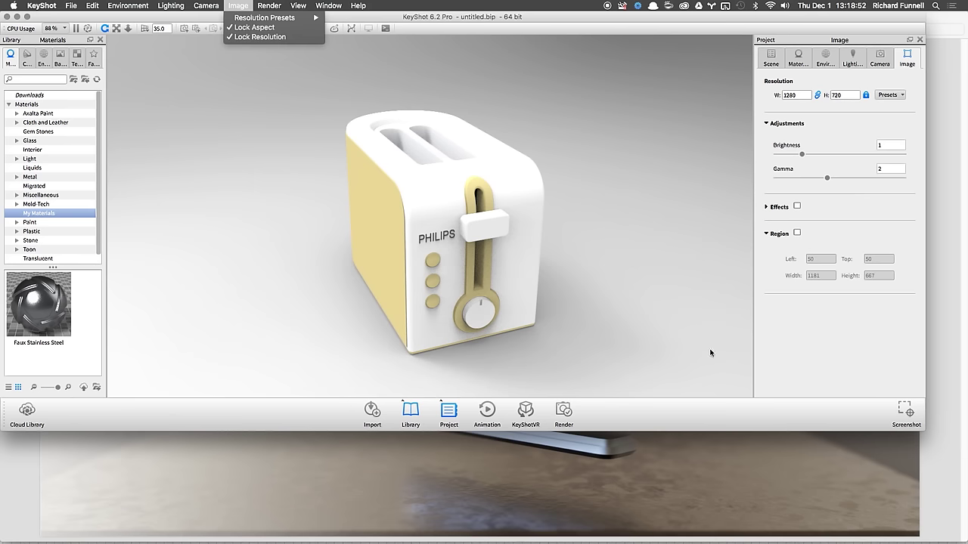
{"action": "left_click", "coordinate": [723, 169]}
{"action": "double_click", "coordinate": [731, 16]}
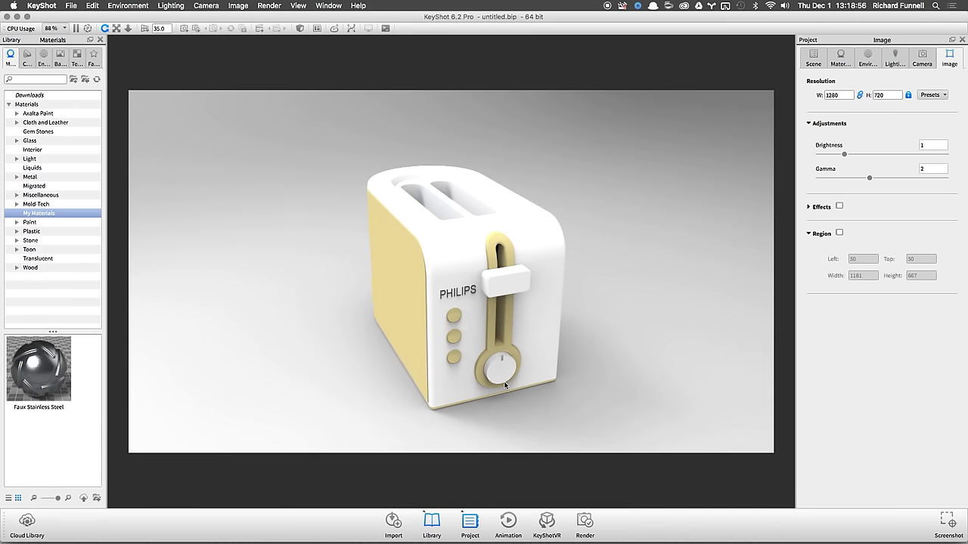
Step: Orbit and pan the camera to frame the toaster's front and yellow side left of centre, and show the scene's parts list
{"action": "left_click_drag", "start_coordinate": [505, 385], "coordinate": [273, 93]}
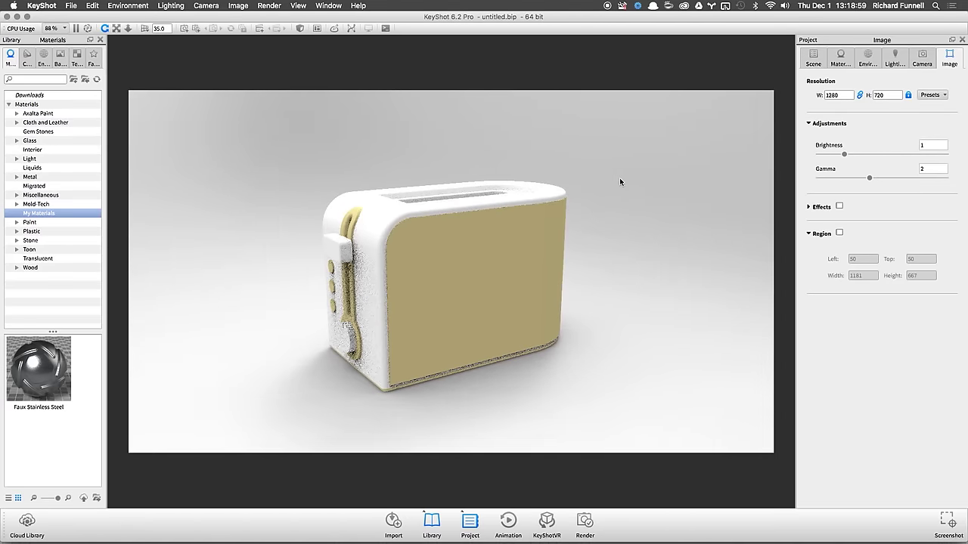
{"action": "left_click_drag", "start_coordinate": [620, 182], "coordinate": [684, 294]}
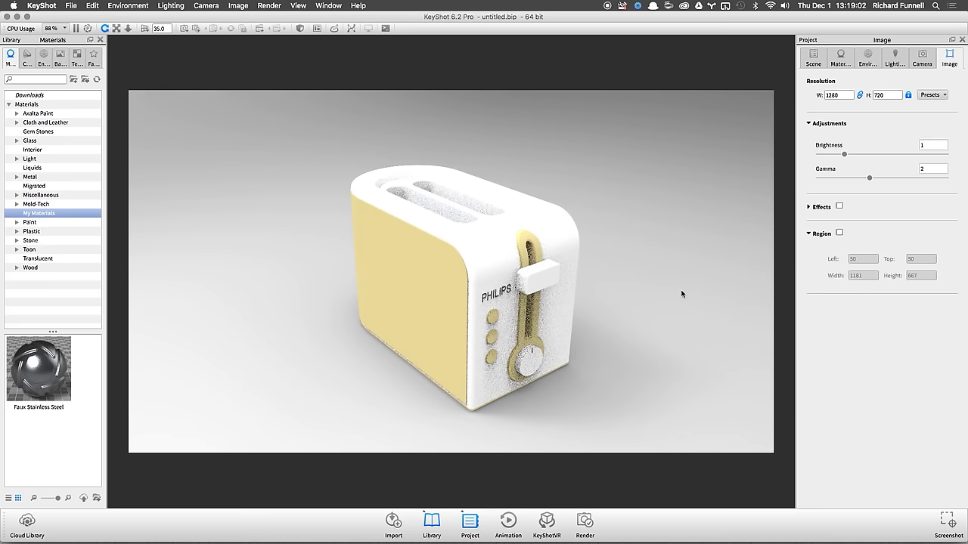
{"action": "left_click_drag", "start_coordinate": [591, 264], "coordinate": [643, 280]}
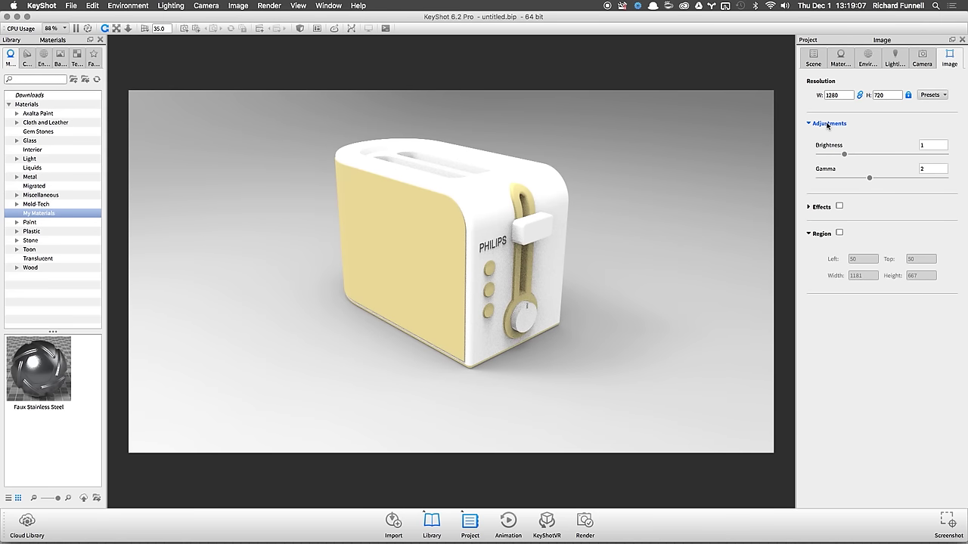
{"action": "left_click_drag", "start_coordinate": [672, 157], "coordinate": [488, 302]}
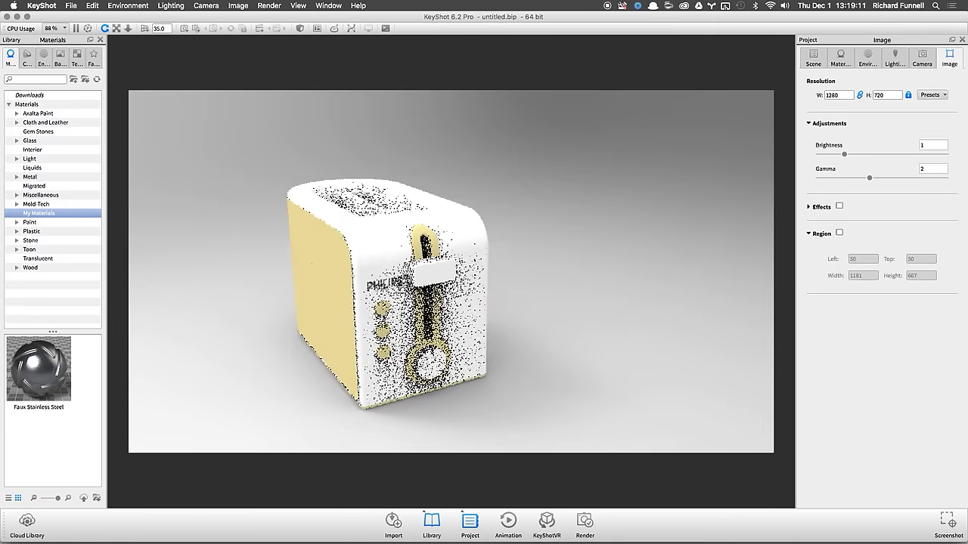
{"action": "left_click", "coordinate": [813, 58]}
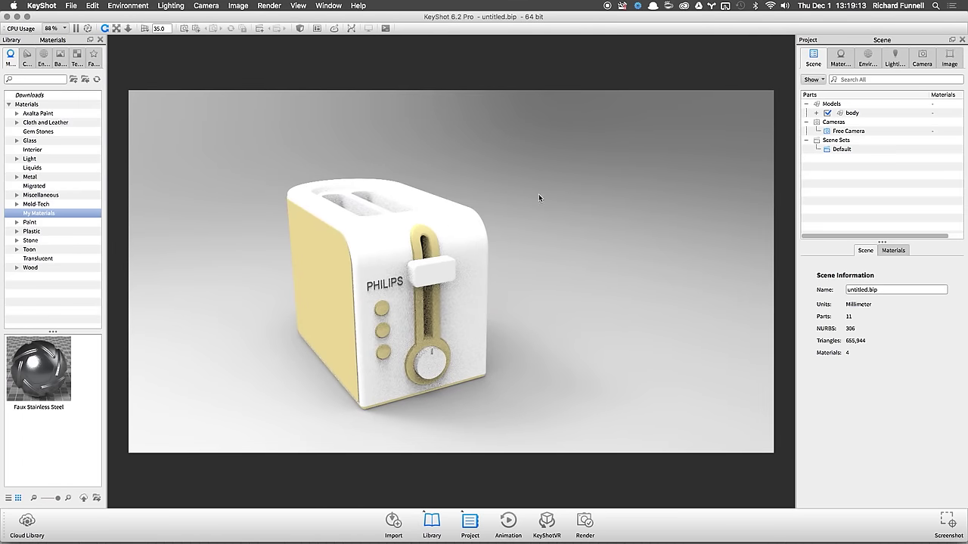
Step: Switch to Finder, open the toaster's Reference folder, and preview the screenshot of the toaster with bread beside the KeyShot model
{"action": "key", "text": "super+Tab"}
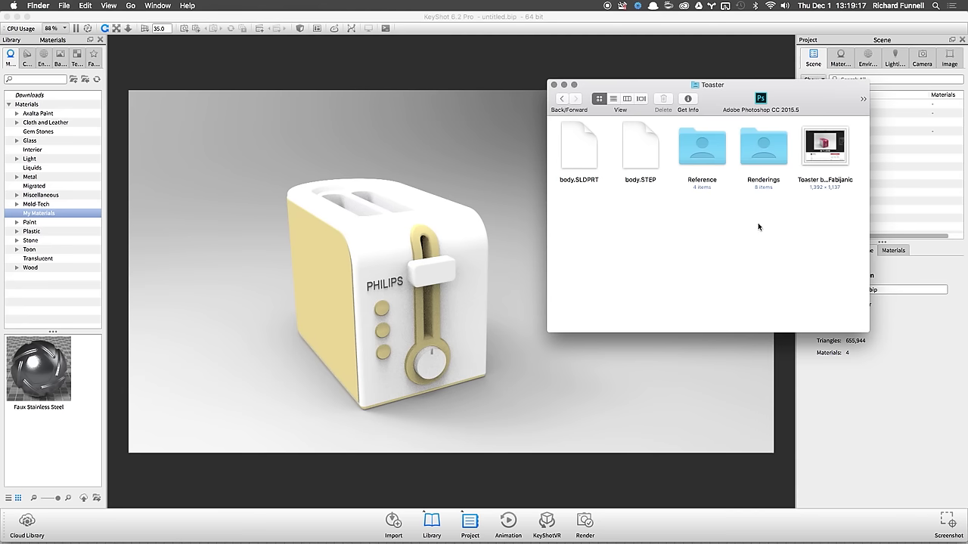
{"action": "double_click", "coordinate": [707, 151]}
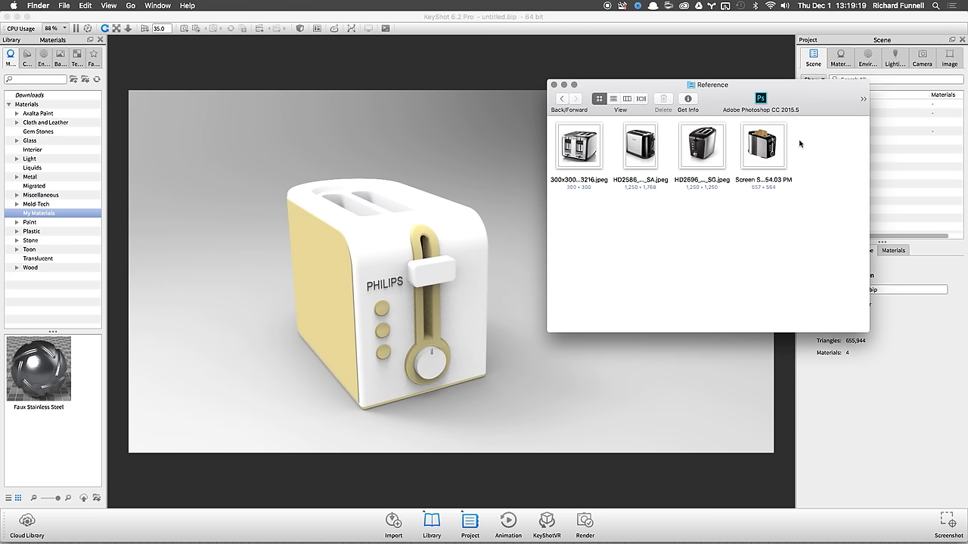
{"action": "left_click_drag", "start_coordinate": [782, 92], "coordinate": [844, 149]}
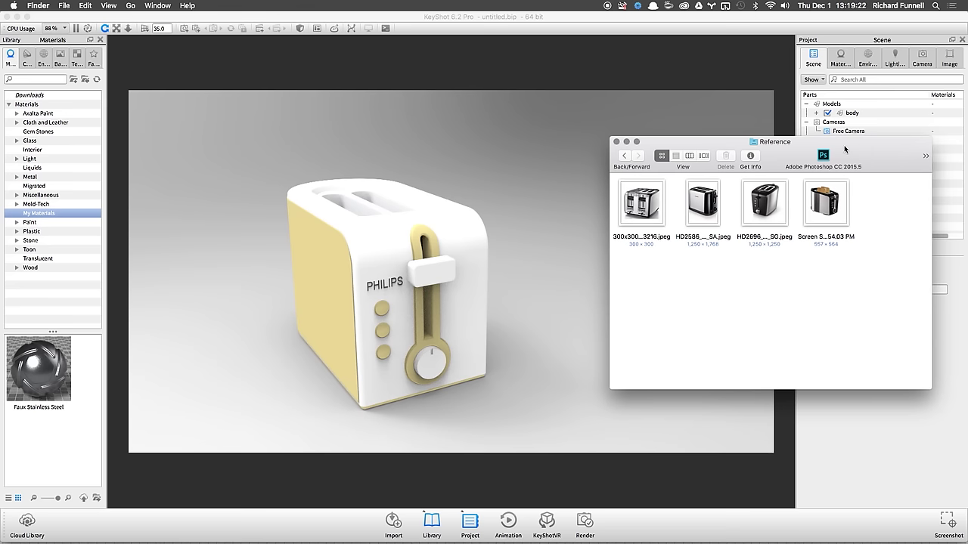
{"action": "left_click", "coordinate": [827, 210]}
{"action": "key", "text": "space"}
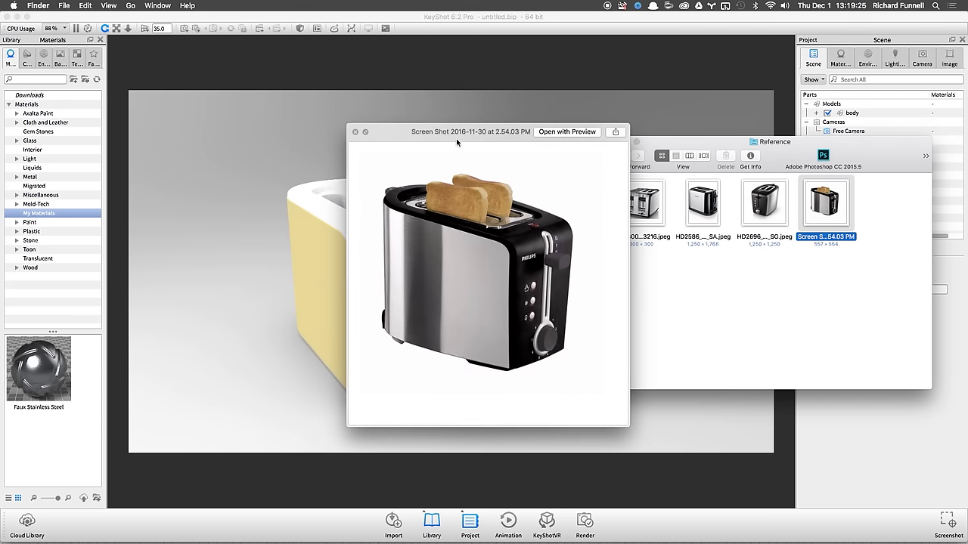
{"action": "left_click_drag", "start_coordinate": [442, 128], "coordinate": [744, 160]}
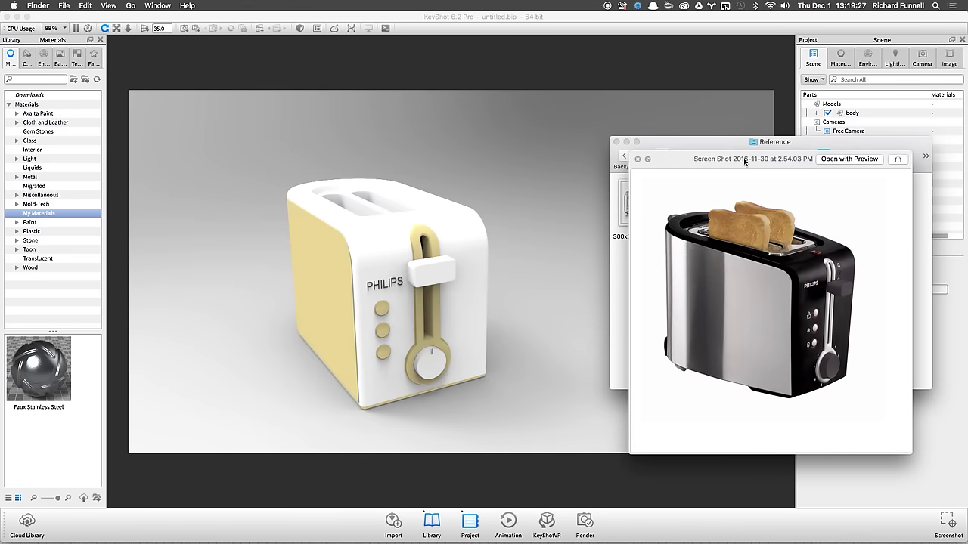
Step: Browse through the other toaster reference photos, return to the bread toaster screenshot, close the preview, and switch back to KeyShot
{"action": "key", "text": "Left"}
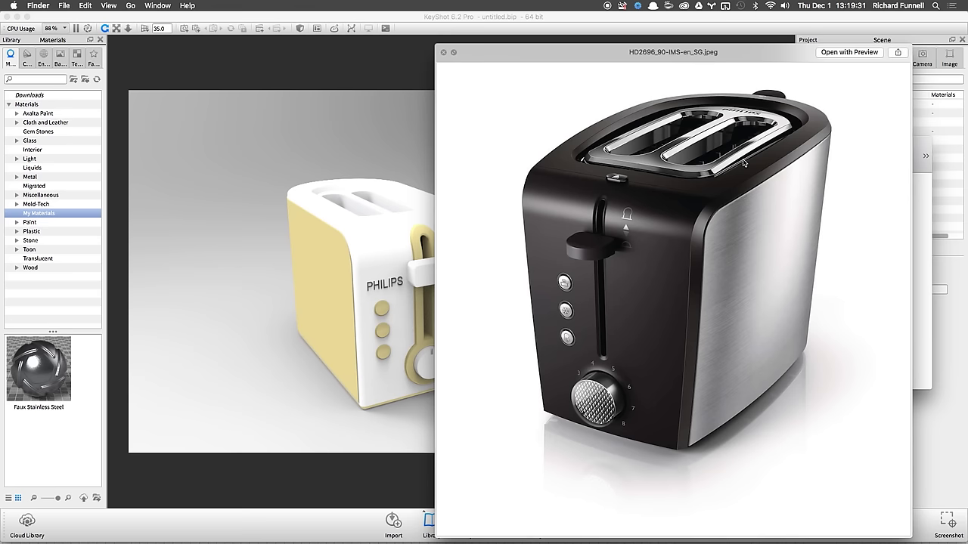
{"action": "key", "text": "Left"}
{"action": "key", "text": "Left"}
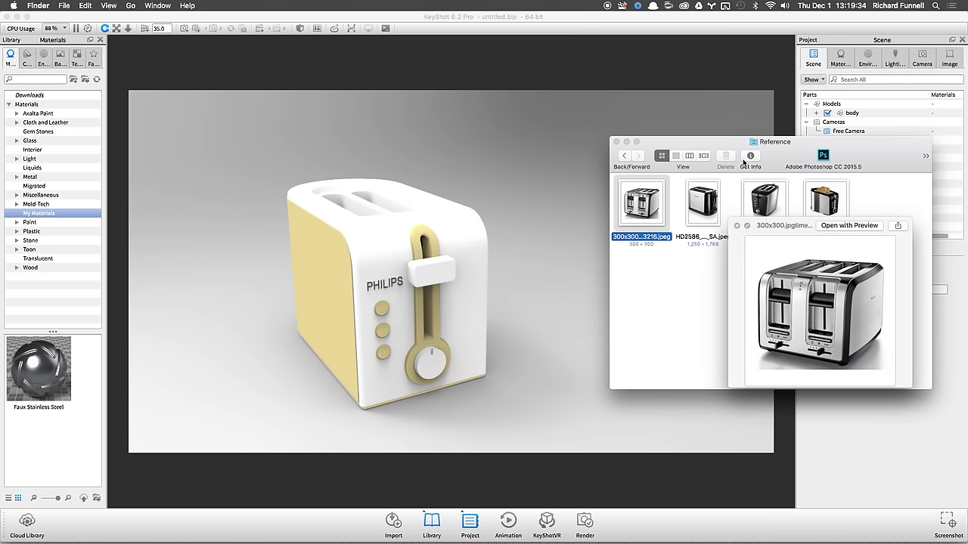
{"action": "key", "text": "Right"}
{"action": "key", "text": "Right"}
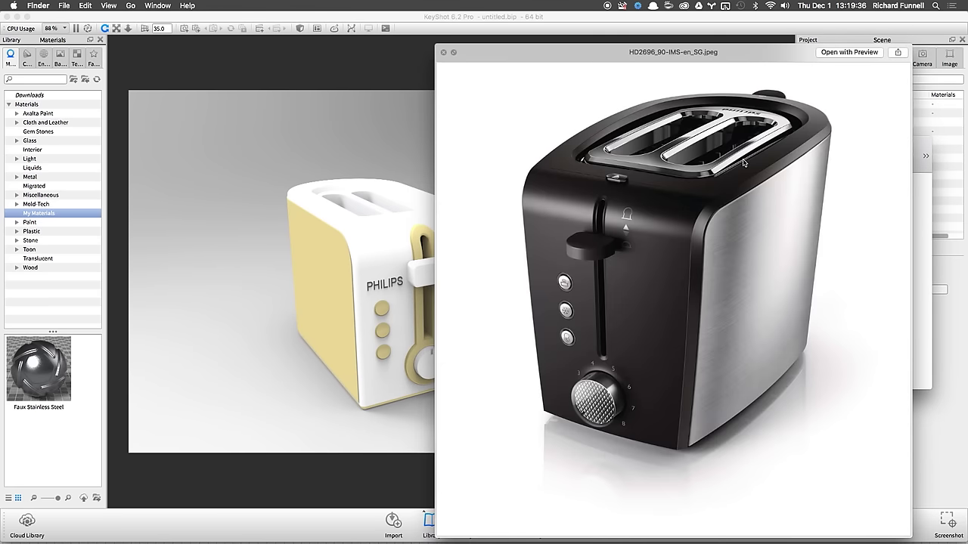
{"action": "key", "text": "Right"}
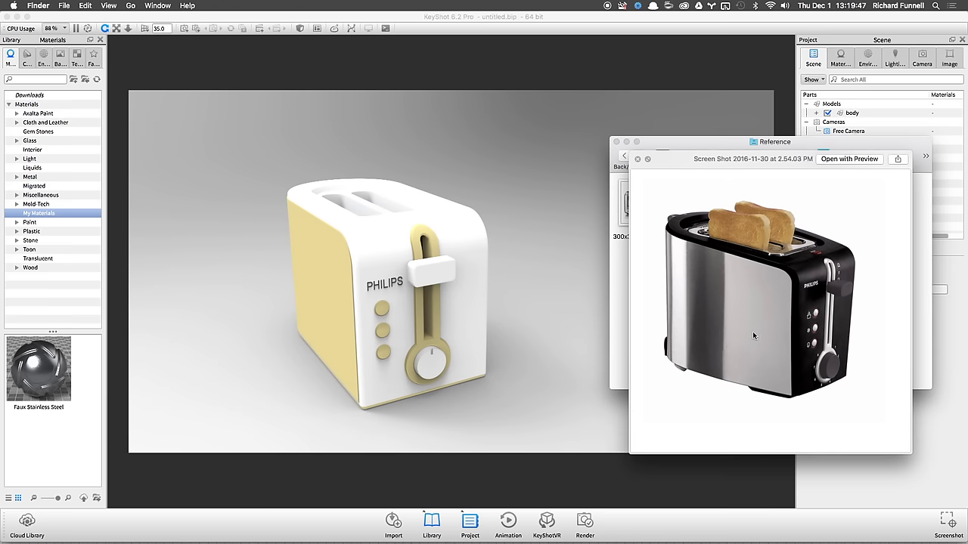
{"action": "key", "text": "space"}
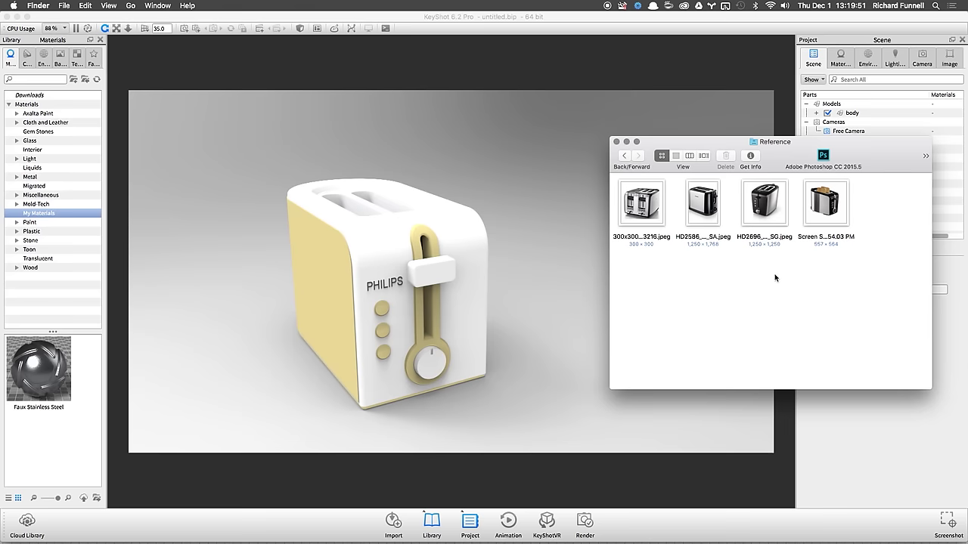
{"action": "left_click", "coordinate": [543, 221]}
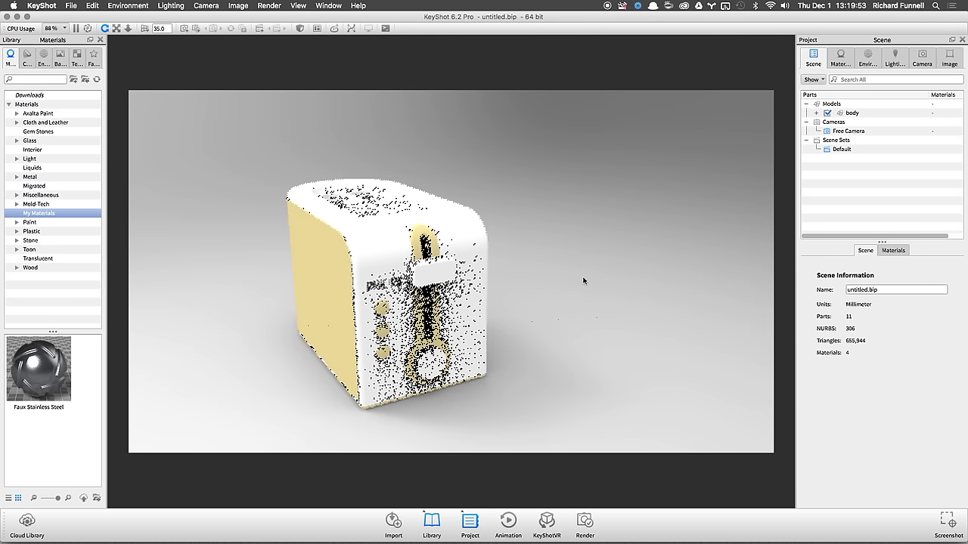
Step: Expand the body model in the scene's parts list and reframe the toaster in a three-quarter view
{"action": "left_click_drag", "start_coordinate": [595, 245], "coordinate": [616, 262]}
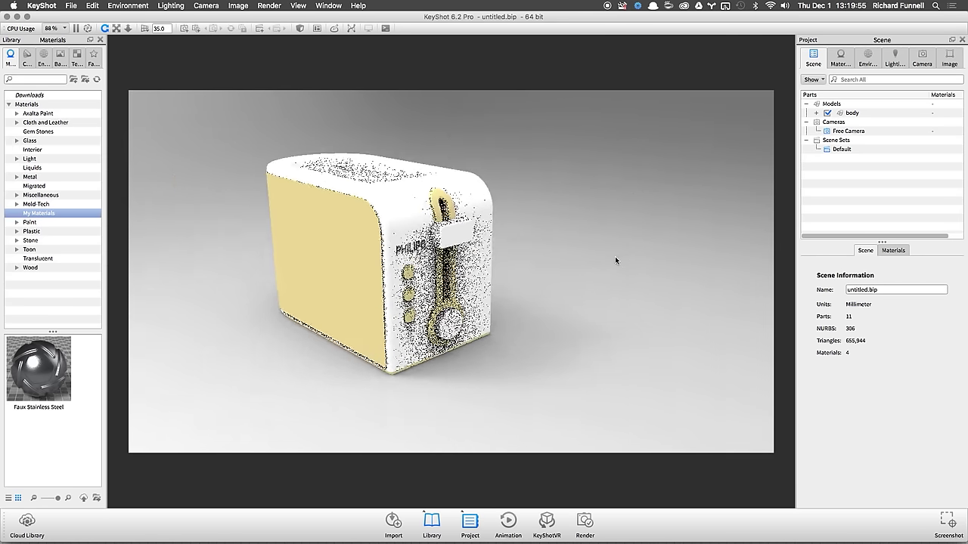
{"action": "left_click", "coordinate": [816, 113]}
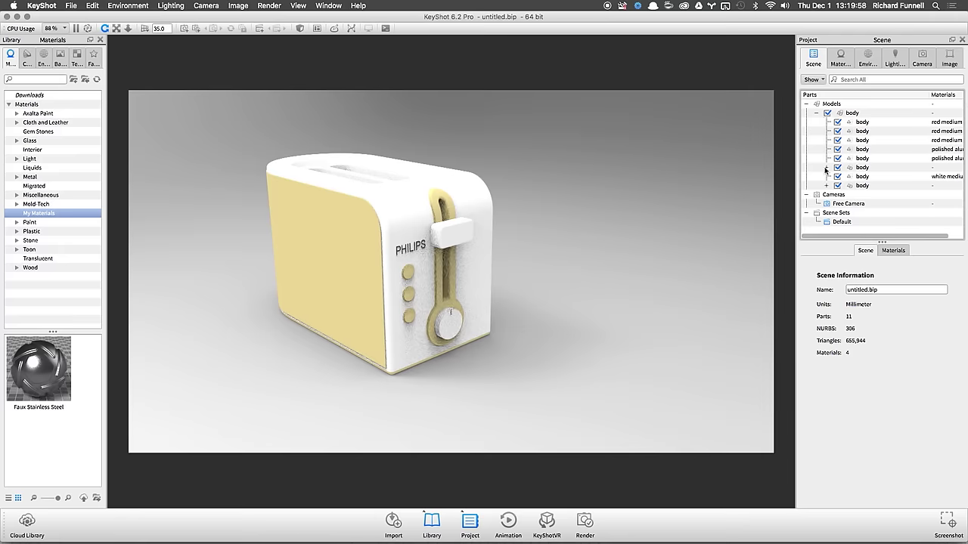
{"action": "scroll", "coordinate": [609, 277], "scroll_direction": "up", "scroll_amount": 10}
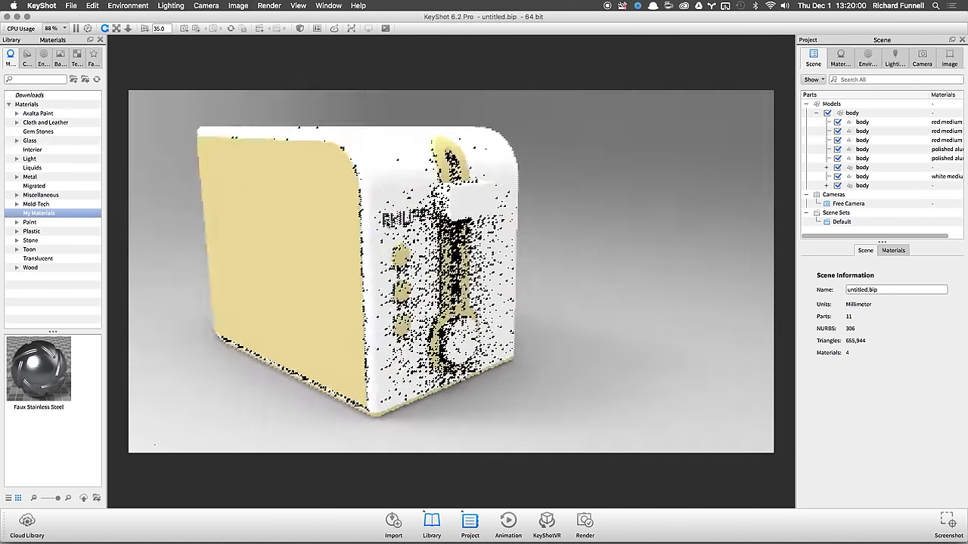
{"action": "left_click_drag", "start_coordinate": [608, 277], "coordinate": [491, 297]}
{"action": "scroll", "coordinate": [671, 254], "scroll_direction": "down", "scroll_amount": 5}
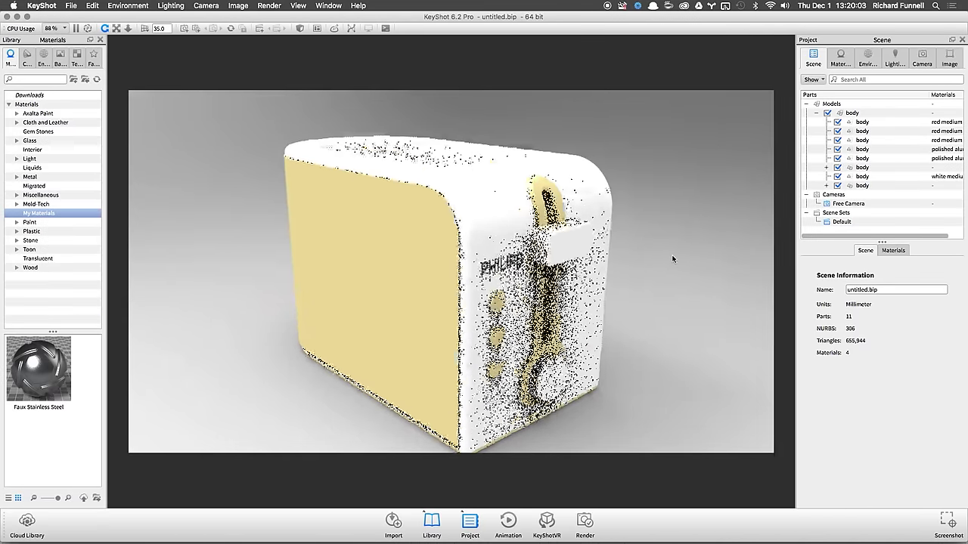
{"action": "left_click_drag", "start_coordinate": [637, 239], "coordinate": [429, 195]}
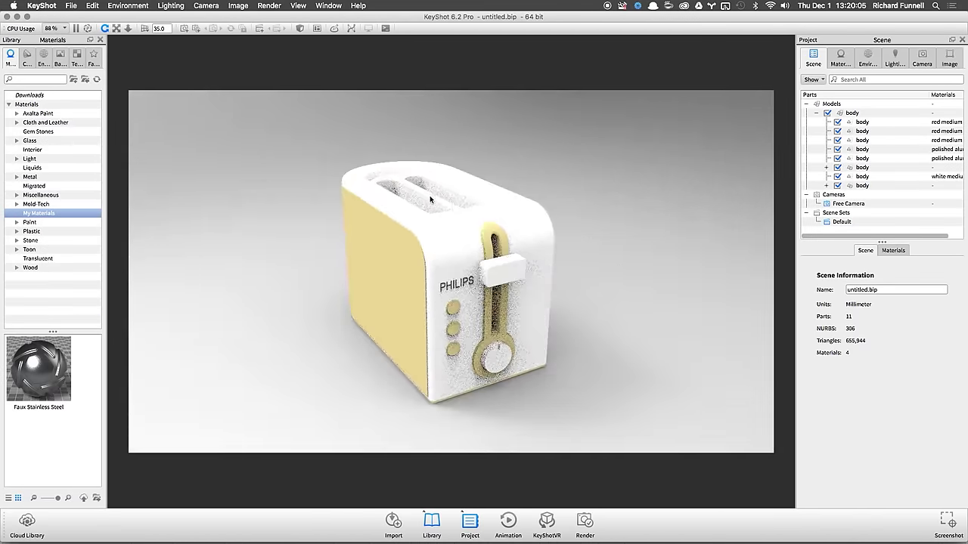
Step: Apply Hard Shiny Plastic Black from the hard shiny plastics to the toaster's white body
{"action": "left_click", "coordinate": [51, 176]}
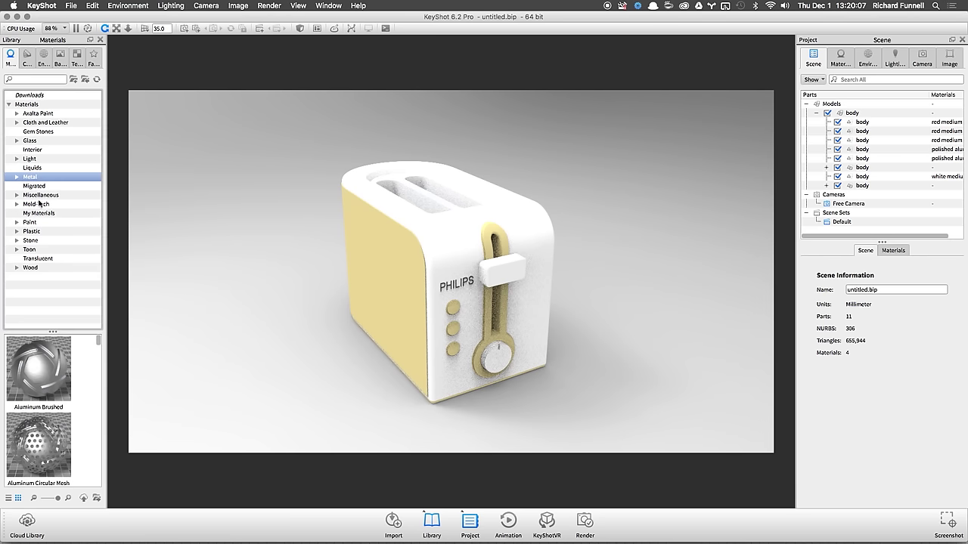
{"action": "left_click", "coordinate": [16, 232]}
{"action": "left_click", "coordinate": [24, 268]}
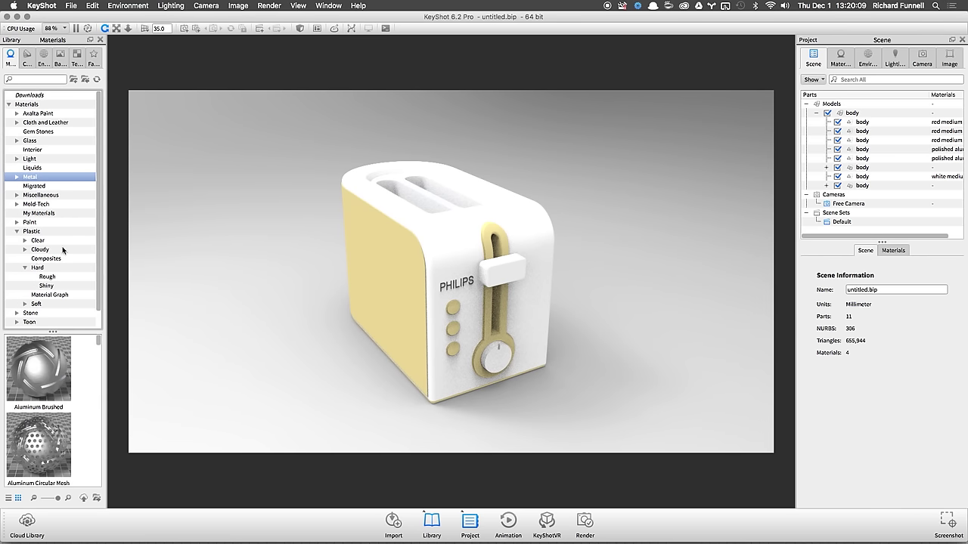
{"action": "left_click", "coordinate": [46, 286]}
{"action": "left_click_drag", "start_coordinate": [34, 446], "coordinate": [501, 259]}
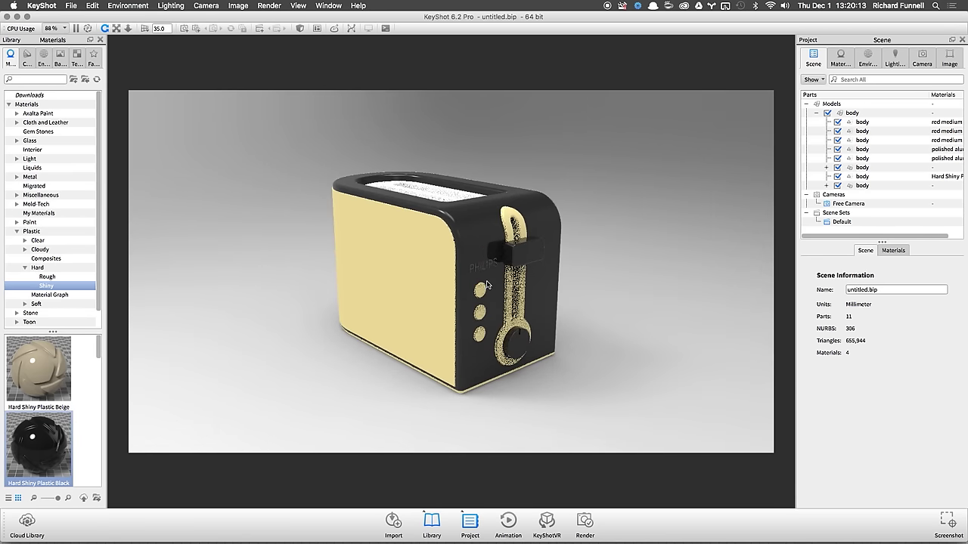
Step: Orbit and zoom around the toaster to examine the reflections on its glossy black plastic from several angles
{"action": "left_click_drag", "start_coordinate": [491, 266], "coordinate": [503, 321]}
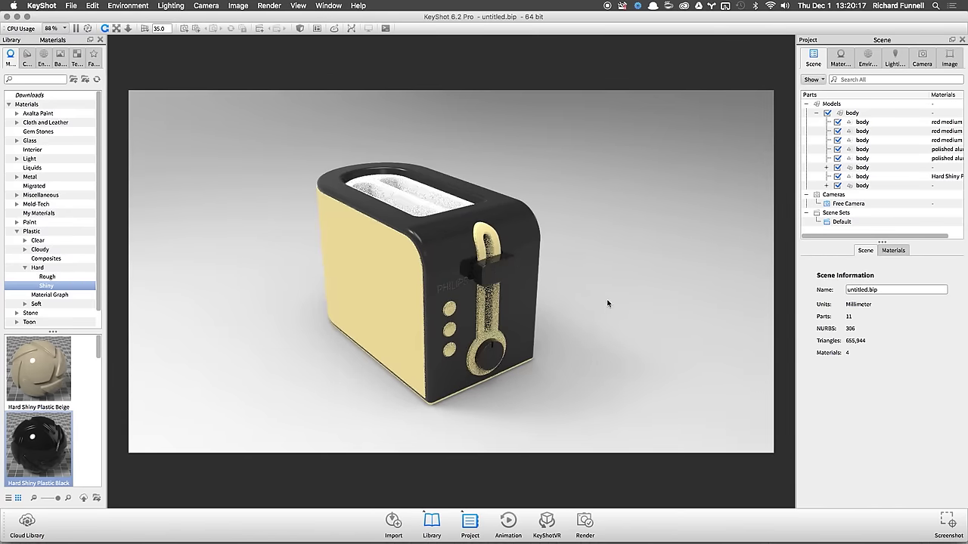
{"action": "left_click_drag", "start_coordinate": [610, 302], "coordinate": [482, 292]}
{"action": "scroll", "coordinate": [514, 310], "scroll_direction": "down", "scroll_amount": 5}
{"action": "scroll", "coordinate": [479, 287], "scroll_direction": "up", "scroll_amount": 8}
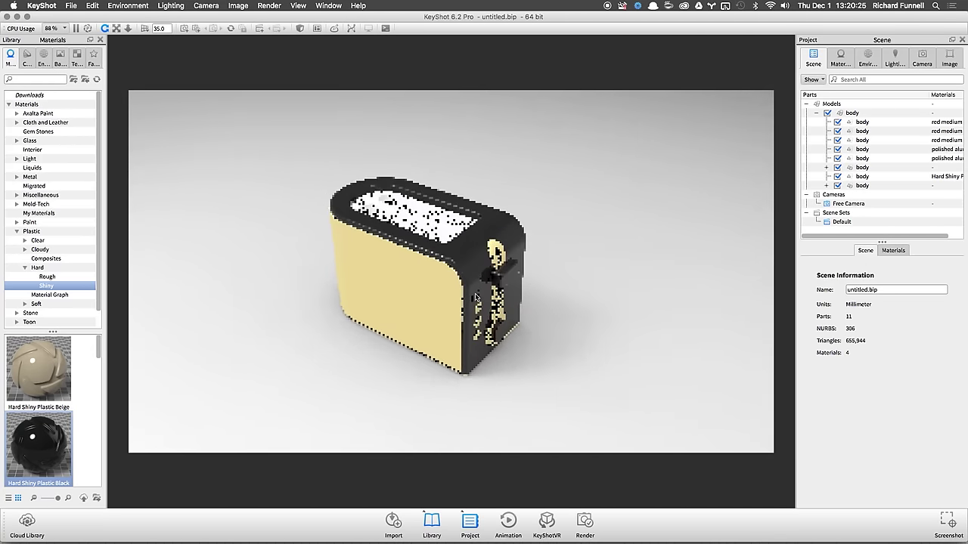
{"action": "scroll", "coordinate": [477, 282], "scroll_direction": "down", "scroll_amount": 4}
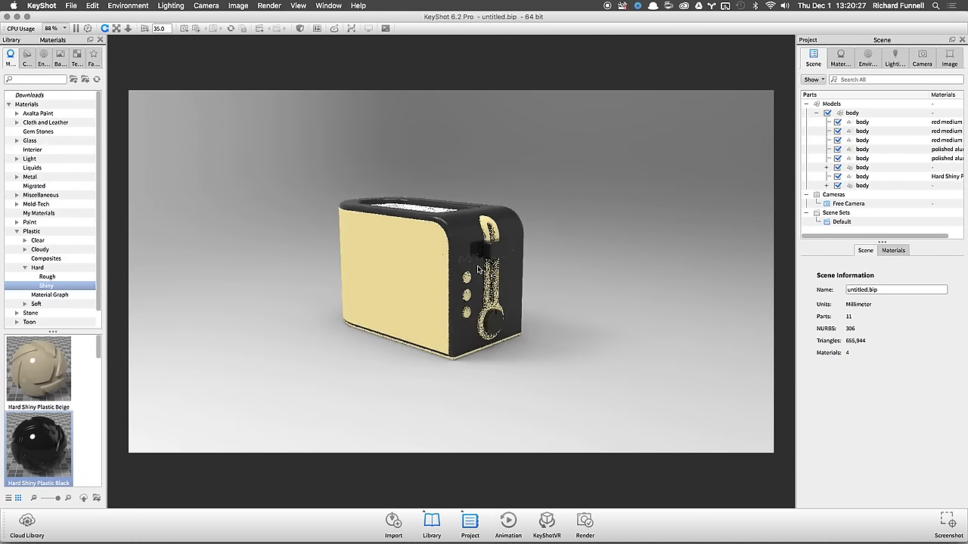
{"action": "scroll", "coordinate": [476, 276], "scroll_direction": "up", "scroll_amount": 5}
{"action": "scroll", "coordinate": [477, 273], "scroll_direction": "down", "scroll_amount": 3}
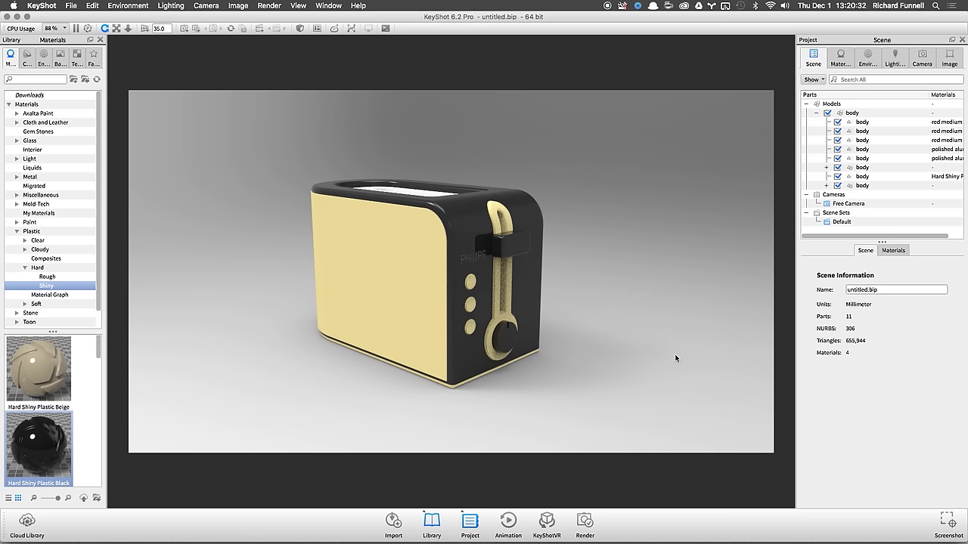
Step: Light the scene with the 3 Panels Tilted environment and inspect the toaster's front panel under it
{"action": "left_click", "coordinate": [44, 60]}
{"action": "left_click", "coordinate": [56, 106]}
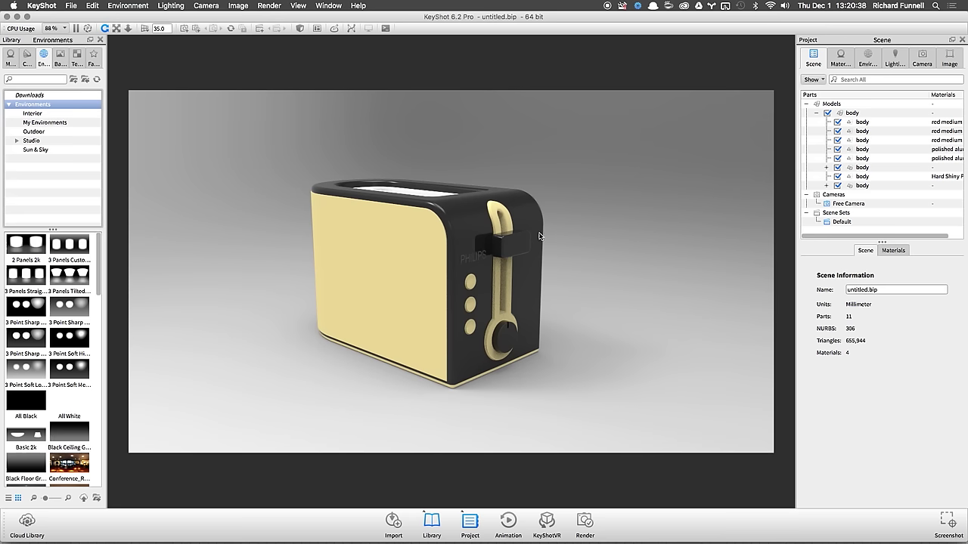
{"action": "left_click_drag", "start_coordinate": [527, 254], "coordinate": [634, 270]}
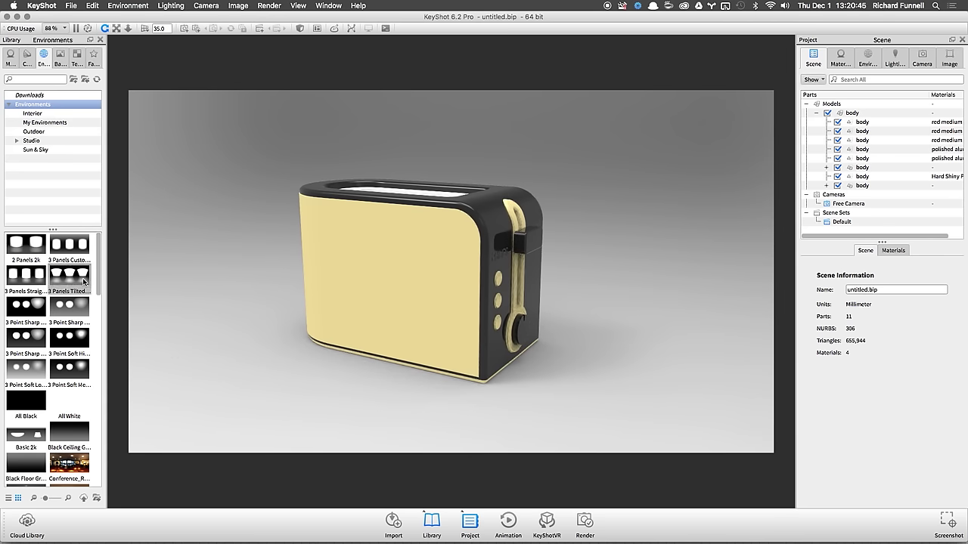
{"action": "left_click_drag", "start_coordinate": [84, 281], "coordinate": [183, 273]}
{"action": "left_click_drag", "start_coordinate": [629, 254], "coordinate": [527, 271]}
{"action": "scroll", "coordinate": [442, 239], "scroll_direction": "up", "scroll_amount": 3}
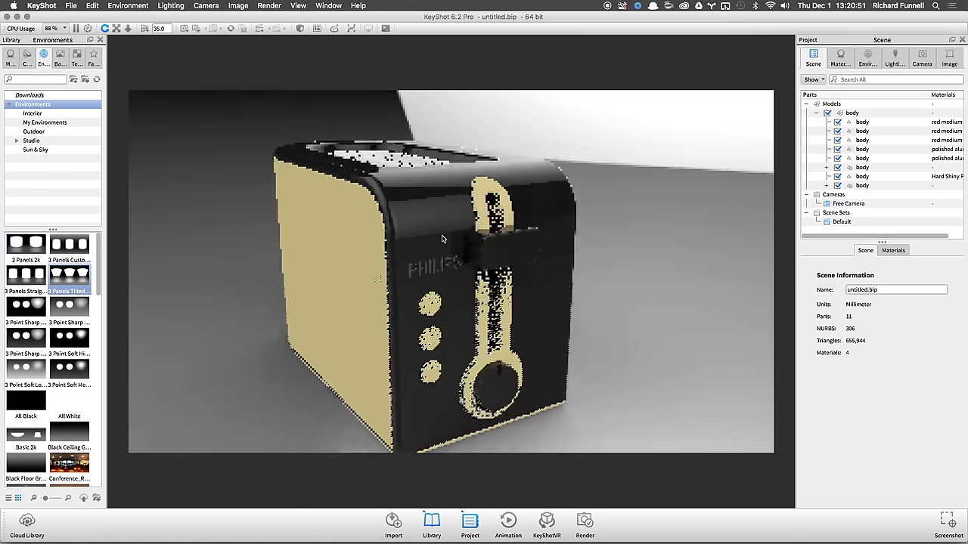
{"action": "scroll", "coordinate": [445, 249], "scroll_direction": "down", "scroll_amount": 3}
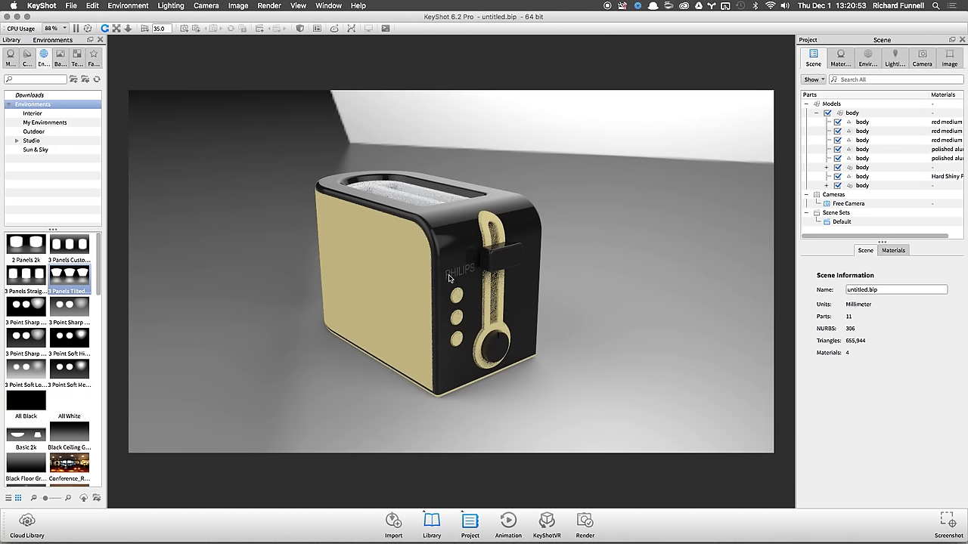
Step: Switch to Finder, look into the toaster's Renderings folder, and return to the Toaster folder
{"action": "key", "text": "super+Tab"}
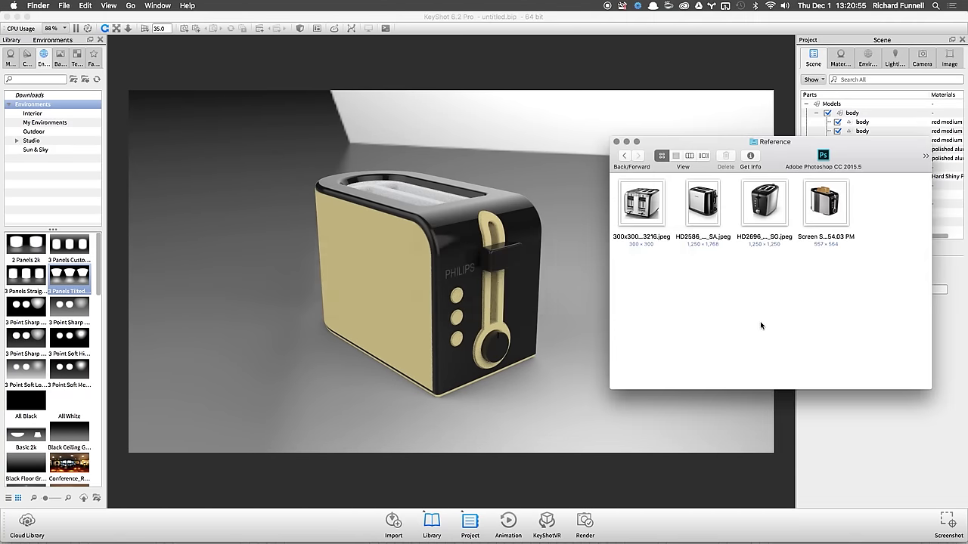
{"action": "key", "text": "super+Up"}
{"action": "key", "text": "Right"}
{"action": "key", "text": "super+Down"}
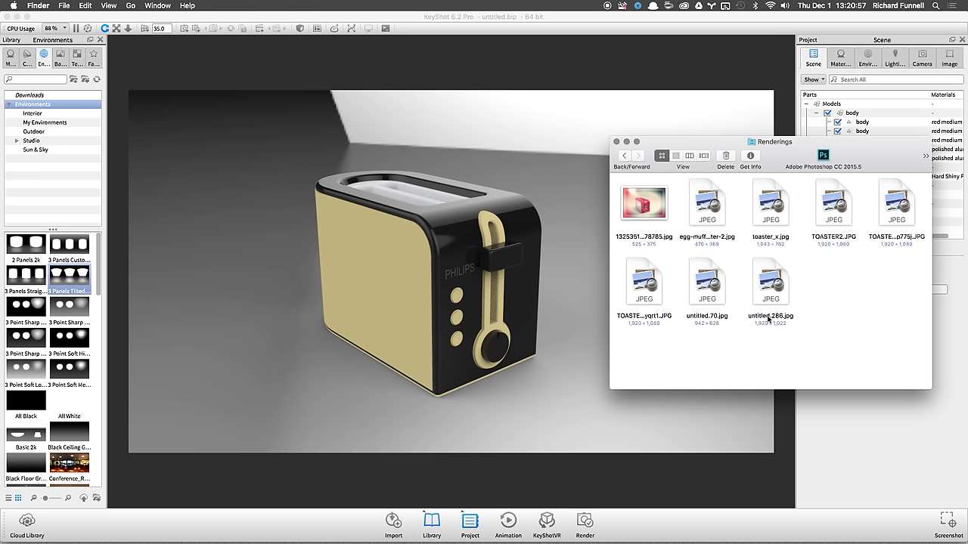
{"action": "key", "text": "super+Up"}
{"action": "key", "text": "Left"}
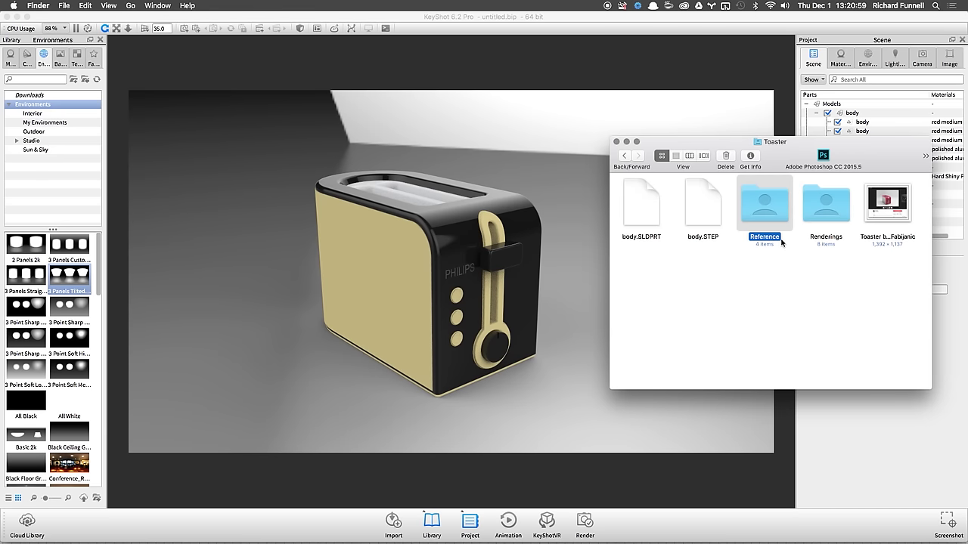
Step: Go up to the parent project folder and open the Toaster Images folder with its contents shown as icons
{"action": "key", "text": "super+Up"}
{"action": "key", "text": "Down"}
{"action": "key", "text": "Down"}
{"action": "key", "text": "Down"}
{"action": "key", "text": "Down"}
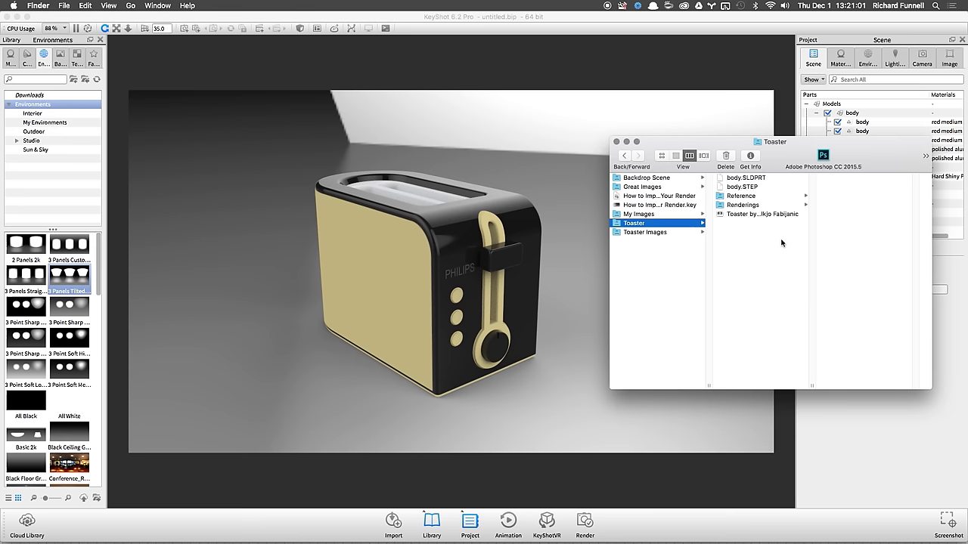
{"action": "key", "text": "super+1"}
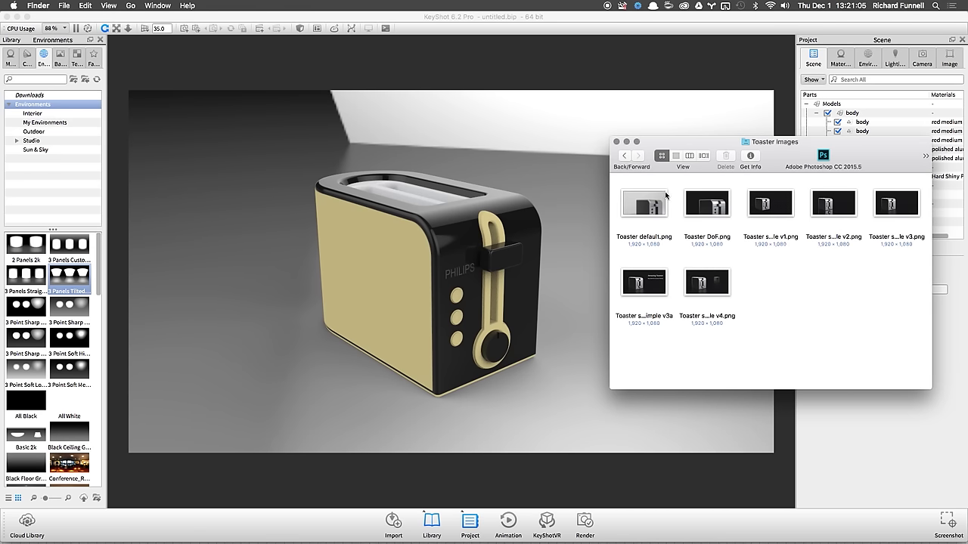
Step: Preview Toaster default.png and Toaster DoF.png to compare the two finished renderings
{"action": "left_click", "coordinate": [645, 212]}
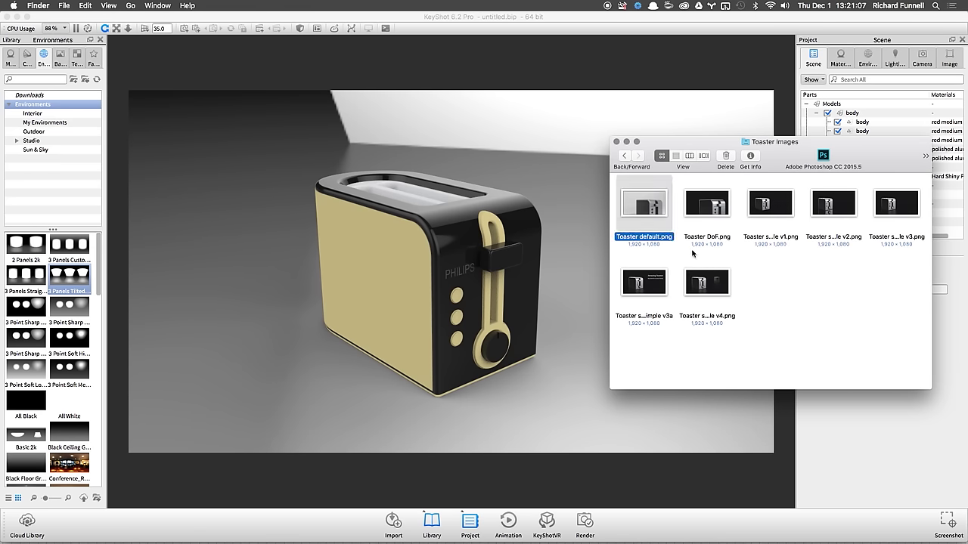
{"action": "key", "text": "space"}
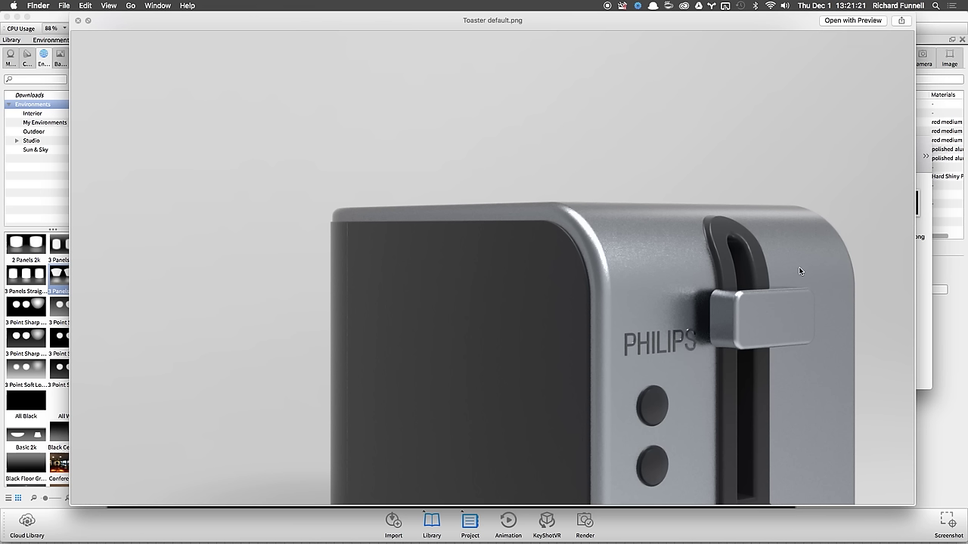
{"action": "key", "text": "Right"}
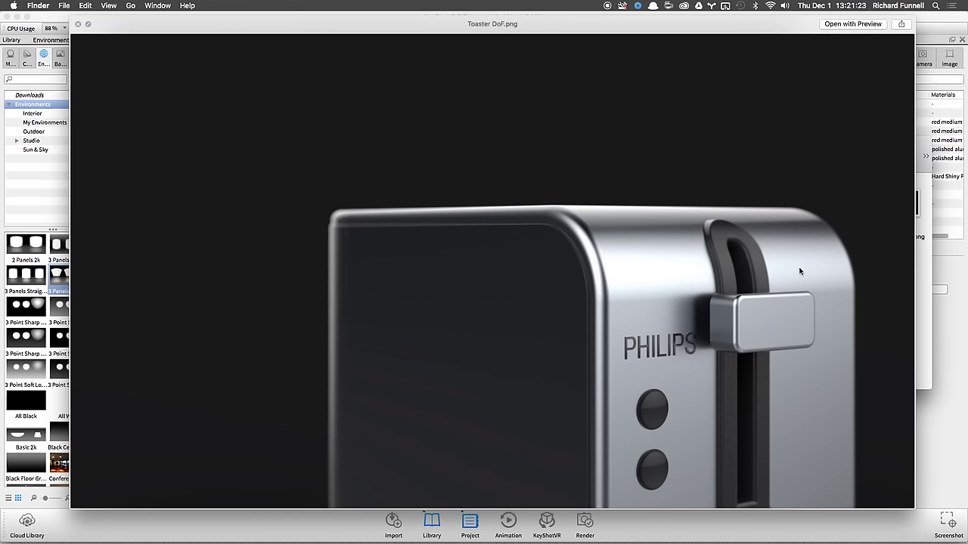
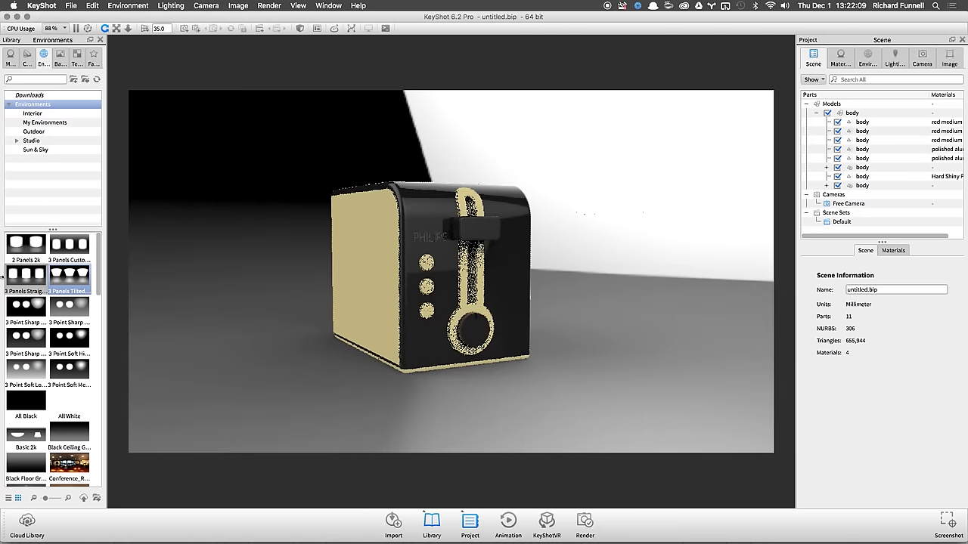
Step: In KeyShot, apply the 3 Panels Straight 2k environment and set its rotation to 343.5
{"action": "left_click_drag", "start_coordinate": [26, 274], "coordinate": [522, 281]}
{"action": "left_click_drag", "start_coordinate": [495, 318], "coordinate": [611, 252]}
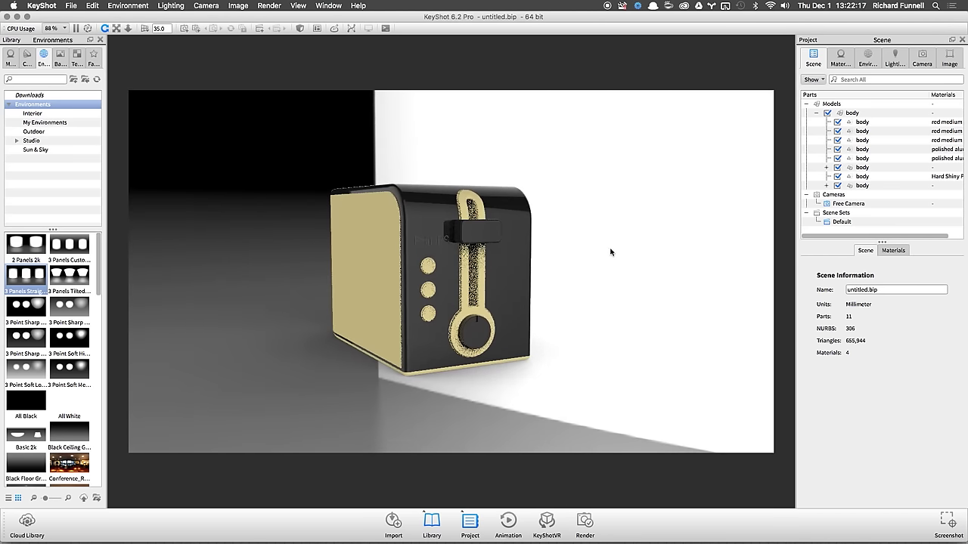
{"action": "left_click", "coordinate": [868, 58]}
{"action": "left_click_drag", "start_coordinate": [874, 310], "coordinate": [866, 310]}
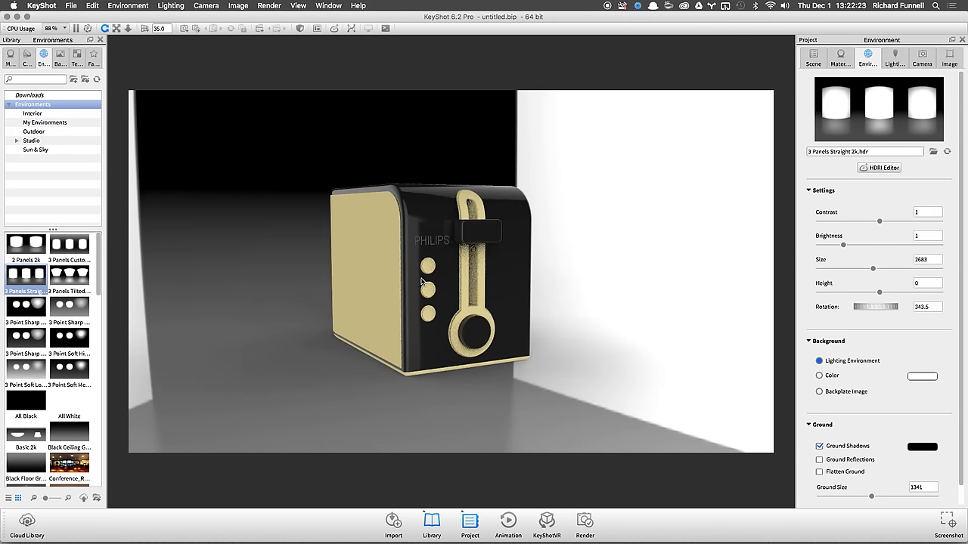
Step: Zoom in on the toaster's buttons and dial and orbit to examine the panel reflections up close
{"action": "scroll", "coordinate": [422, 282], "scroll_direction": "up", "scroll_amount": 6}
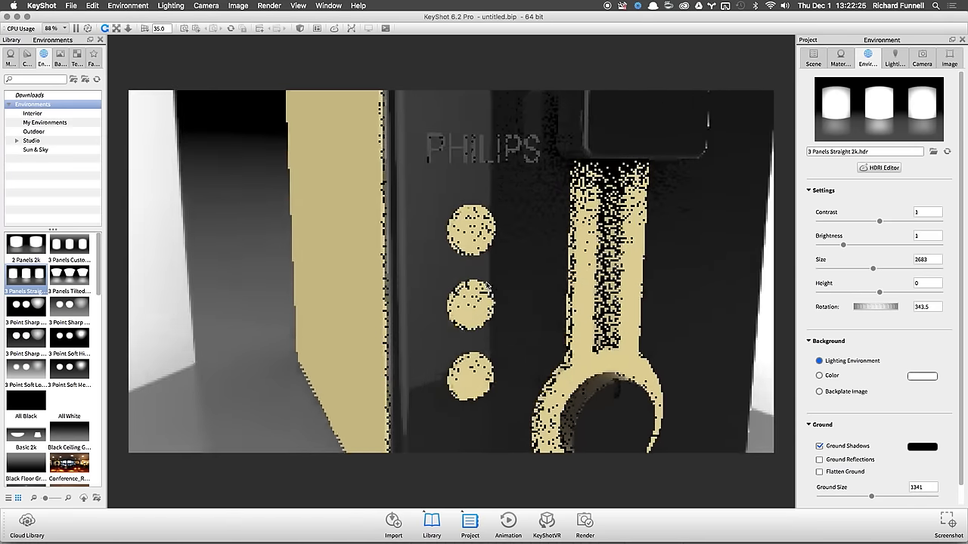
{"action": "left_click", "coordinate": [33, 282]}
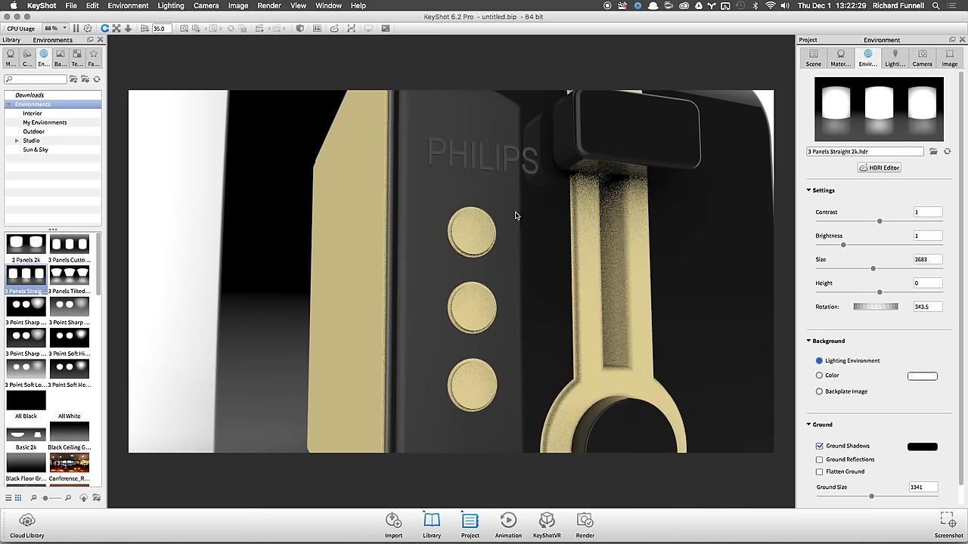
{"action": "left_click_drag", "start_coordinate": [524, 163], "coordinate": [512, 292]}
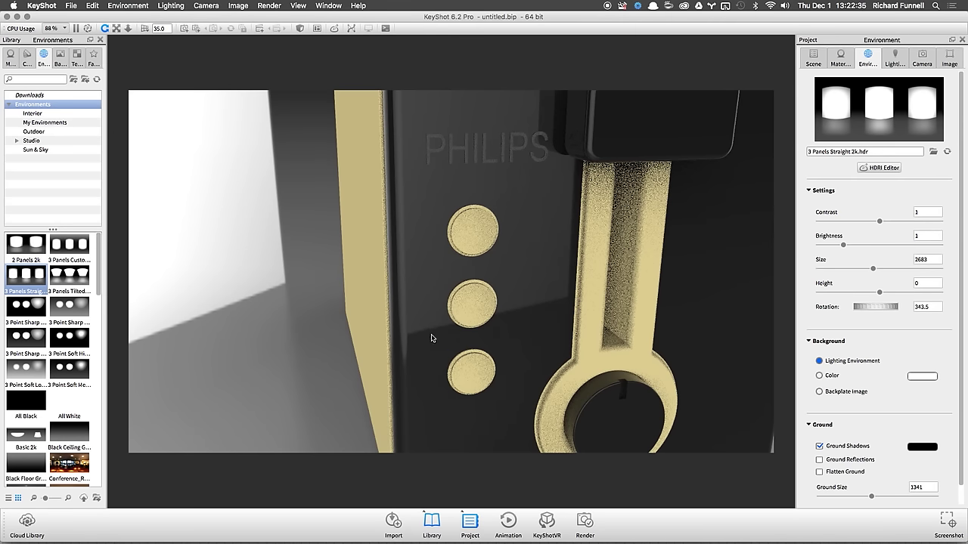
{"action": "left_click", "coordinate": [426, 280]}
{"action": "left_click_drag", "start_coordinate": [426, 280], "coordinate": [486, 254]}
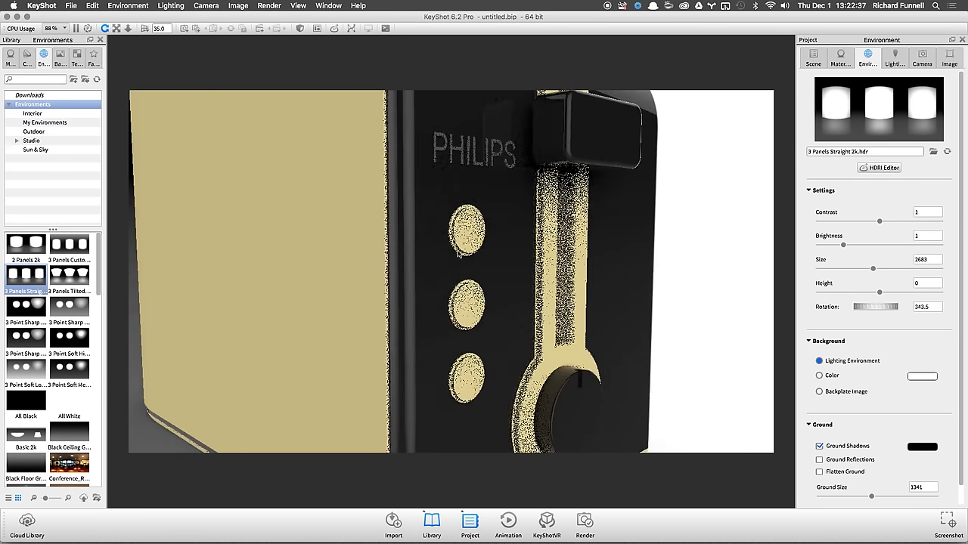
Step: Replace the lighting with the 3 Panels Custom 8k environment from My Environments and check its reflections on the toaster's front
{"action": "left_click", "coordinate": [51, 96]}
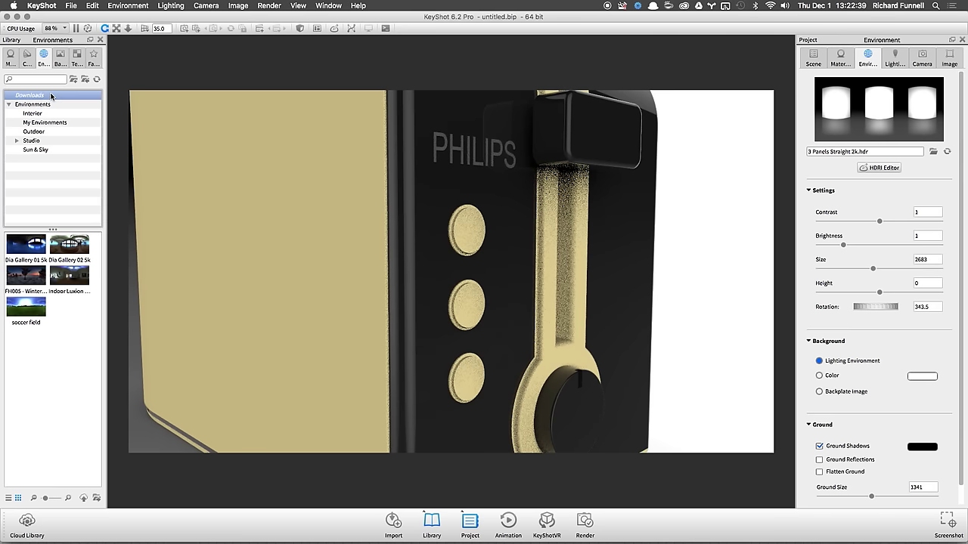
{"action": "left_click", "coordinate": [51, 122]}
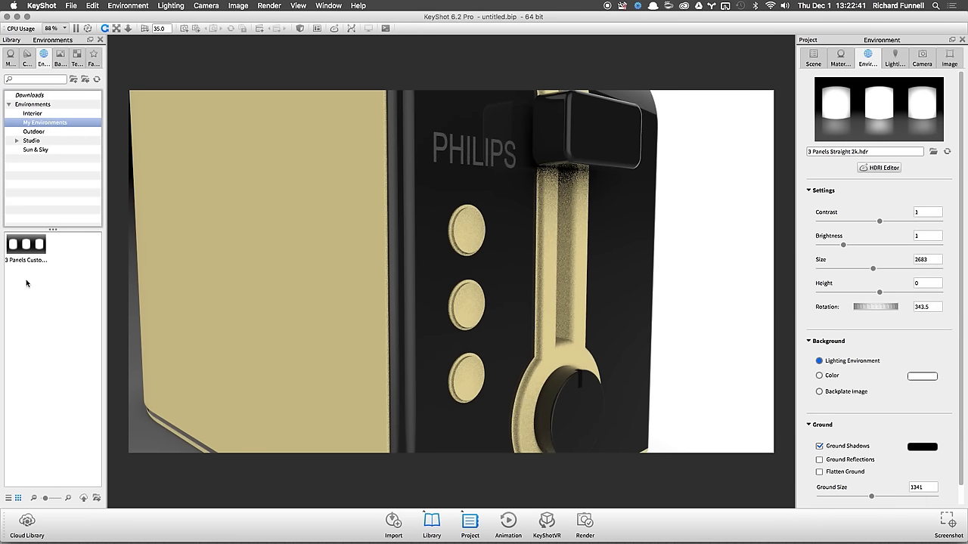
{"action": "left_click_drag", "start_coordinate": [25, 244], "coordinate": [533, 192]}
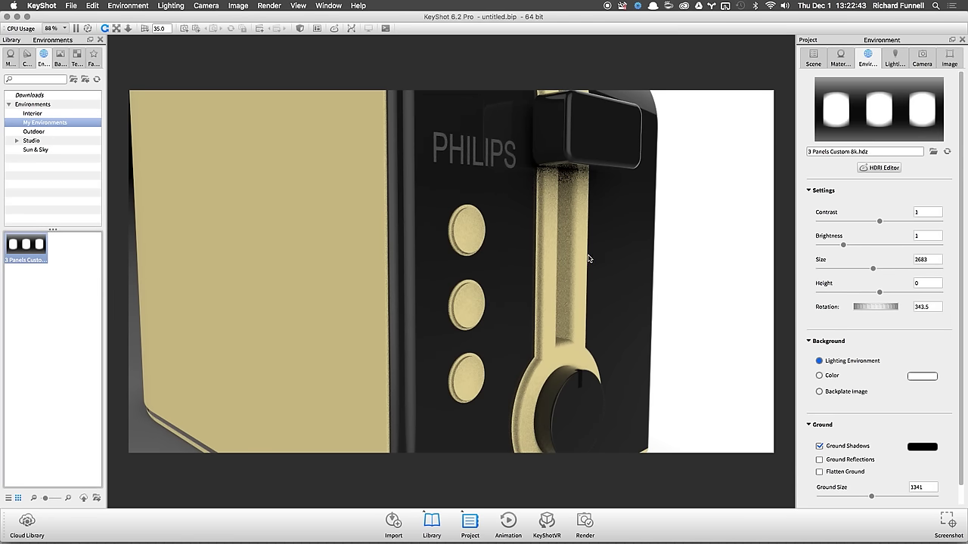
{"action": "left_click_drag", "start_coordinate": [588, 259], "coordinate": [505, 283]}
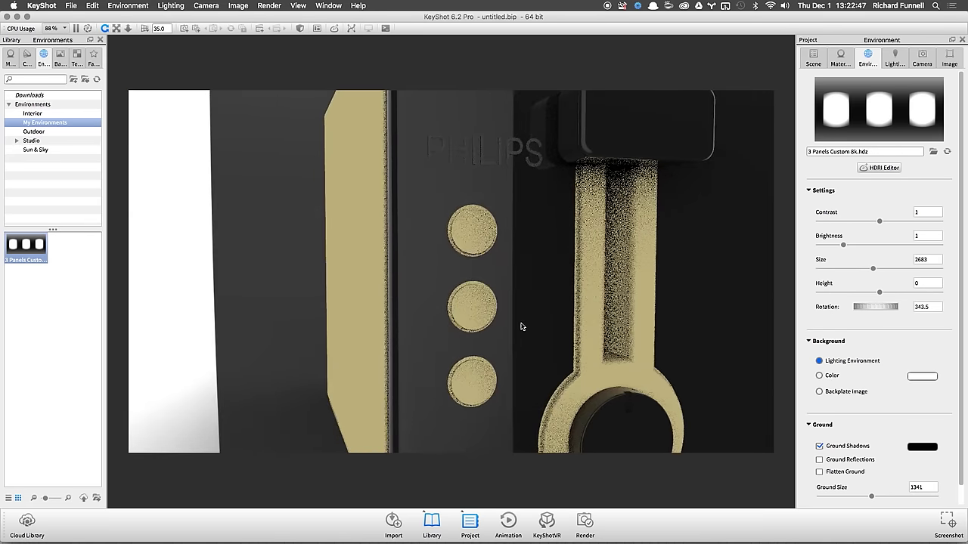
Step: Orbit around the toaster's front to examine how the custom environment's panels reflect across the buttons, slider and dial
{"action": "left_click_drag", "start_coordinate": [510, 242], "coordinate": [546, 355]}
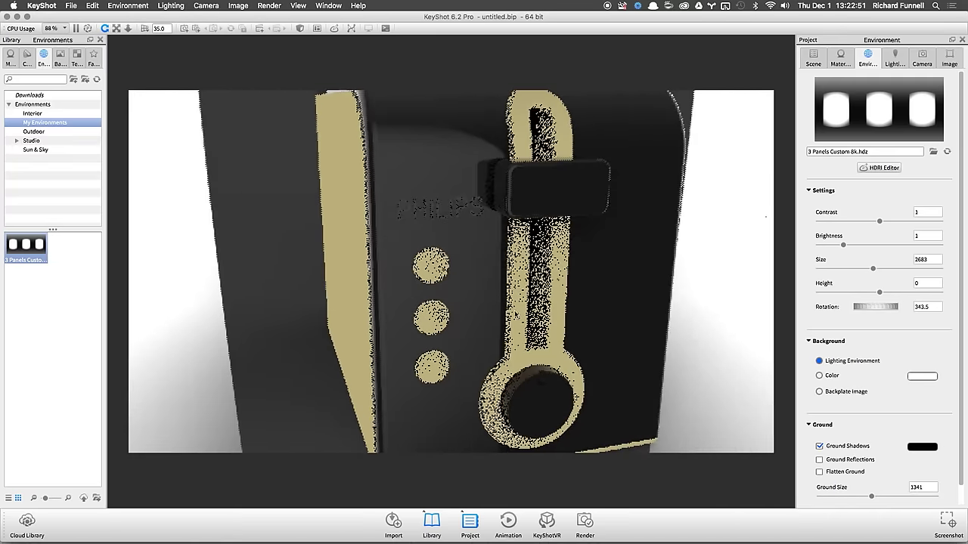
{"action": "left_click_drag", "start_coordinate": [585, 330], "coordinate": [537, 277]}
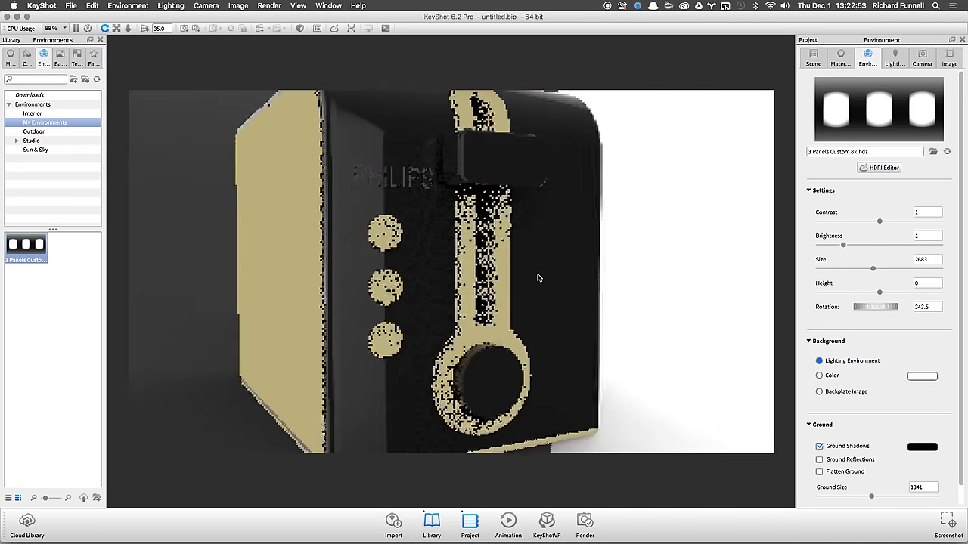
{"action": "left_click", "coordinate": [825, 191]}
{"action": "left_click_drag", "start_coordinate": [634, 224], "coordinate": [575, 274]}
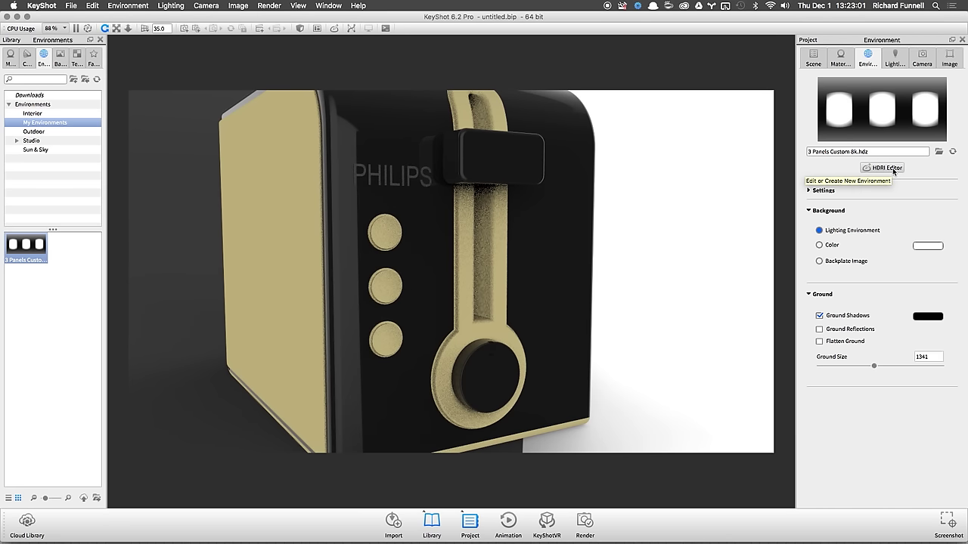
{"action": "left_click", "coordinate": [50, 322]}
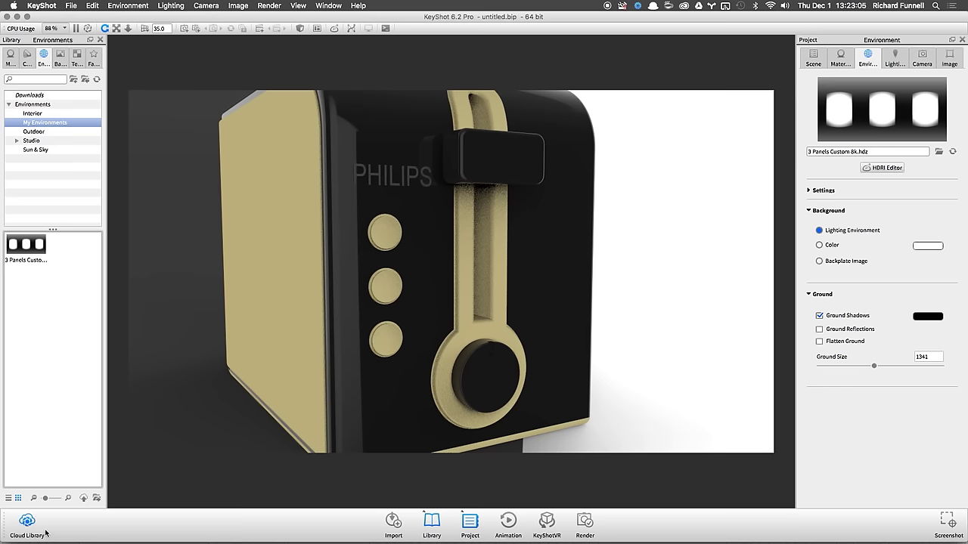
{"action": "left_click_drag", "start_coordinate": [585, 292], "coordinate": [552, 330]}
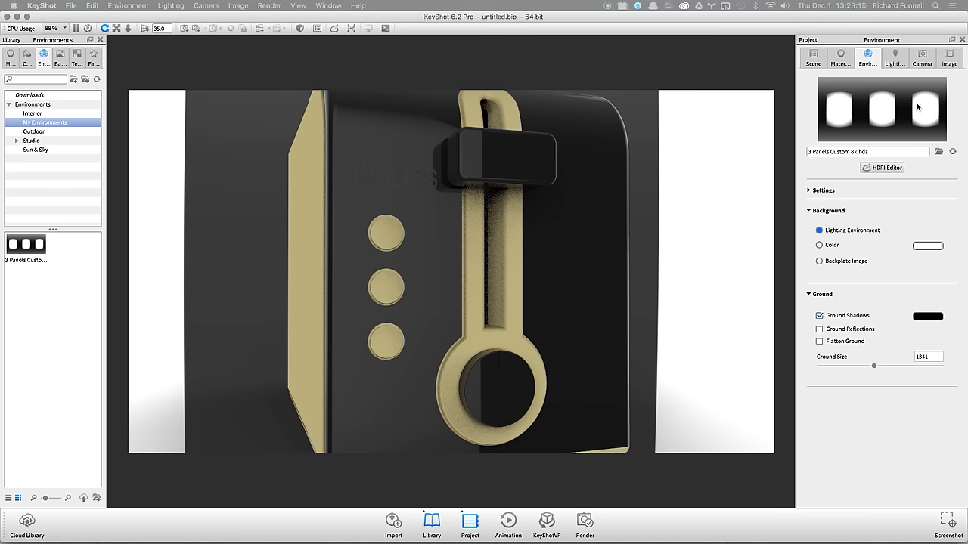
Step: Inspect the 3 Panels Custom 8k light pins in the HDRI Editor and close the editor without changes
{"action": "left_click", "coordinate": [881, 170]}
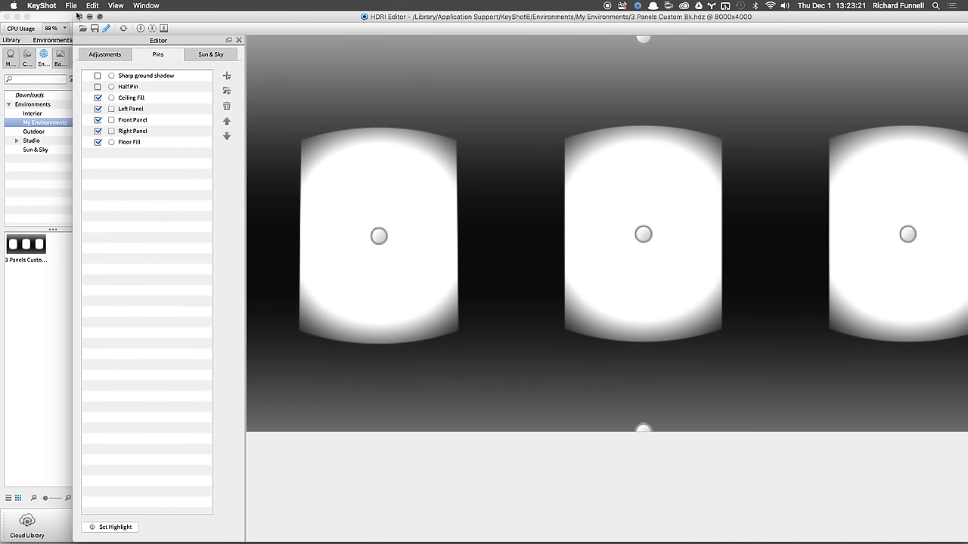
{"action": "left_click", "coordinate": [99, 16]}
{"action": "left_click_drag", "start_coordinate": [530, 148], "coordinate": [215, 133]}
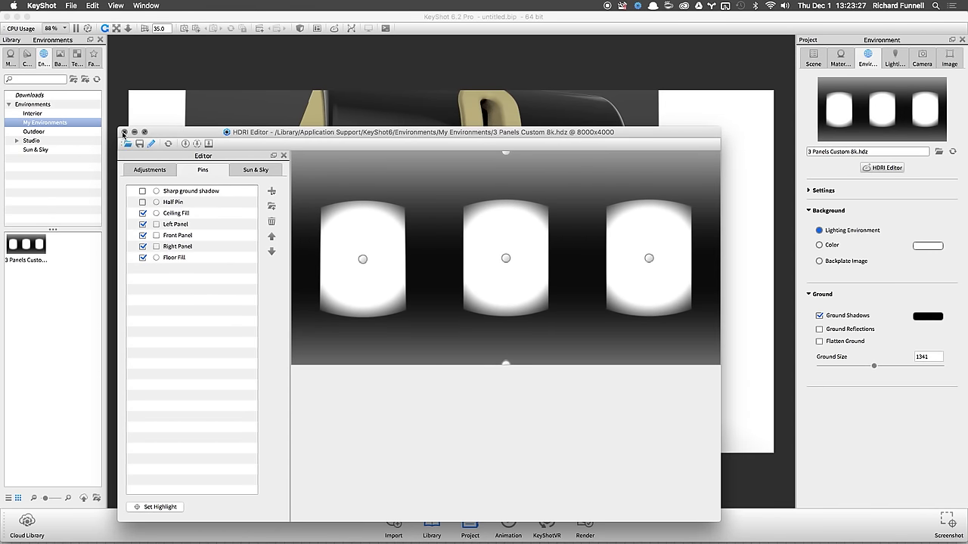
{"action": "left_click", "coordinate": [124, 132]}
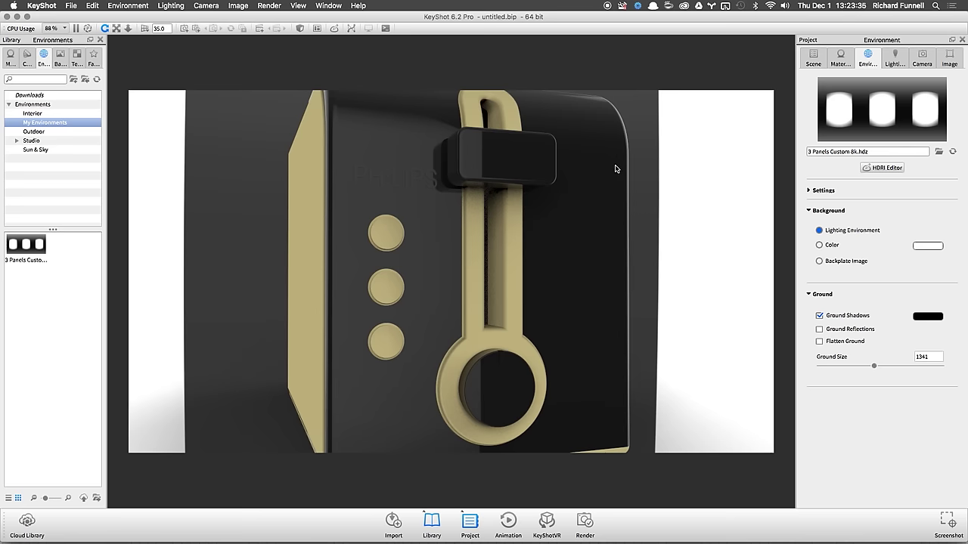
Step: View the whole toaster and set the lighting environment's rotation to 320.5
{"action": "left_click_drag", "start_coordinate": [615, 169], "coordinate": [634, 301]}
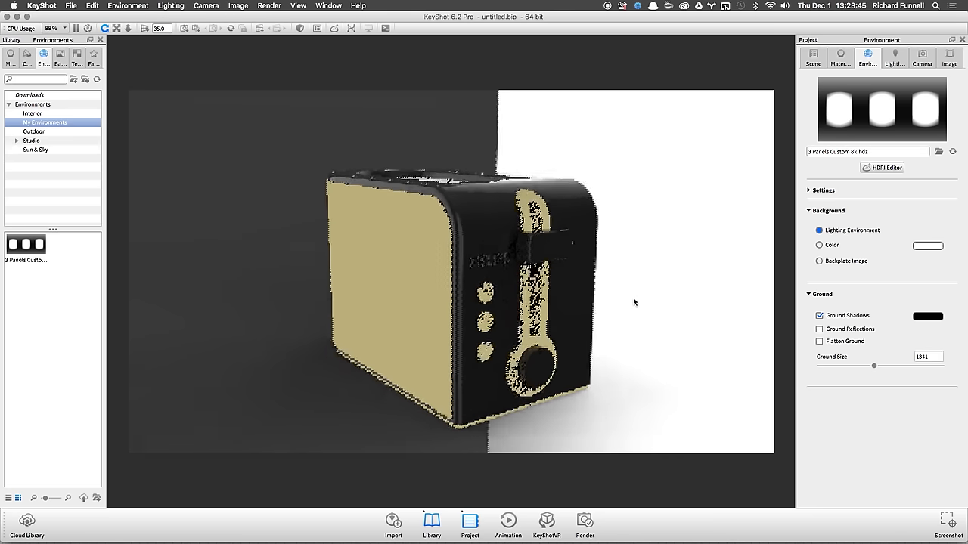
{"action": "left_click", "coordinate": [828, 210]}
{"action": "left_click", "coordinate": [828, 210]}
{"action": "left_click", "coordinate": [823, 190]}
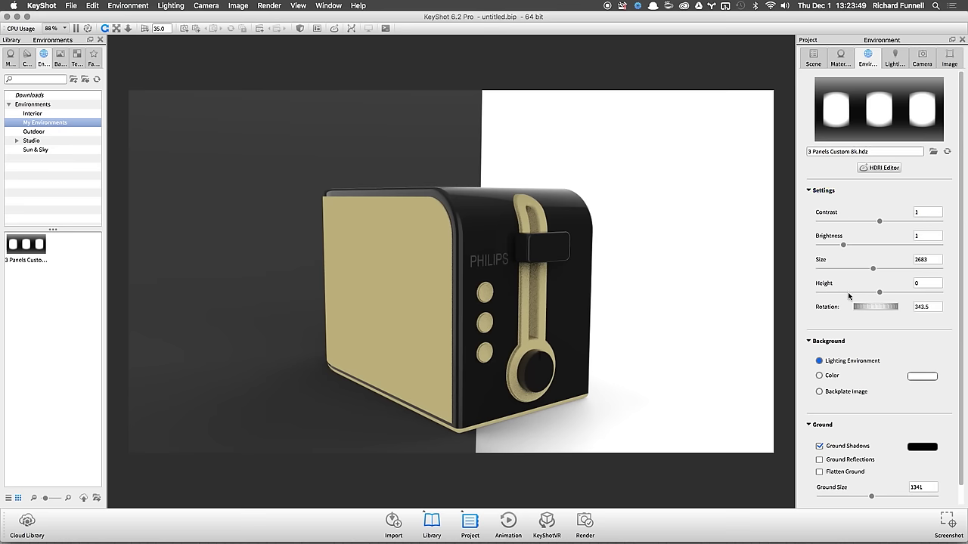
{"action": "left_click_drag", "start_coordinate": [886, 307], "coordinate": [868, 306]}
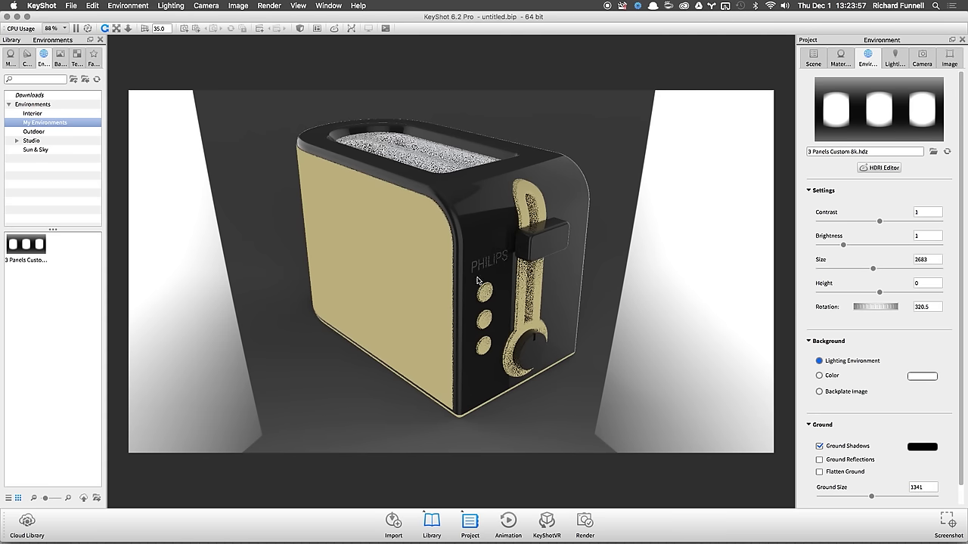
Step: Make the PHILIPS lettering on the toaster's front the camera's look-at target for a close-up view
{"action": "scroll", "coordinate": [476, 264], "scroll_direction": "up", "scroll_amount": 3}
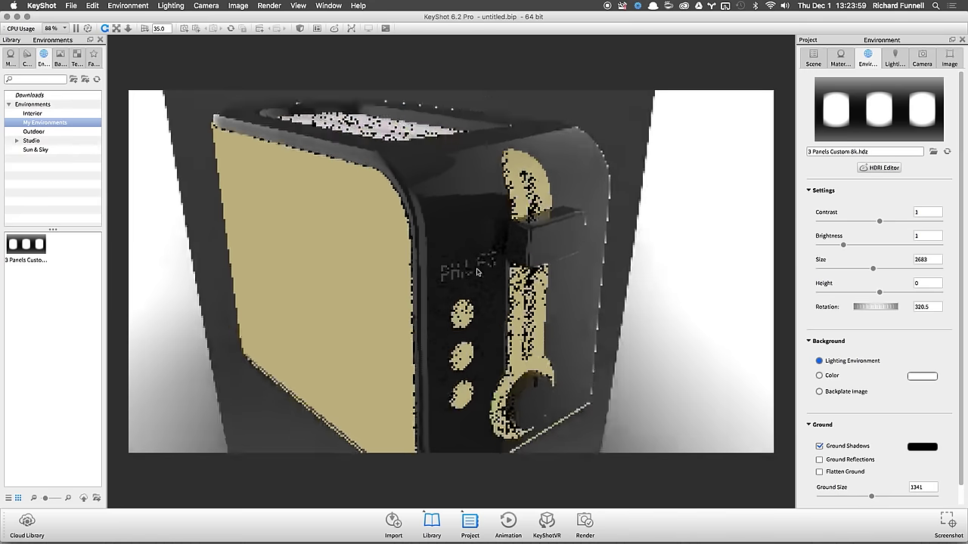
{"action": "scroll", "coordinate": [484, 269], "scroll_direction": "up", "scroll_amount": 4}
{"action": "right_click", "coordinate": [421, 245]}
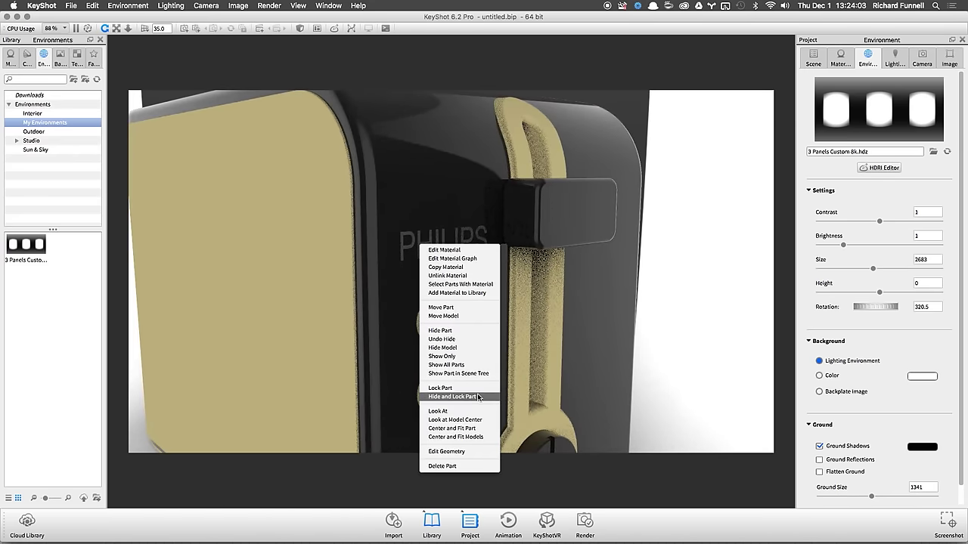
{"action": "left_click", "coordinate": [453, 411]}
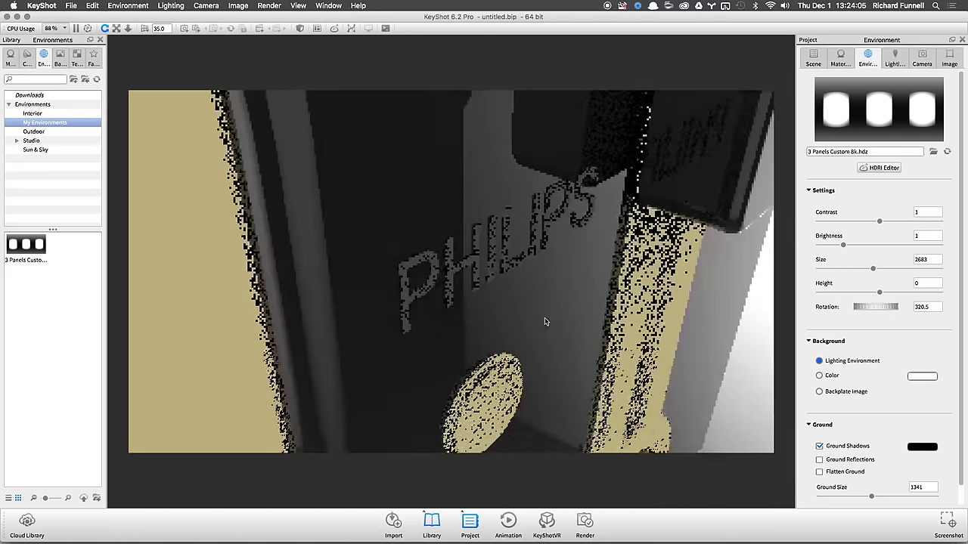
Step: Select the PHILIPS lettering in the scene and unlink its black plastic material from the other parts
{"action": "left_click", "coordinate": [809, 55]}
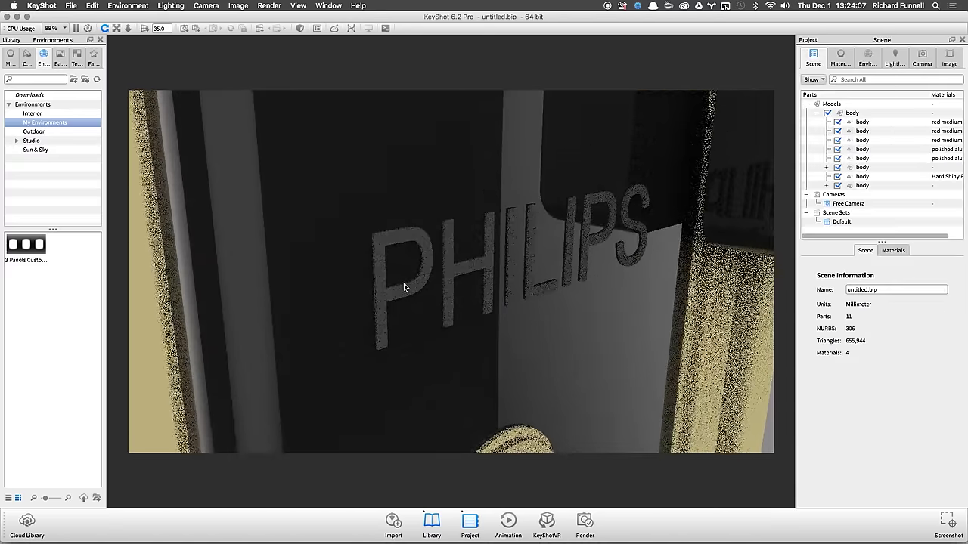
{"action": "left_click", "coordinate": [447, 288]}
{"action": "left_click_drag", "start_coordinate": [460, 244], "coordinate": [437, 290]}
{"action": "left_click_drag", "start_coordinate": [425, 252], "coordinate": [332, 221]}
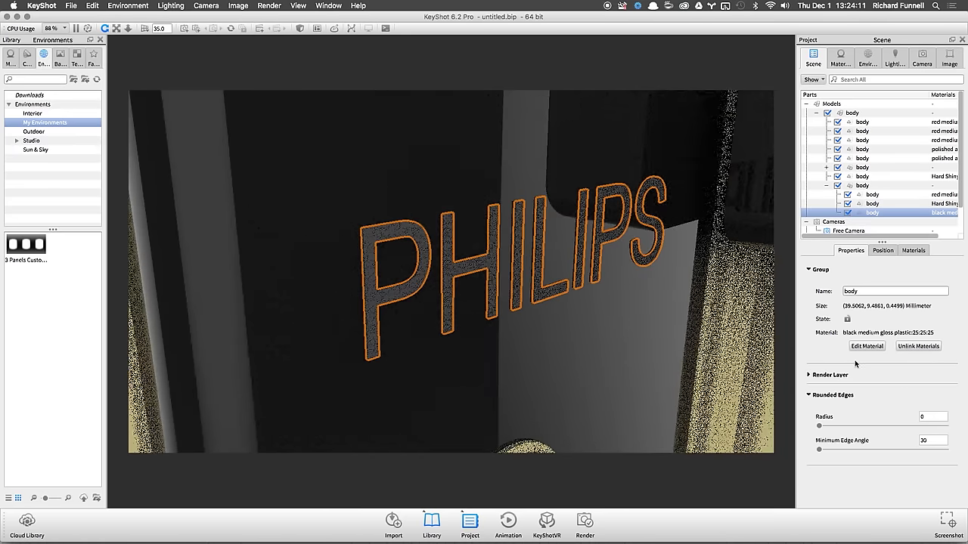
{"action": "left_click", "coordinate": [917, 347]}
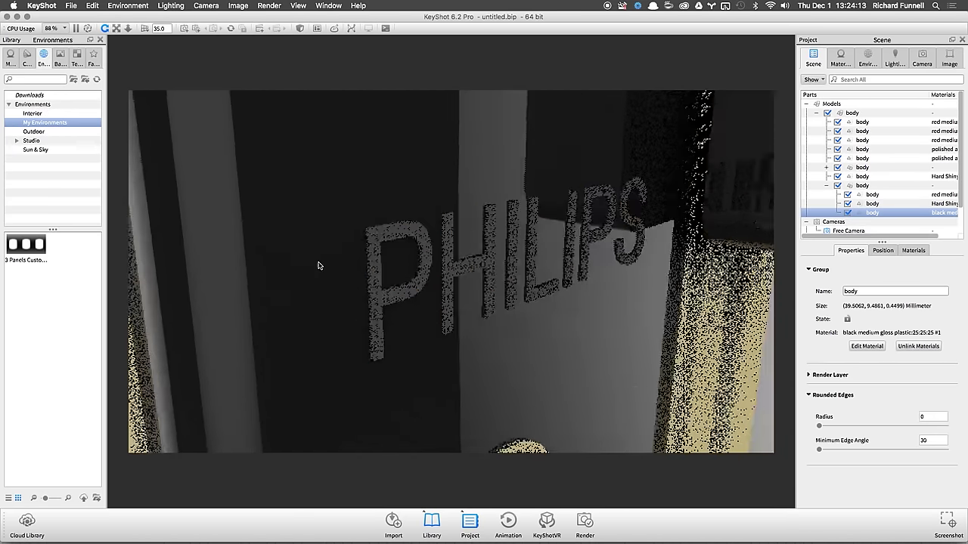
{"action": "left_click", "coordinate": [402, 257]}
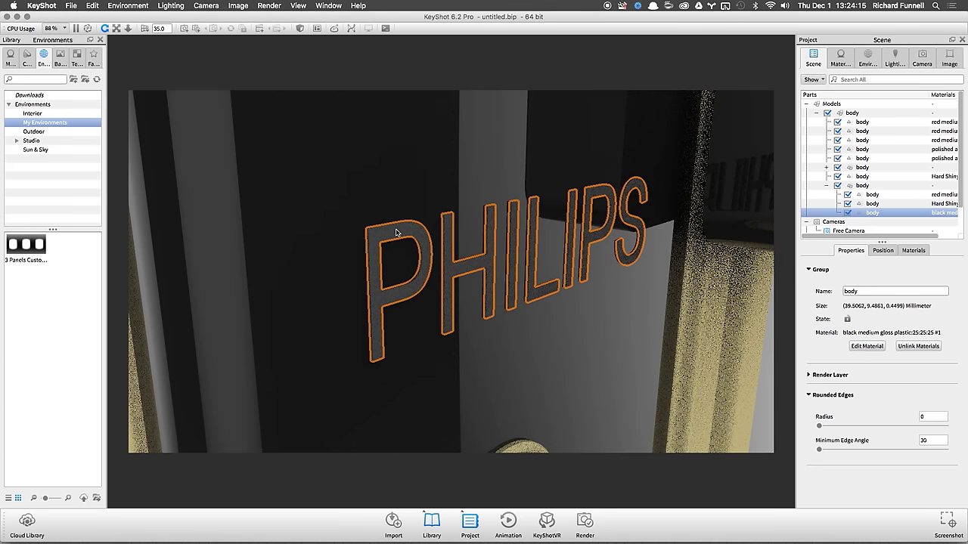
Step: Apply the Chrome Polished material from the basic chrome metals to the PHILIPS lettering and check its reflections
{"action": "left_click", "coordinate": [11, 58]}
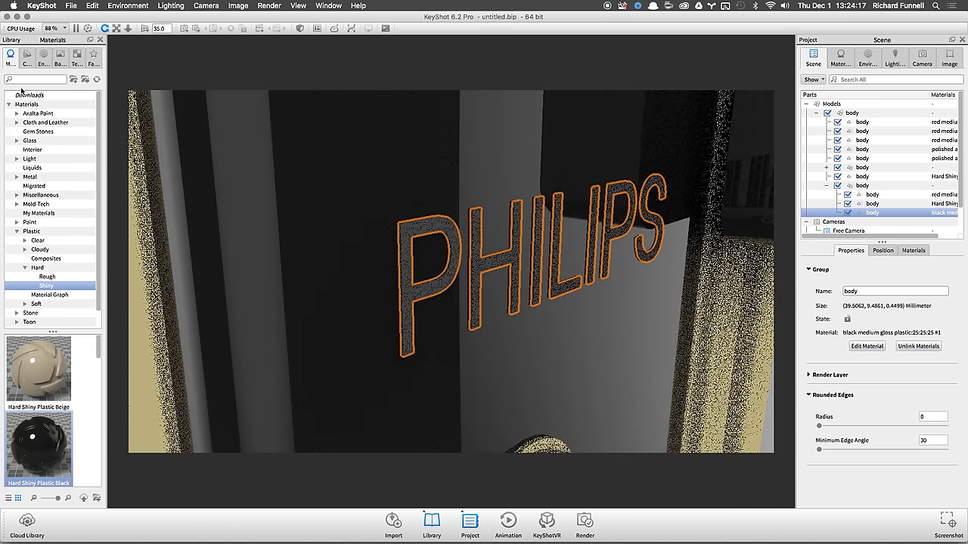
{"action": "double_click", "coordinate": [24, 177]}
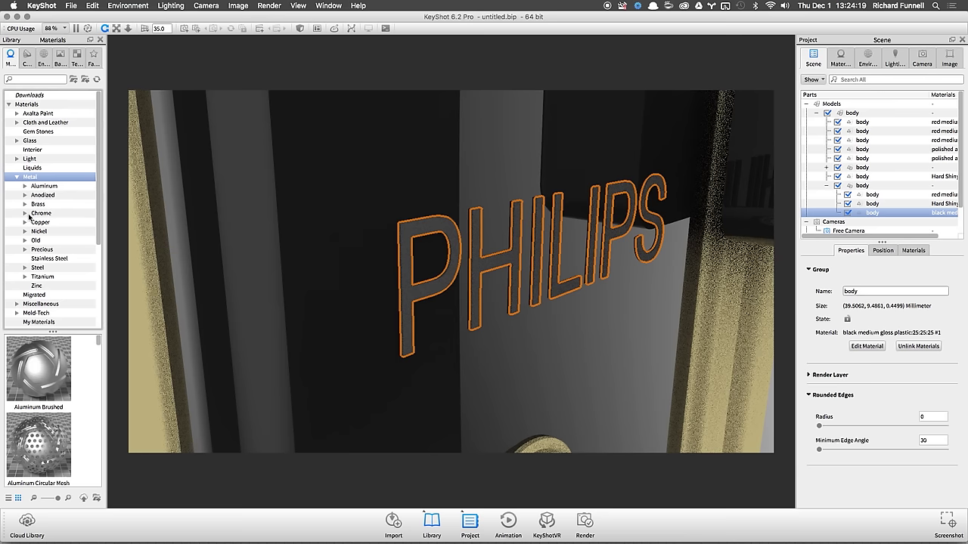
{"action": "left_click", "coordinate": [30, 214]}
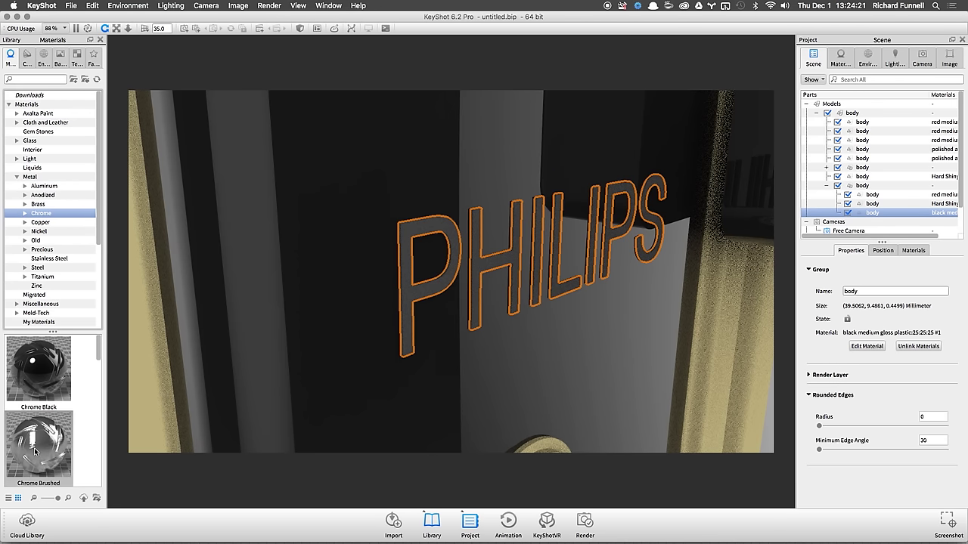
{"action": "left_click", "coordinate": [34, 452]}
{"action": "left_click", "coordinate": [25, 215]}
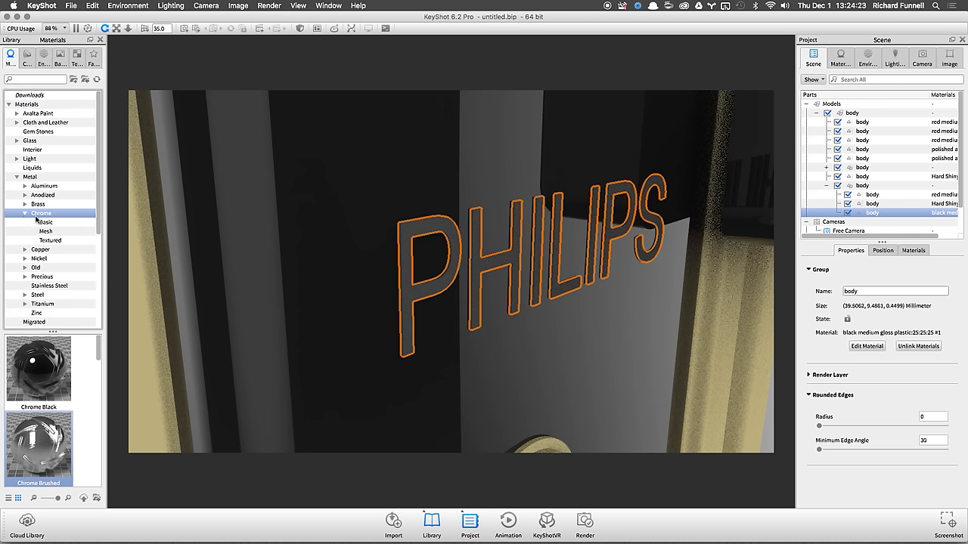
{"action": "left_click", "coordinate": [46, 222]}
{"action": "left_click_drag", "start_coordinate": [39, 446], "coordinate": [462, 286]}
{"action": "left_click", "coordinate": [808, 104]}
{"action": "left_click", "coordinate": [439, 223]}
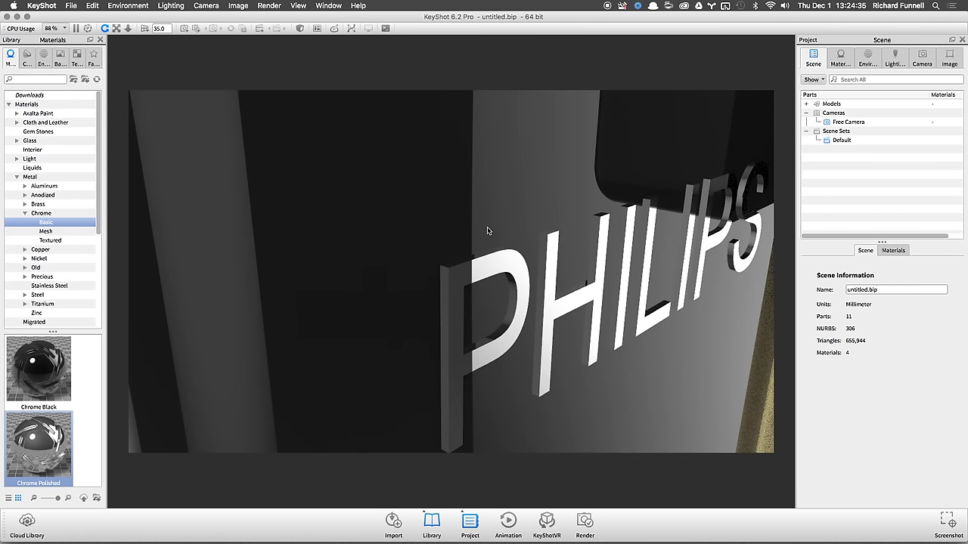
Step: Switch to Finder and preview the geochair image from the Great Images folder, zooming in to study its edge highlights
{"action": "key", "text": "super+Tab"}
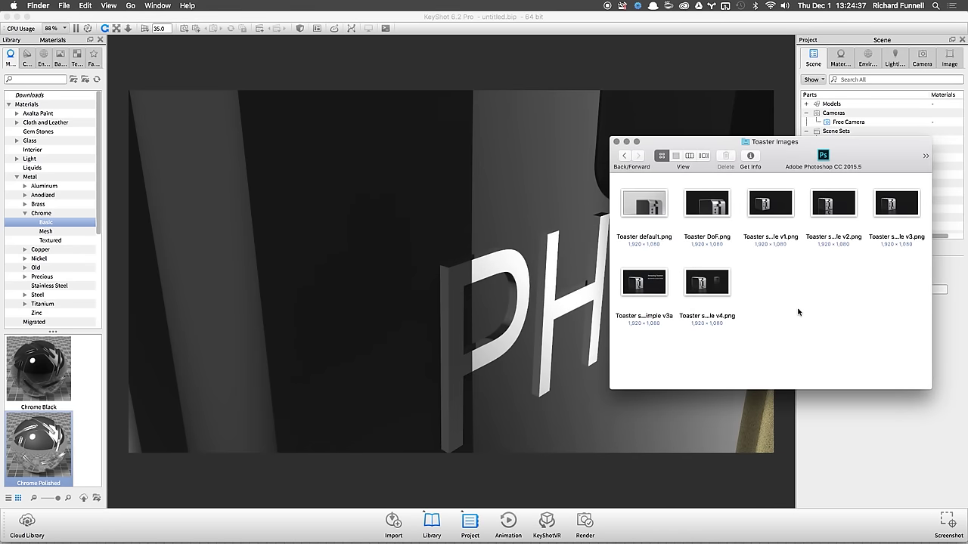
{"action": "key", "text": "super+Up"}
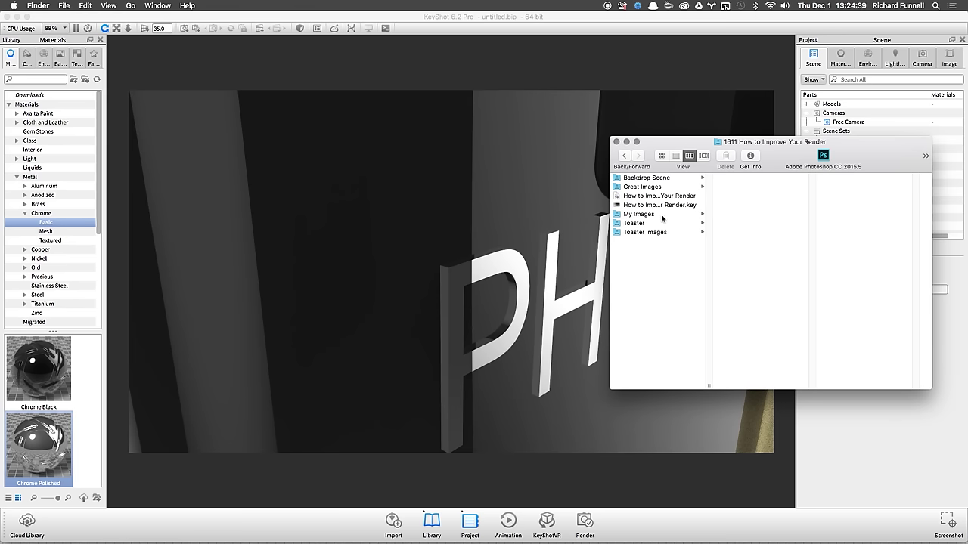
{"action": "left_click", "coordinate": [658, 187]}
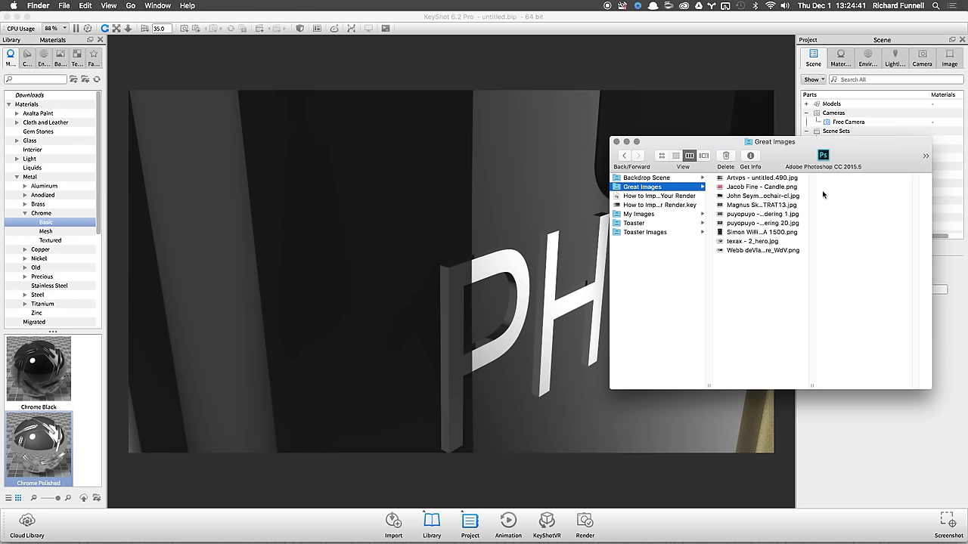
{"action": "left_click", "coordinate": [762, 197]}
{"action": "key", "text": "space"}
{"action": "scroll", "coordinate": [443, 202], "scroll_direction": "up", "scroll_amount": 2, "text": "alt"}
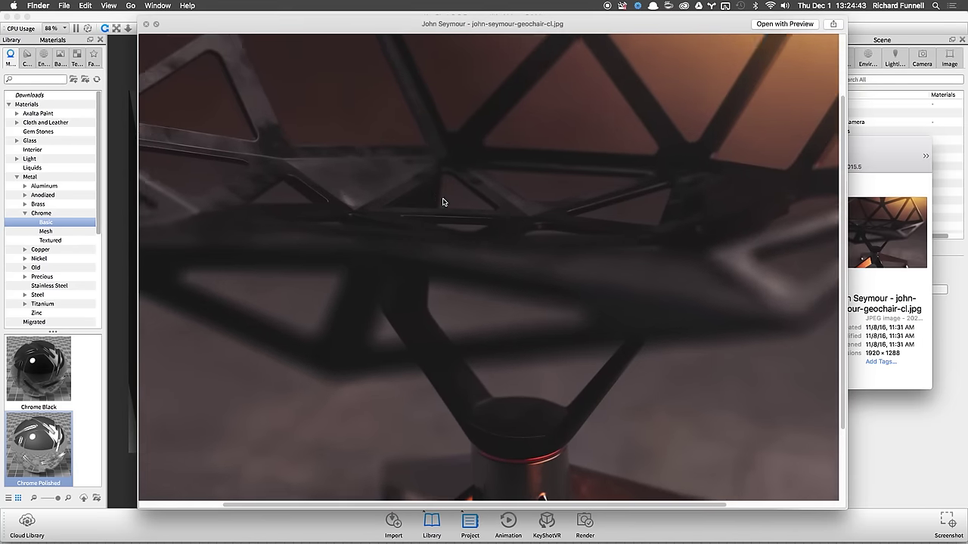
{"action": "scroll", "coordinate": [484, 265], "scroll_direction": "up", "scroll_amount": 3}
{"action": "scroll", "coordinate": [484, 264], "scroll_direction": "left", "scroll_amount": 3}
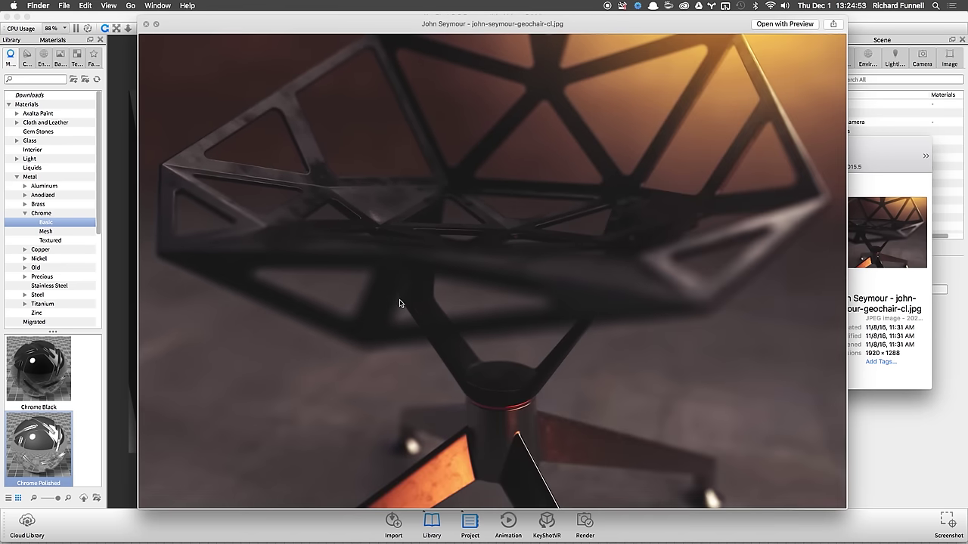
{"action": "key", "text": "space"}
Step: Back in KeyShot, set the Rounded Edges radius to 0.22 for the shiny black plastic body around the PHILIPS lettering
{"action": "left_click", "coordinate": [458, 158]}
{"action": "left_click", "coordinate": [457, 279]}
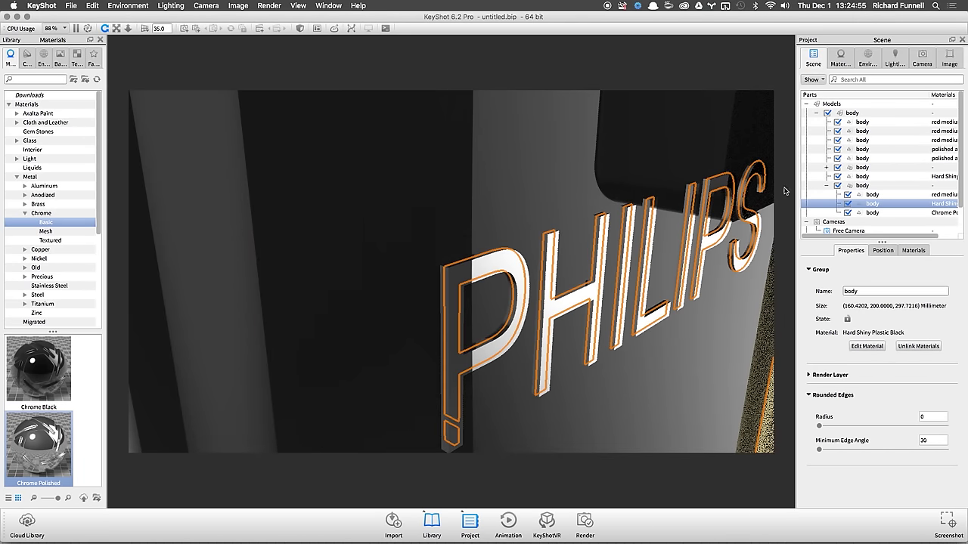
{"action": "left_click_drag", "start_coordinate": [457, 277], "coordinate": [533, 240]}
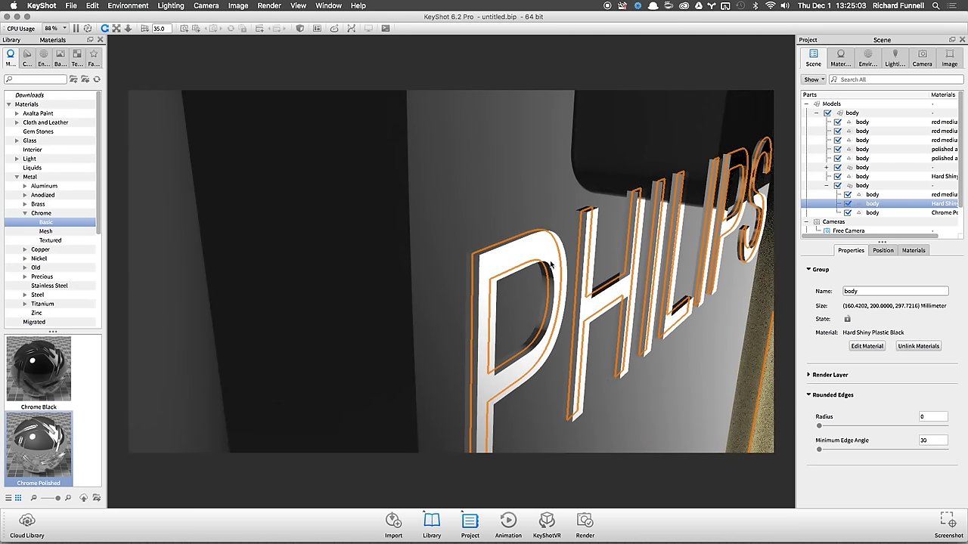
{"action": "left_click_drag", "start_coordinate": [551, 264], "coordinate": [605, 261]}
{"action": "left_click", "coordinate": [847, 270]}
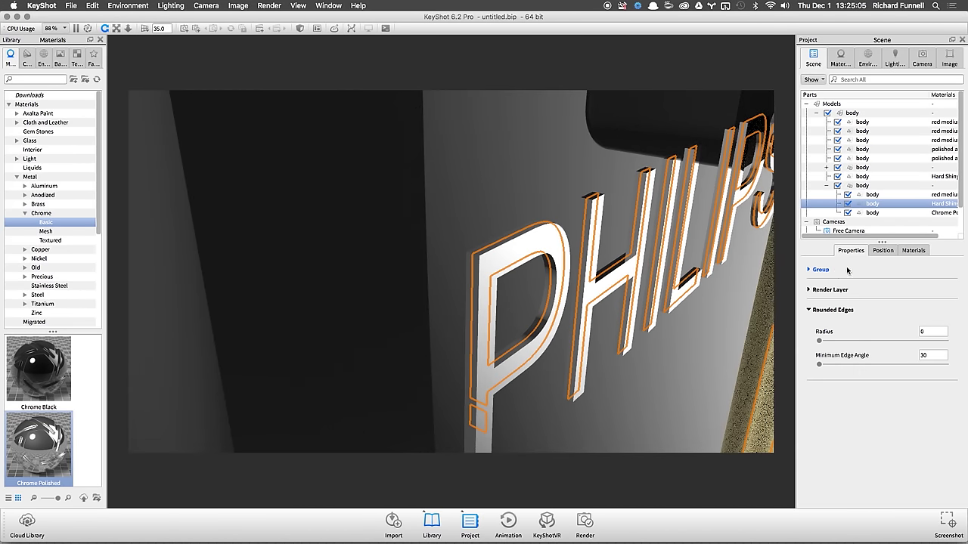
{"action": "left_click", "coordinate": [835, 311]}
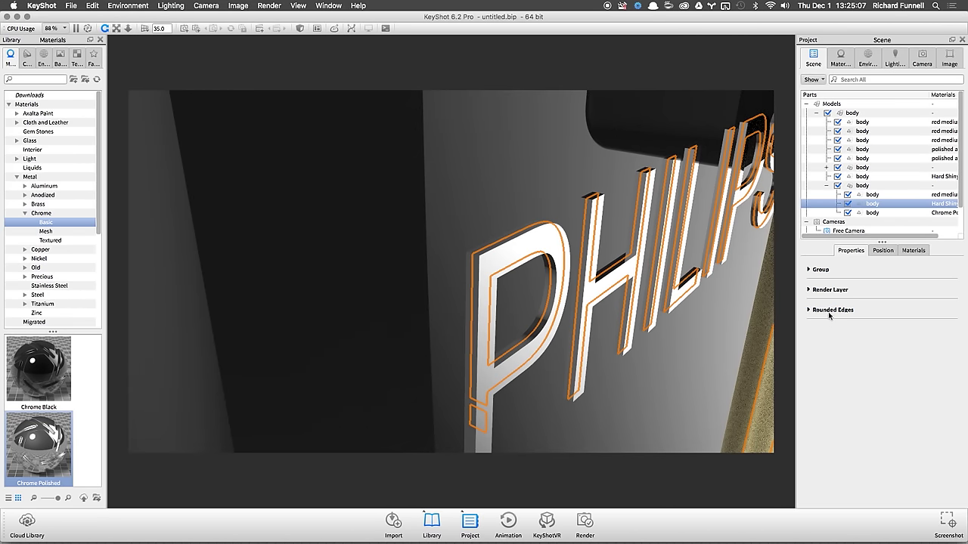
{"action": "left_click", "coordinate": [830, 311]}
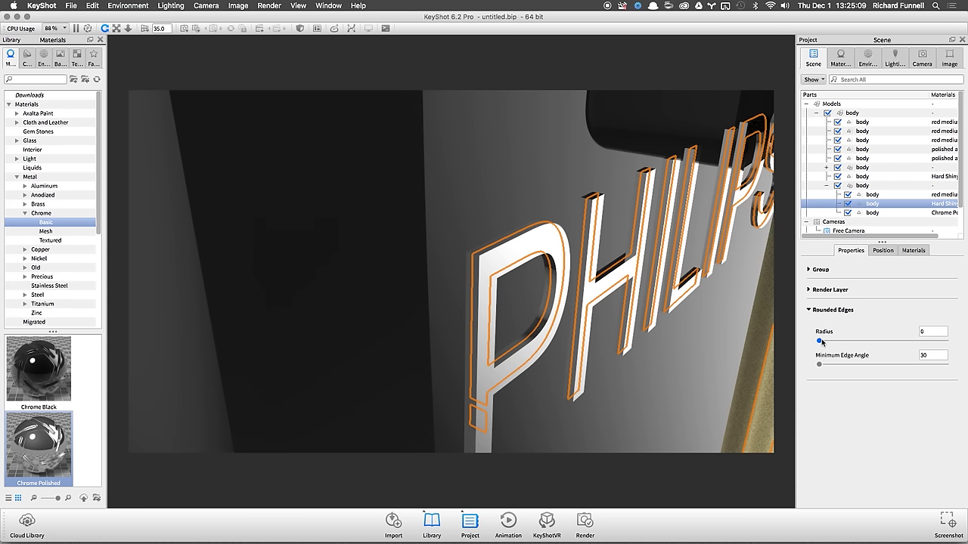
{"action": "left_click_drag", "start_coordinate": [819, 342], "coordinate": [849, 343]}
{"action": "left_click", "coordinate": [484, 262]}
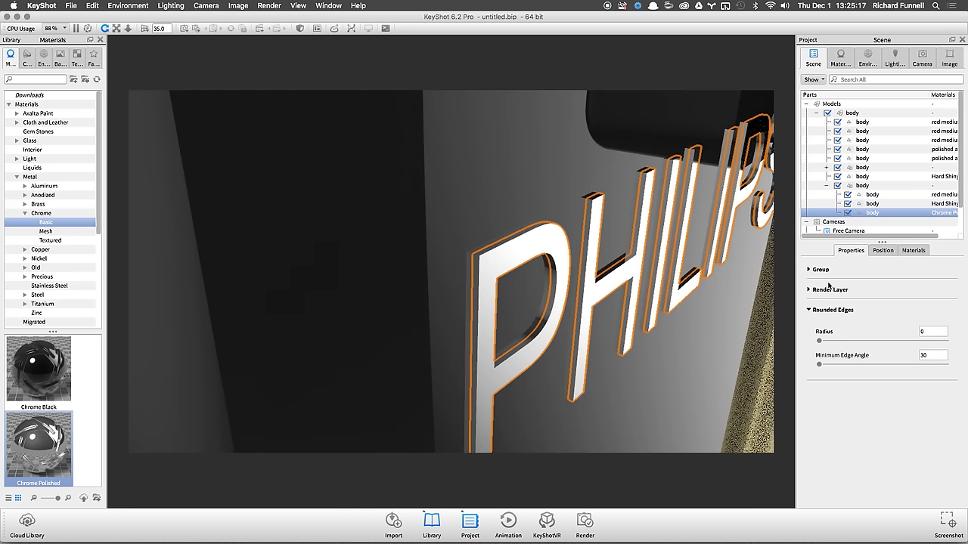
{"action": "left_click_drag", "start_coordinate": [818, 341], "coordinate": [848, 343]}
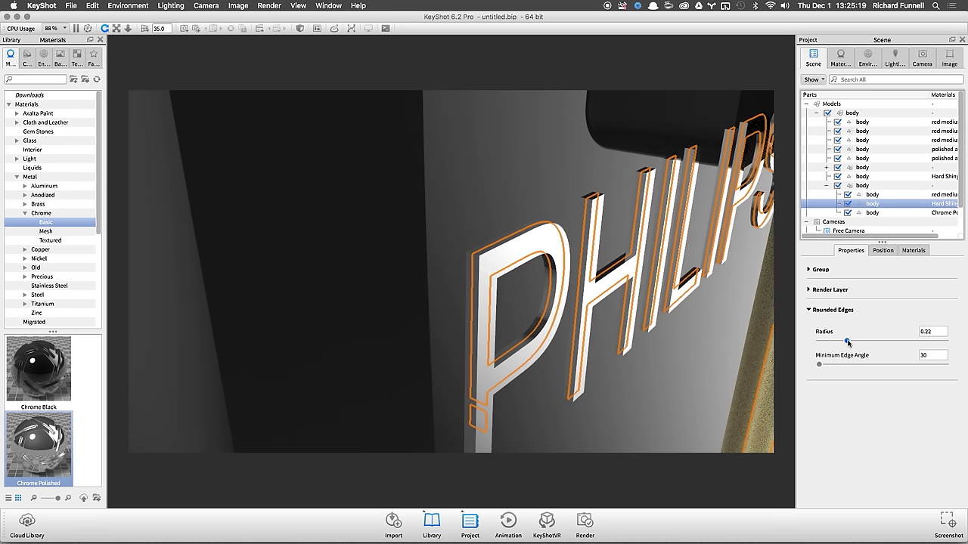
Step: Set the Rounded Edges radius to 0.1 for the chrome PHILIPS lettering and inspect its edge highlights from several angles
{"action": "left_click", "coordinate": [518, 257]}
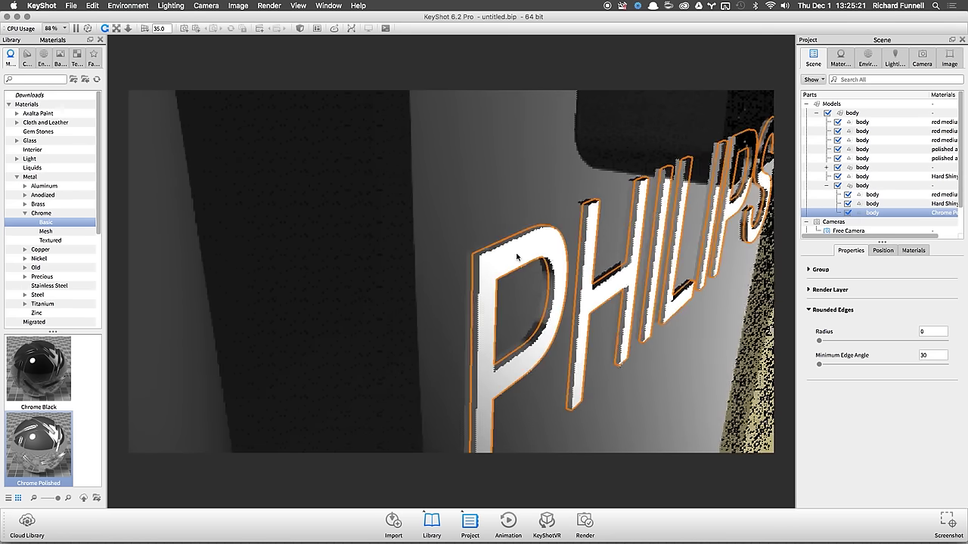
{"action": "left_click_drag", "start_coordinate": [819, 341], "coordinate": [830, 341]}
{"action": "left_click_drag", "start_coordinate": [487, 258], "coordinate": [502, 282]}
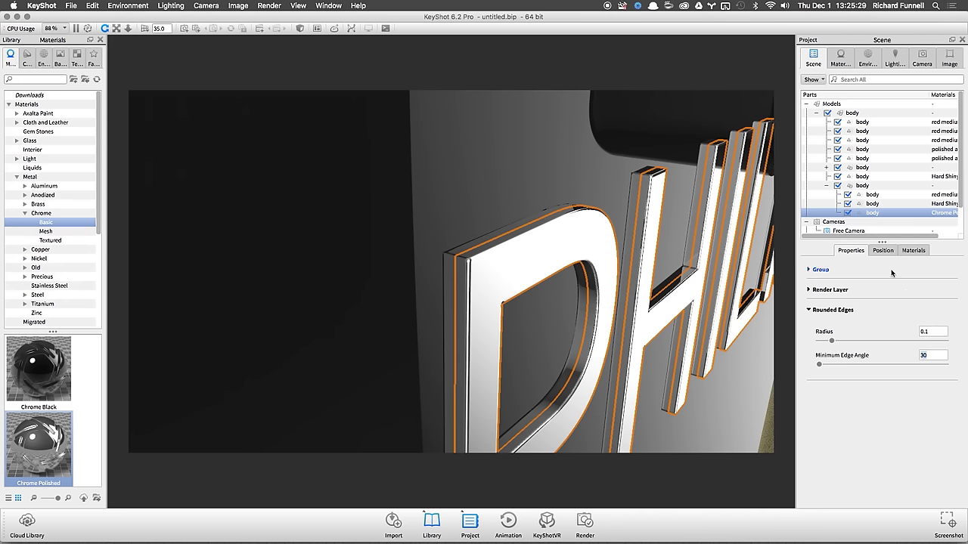
{"action": "left_click", "coordinate": [881, 213]}
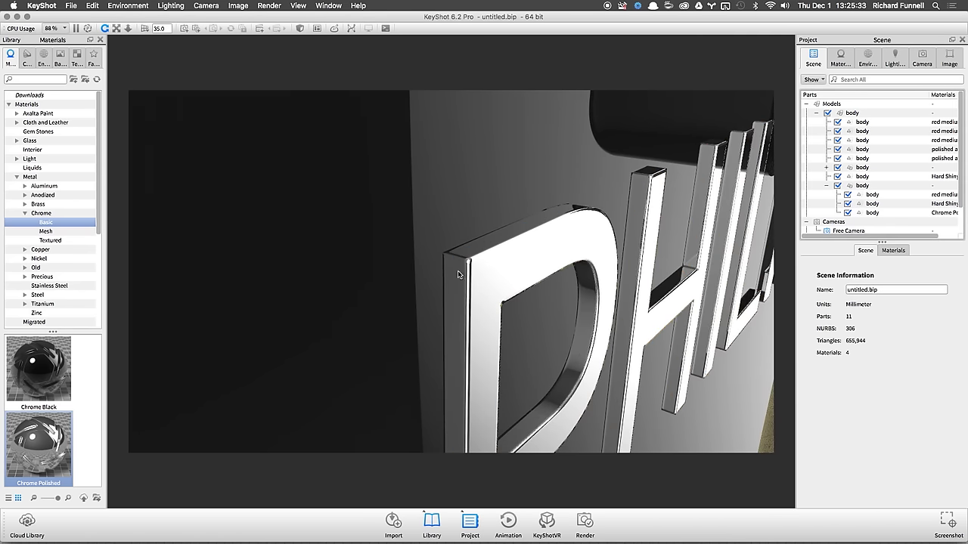
{"action": "left_click_drag", "start_coordinate": [458, 274], "coordinate": [473, 207]}
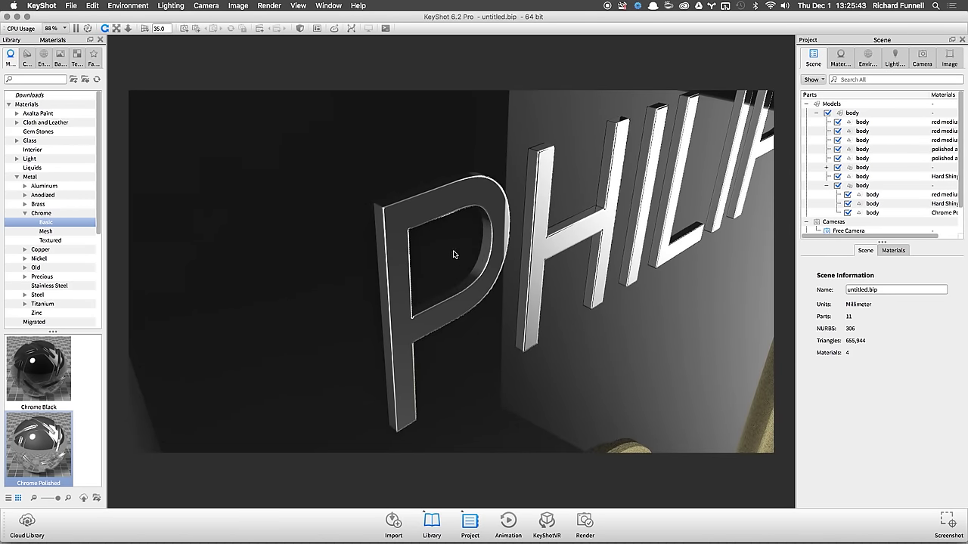
{"action": "left_click_drag", "start_coordinate": [454, 254], "coordinate": [428, 368]}
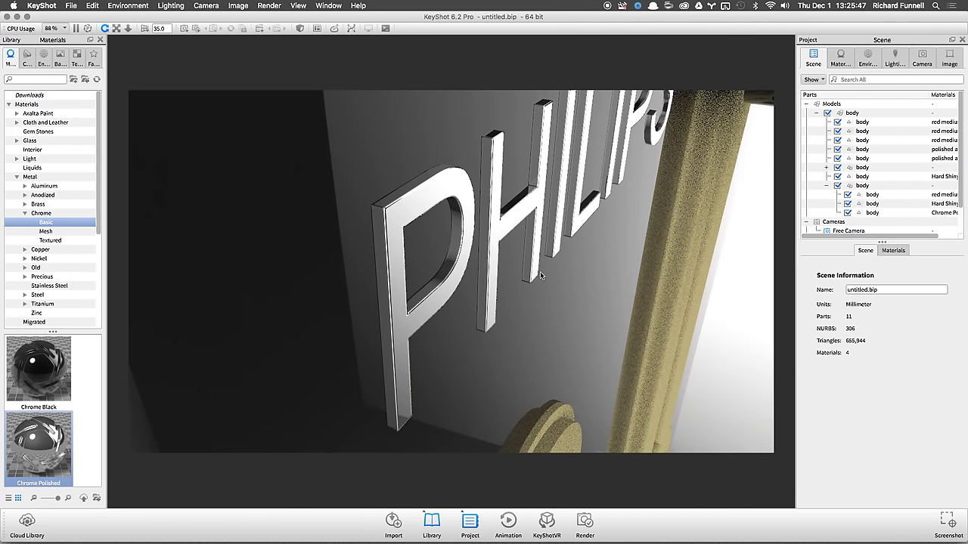
{"action": "left_click_drag", "start_coordinate": [524, 223], "coordinate": [455, 280]}
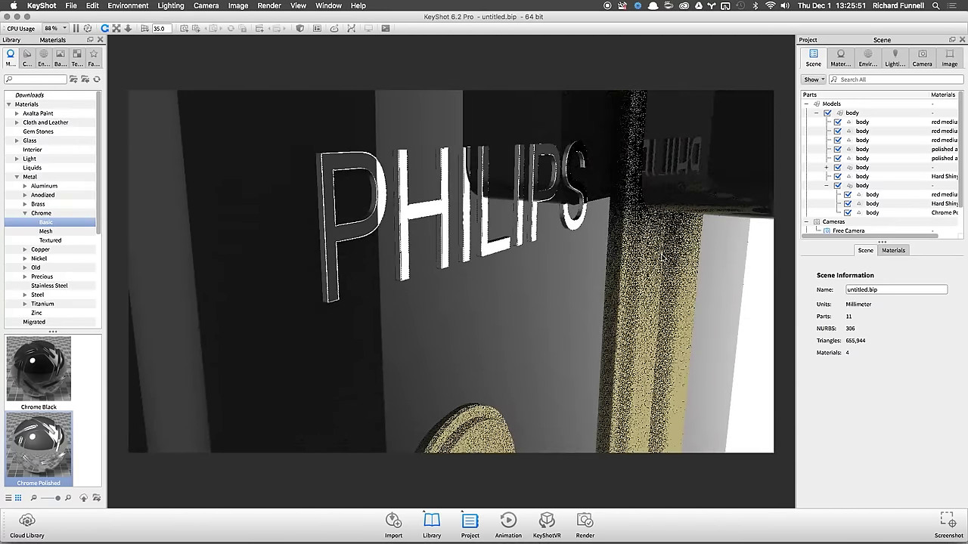
Step: Compare the PHILIPS lettering with a Rounded Edges radius of 0, and restore the radius to 0.1
{"action": "left_click", "coordinate": [365, 164]}
{"action": "left_click_drag", "start_coordinate": [830, 341], "coordinate": [816, 341]}
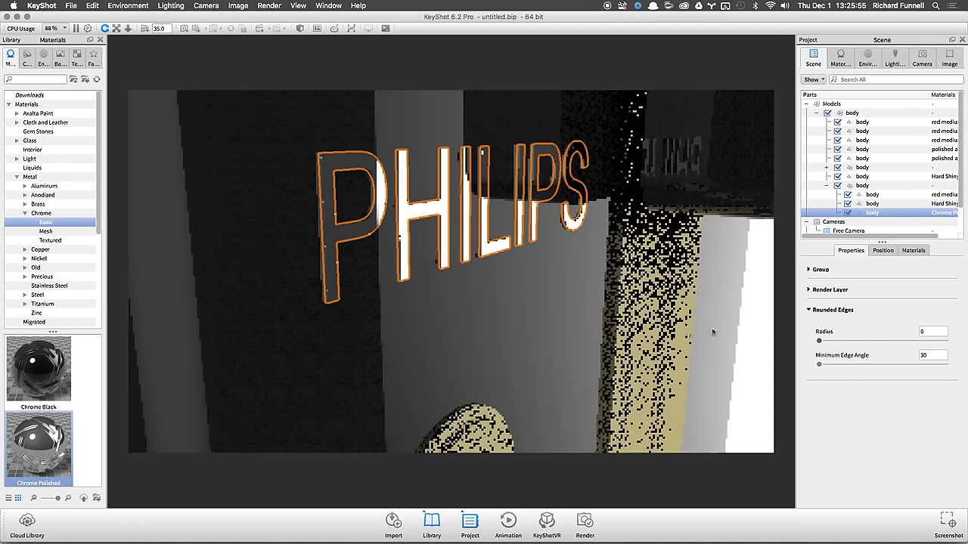
{"action": "left_click", "coordinate": [867, 317]}
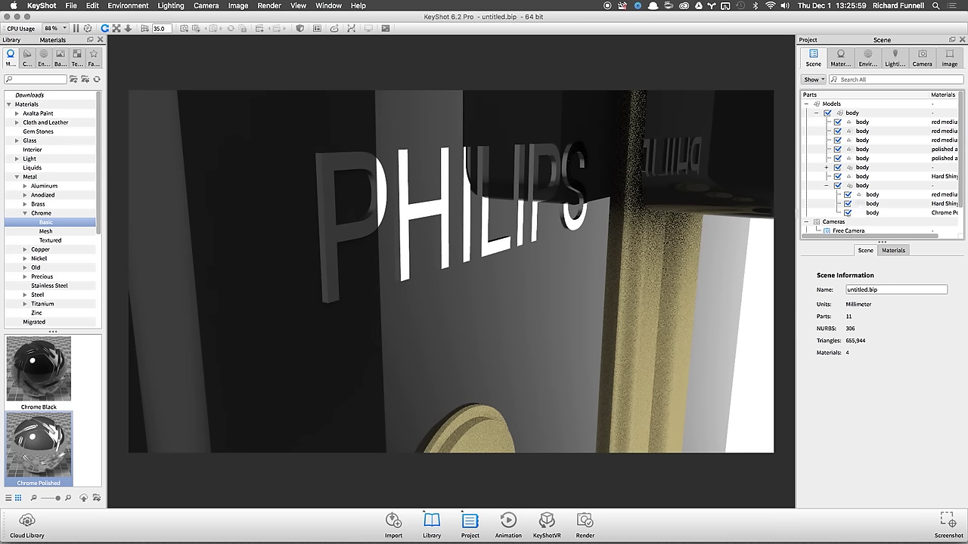
{"action": "left_click", "coordinate": [435, 199]}
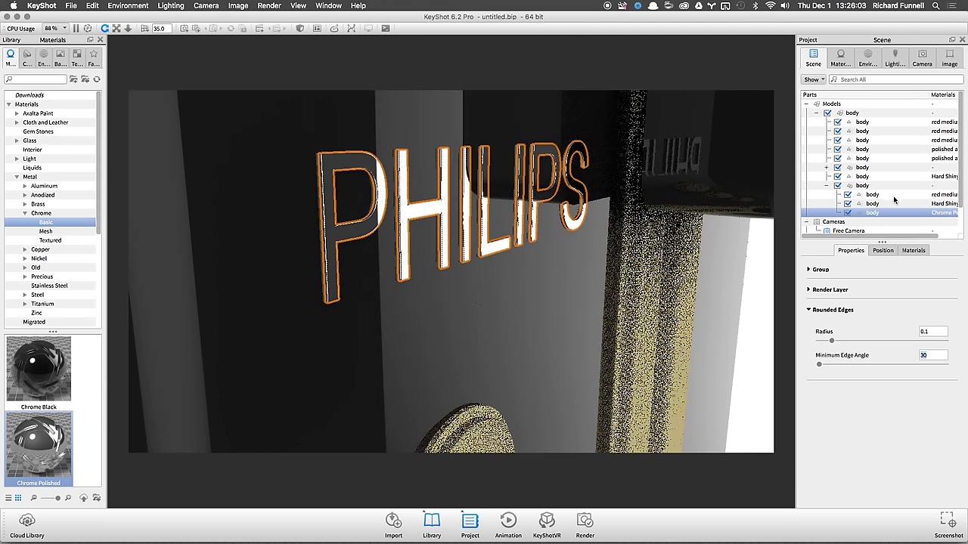
{"action": "left_click", "coordinate": [876, 214]}
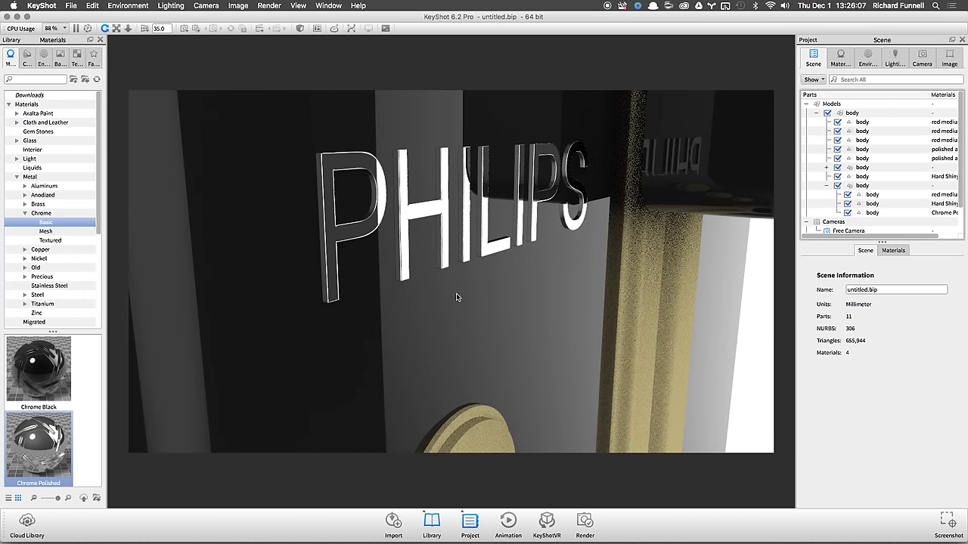
Step: Apply the Faux Stainless Steel material from My Materials to the toaster's beige side panel and its linked parts
{"action": "scroll", "coordinate": [456, 297], "scroll_direction": "down", "scroll_amount": 5}
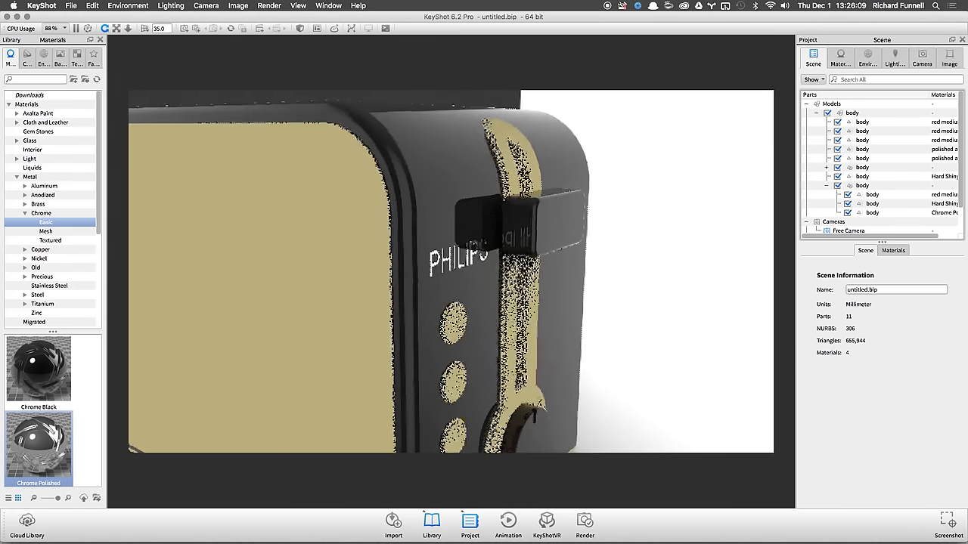
{"action": "left_click_drag", "start_coordinate": [456, 298], "coordinate": [552, 277]}
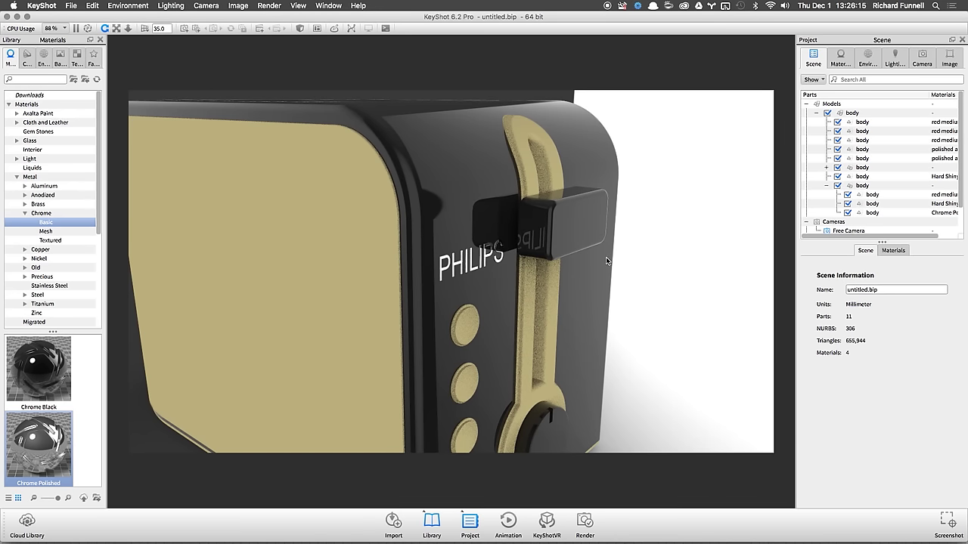
{"action": "left_click_drag", "start_coordinate": [618, 258], "coordinate": [521, 249]}
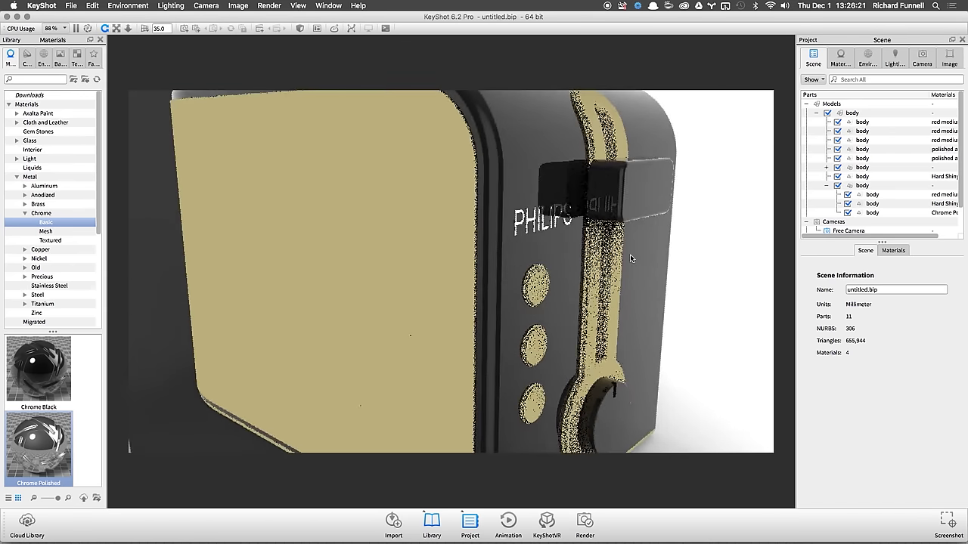
{"action": "scroll", "coordinate": [527, 273], "scroll_direction": "down", "scroll_amount": 5}
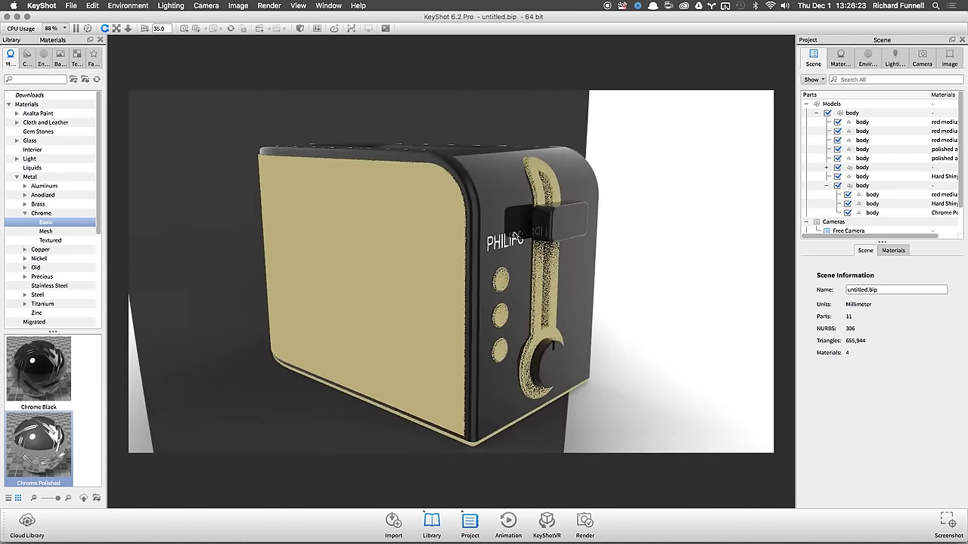
{"action": "left_click_drag", "start_coordinate": [527, 275], "coordinate": [562, 293]}
{"action": "left_click_drag", "start_coordinate": [620, 311], "coordinate": [356, 324]}
{"action": "left_click_drag", "start_coordinate": [315, 280], "coordinate": [416, 285]}
{"action": "left_click", "coordinate": [16, 177]}
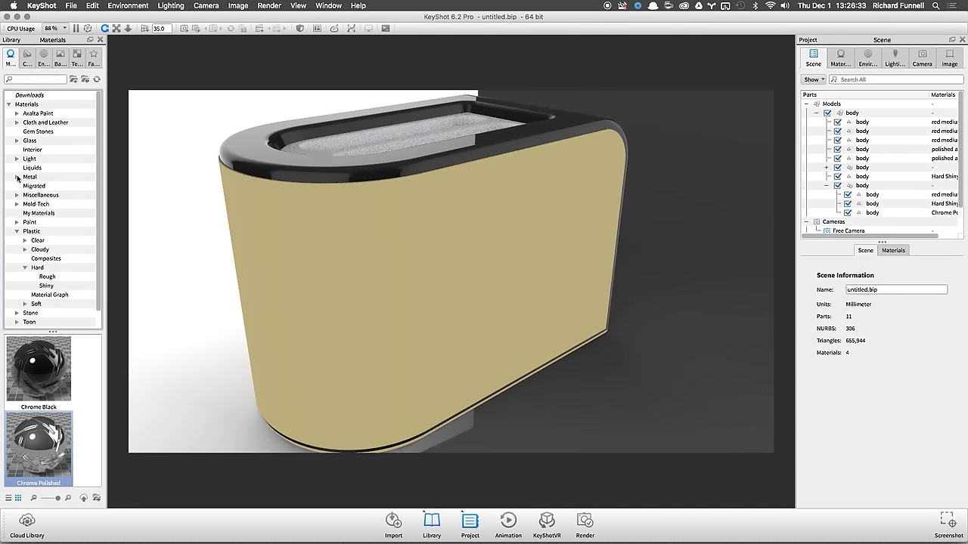
{"action": "left_click", "coordinate": [30, 213]}
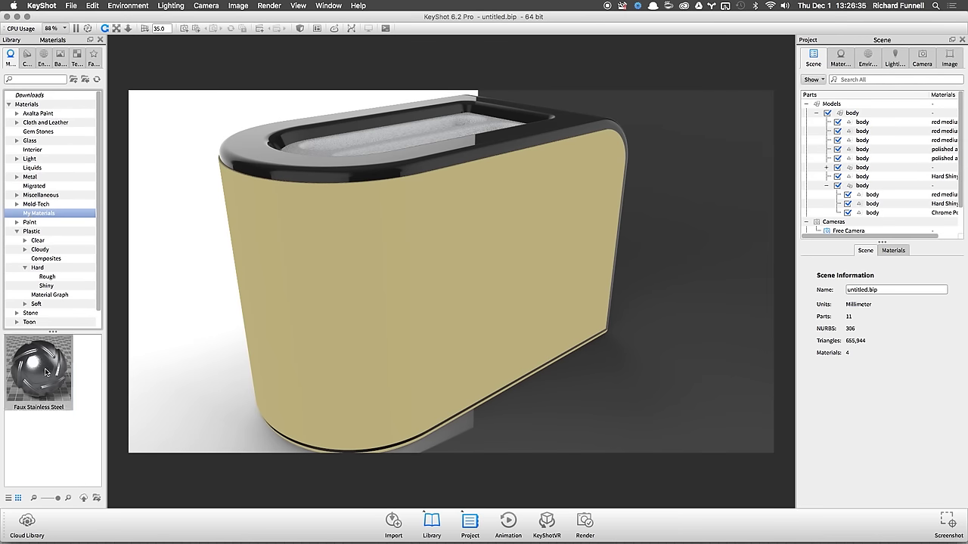
{"action": "left_click_drag", "start_coordinate": [47, 394], "coordinate": [572, 280]}
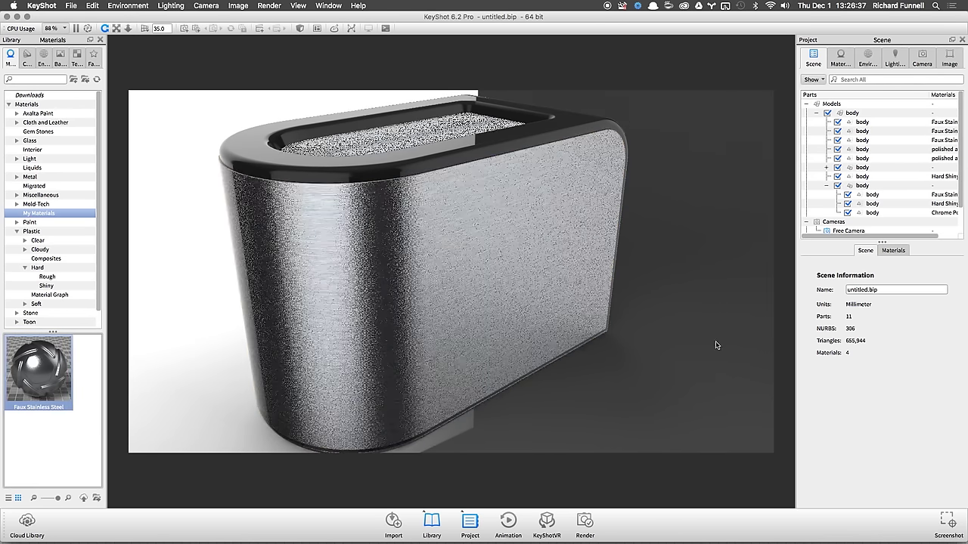
Step: Examine the brushed steel reflections around the toaster and review the Faux Stainless Steel material's texture and property settings
{"action": "left_click_drag", "start_coordinate": [718, 280], "coordinate": [622, 270]}
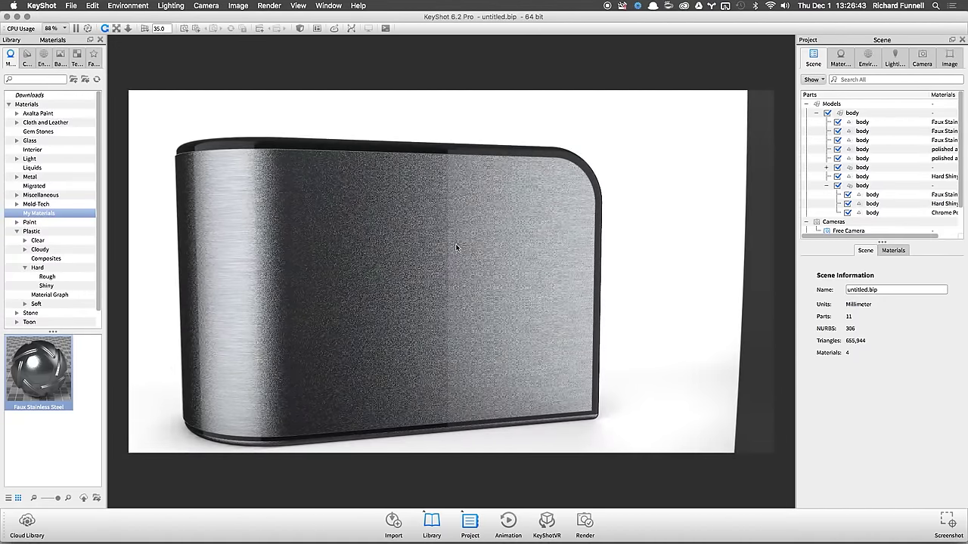
{"action": "left_click_drag", "start_coordinate": [502, 270], "coordinate": [477, 276]}
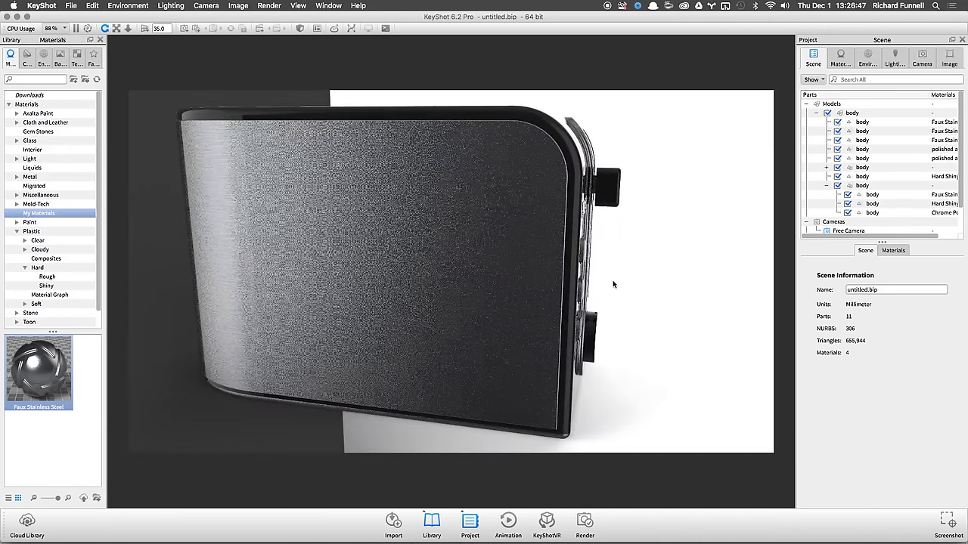
{"action": "left_click_drag", "start_coordinate": [613, 280], "coordinate": [586, 281]}
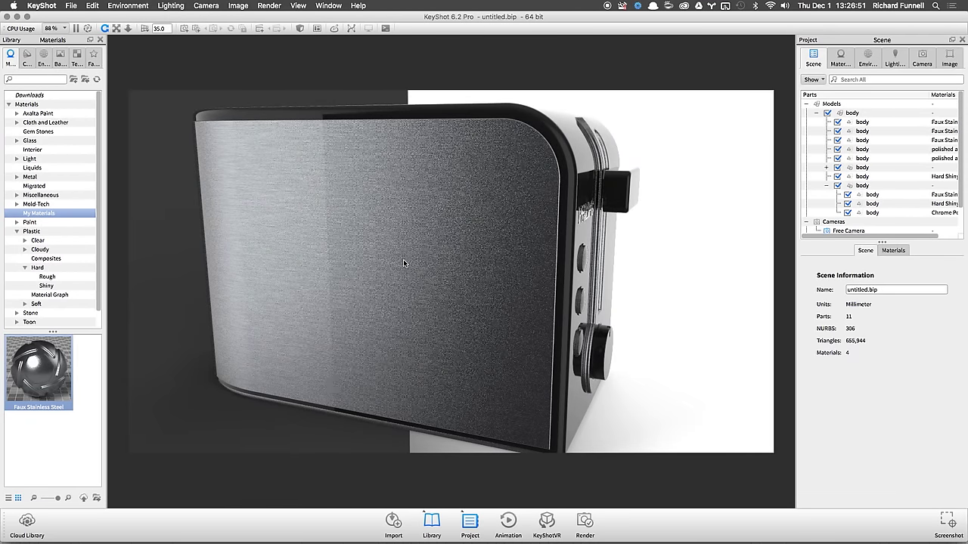
{"action": "double_click", "coordinate": [389, 173]}
{"action": "left_click", "coordinate": [886, 157]}
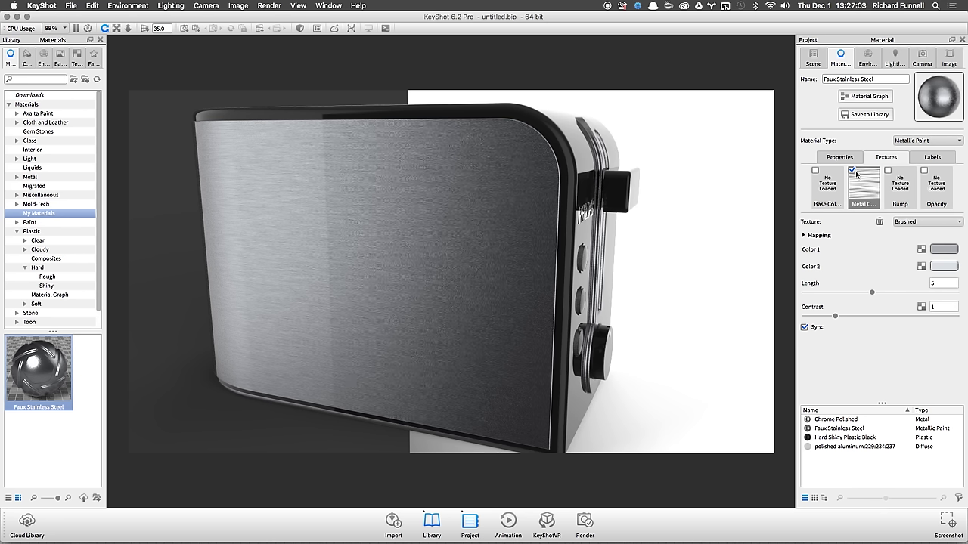
{"action": "left_click", "coordinate": [841, 158]}
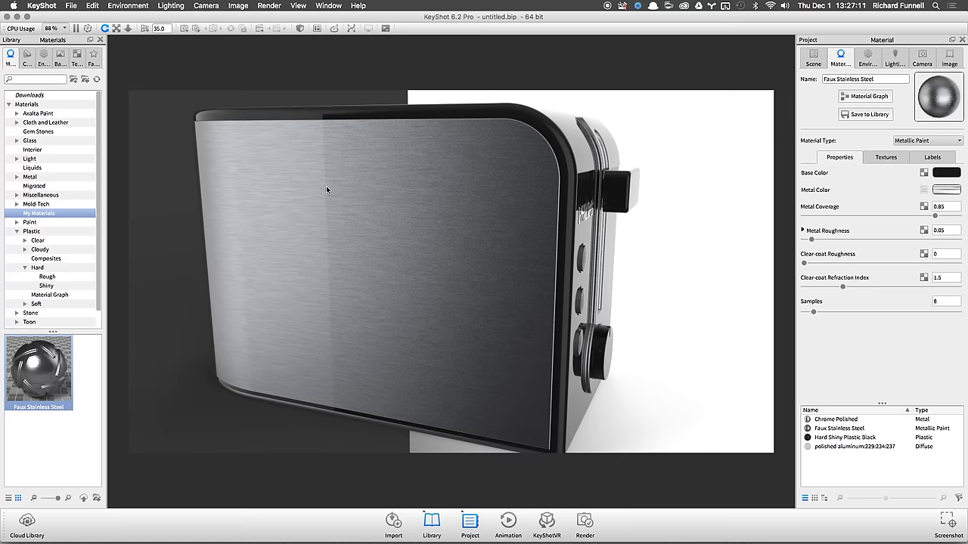
Step: Unlink the side panel's Faux Stainless Steel material from the buttons and the lever trim
{"action": "scroll", "coordinate": [497, 312], "scroll_direction": "down", "scroll_amount": 5}
{"action": "left_click_drag", "start_coordinate": [497, 311], "coordinate": [533, 241]}
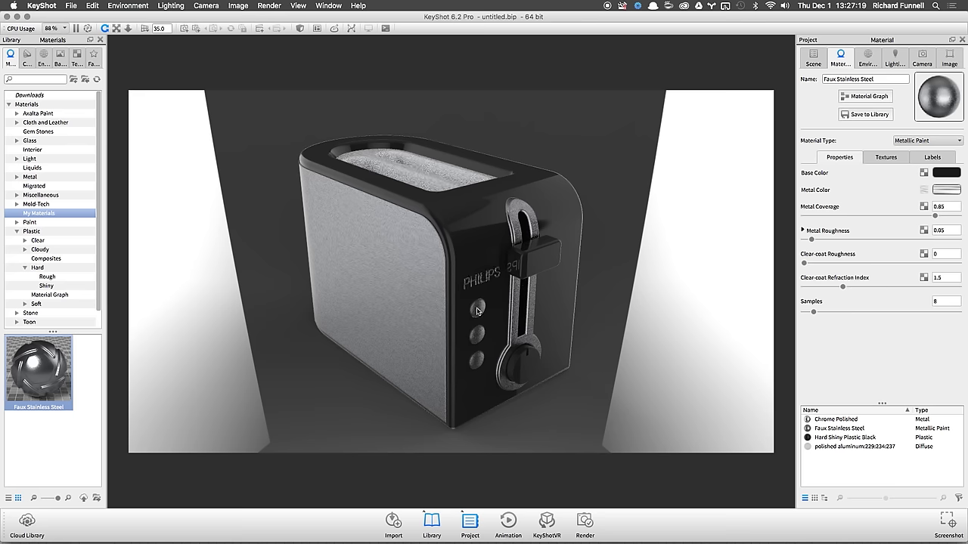
{"action": "scroll", "coordinate": [477, 315], "scroll_direction": "up", "scroll_amount": 10}
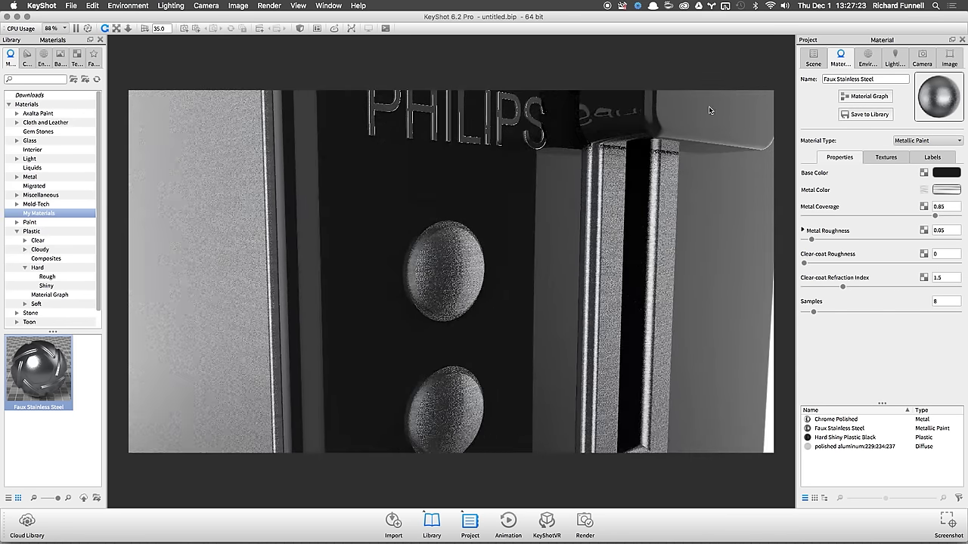
{"action": "left_click", "coordinate": [475, 156]}
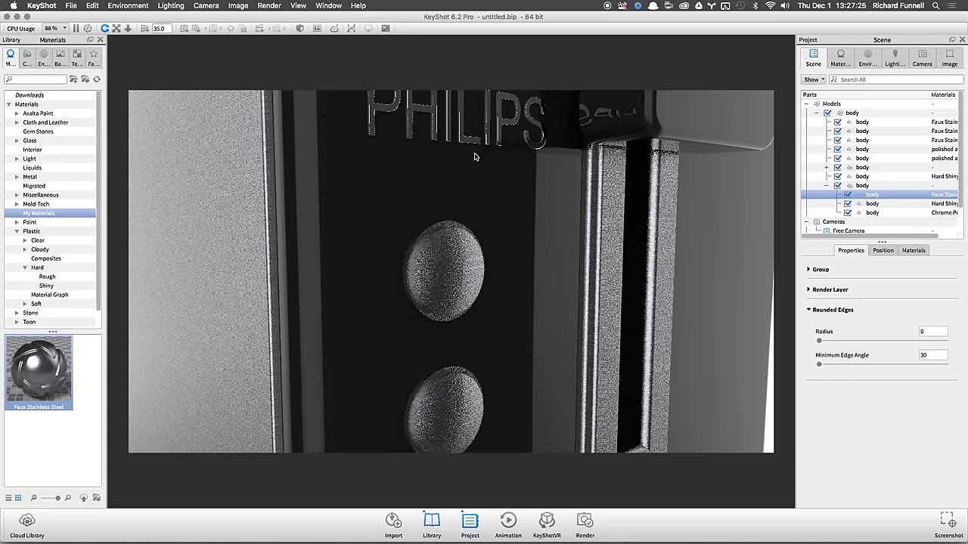
{"action": "scroll", "coordinate": [321, 227], "scroll_direction": "down", "scroll_amount": 10}
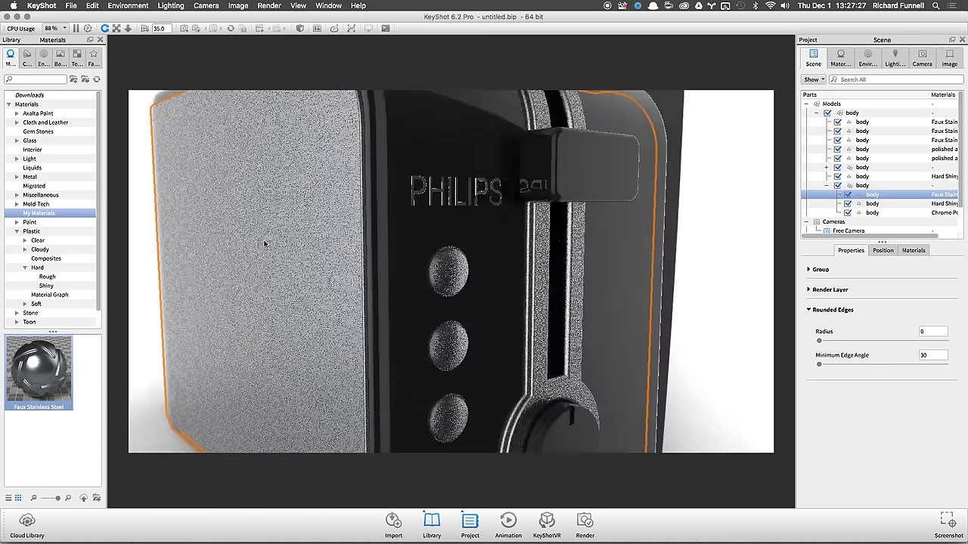
{"action": "left_click", "coordinate": [333, 264]}
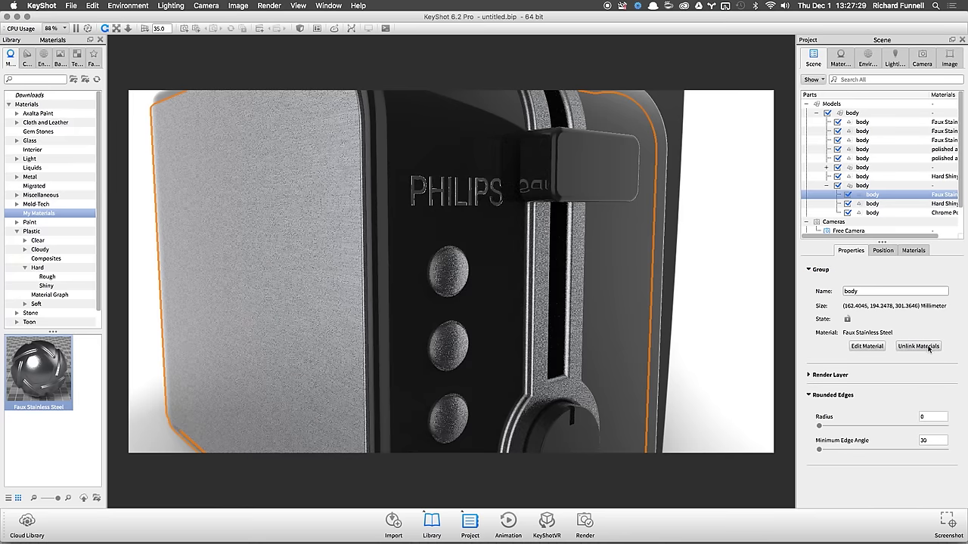
Step: Remove the brushed Metal Color texture from the buttons' and lever trim's Faux Stainless Steel material and set its metal color to near white
{"action": "left_click_drag", "start_coordinate": [333, 264], "coordinate": [463, 268]}
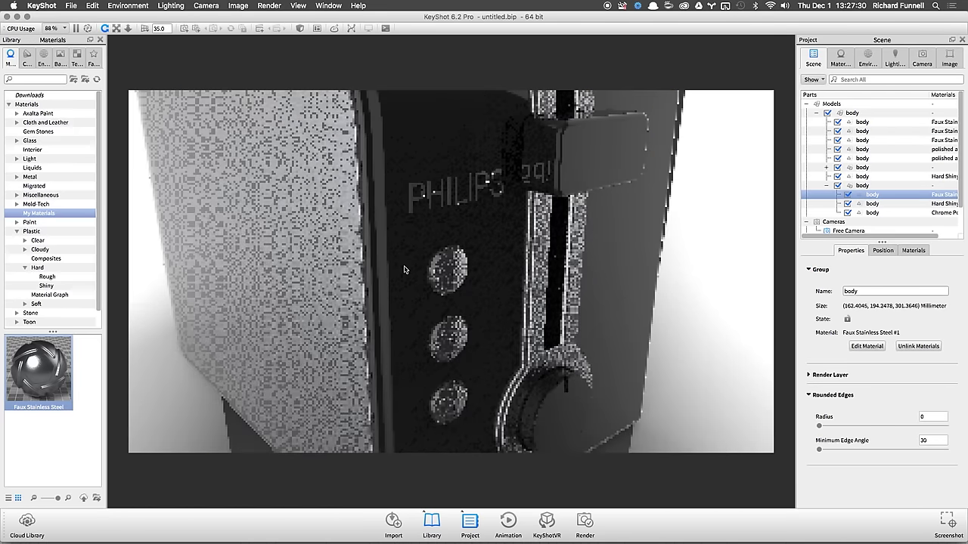
{"action": "double_click", "coordinate": [455, 269]}
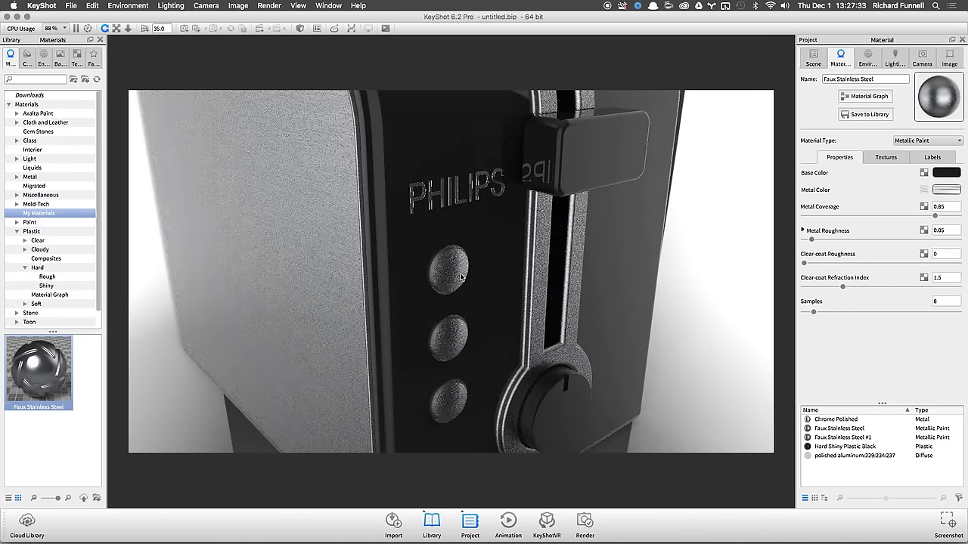
{"action": "left_click", "coordinate": [891, 159]}
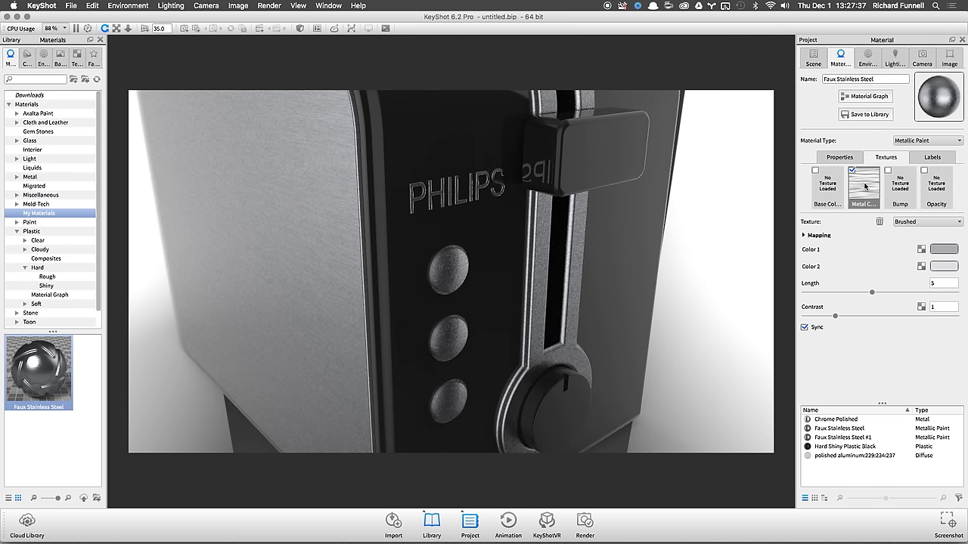
{"action": "left_click", "coordinate": [879, 222]}
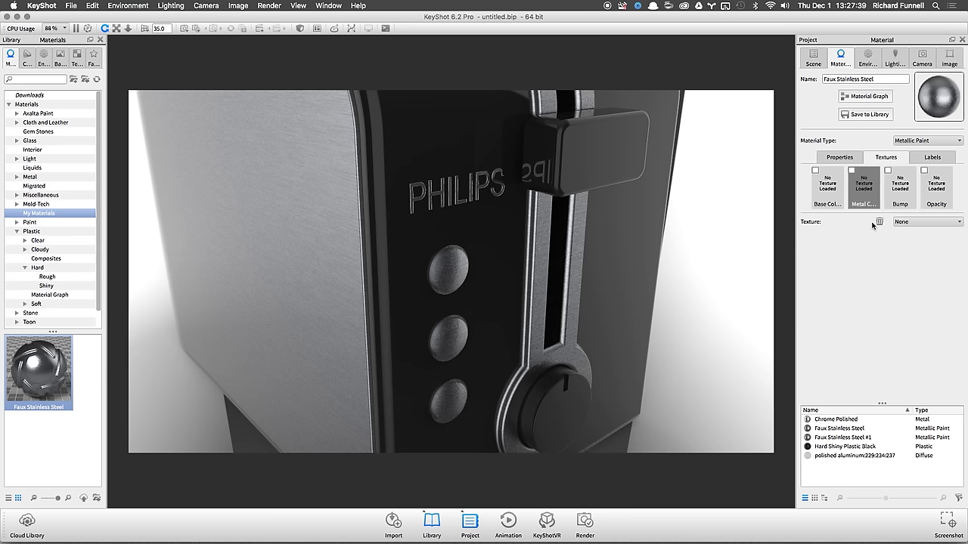
{"action": "left_click", "coordinate": [839, 158]}
{"action": "left_click", "coordinate": [945, 191]}
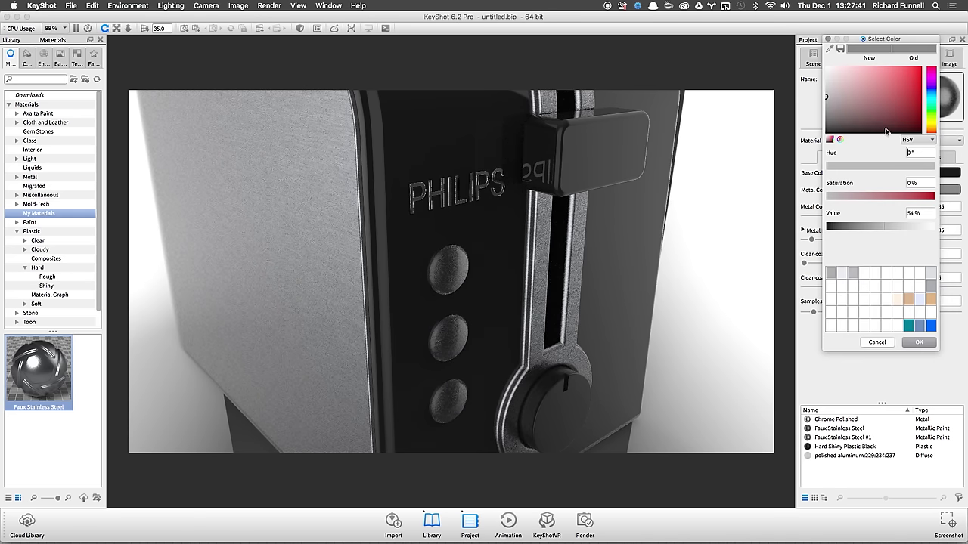
{"action": "left_click", "coordinate": [919, 342]}
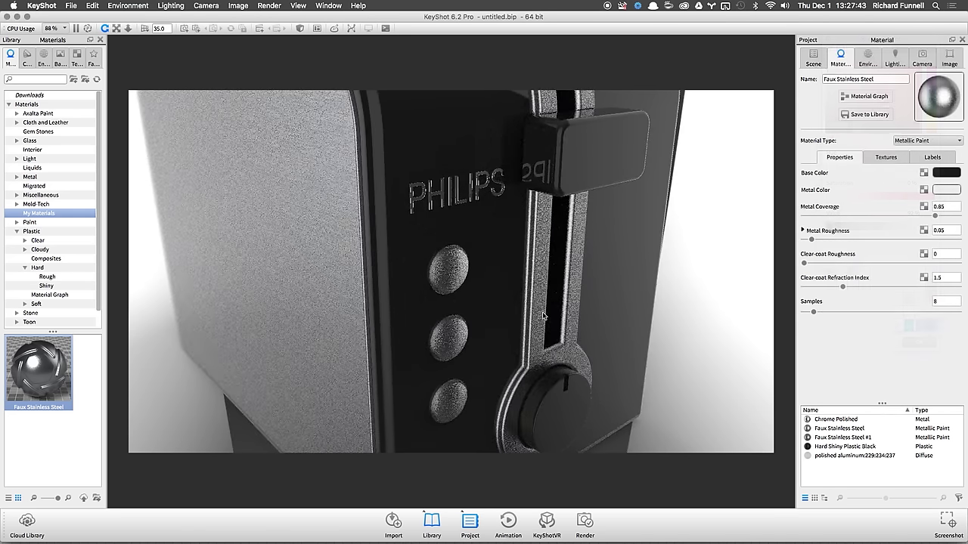
{"action": "left_click_drag", "start_coordinate": [529, 287], "coordinate": [435, 280]}
{"action": "scroll", "coordinate": [434, 280], "scroll_direction": "down", "scroll_amount": 5}
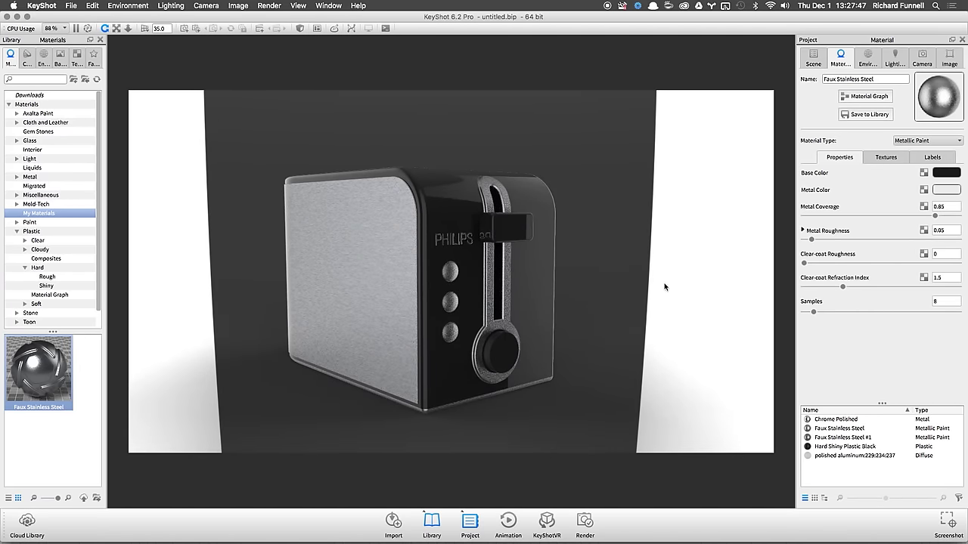
{"action": "left_click_drag", "start_coordinate": [659, 282], "coordinate": [286, 299]}
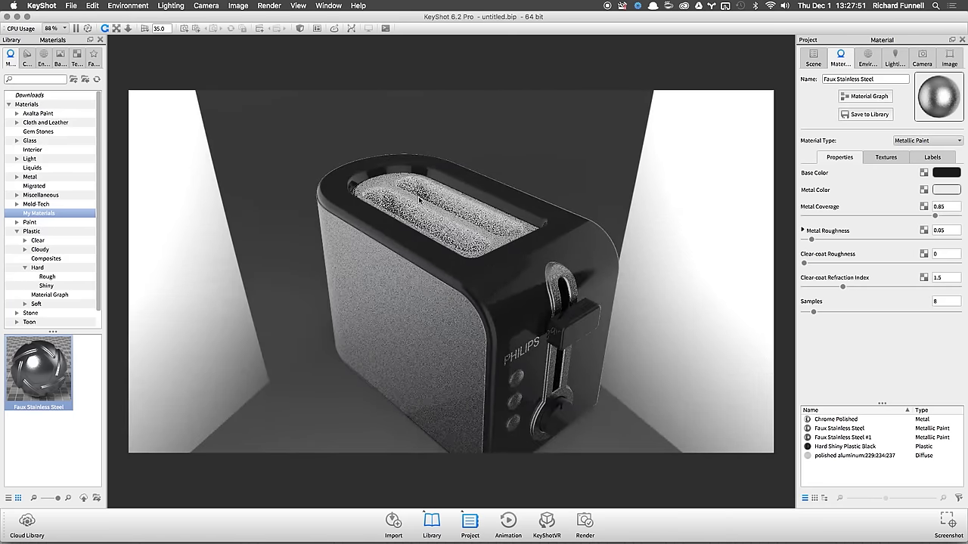
Step: Apply Chrome Polished from the library's Metal > Chrome > Basic materials to the metal parts inside the toaster's bread slots
{"action": "left_click", "coordinate": [16, 177]}
{"action": "left_click", "coordinate": [25, 213]}
{"action": "left_click", "coordinate": [45, 222]}
{"action": "left_click_drag", "start_coordinate": [39, 446], "coordinate": [515, 221]}
Step: Center the camera on the black end housing and view its surface up close beside the lever
{"action": "right_click", "coordinate": [515, 221]}
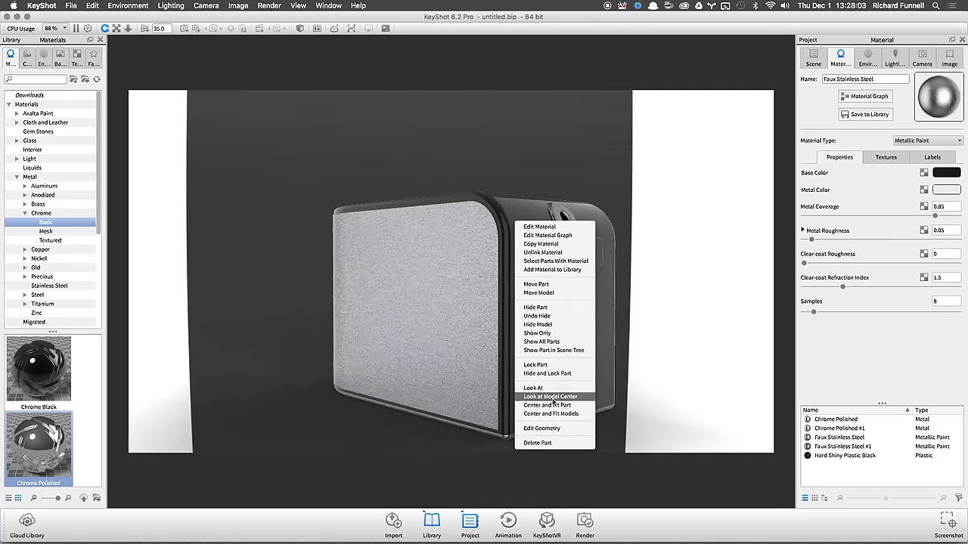
{"action": "left_click", "coordinate": [534, 388]}
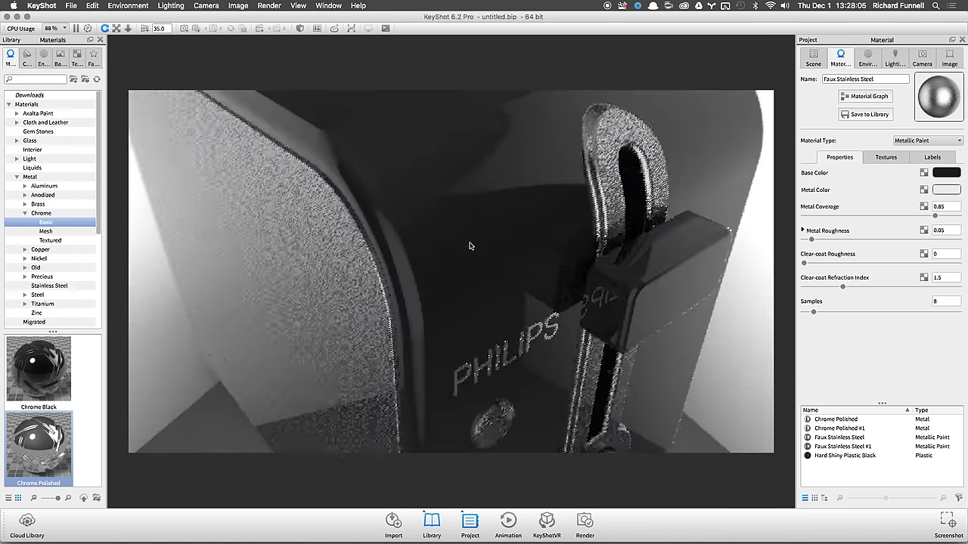
{"action": "left_click_drag", "start_coordinate": [492, 210], "coordinate": [512, 274]}
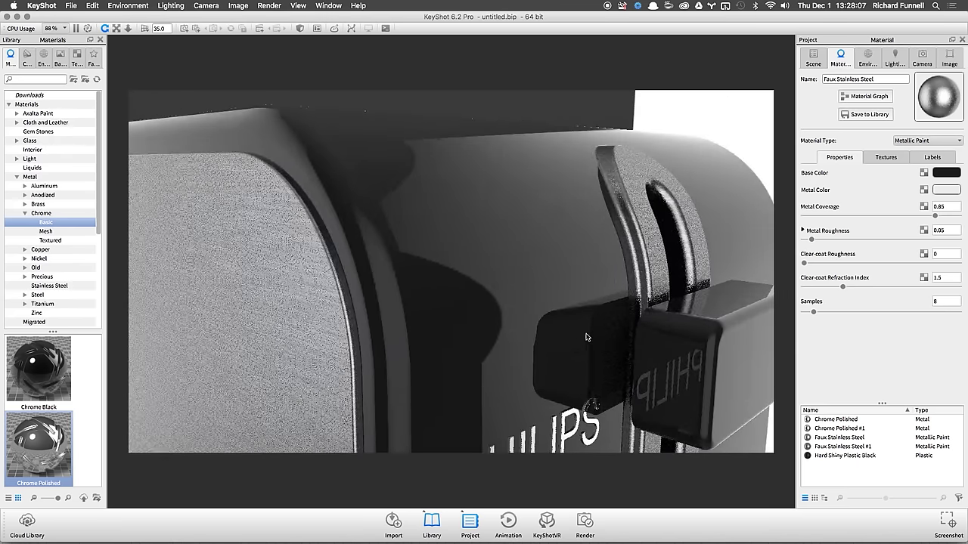
{"action": "left_click_drag", "start_coordinate": [569, 311], "coordinate": [529, 318]}
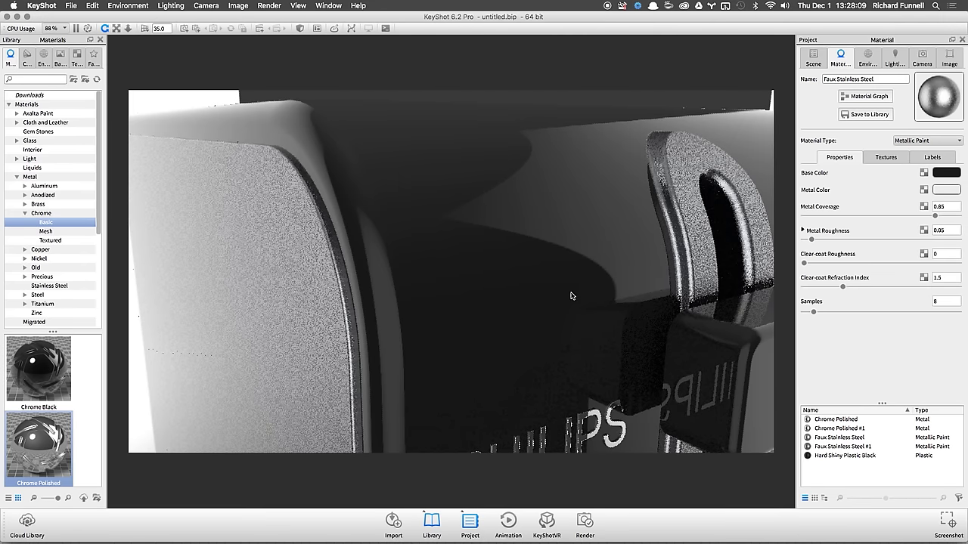
Step: Add a Noise (Texture) bump to the housing's Hard Shiny Plastic Black material and check the grain up close
{"action": "double_click", "coordinate": [519, 242]}
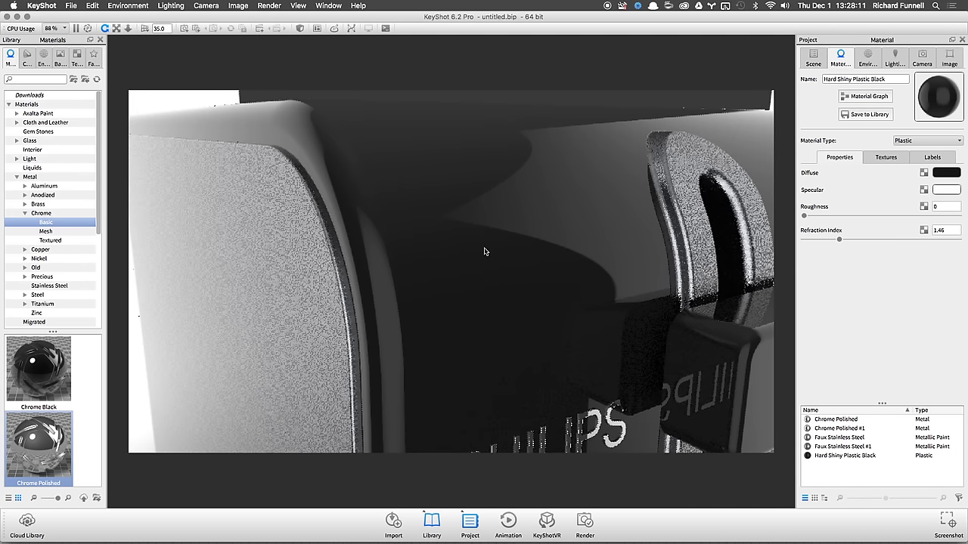
{"action": "left_click_drag", "start_coordinate": [485, 251], "coordinate": [503, 220]}
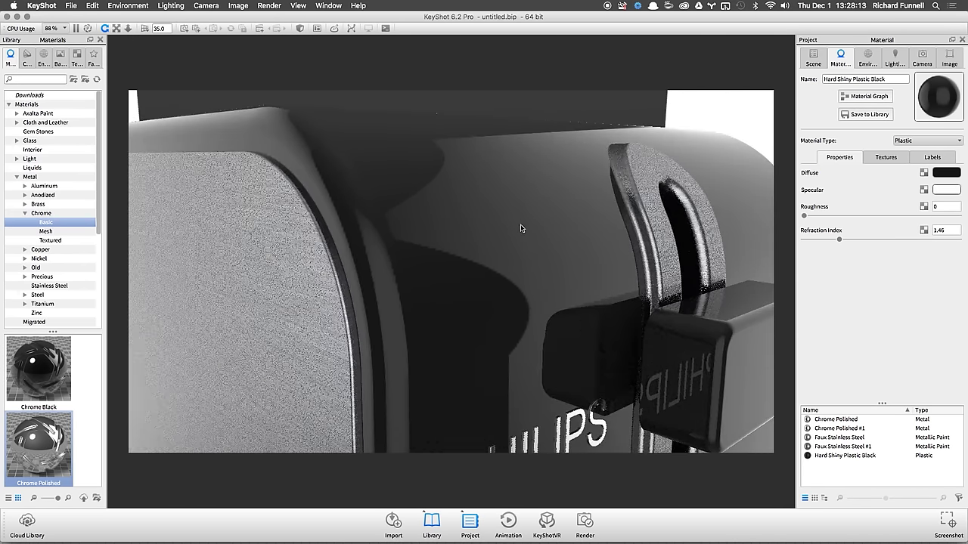
{"action": "left_click", "coordinate": [887, 159]}
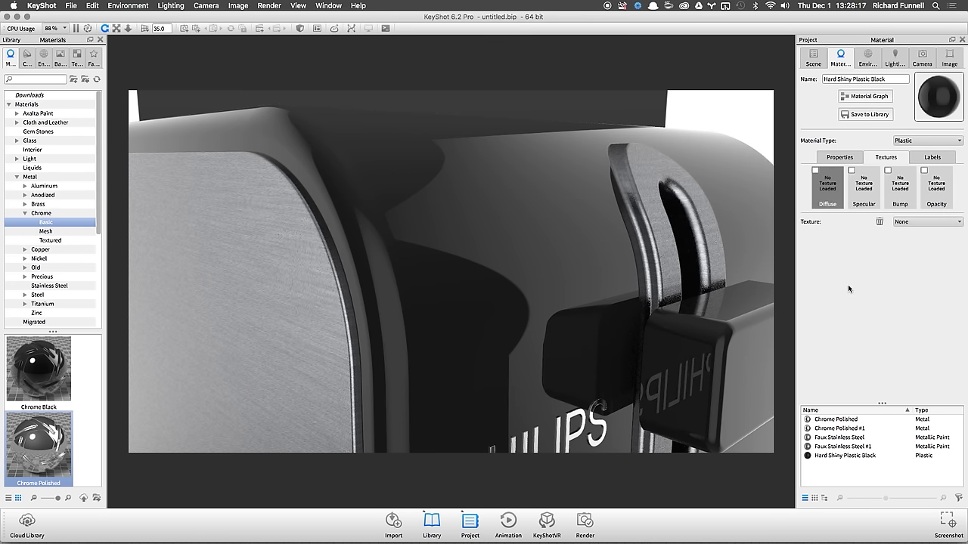
{"action": "left_click", "coordinate": [839, 157]}
{"action": "left_click", "coordinate": [892, 157]}
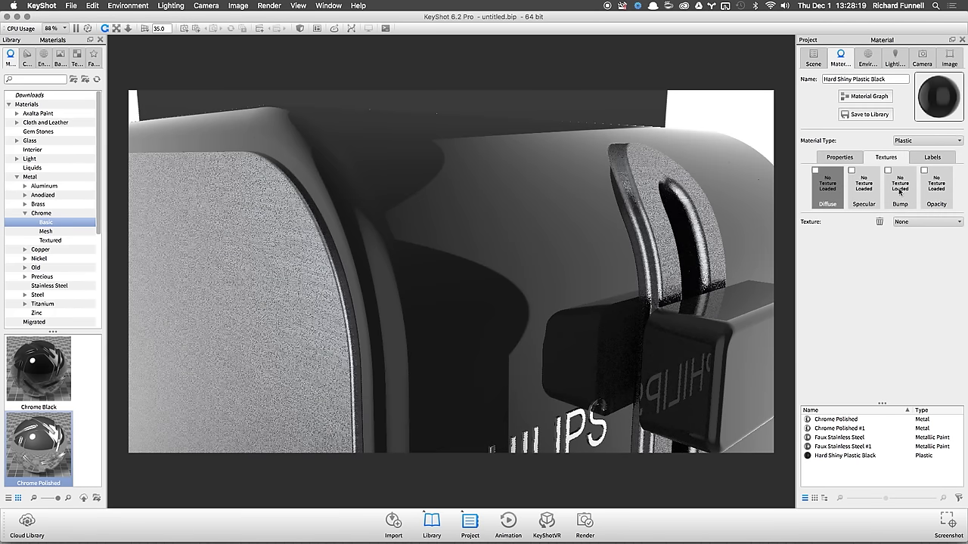
{"action": "left_click", "coordinate": [899, 191]}
{"action": "left_click", "coordinate": [933, 223]}
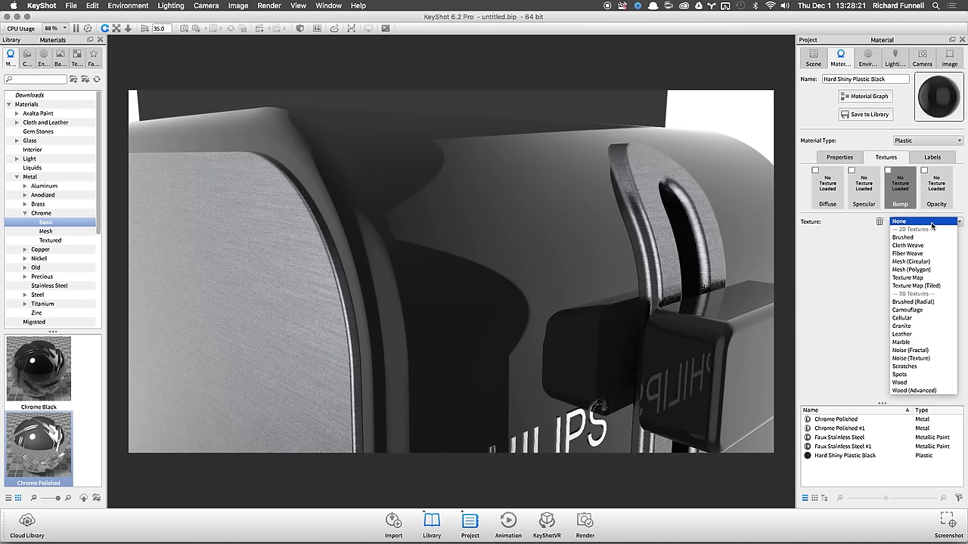
{"action": "left_click", "coordinate": [924, 359]}
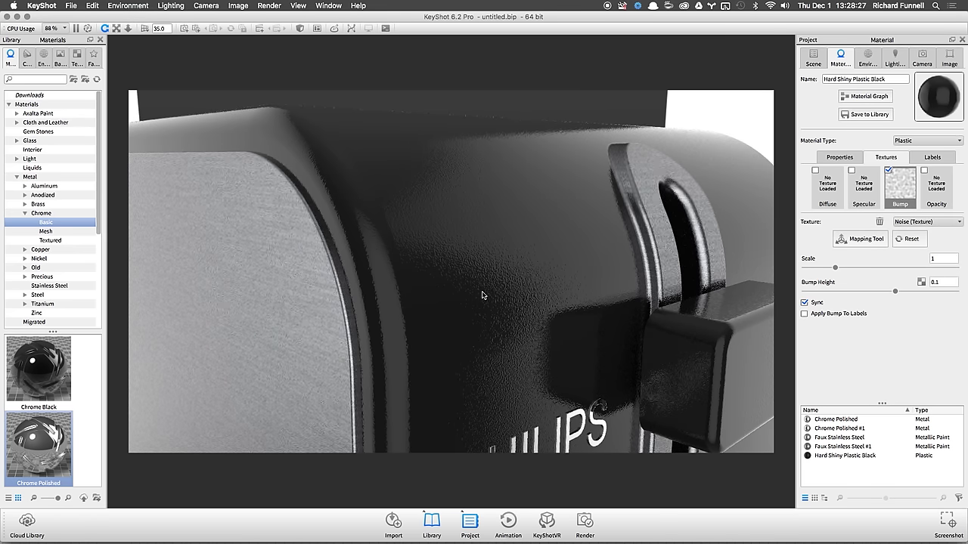
{"action": "scroll", "coordinate": [483, 295], "scroll_direction": "up", "scroll_amount": 5}
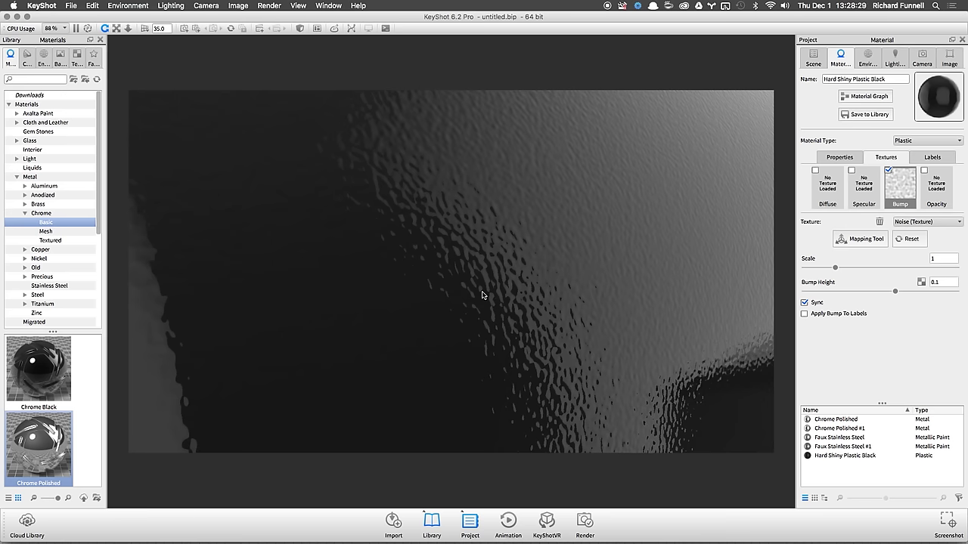
{"action": "scroll", "coordinate": [483, 295], "scroll_direction": "down", "scroll_amount": 5}
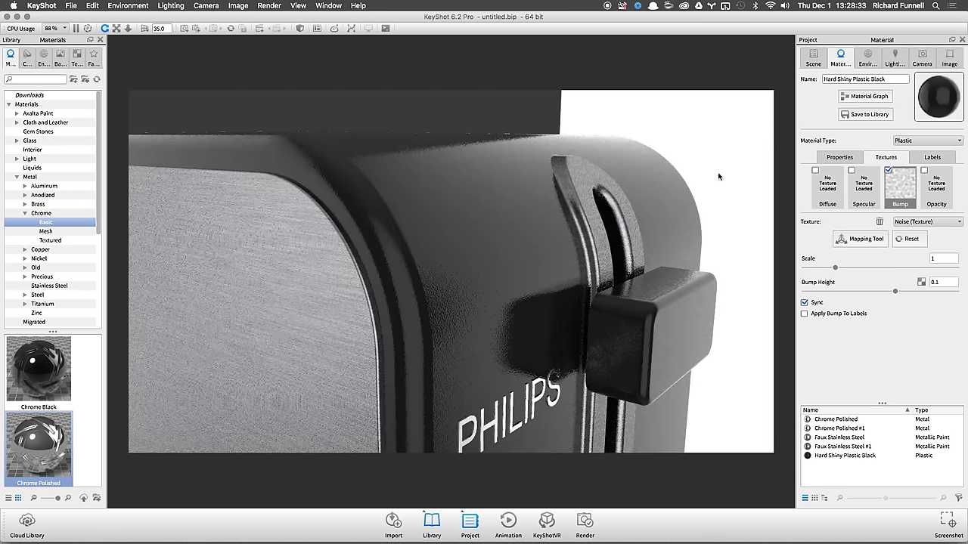
Step: Set the roughness of the Hard Shiny Plastic Black material to 0.069 and inspect the softened reflections
{"action": "left_click", "coordinate": [838, 159]}
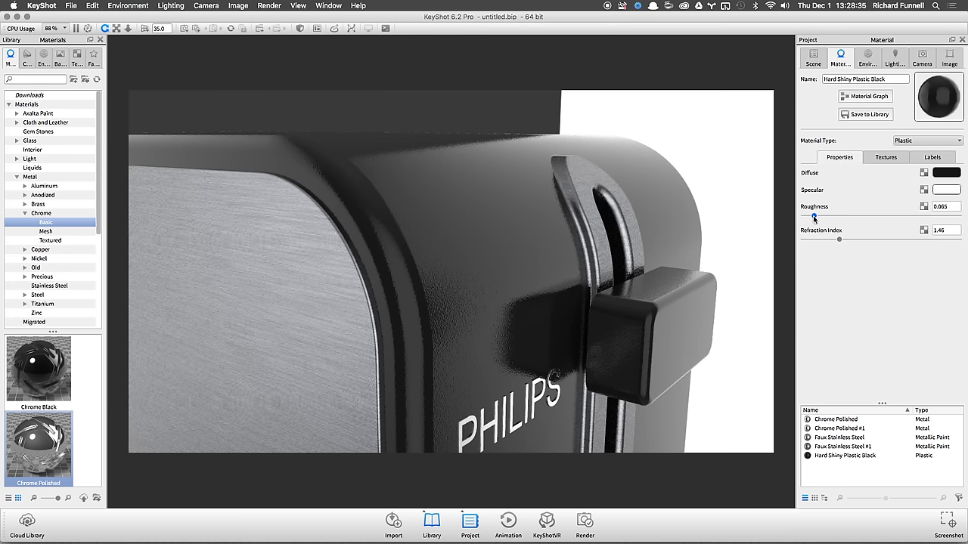
{"action": "left_click_drag", "start_coordinate": [814, 217], "coordinate": [816, 217]}
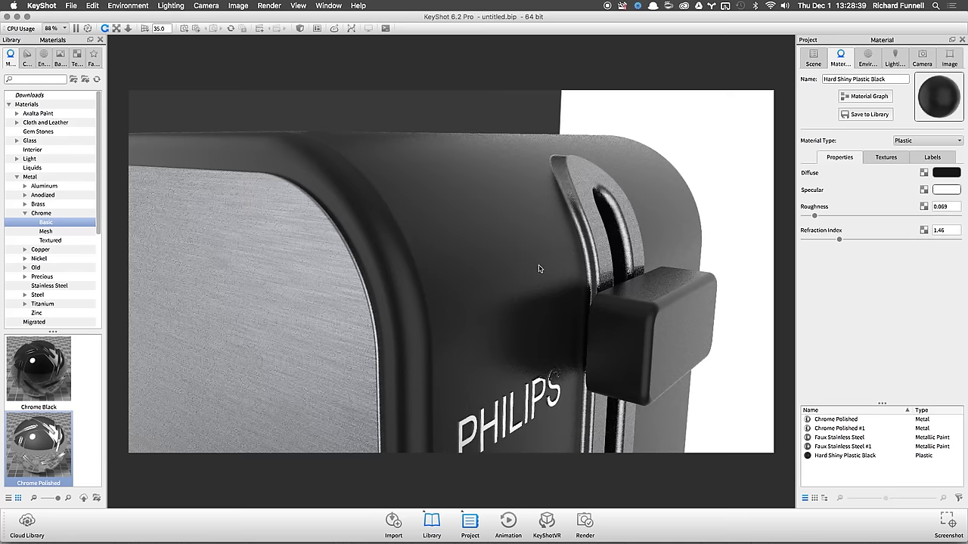
{"action": "scroll", "coordinate": [438, 261], "scroll_direction": "up", "scroll_amount": 10}
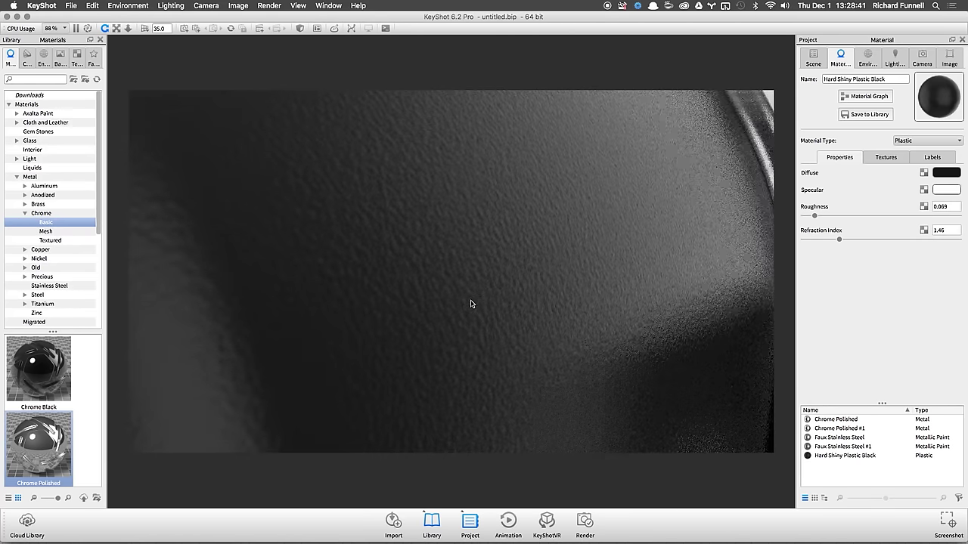
{"action": "scroll", "coordinate": [471, 303], "scroll_direction": "down", "scroll_amount": 10}
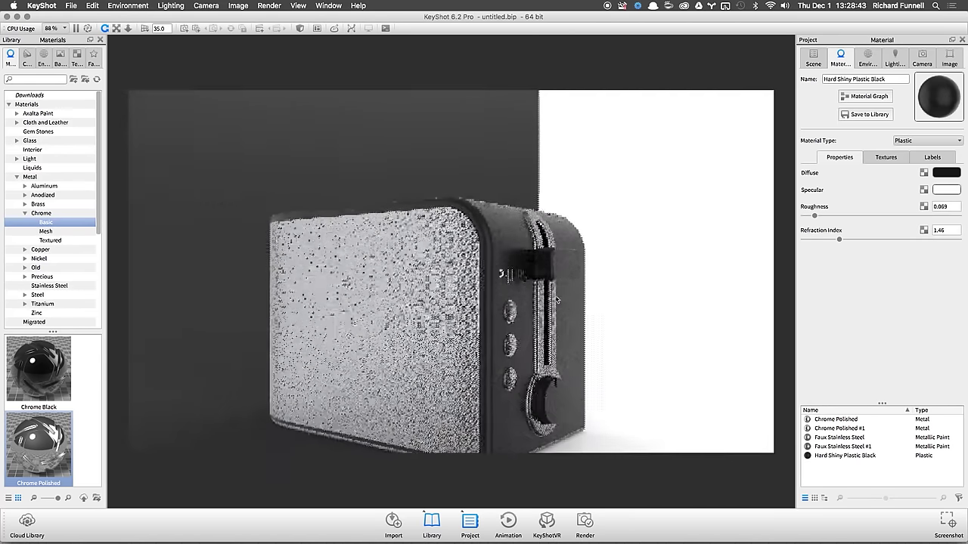
Step: Examine the toaster's finish from several angles and check Color 1 of the side panel's brushed texture
{"action": "left_click_drag", "start_coordinate": [685, 283], "coordinate": [648, 303]}
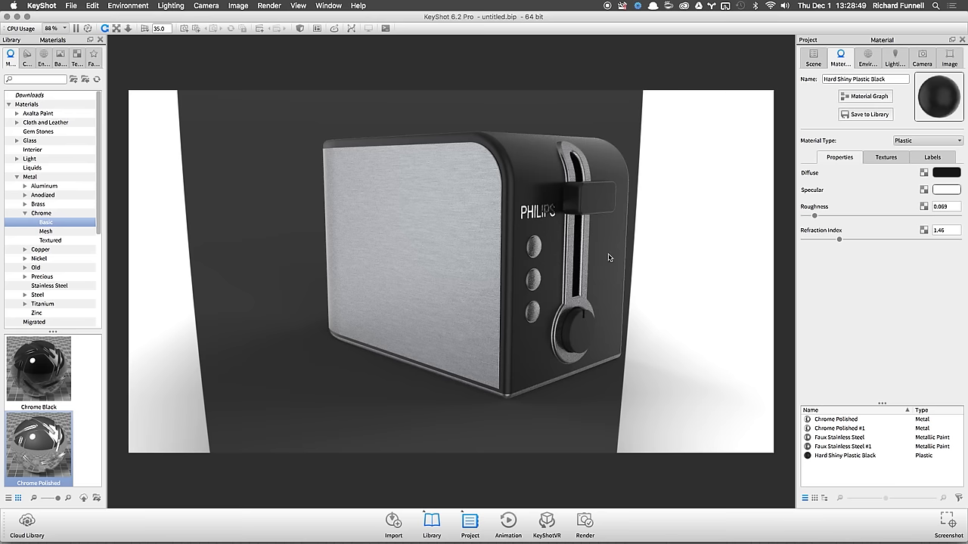
{"action": "left_click_drag", "start_coordinate": [664, 264], "coordinate": [589, 267]}
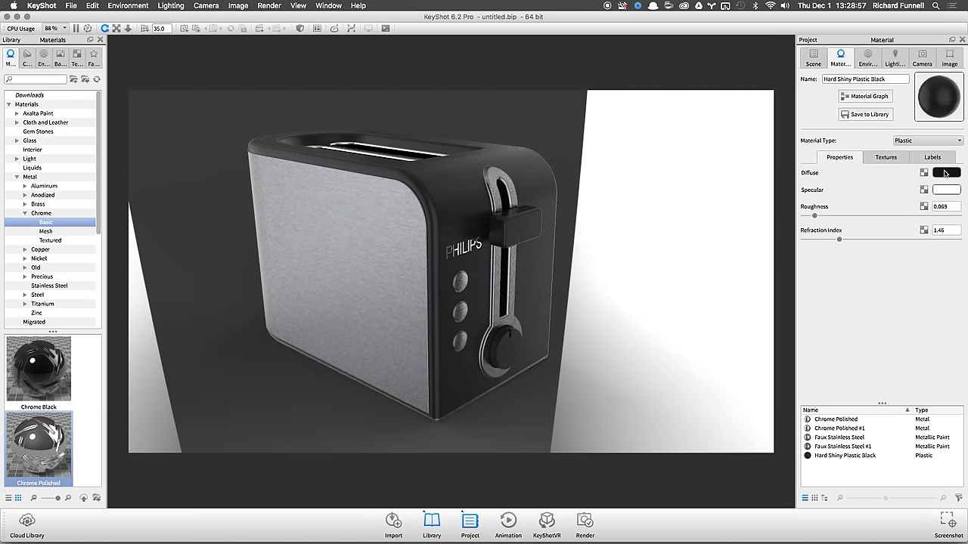
{"action": "left_click_drag", "start_coordinate": [625, 257], "coordinate": [617, 261]}
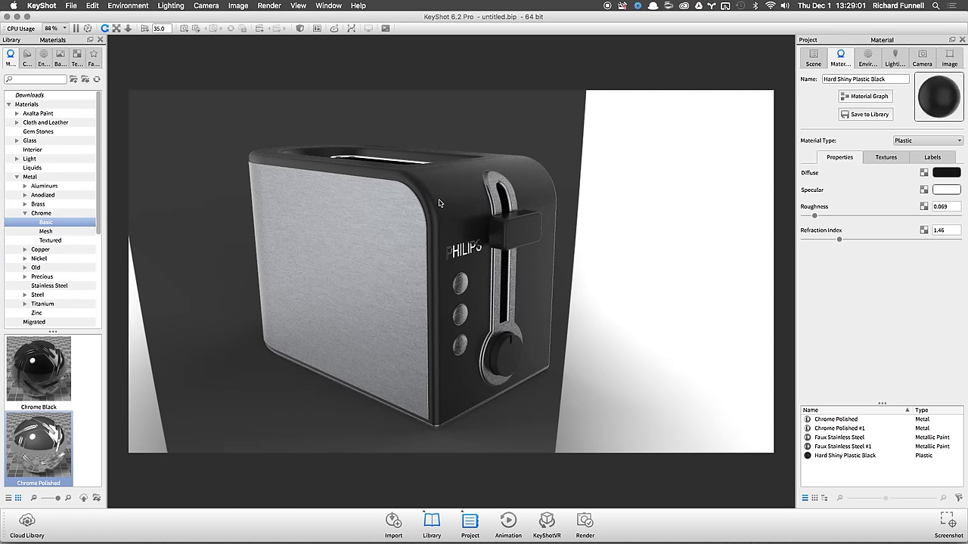
{"action": "left_click_drag", "start_coordinate": [467, 196], "coordinate": [390, 218]}
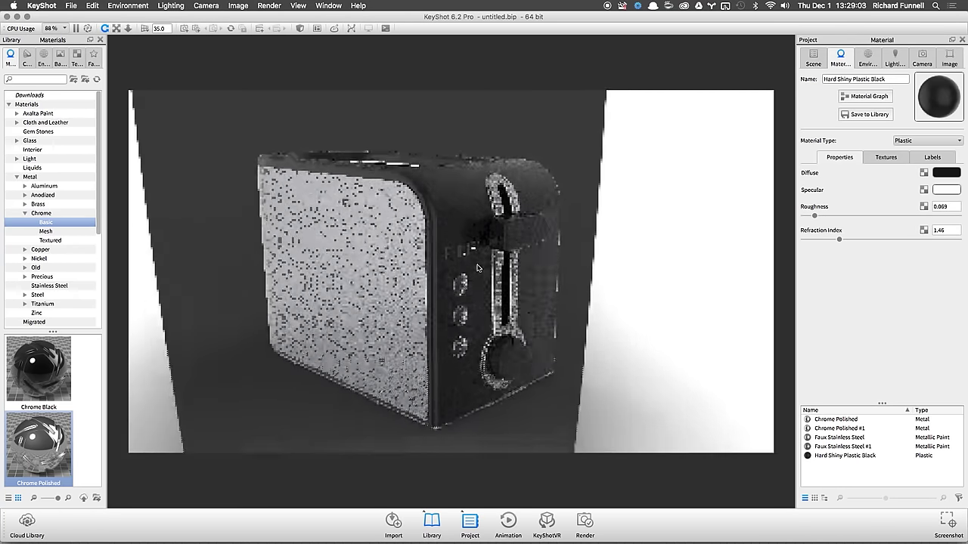
{"action": "double_click", "coordinate": [390, 218]}
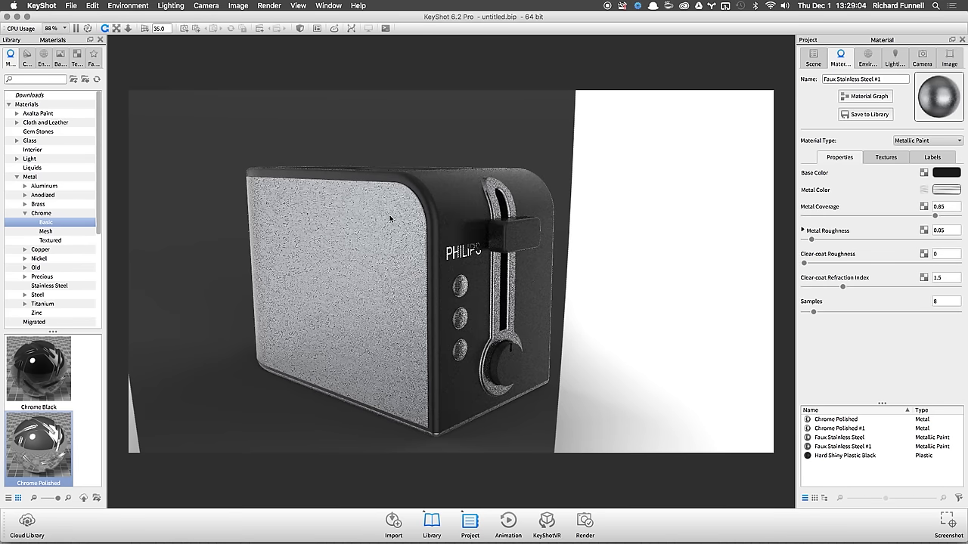
{"action": "left_click", "coordinate": [885, 159]}
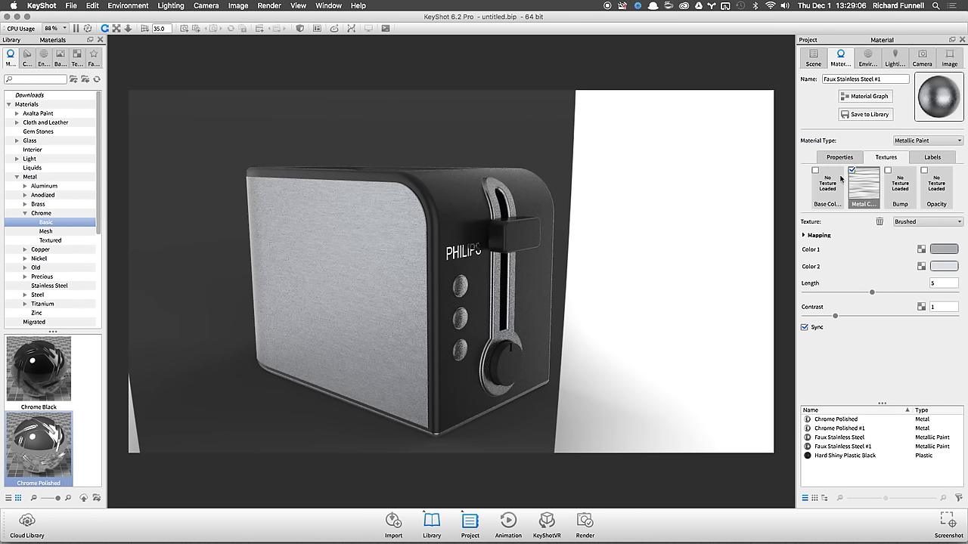
{"action": "left_click", "coordinate": [942, 250]}
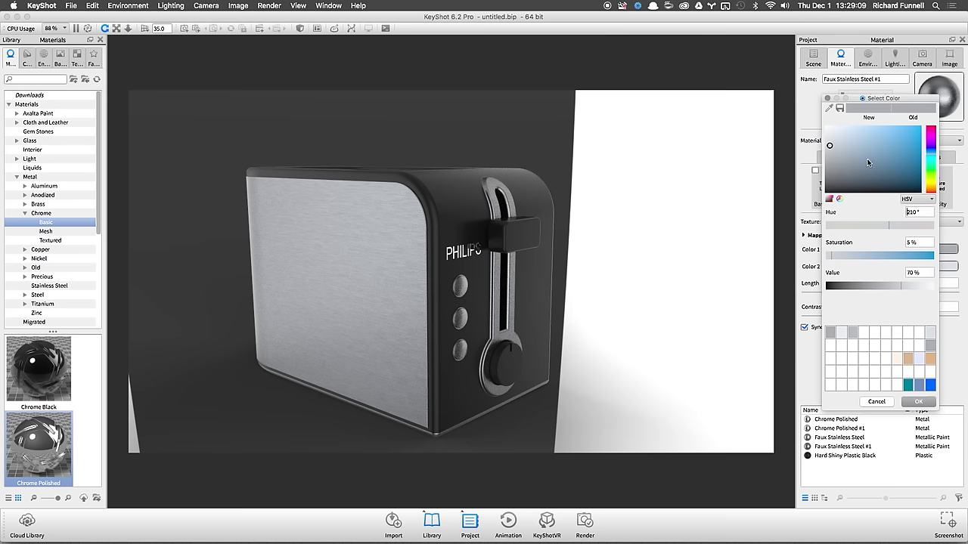
{"action": "left_click", "coordinate": [879, 402]}
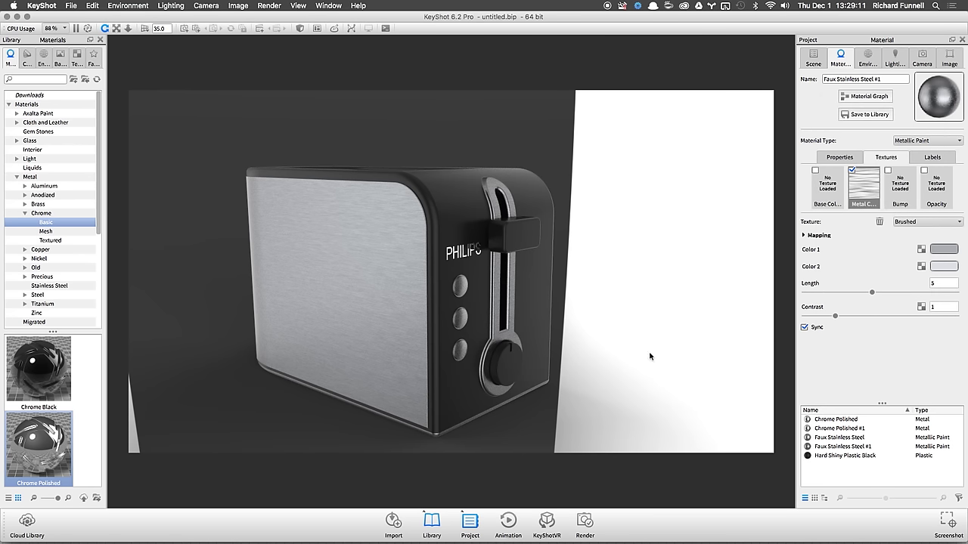
Step: Tint the Hard Shiny Plastic Black material's diffuse color a very dark green-gray with hue 137°, saturation 7% and value 13%
{"action": "left_click_drag", "start_coordinate": [600, 227], "coordinate": [442, 218]}
{"action": "double_click", "coordinate": [452, 195]}
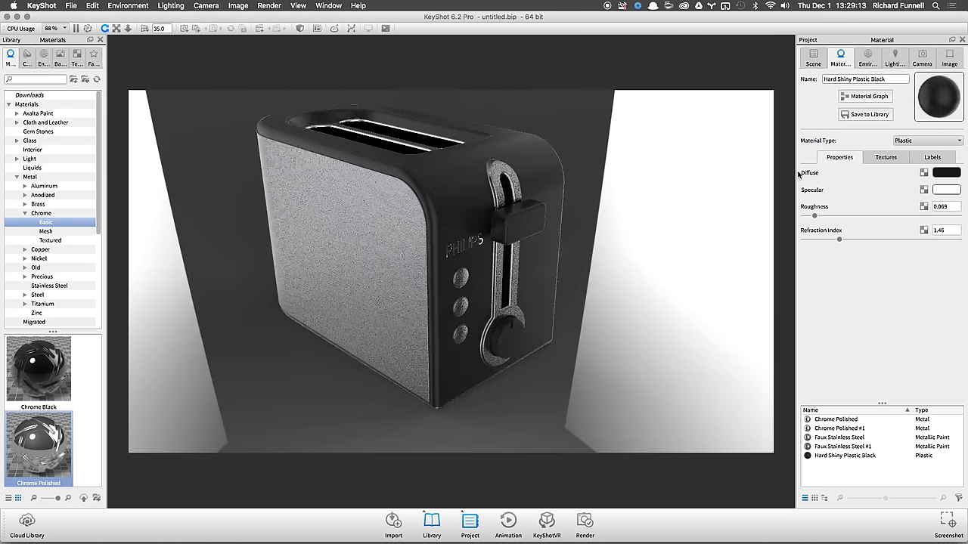
{"action": "left_click_drag", "start_coordinate": [489, 196], "coordinate": [551, 289]}
{"action": "scroll", "coordinate": [529, 280], "scroll_direction": "up", "scroll_amount": 3}
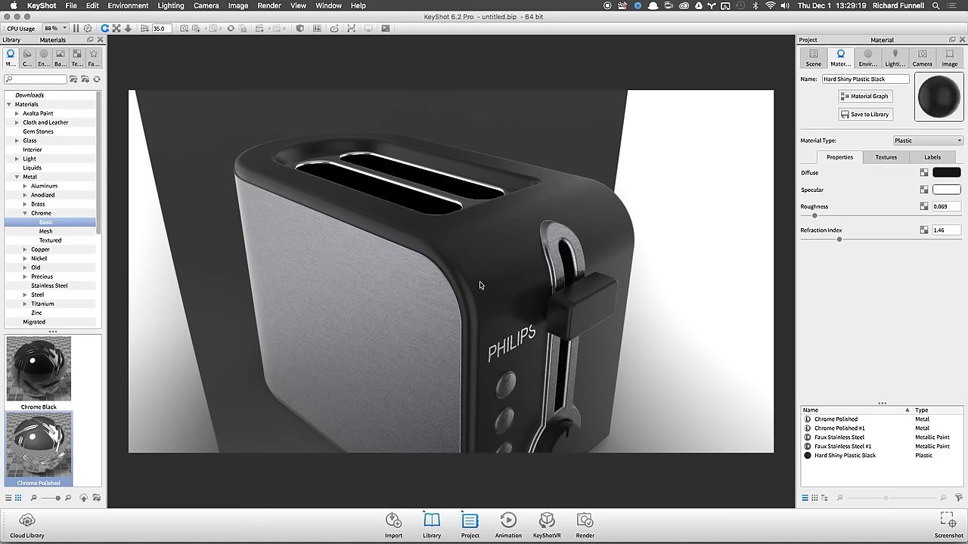
{"action": "left_click", "coordinate": [938, 172]}
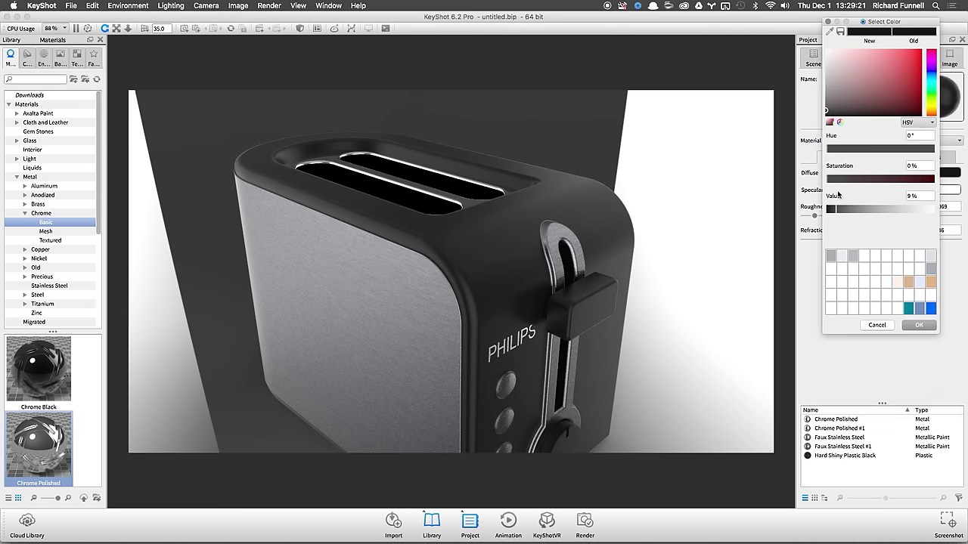
{"action": "left_click", "coordinate": [846, 106]}
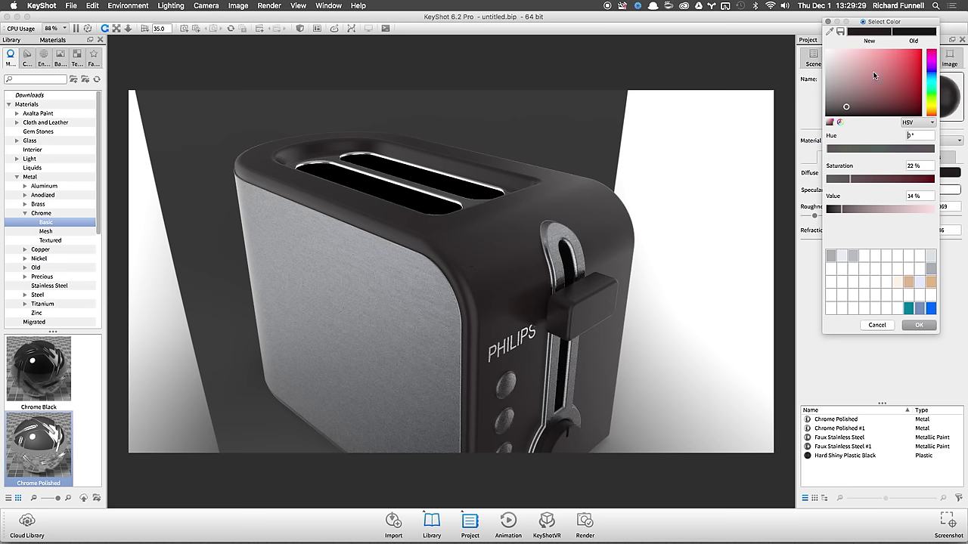
{"action": "left_click_drag", "start_coordinate": [936, 79], "coordinate": [935, 92]}
{"action": "left_click_drag", "start_coordinate": [846, 106], "coordinate": [838, 106]}
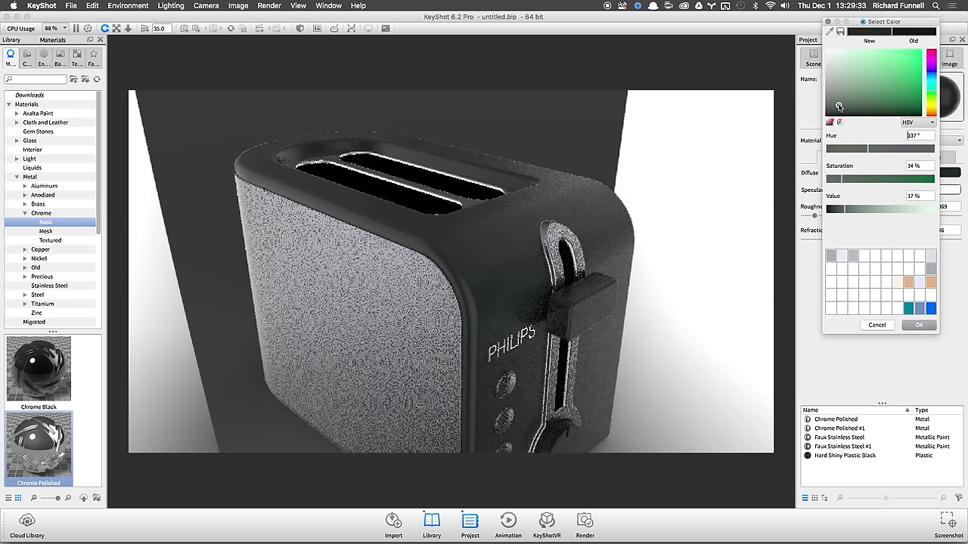
{"action": "left_click", "coordinate": [931, 89]}
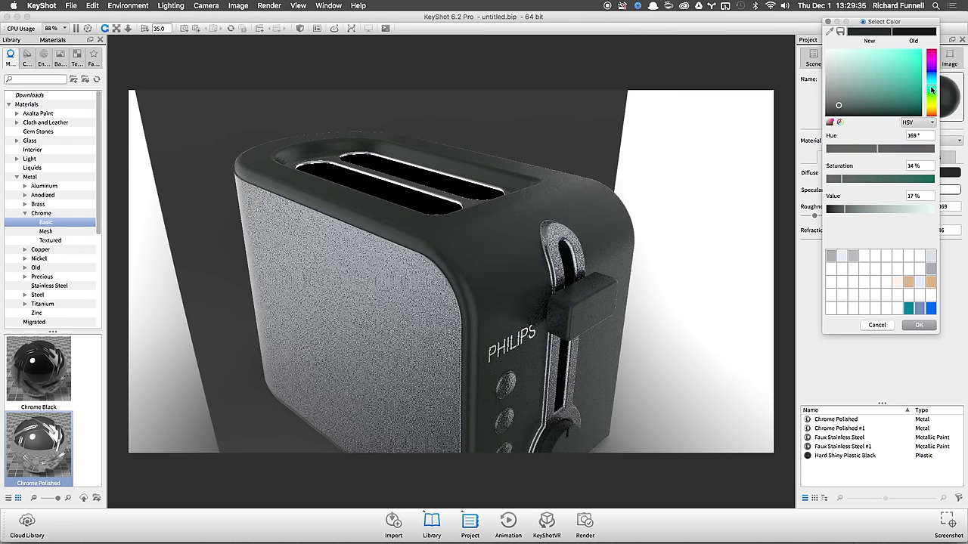
{"action": "left_click_drag", "start_coordinate": [932, 90], "coordinate": [931, 93]}
{"action": "left_click", "coordinate": [834, 109]}
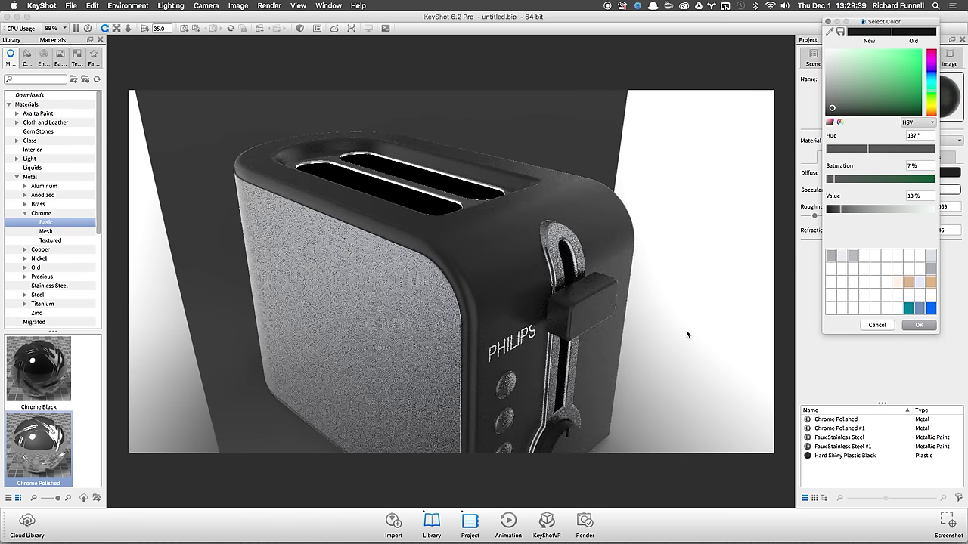
Step: Lower the saturation of the Hard Shiny Plastic Black material's diffuse color to 5% and confirm the color
{"action": "left_click_drag", "start_coordinate": [627, 329], "coordinate": [450, 297]}
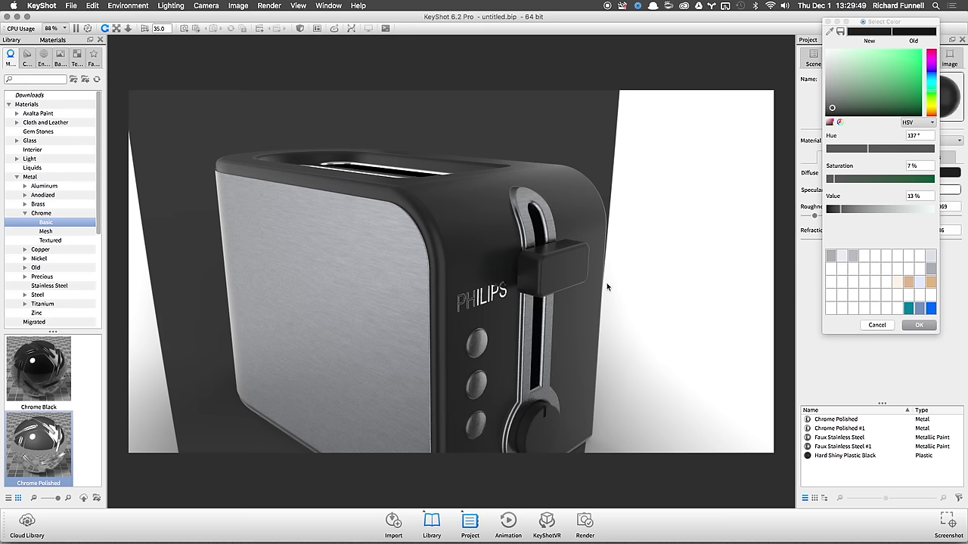
{"action": "mouse_move", "coordinate": [605, 288]}
{"action": "left_mouse_down"}
{"action": "mouse_move", "coordinate": [609, 304]}
{"action": "mouse_move", "coordinate": [620, 298]}
{"action": "left_mouse_up"}
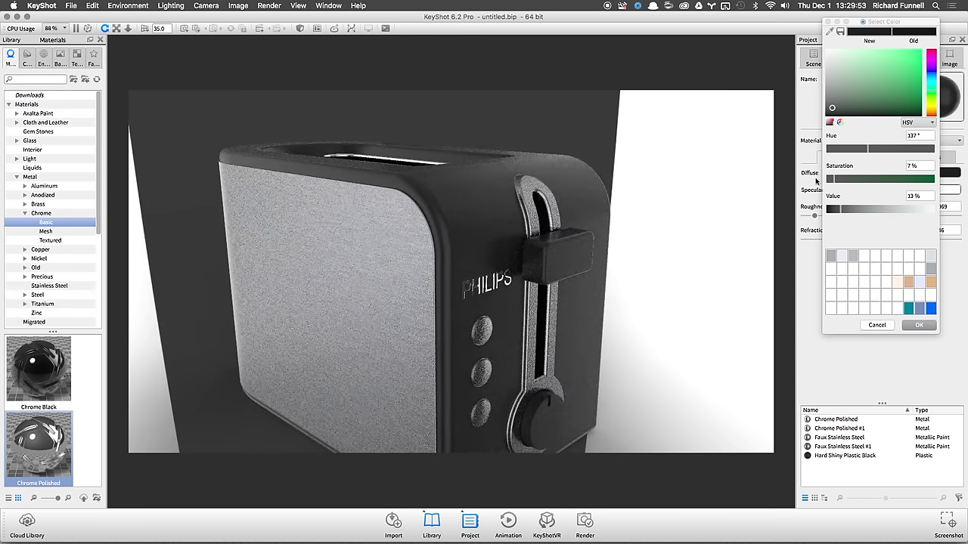
{"action": "left_click", "coordinate": [833, 179]}
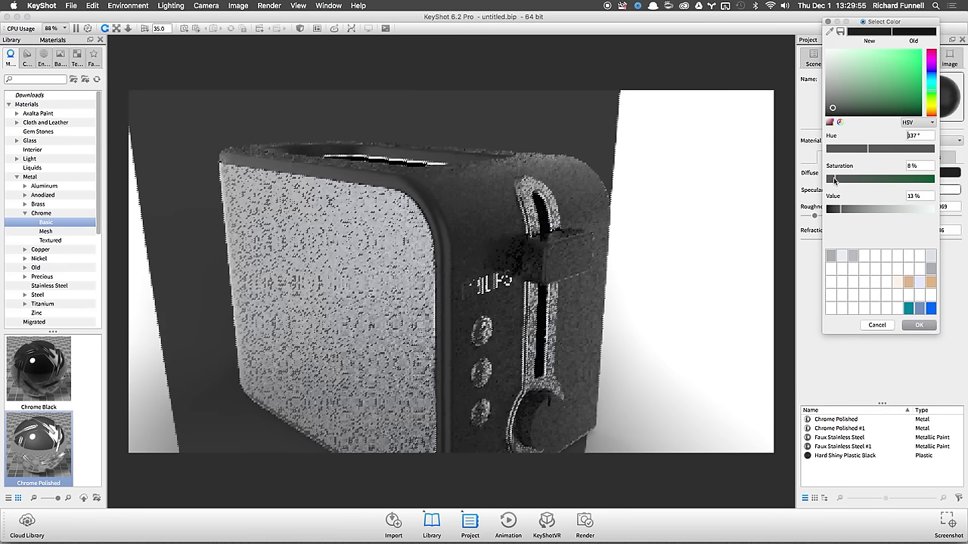
{"action": "left_click", "coordinate": [832, 179]}
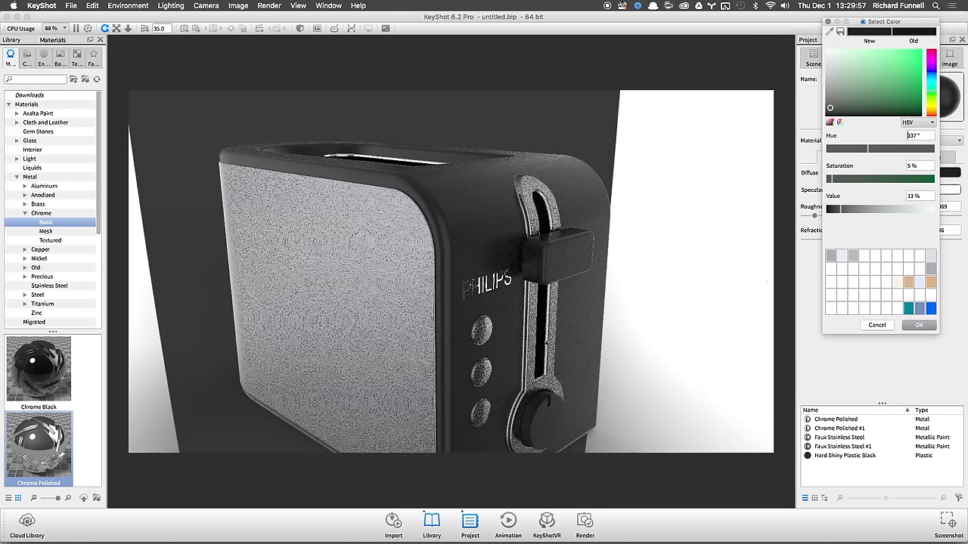
{"action": "left_click", "coordinate": [933, 326]}
{"action": "scroll", "coordinate": [398, 289], "scroll_direction": "down", "scroll_amount": 5}
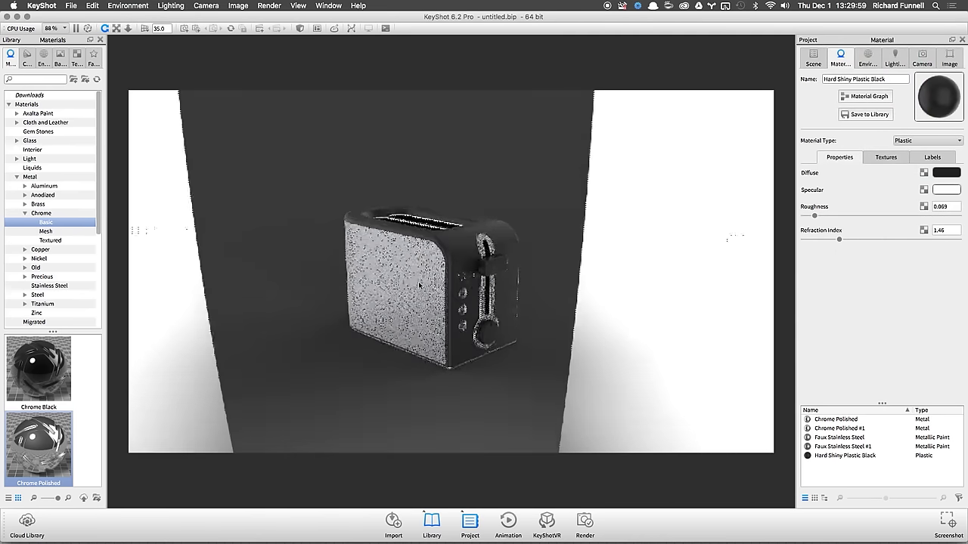
{"action": "scroll", "coordinate": [433, 281], "scroll_direction": "up", "scroll_amount": 3}
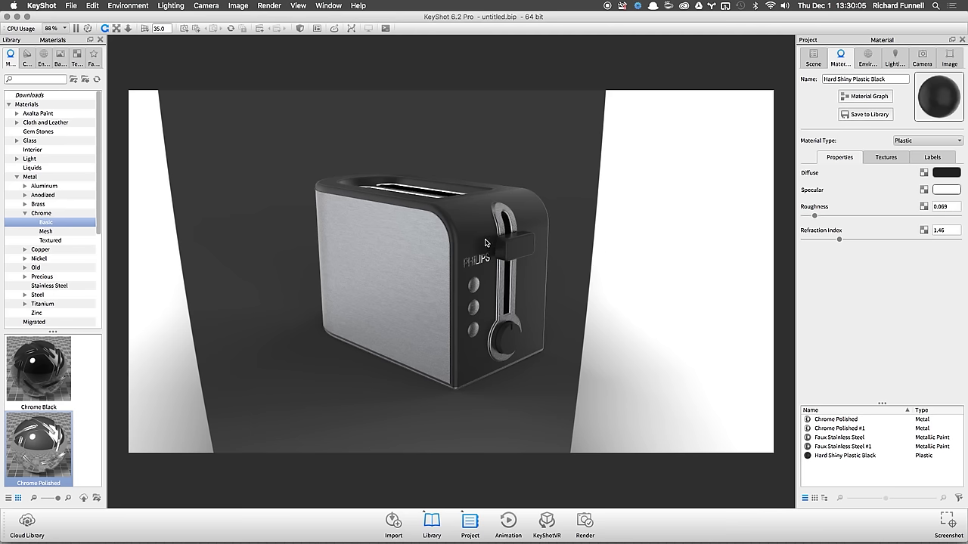
Step: Switch the environment background from the lighting environment to a solid color
{"action": "left_click", "coordinate": [869, 61]}
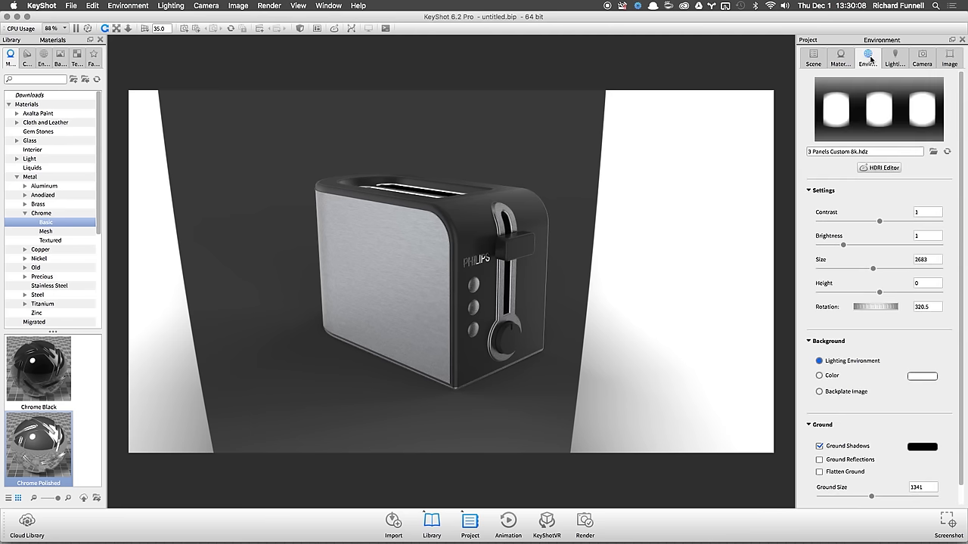
{"action": "left_click", "coordinate": [825, 191]}
{"action": "left_click_drag", "start_coordinate": [529, 221], "coordinate": [501, 218]}
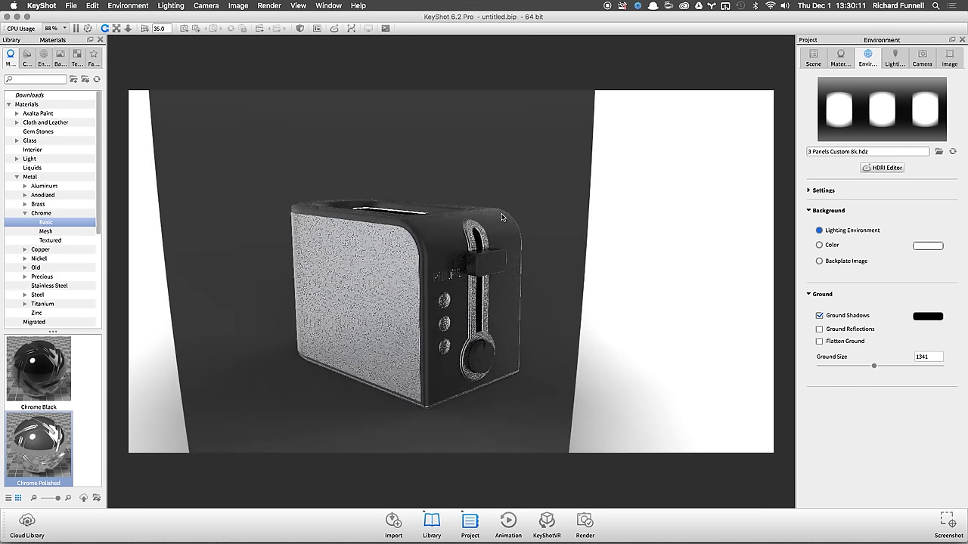
{"action": "left_click", "coordinate": [831, 246]}
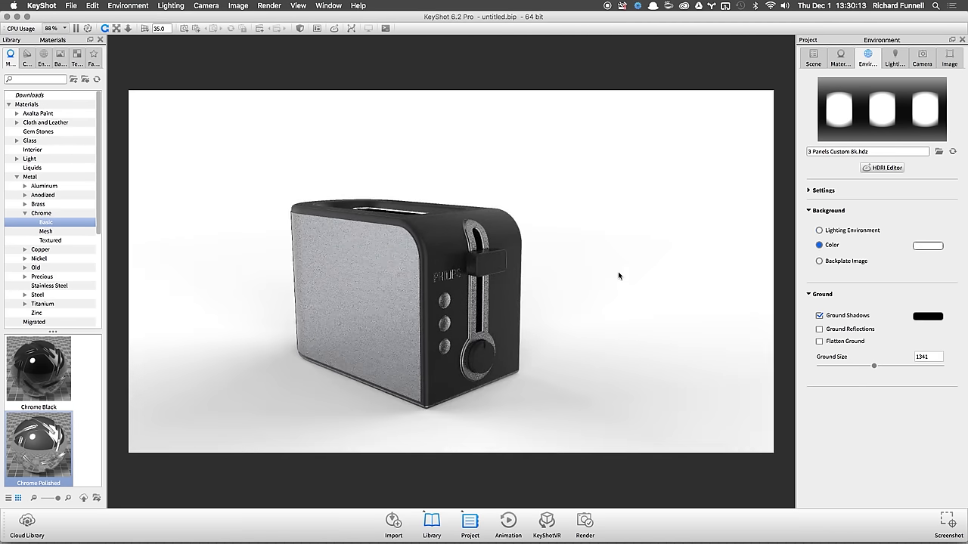
{"action": "left_click_drag", "start_coordinate": [620, 275], "coordinate": [557, 346]}
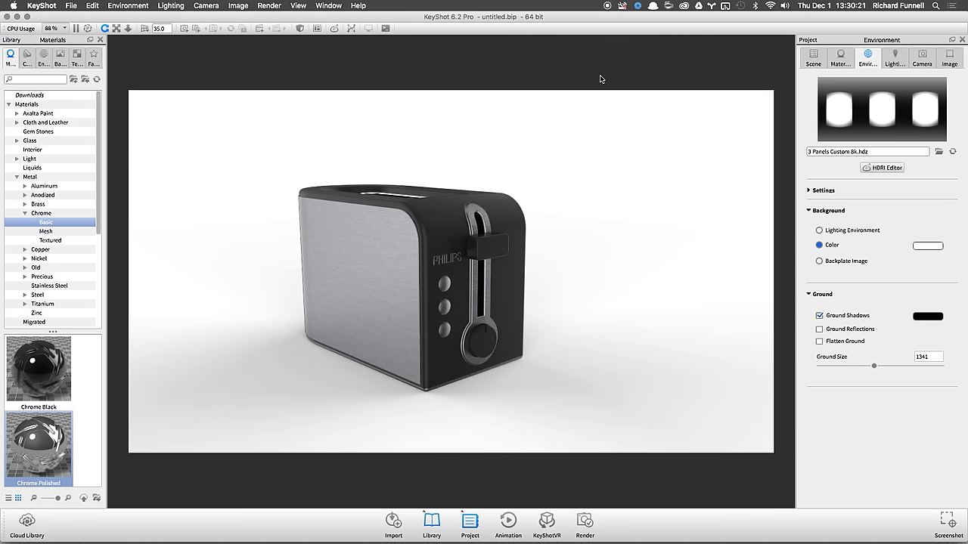
Step: Switch to Finder and show the contents of the Toaster Images folder as icons
{"action": "key", "text": "super+Tab"}
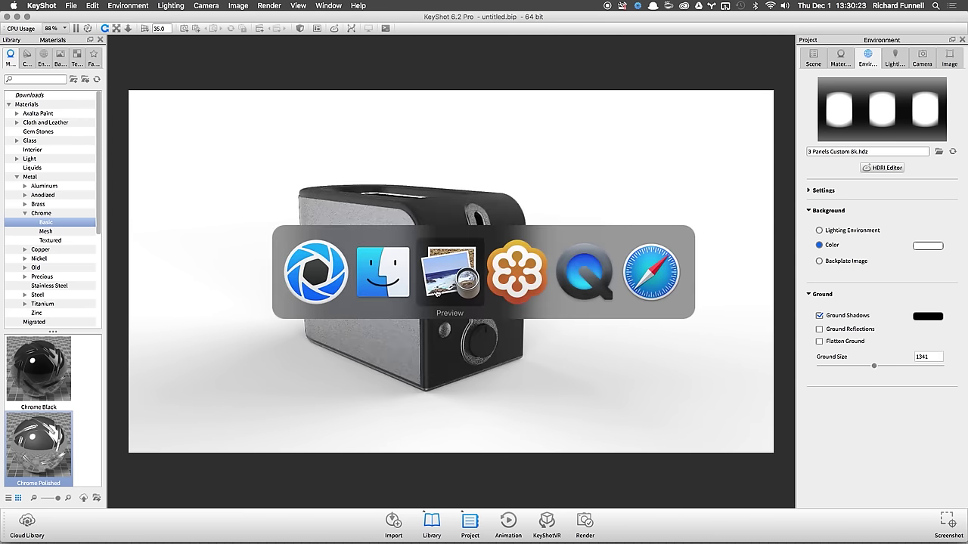
{"action": "left_click", "coordinate": [647, 223]}
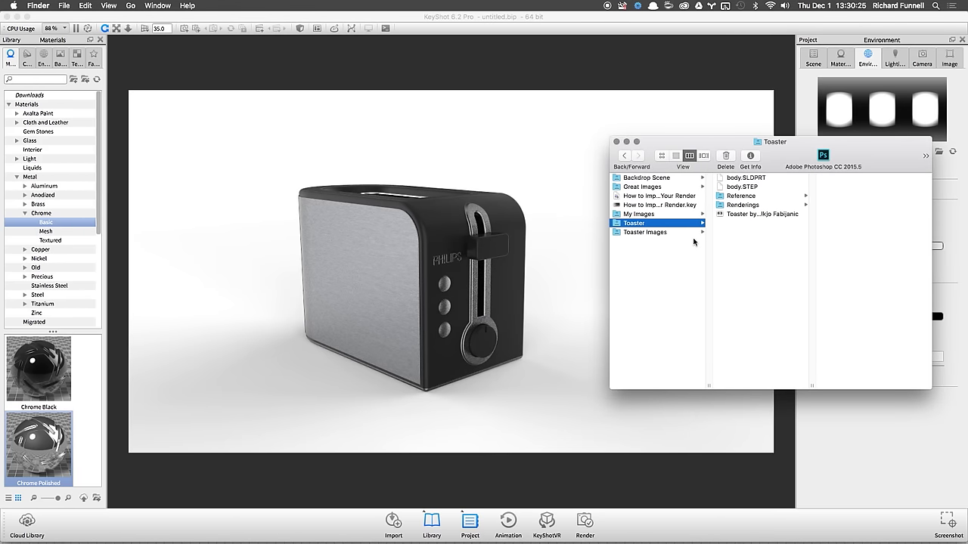
{"action": "left_click", "coordinate": [679, 233]}
{"action": "key", "text": "super+1"}
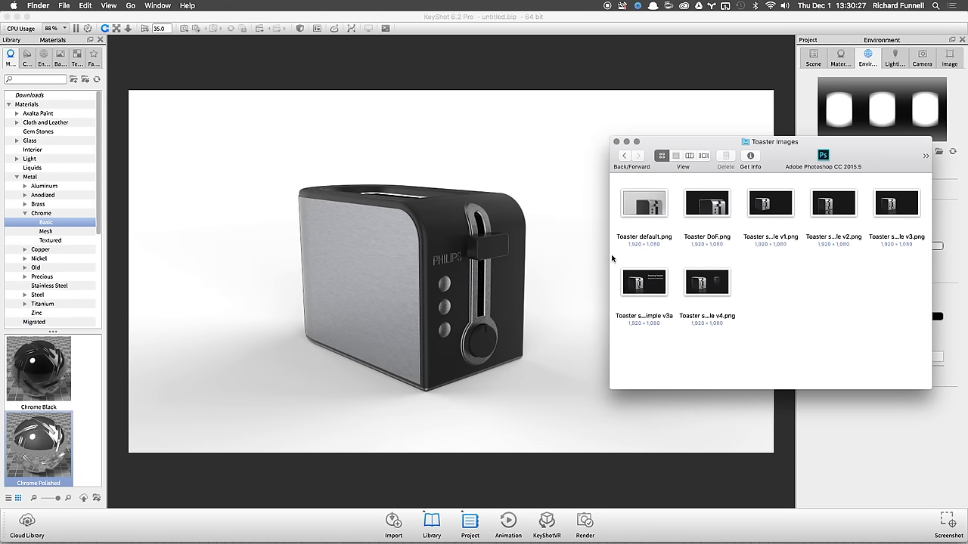
{"action": "left_click_drag", "start_coordinate": [609, 253], "coordinate": [489, 253]}
Step: Preview the Toaster solo simple renderings v1 through v4, including v3a, and return to KeyShot
{"action": "left_click", "coordinate": [649, 205]}
{"action": "key", "text": "space"}
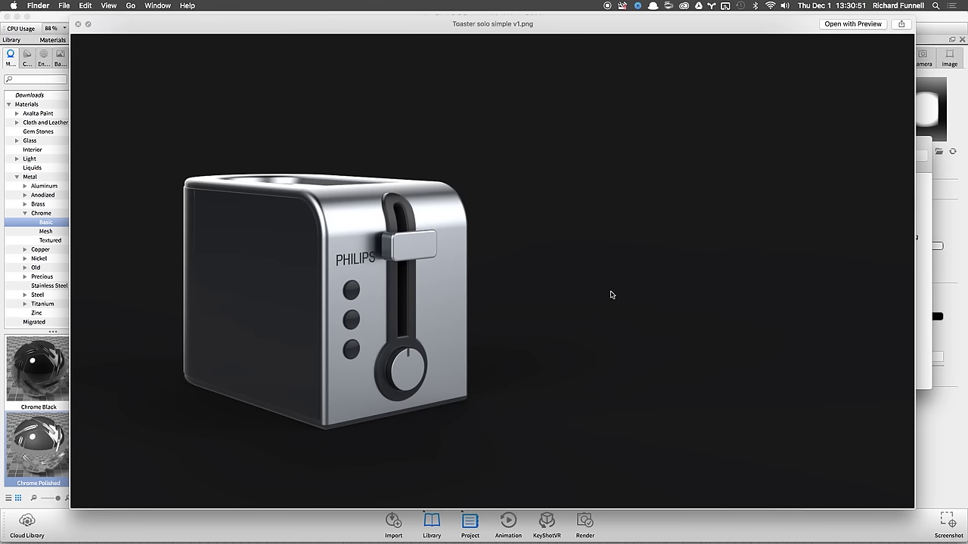
{"action": "key", "text": "Down"}
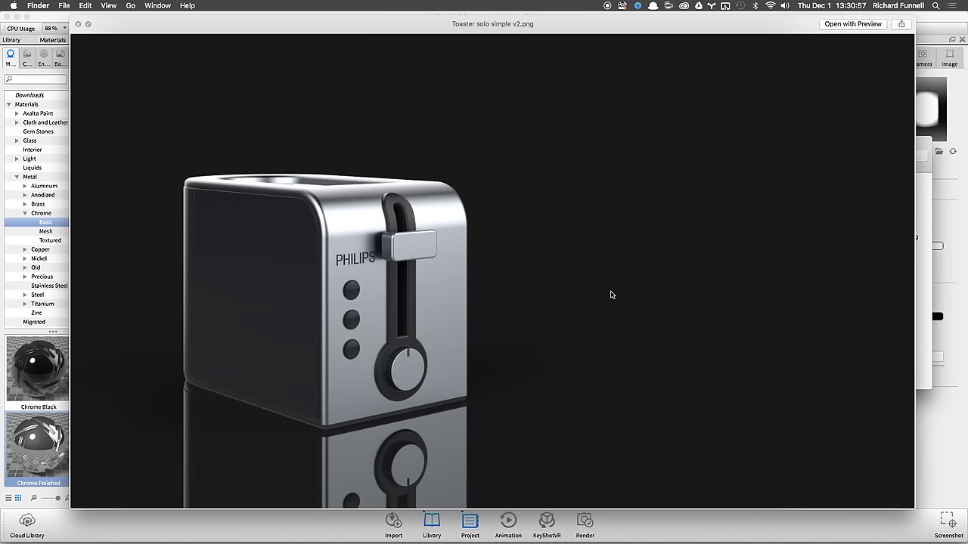
{"action": "key", "text": "Down"}
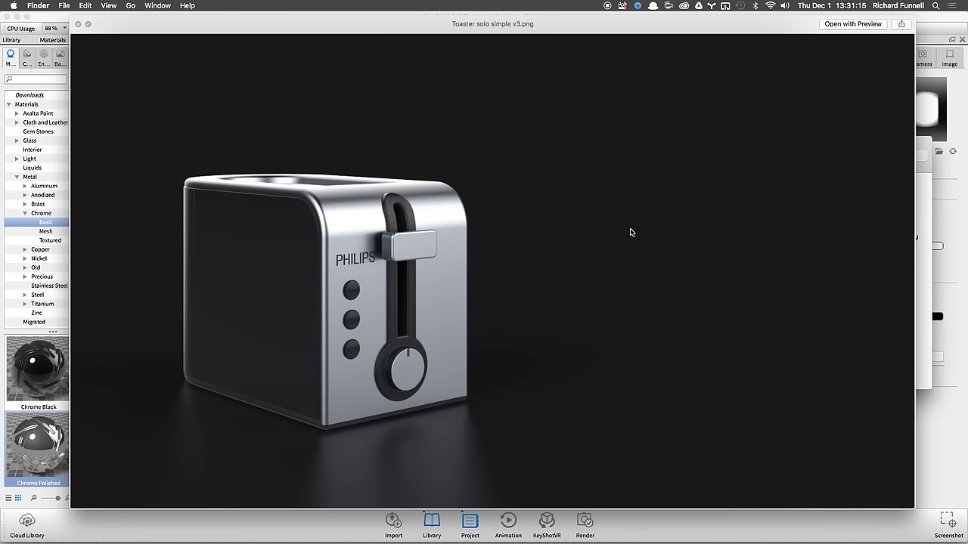
{"action": "key", "text": "Down"}
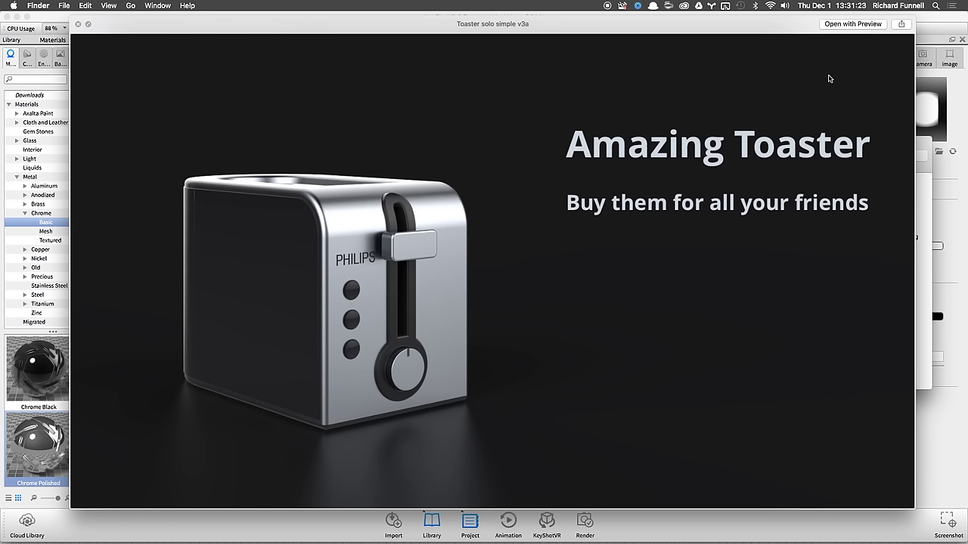
{"action": "key", "text": "Down"}
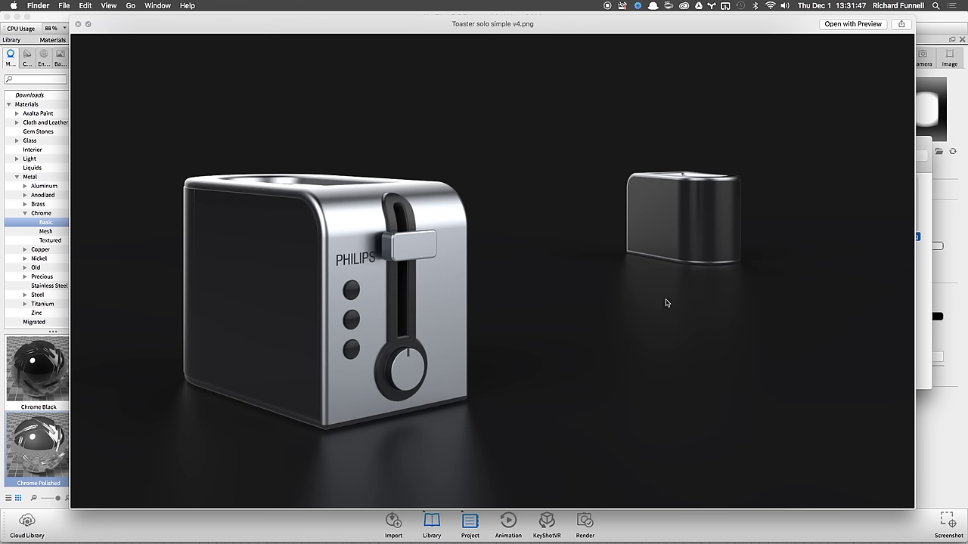
{"action": "key", "text": "space"}
{"action": "left_click", "coordinate": [726, 300]}
{"action": "left_click", "coordinate": [607, 97]}
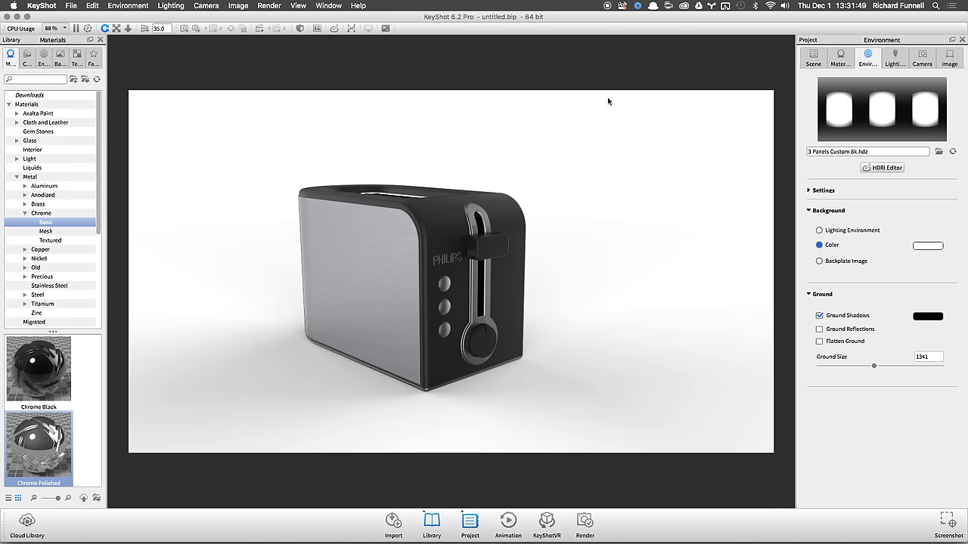
Step: Set the background color to a near-black gray with hue 120° and saturation 2%, sampled from the dark area on screen
{"action": "mouse_move", "coordinate": [567, 258]}
{"action": "left_mouse_down"}
{"action": "mouse_move", "coordinate": [534, 296]}
{"action": "mouse_move", "coordinate": [560, 255]}
{"action": "left_mouse_up"}
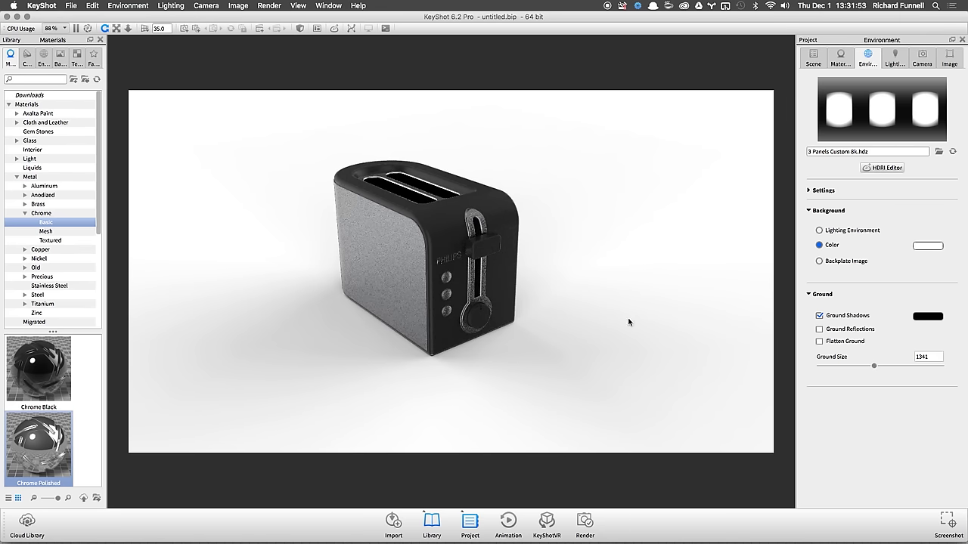
{"action": "left_click_drag", "start_coordinate": [639, 304], "coordinate": [645, 264]}
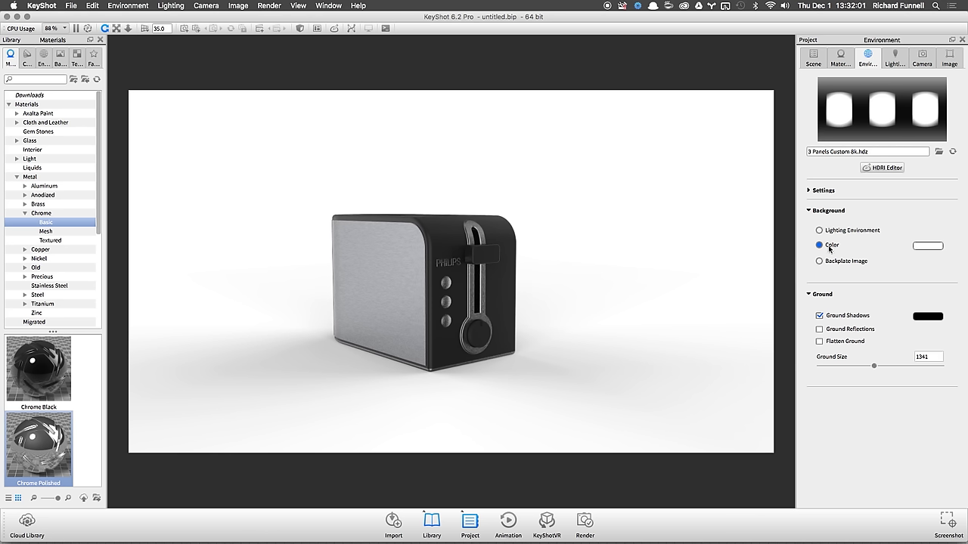
{"action": "left_click", "coordinate": [923, 247]}
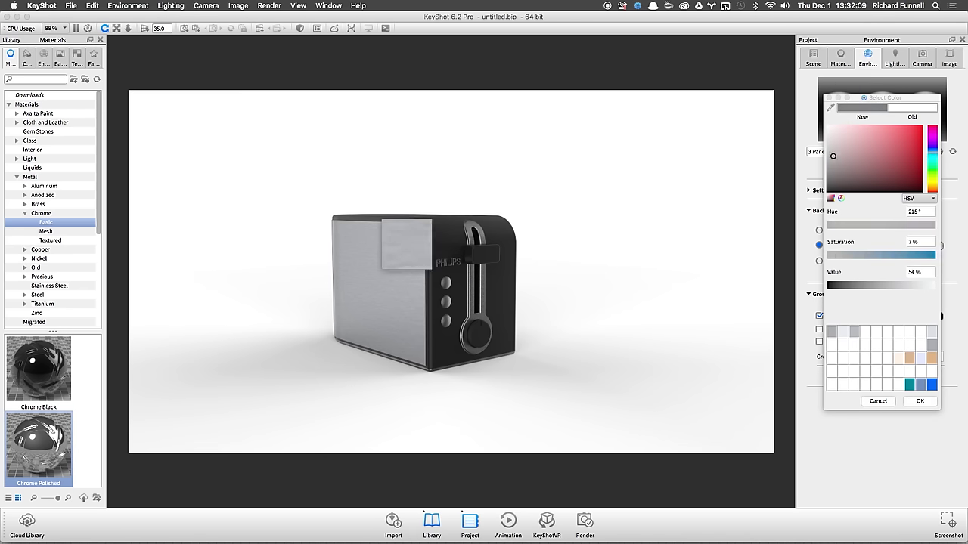
{"action": "left_click", "coordinate": [447, 234]}
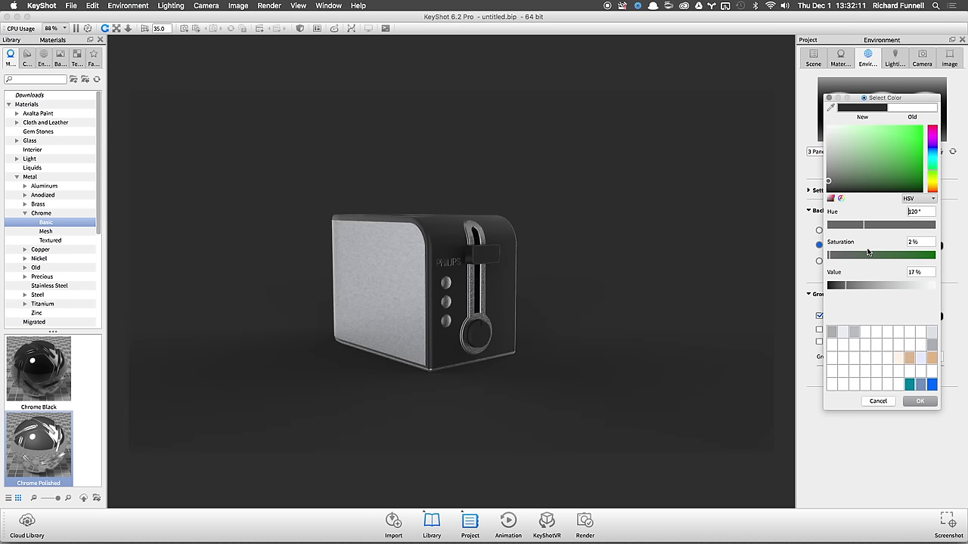
{"action": "left_click", "coordinate": [835, 287]}
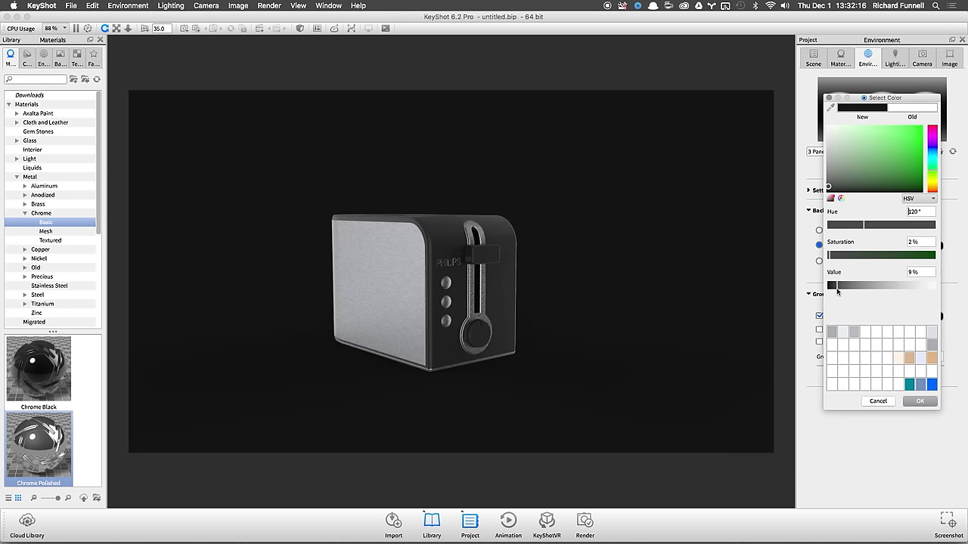
{"action": "left_click", "coordinate": [837, 289]}
{"action": "left_click", "coordinate": [919, 400]}
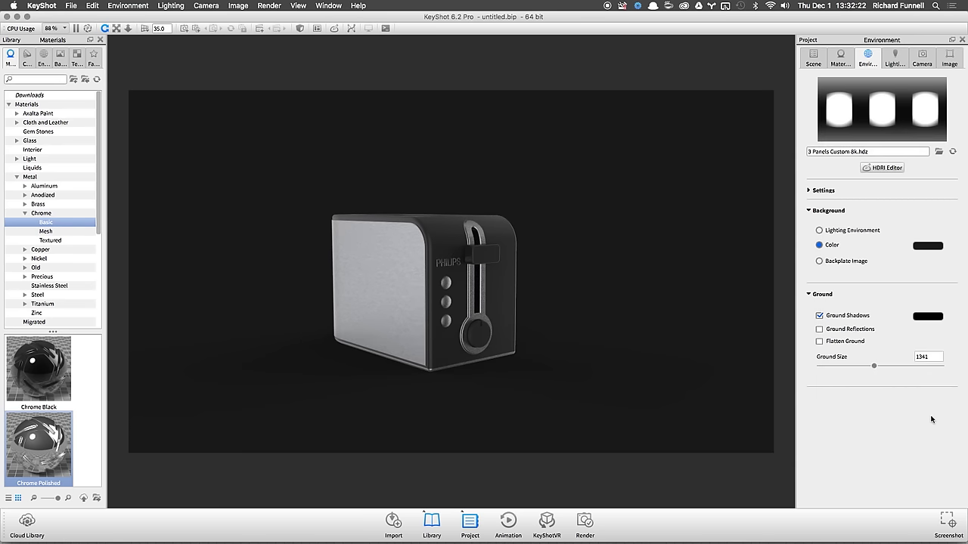
Step: Try ground reflections beneath the toaster against the dark background and turn them off again
{"action": "left_click_drag", "start_coordinate": [571, 292], "coordinate": [572, 214]}
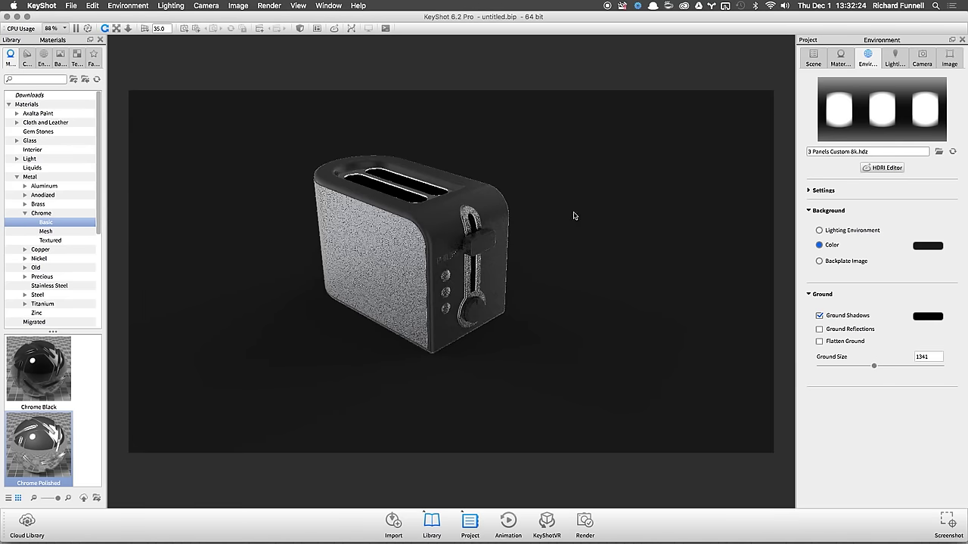
{"action": "left_click_drag", "start_coordinate": [552, 360], "coordinate": [460, 365]}
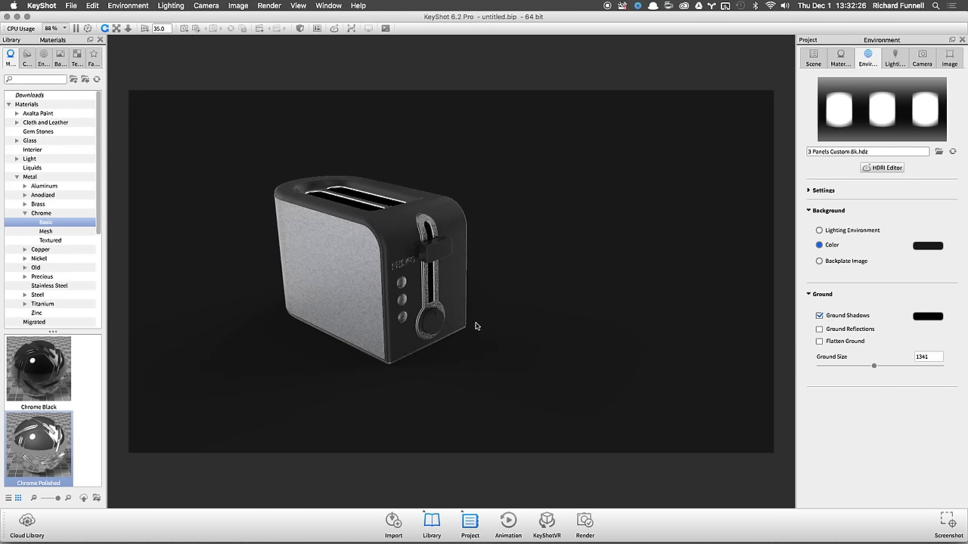
{"action": "left_click", "coordinate": [845, 331]}
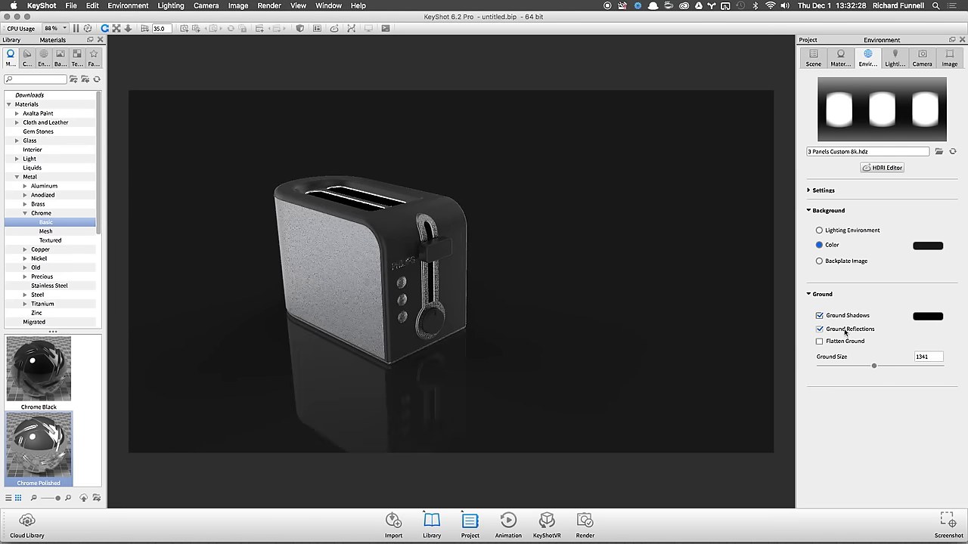
{"action": "left_click_drag", "start_coordinate": [713, 360], "coordinate": [528, 327]}
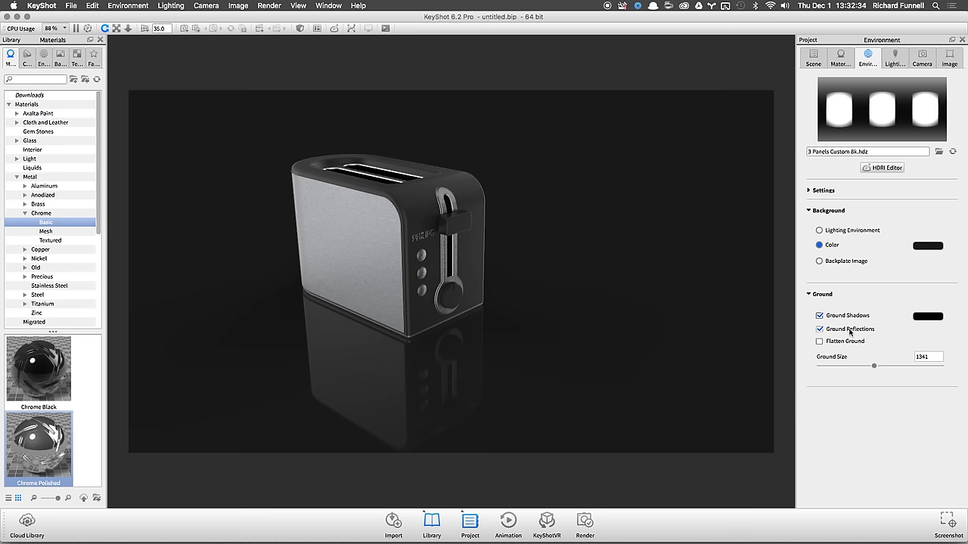
{"action": "left_click", "coordinate": [851, 330]}
{"action": "left_click_drag", "start_coordinate": [492, 335], "coordinate": [683, 233]}
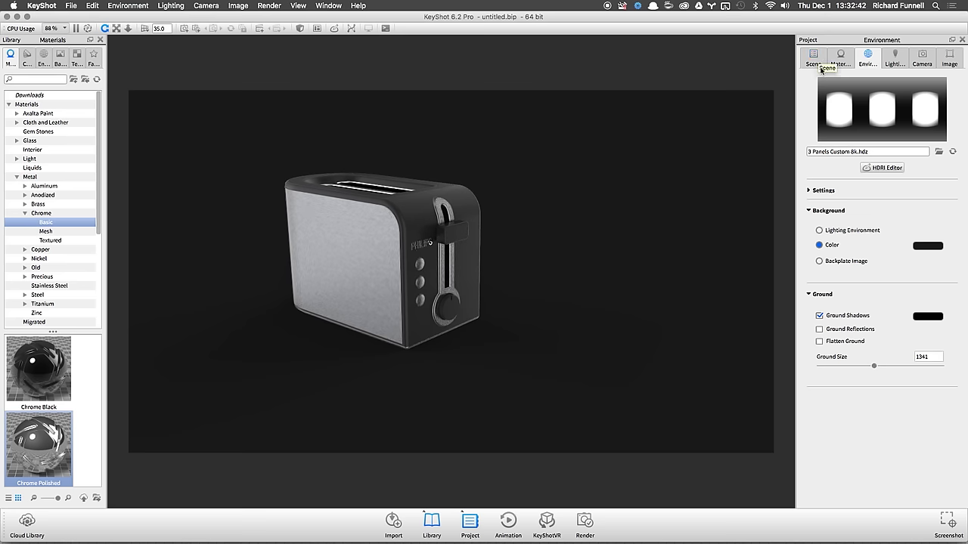
Step: Add a Ground Plane to the scene and select it among the models to examine its extent
{"action": "left_click", "coordinate": [102, 5]}
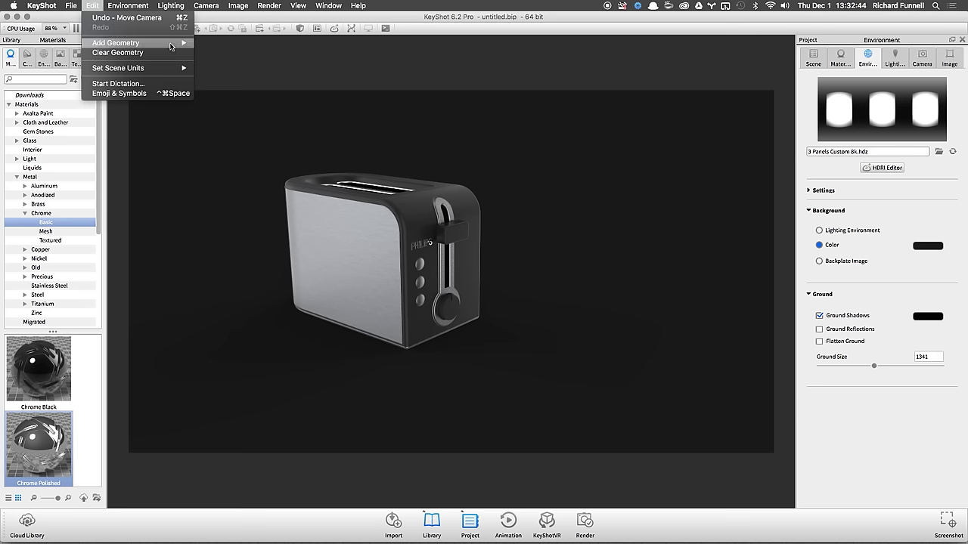
{"action": "mouse_move", "coordinate": [172, 45]}
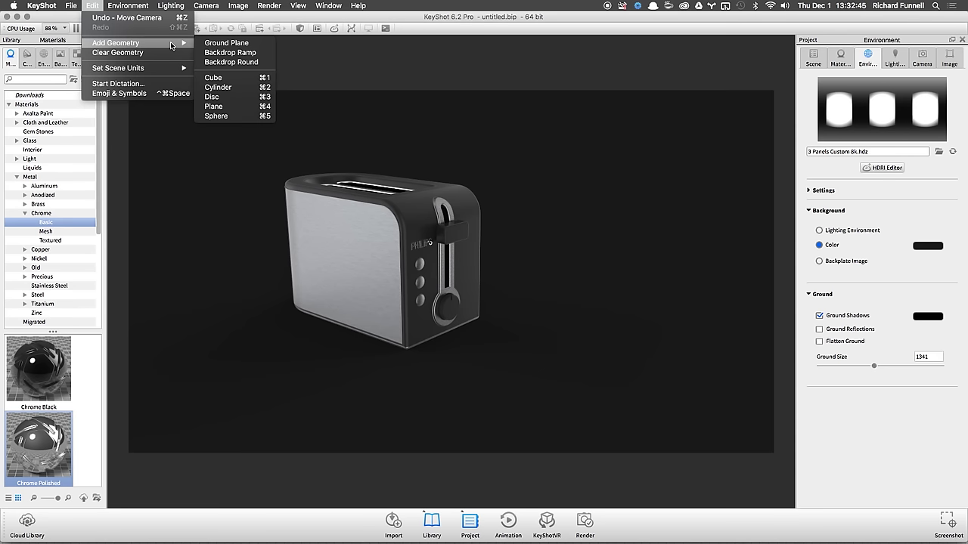
{"action": "left_click", "coordinate": [272, 42]}
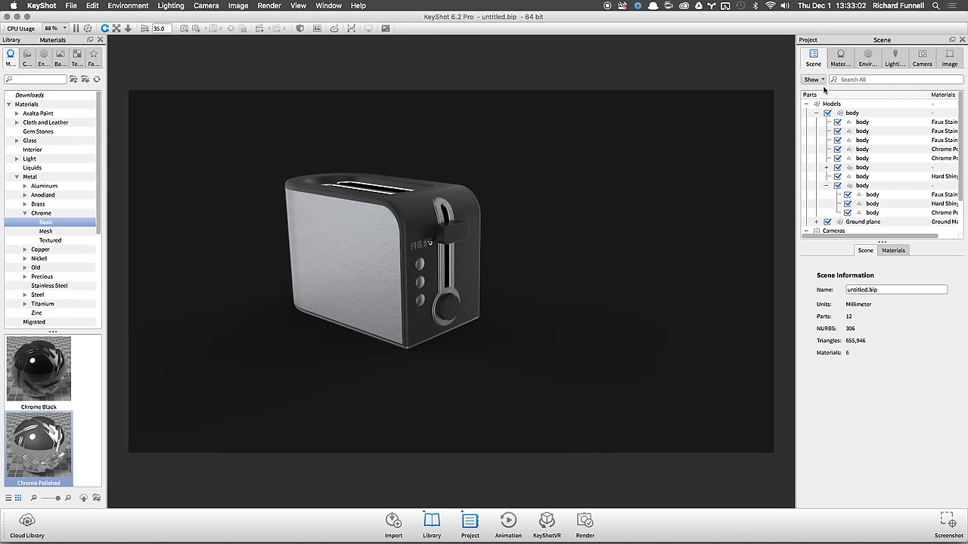
{"action": "left_click", "coordinate": [860, 223]}
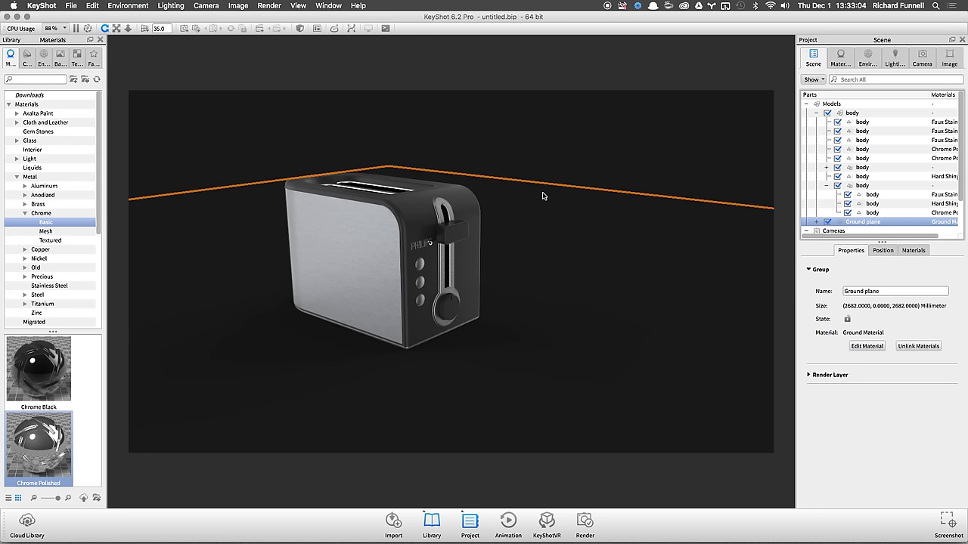
{"action": "scroll", "coordinate": [542, 195], "scroll_direction": "down", "scroll_amount": 3}
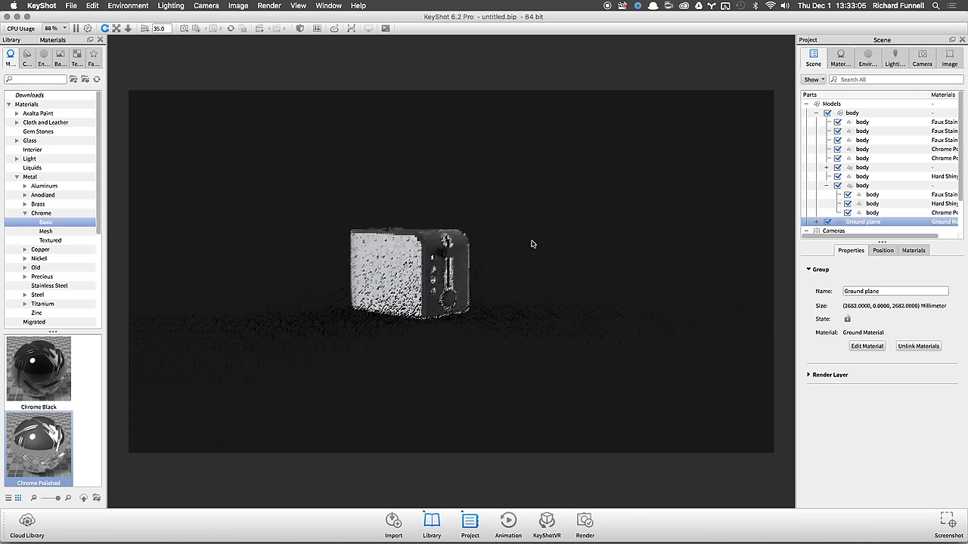
Step: Examine the ground plane around the toaster and open its Ground Material for editing
{"action": "left_click_drag", "start_coordinate": [531, 243], "coordinate": [531, 272]}
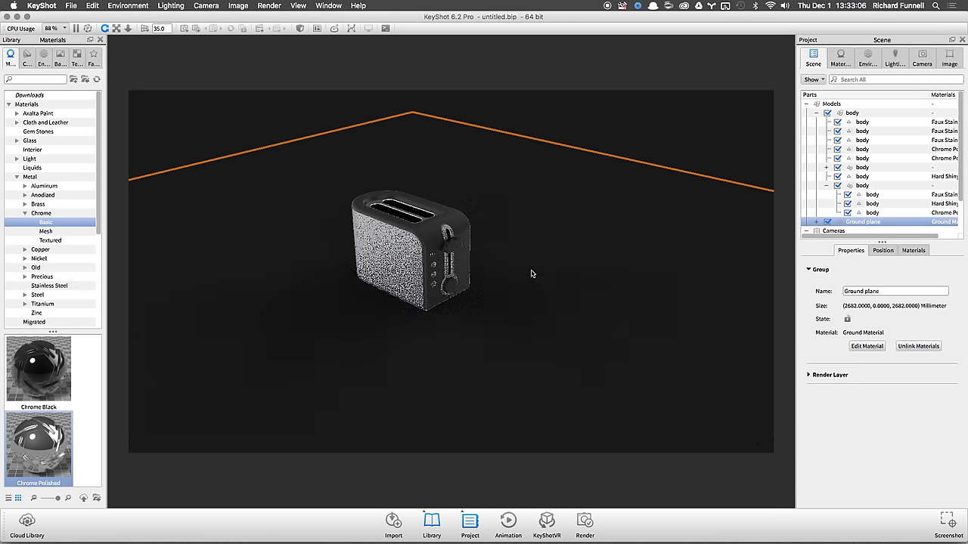
{"action": "left_click", "coordinate": [642, 142]}
{"action": "left_click_drag", "start_coordinate": [481, 188], "coordinate": [657, 231]}
{"action": "left_click", "coordinate": [564, 231]}
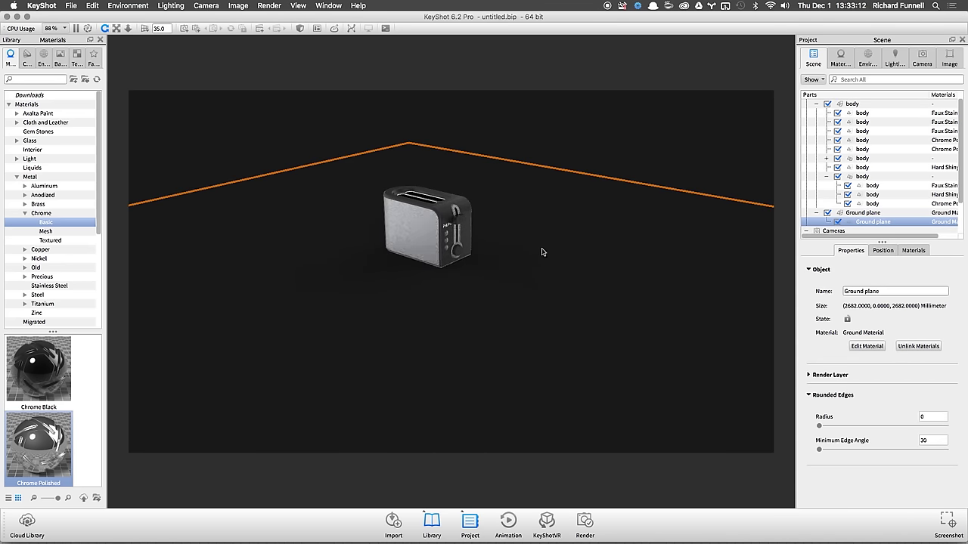
{"action": "double_click", "coordinate": [527, 204]}
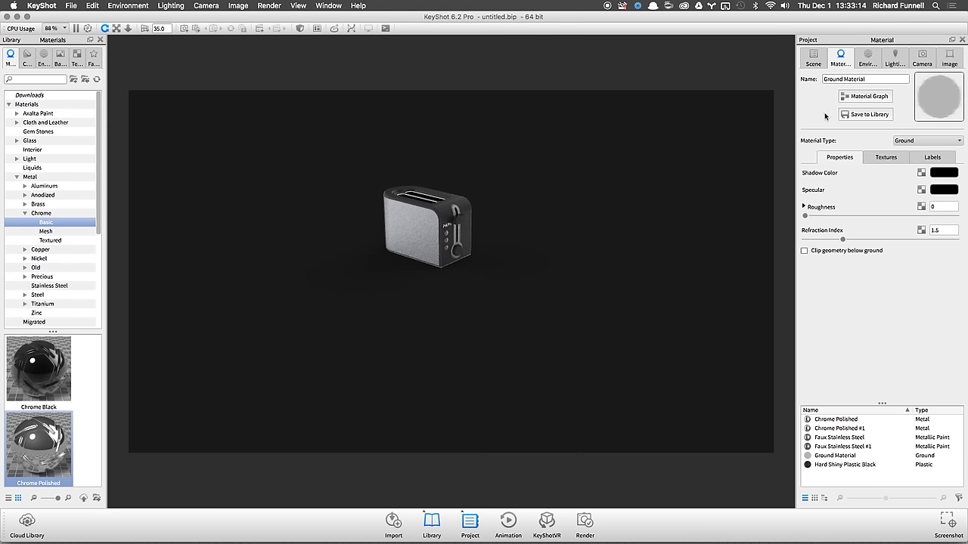
{"action": "left_click", "coordinate": [811, 65]}
{"action": "left_click", "coordinate": [878, 210]}
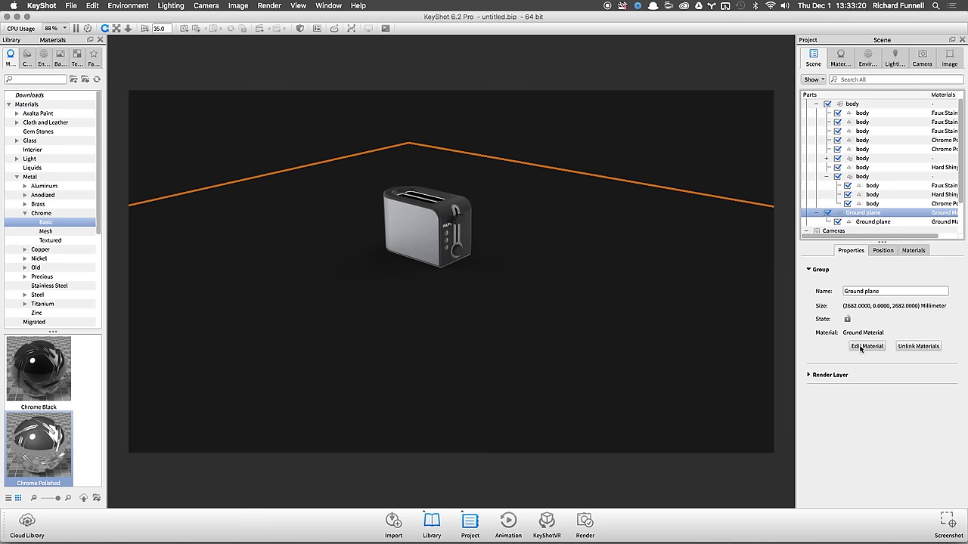
{"action": "double_click", "coordinate": [503, 209]}
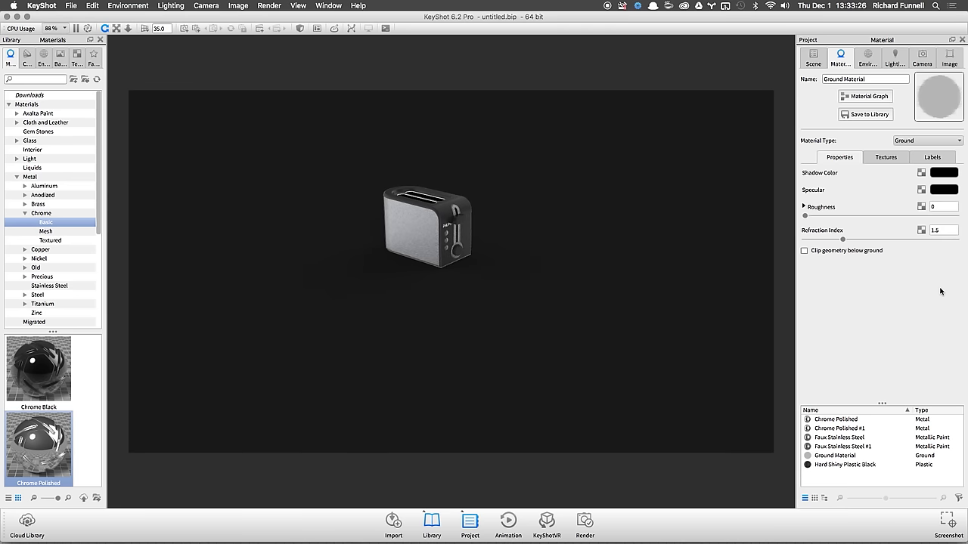
Step: Try a fully saturated red shadow color on the ground material and set it back to black
{"action": "scroll", "coordinate": [426, 278], "scroll_direction": "up", "scroll_amount": 6}
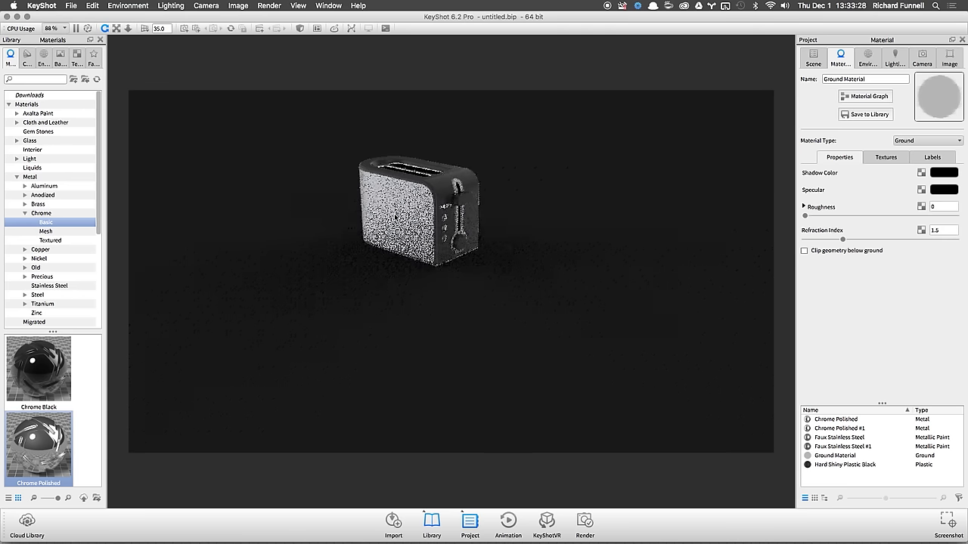
{"action": "middle_click_drag", "start_coordinate": [460, 308], "coordinate": [457, 285]}
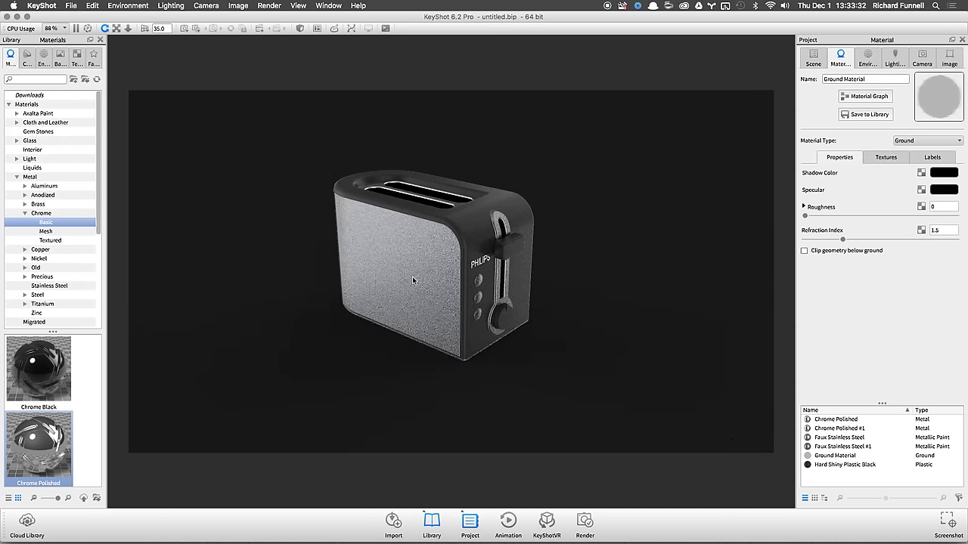
{"action": "left_click_drag", "start_coordinate": [413, 281], "coordinate": [555, 375]}
{"action": "left_click_drag", "start_coordinate": [570, 333], "coordinate": [489, 363]}
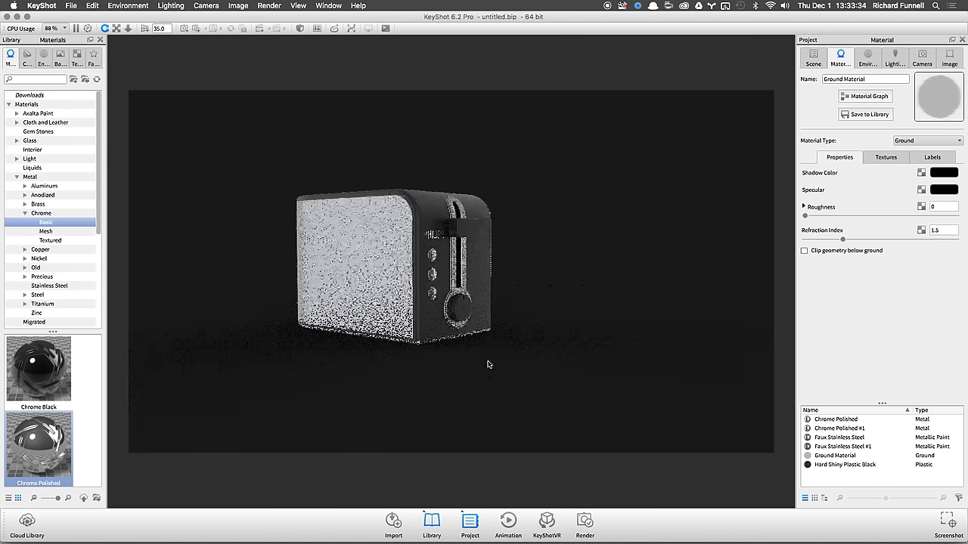
{"action": "left_click_drag", "start_coordinate": [631, 352], "coordinate": [617, 378]}
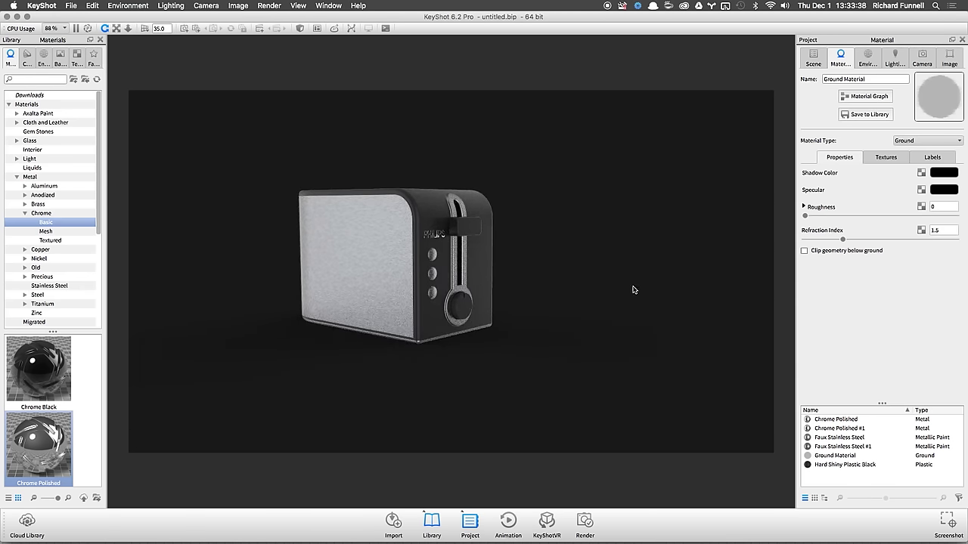
{"action": "left_click_drag", "start_coordinate": [611, 265], "coordinate": [590, 269]}
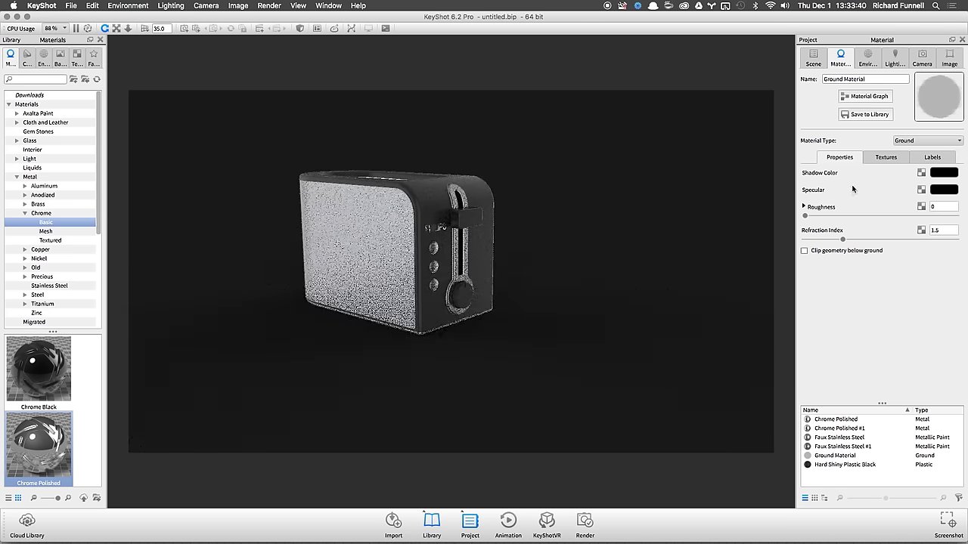
{"action": "left_click", "coordinate": [952, 173]}
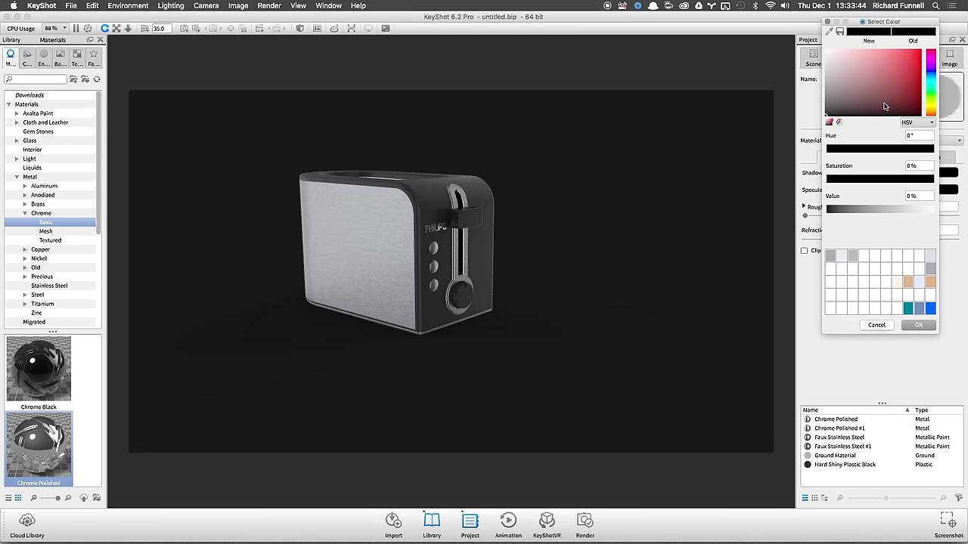
{"action": "left_click_drag", "start_coordinate": [885, 106], "coordinate": [920, 50]}
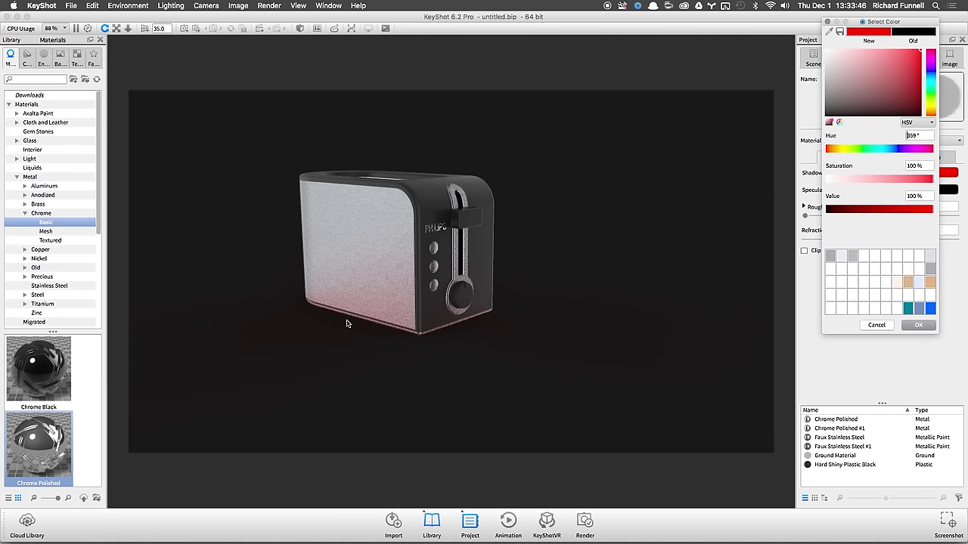
{"action": "left_click_drag", "start_coordinate": [871, 78], "coordinate": [771, 167]}
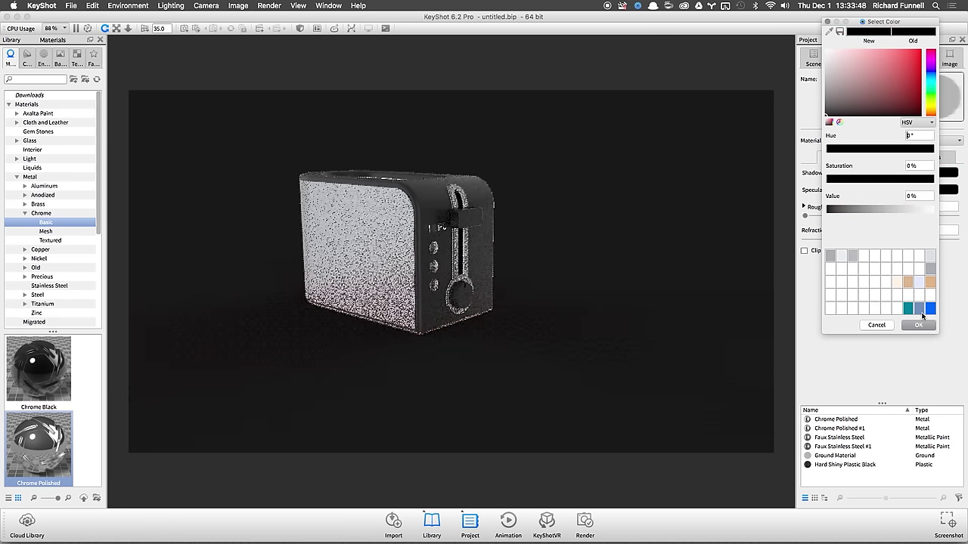
{"action": "left_click", "coordinate": [918, 324]}
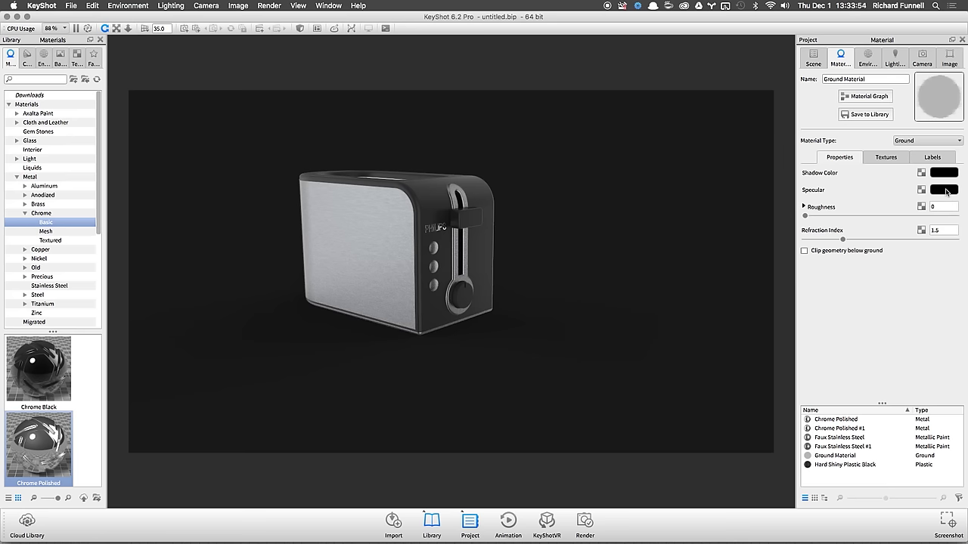
Step: Set the ground material's specular color to a light gray with 0% saturation and 87% value, trying 48% and 100% values on the way
{"action": "left_click_drag", "start_coordinate": [534, 257], "coordinate": [497, 234]}
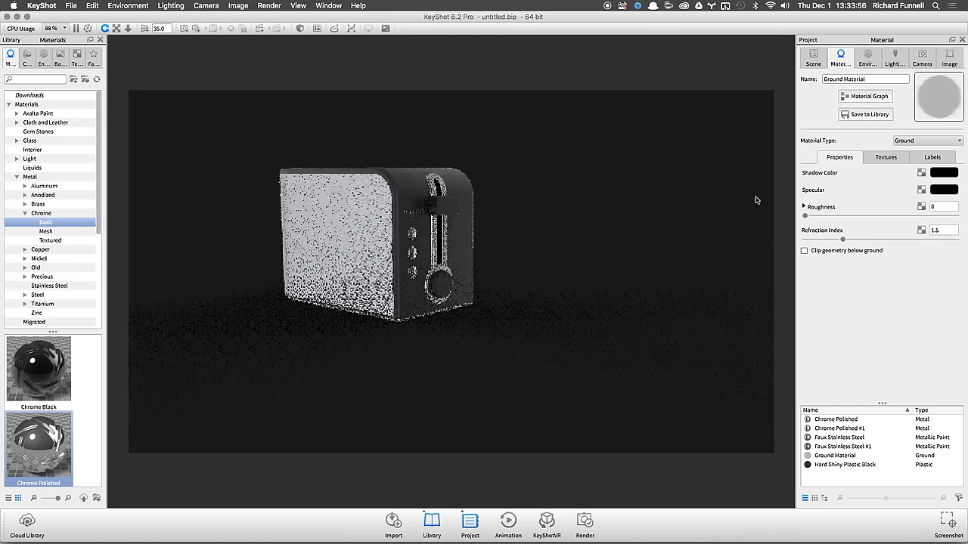
{"action": "left_click", "coordinate": [944, 190]}
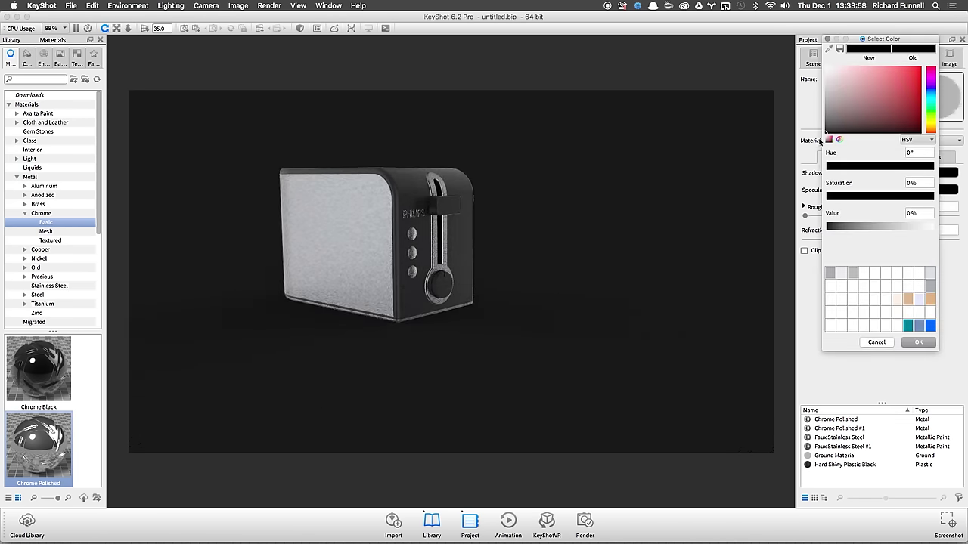
{"action": "left_click_drag", "start_coordinate": [849, 106], "coordinate": [825, 100]}
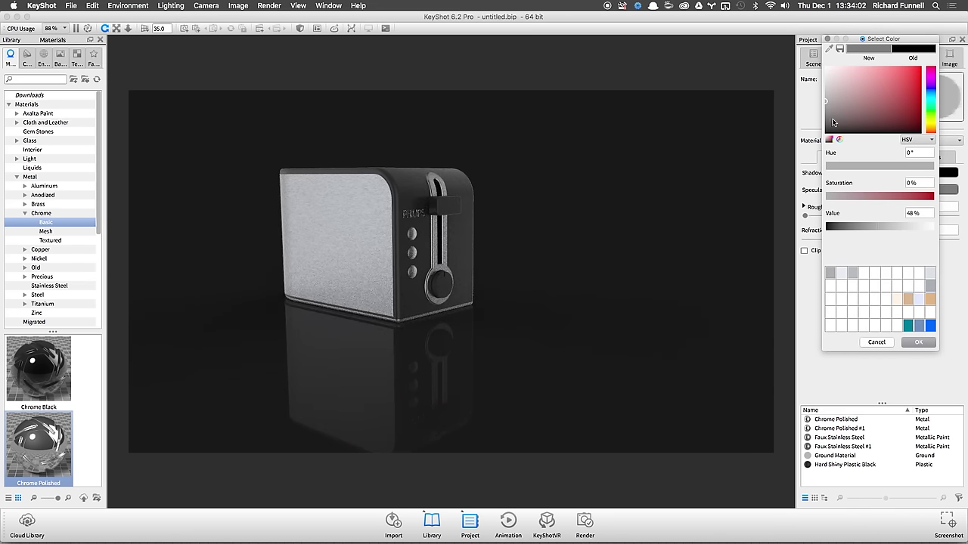
{"action": "left_click_drag", "start_coordinate": [828, 102], "coordinate": [826, 66]}
{"action": "left_click_drag", "start_coordinate": [445, 296], "coordinate": [454, 292]}
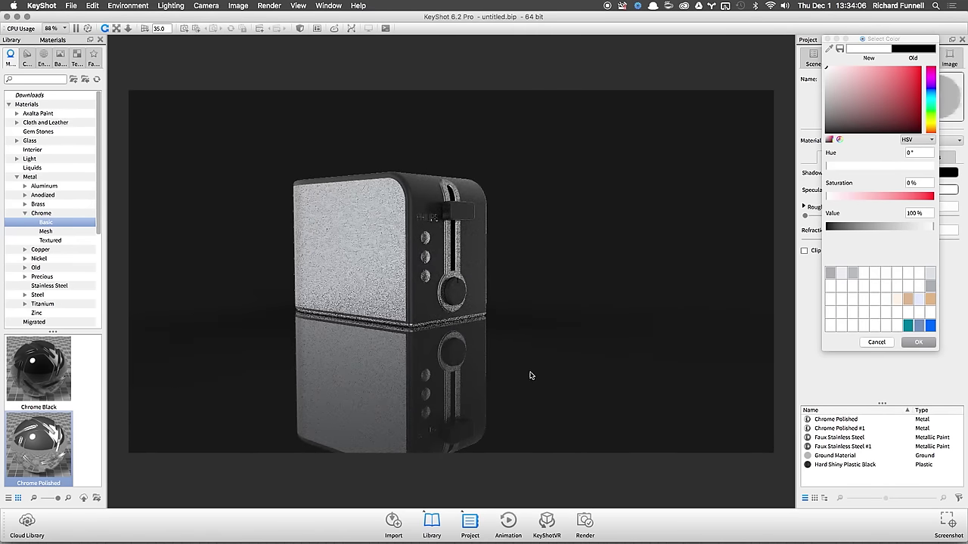
{"action": "mouse_move", "coordinate": [862, 115]}
{"action": "left_mouse_down"}
{"action": "mouse_move", "coordinate": [806, 128]}
{"action": "mouse_move", "coordinate": [805, 79]}
{"action": "left_mouse_up"}
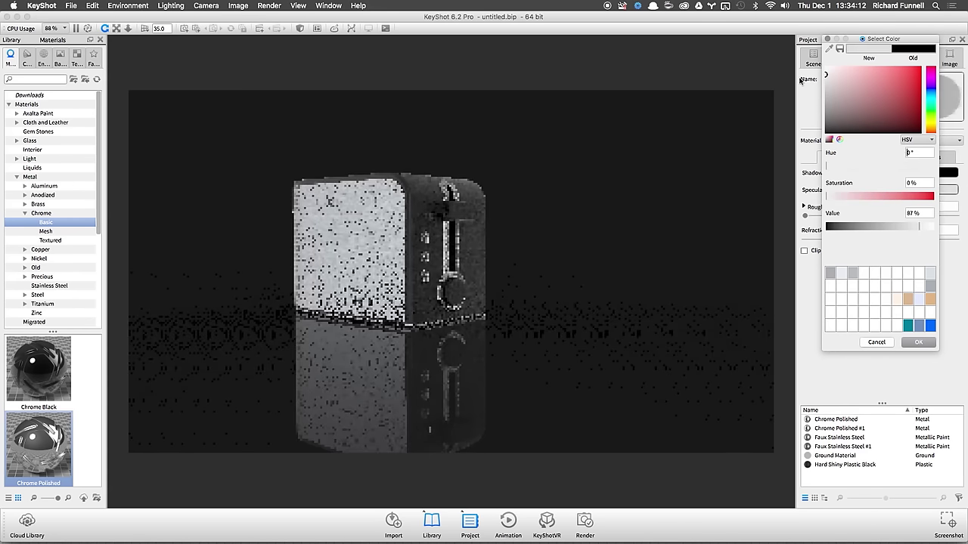
{"action": "left_click", "coordinate": [920, 343]}
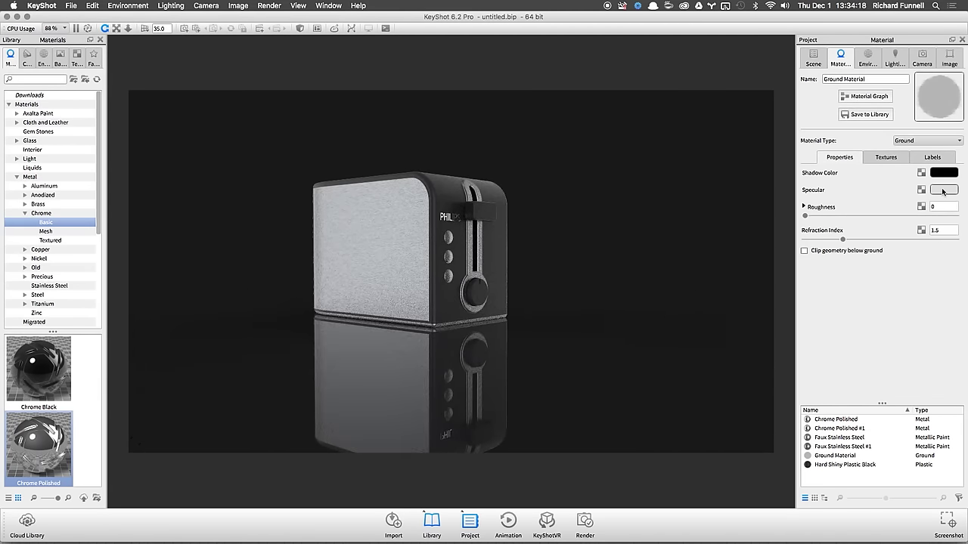
Step: Try a roughness of 0.08 on the ground material's reflection and return it to 0
{"action": "middle_click_drag", "start_coordinate": [441, 289], "coordinate": [433, 282]}
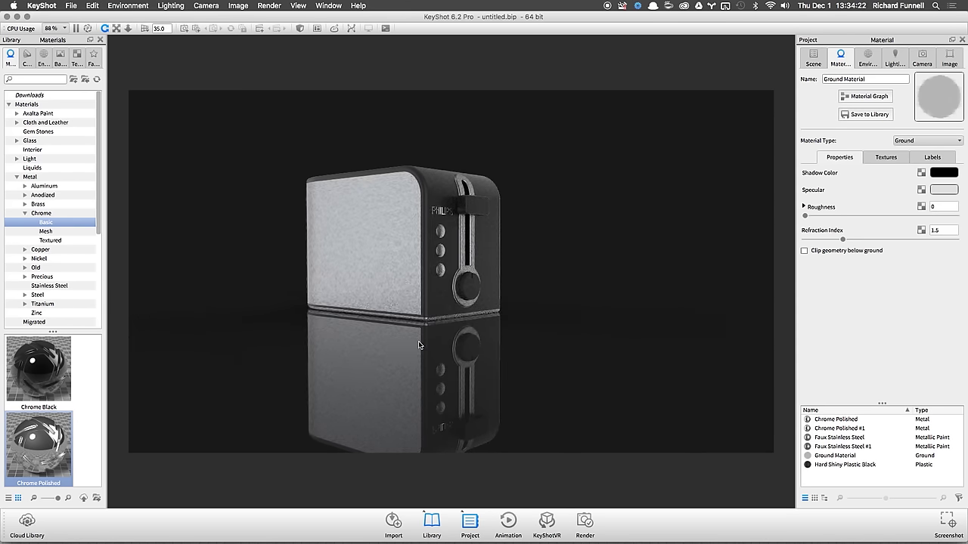
{"action": "left_click_drag", "start_coordinate": [421, 346], "coordinate": [468, 341]}
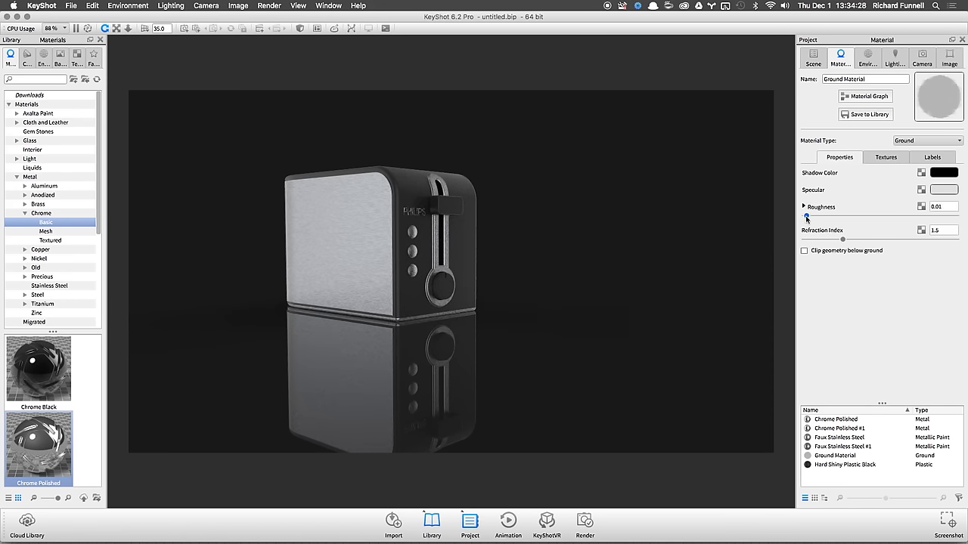
{"action": "left_click_drag", "start_coordinate": [807, 218], "coordinate": [809, 218]}
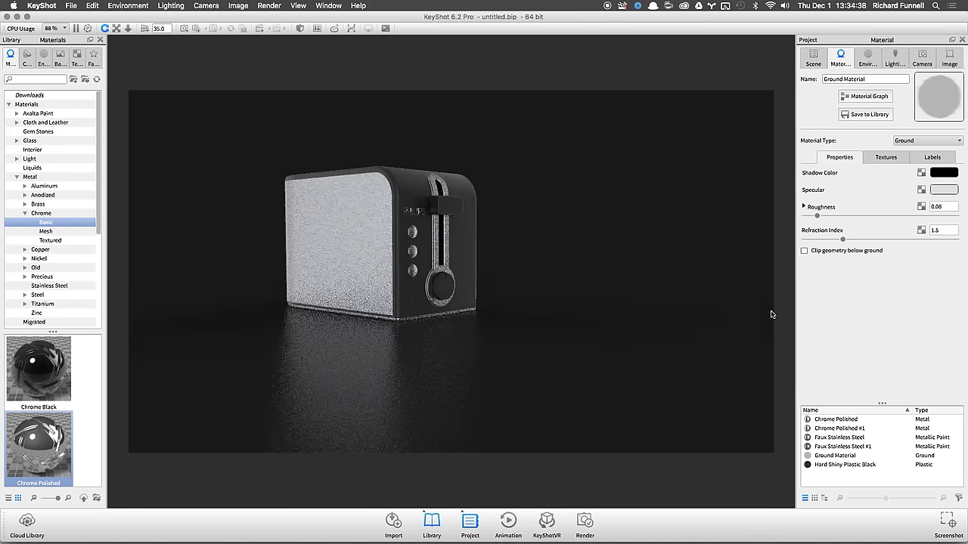
{"action": "left_click_drag", "start_coordinate": [817, 217], "coordinate": [587, 248]}
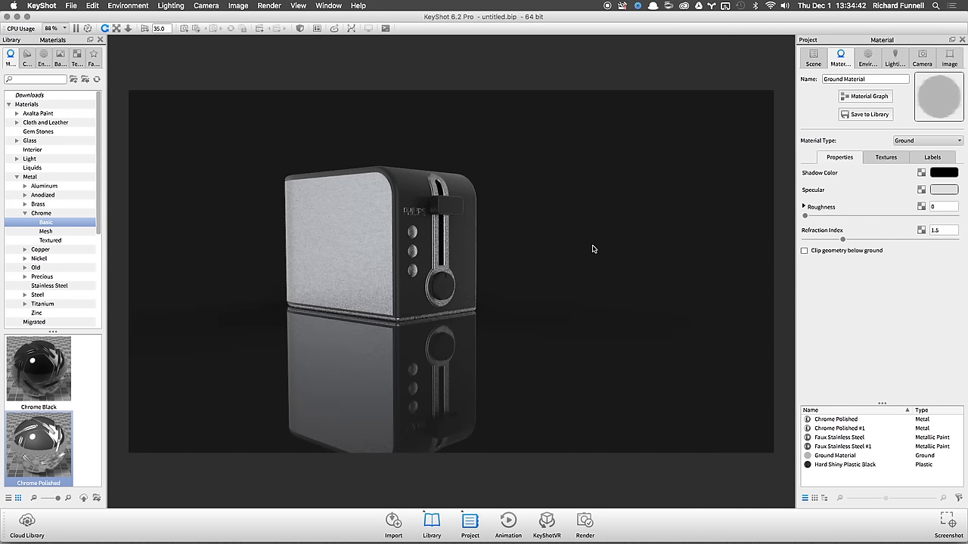
{"action": "left_click_drag", "start_coordinate": [544, 328], "coordinate": [509, 335]}
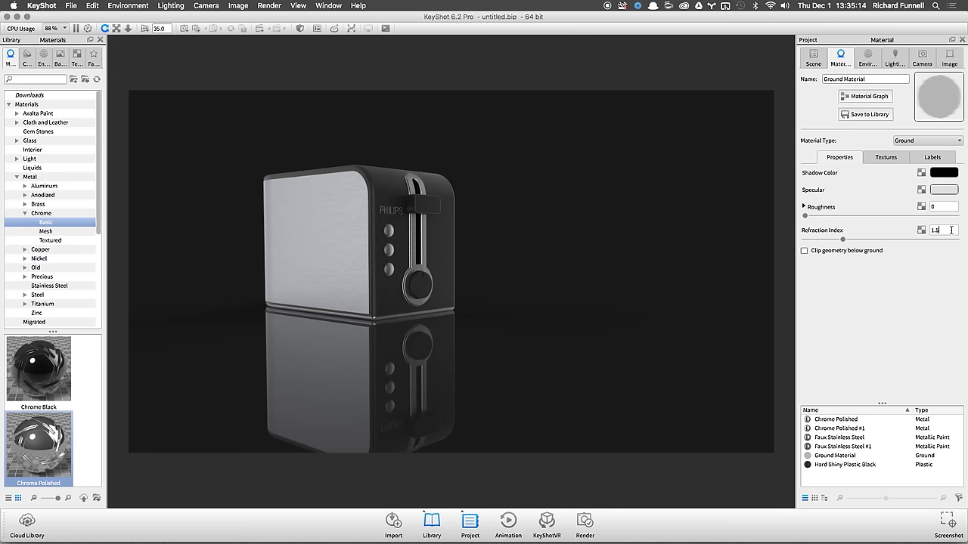
Step: Set the ground material's refraction index to 3 and check the toaster's reflection from another angle
{"action": "key", "text": "Return"}
{"action": "type", "text": "3"}
{"action": "key", "text": "Return"}
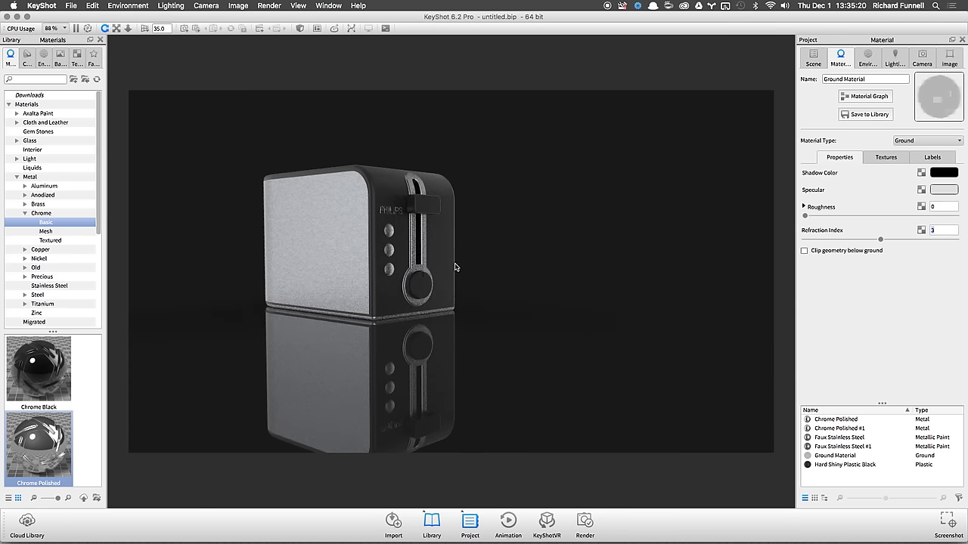
{"action": "left_click_drag", "start_coordinate": [457, 268], "coordinate": [540, 275]}
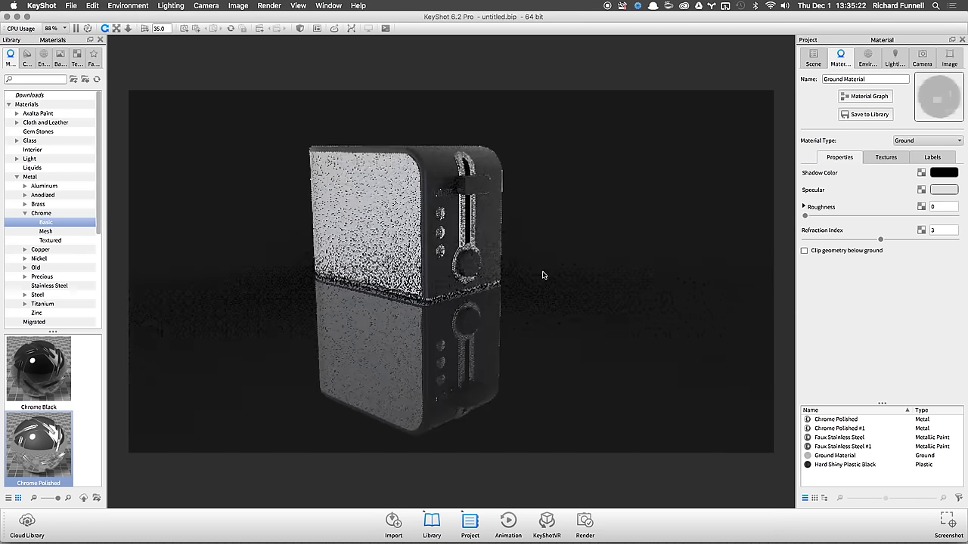
Step: Set the ground material's specular color to pure white at 100% value and raise its refraction index to 5
{"action": "left_click", "coordinate": [941, 173]}
{"action": "left_click_drag", "start_coordinate": [918, 226], "coordinate": [937, 227]}
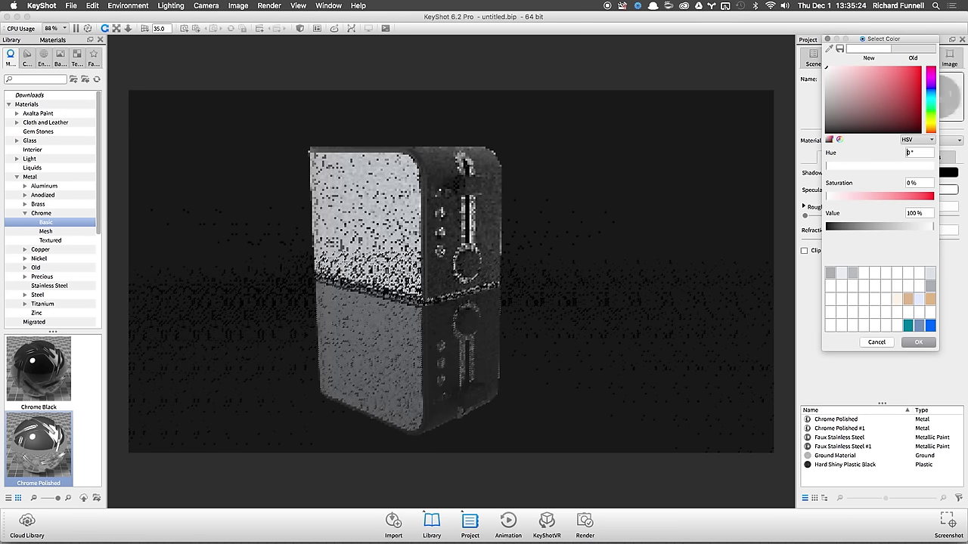
{"action": "left_click", "coordinate": [919, 343]}
{"action": "left_click_drag", "start_coordinate": [454, 280], "coordinate": [475, 342]}
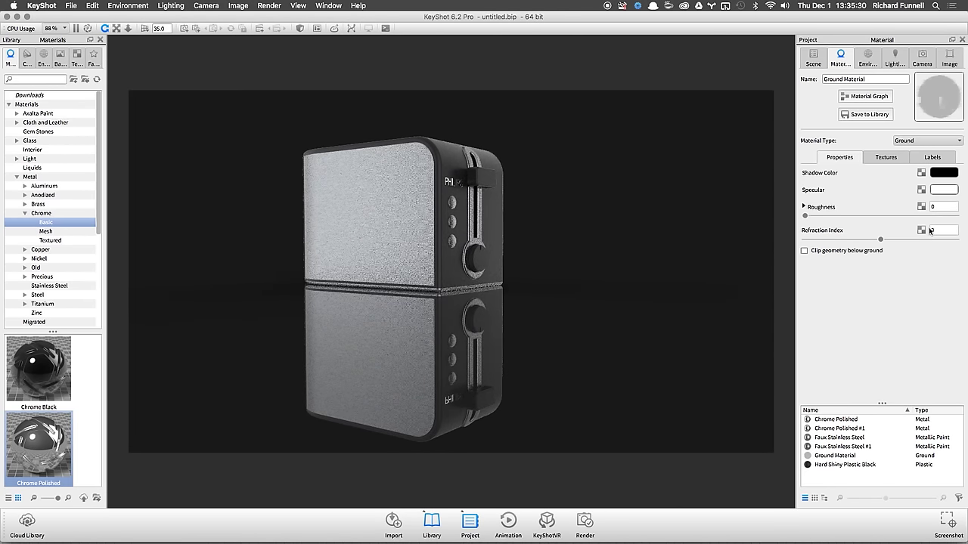
{"action": "left_click_drag", "start_coordinate": [879, 239], "coordinate": [955, 239]}
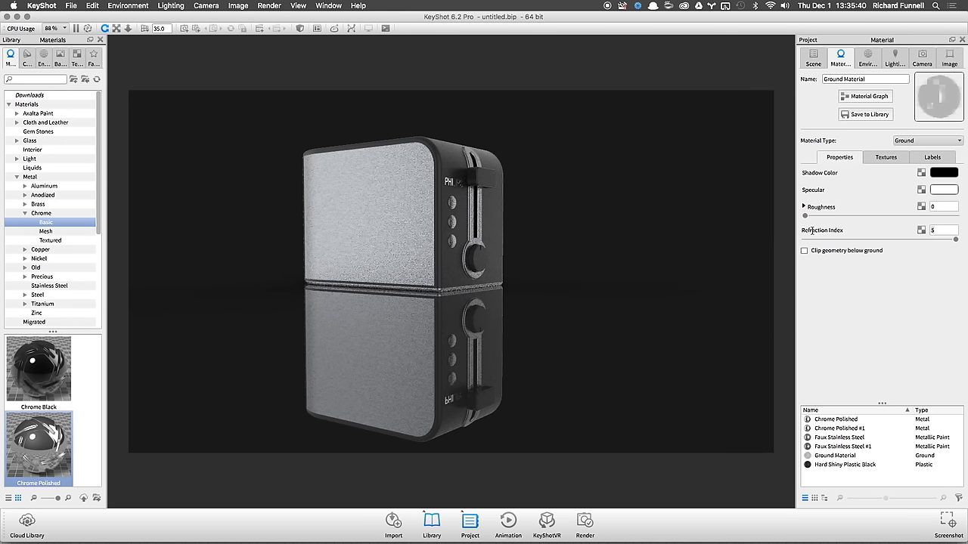
Step: Set the ground material's roughness to 0.067 and its refraction index to 1.5
{"action": "left_click_drag", "start_coordinate": [512, 220], "coordinate": [562, 272]}
{"action": "left_click_drag", "start_coordinate": [805, 216], "coordinate": [815, 215]}
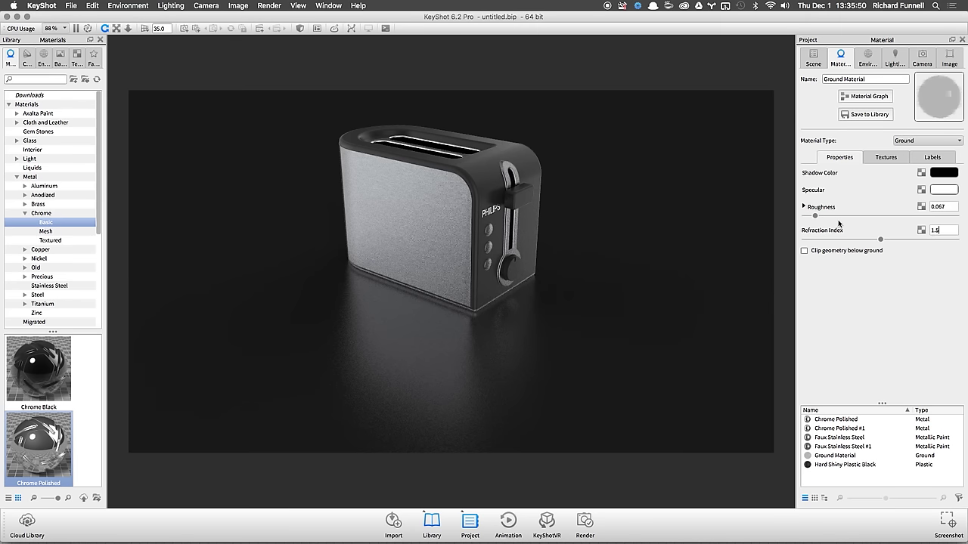
{"action": "left_click", "coordinate": [823, 239]}
{"action": "left_click_drag", "start_coordinate": [512, 303], "coordinate": [435, 359]}
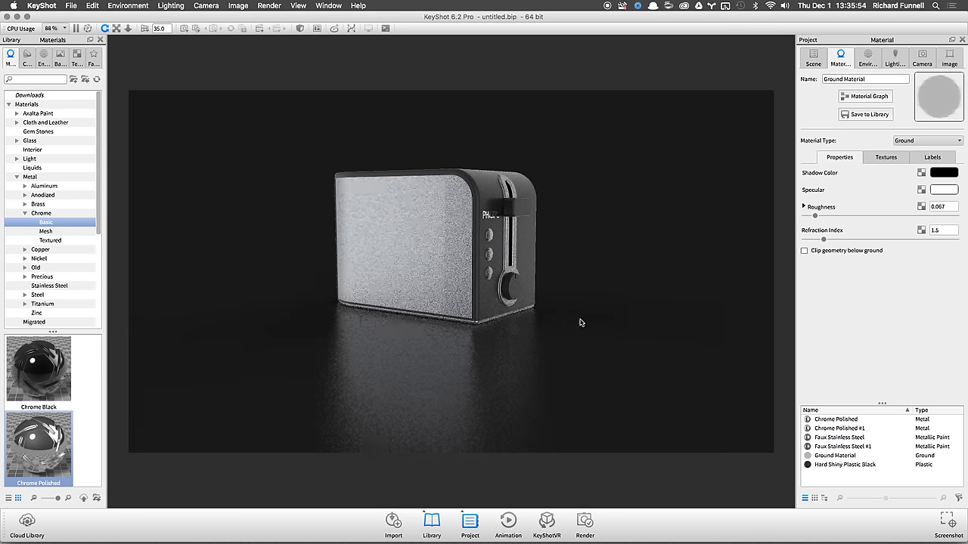
Step: Set the ground material's specular color to a light gray with 0% saturation and 89% value
{"action": "left_click_drag", "start_coordinate": [580, 320], "coordinate": [295, 364]}
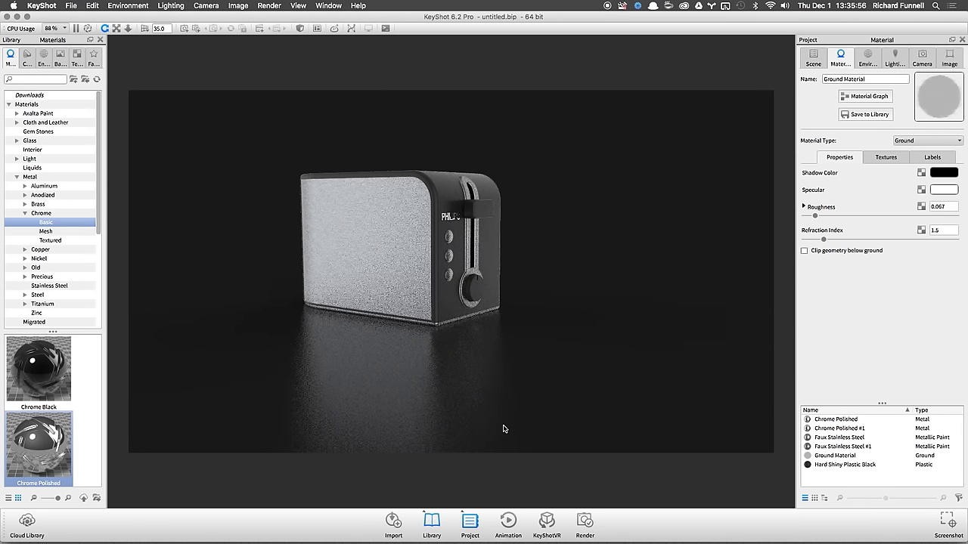
{"action": "left_click", "coordinate": [939, 190]}
{"action": "left_click", "coordinate": [826, 72]}
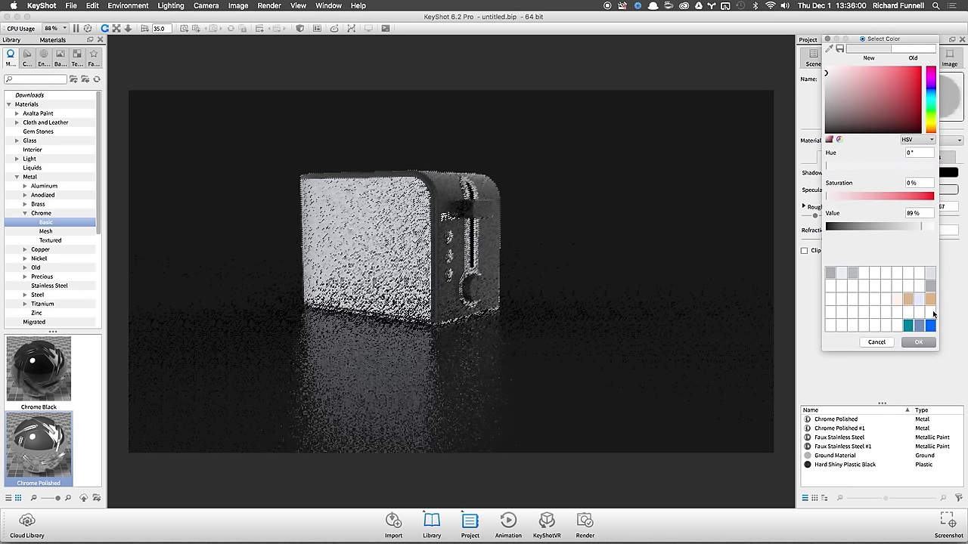
{"action": "left_click", "coordinate": [918, 341]}
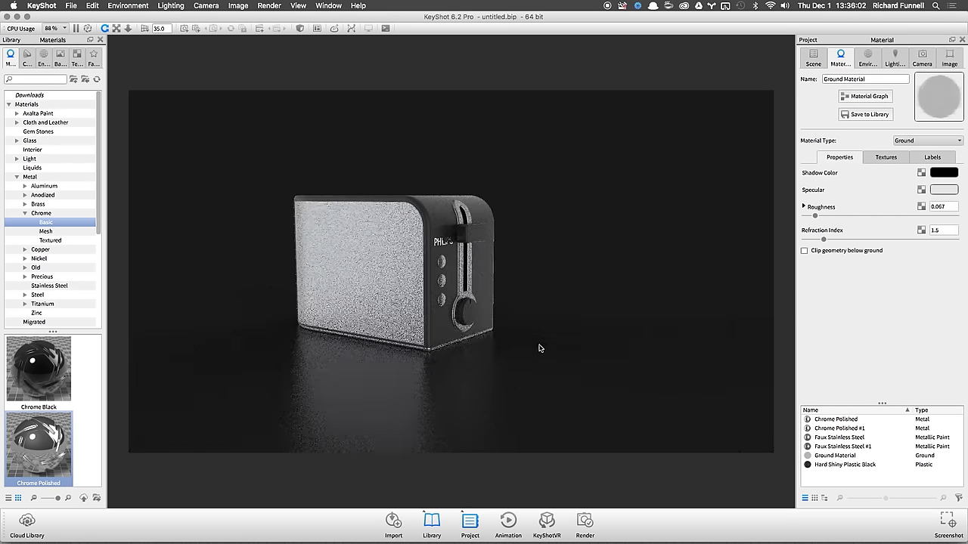
Step: Reframe the toaster closely from its front corner and set the camera's perspective focal length to 50
{"action": "left_click_drag", "start_coordinate": [539, 349], "coordinate": [497, 383]}
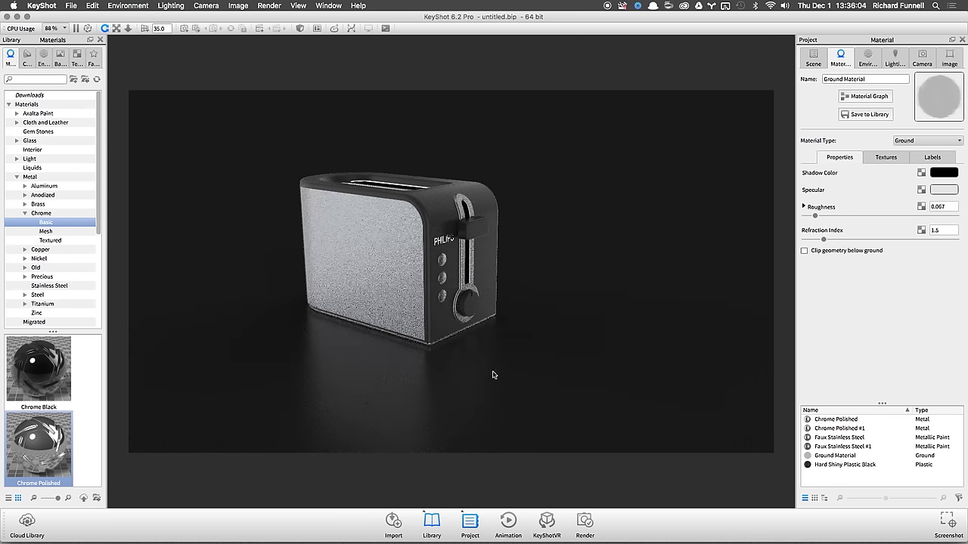
{"action": "left_click_drag", "start_coordinate": [536, 336], "coordinate": [550, 306]}
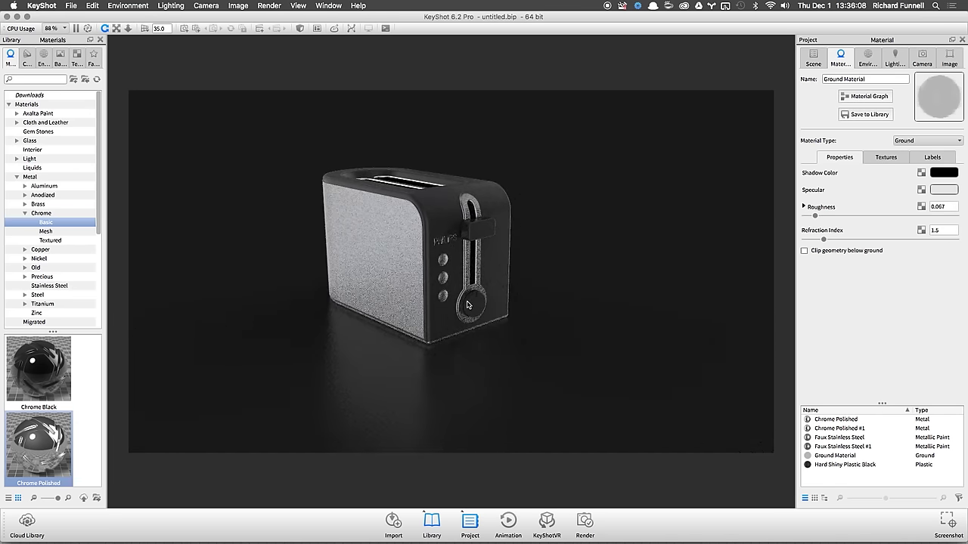
{"action": "left_click_drag", "start_coordinate": [448, 270], "coordinate": [474, 280]}
{"action": "scroll", "coordinate": [475, 280], "scroll_direction": "up", "scroll_amount": 5}
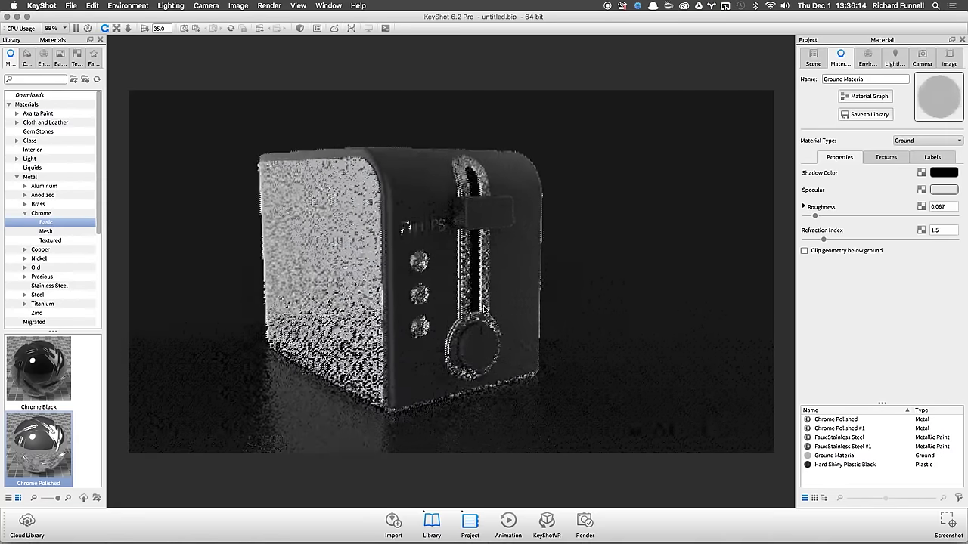
{"action": "left_click", "coordinate": [923, 58]}
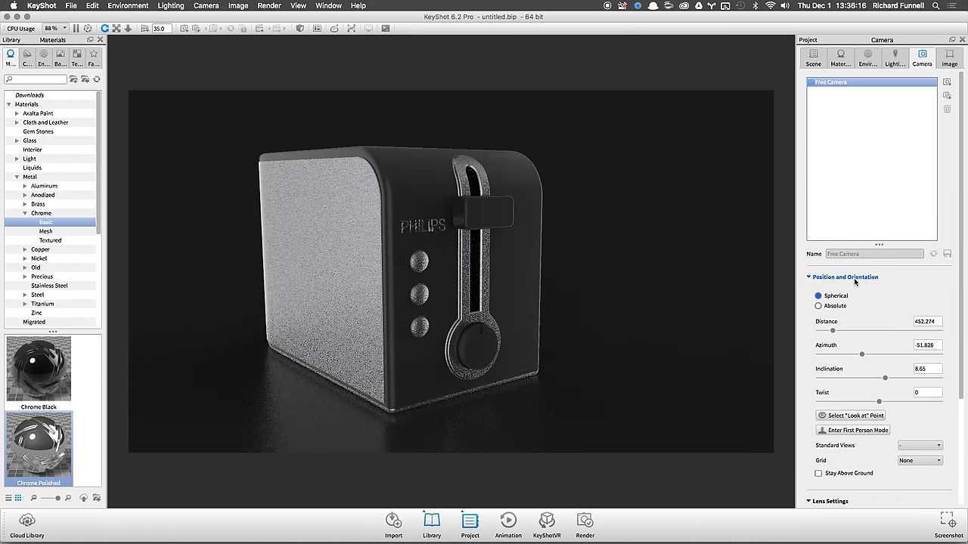
{"action": "left_click_drag", "start_coordinate": [882, 243], "coordinate": [877, 132]}
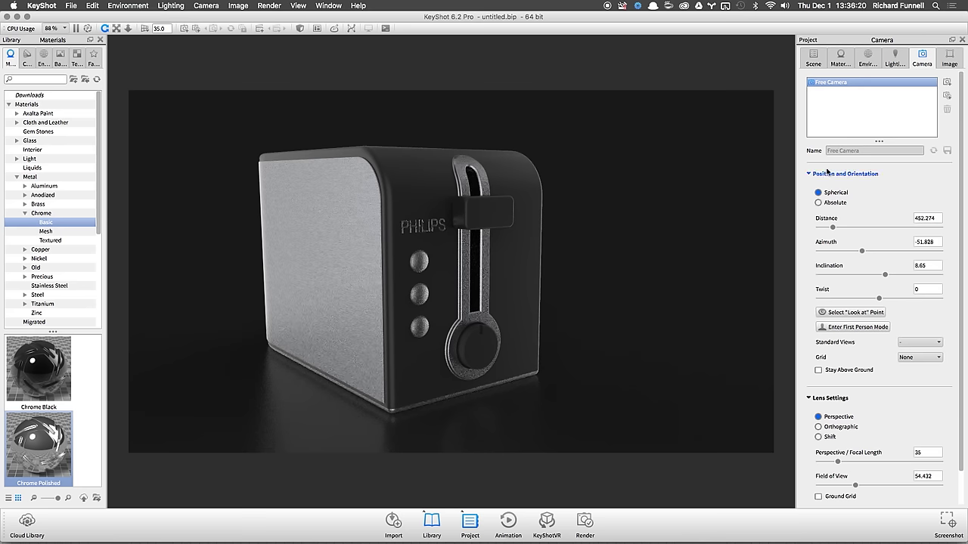
{"action": "left_click", "coordinate": [829, 175]}
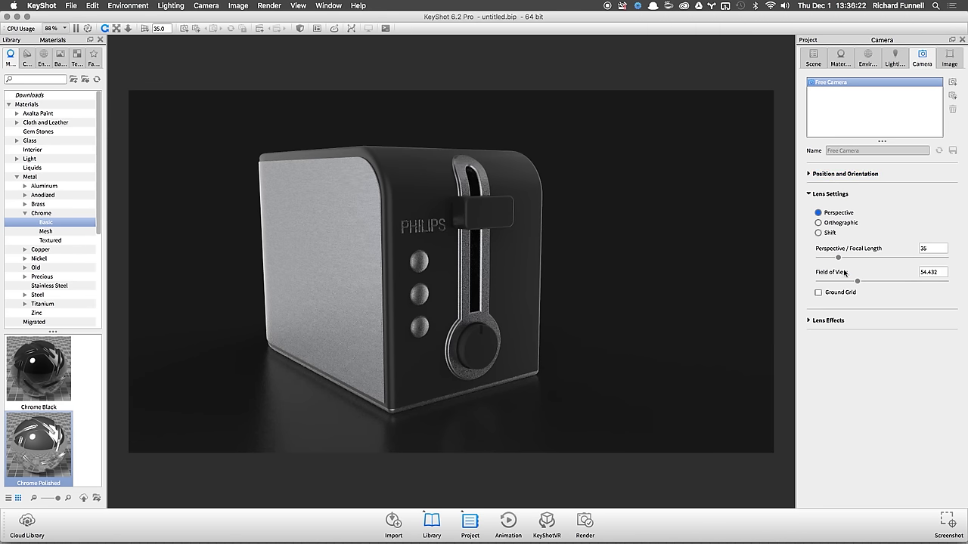
{"action": "left_click", "coordinate": [940, 248]}
{"action": "left_click", "coordinate": [144, 28]}
{"action": "key", "text": "Return"}
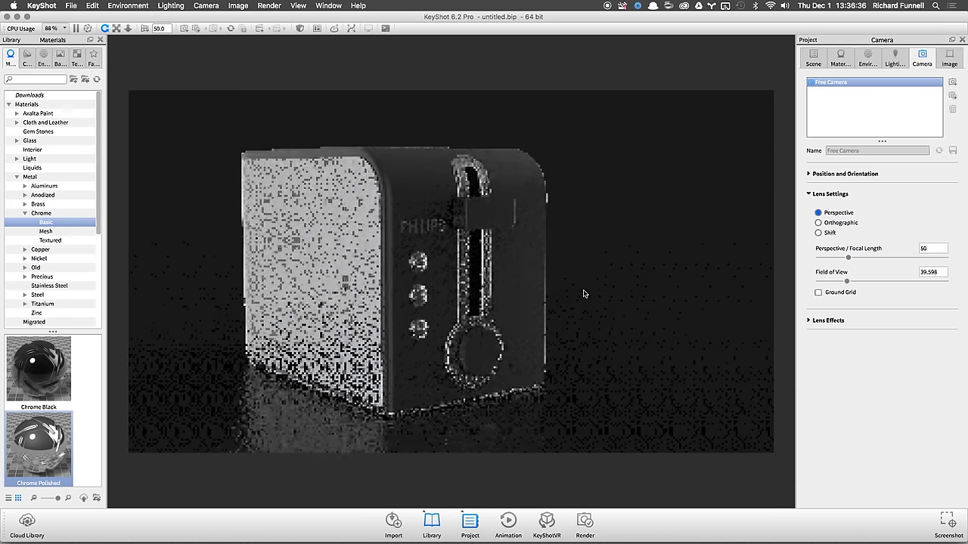
{"action": "left_click_drag", "start_coordinate": [572, 246], "coordinate": [506, 263]}
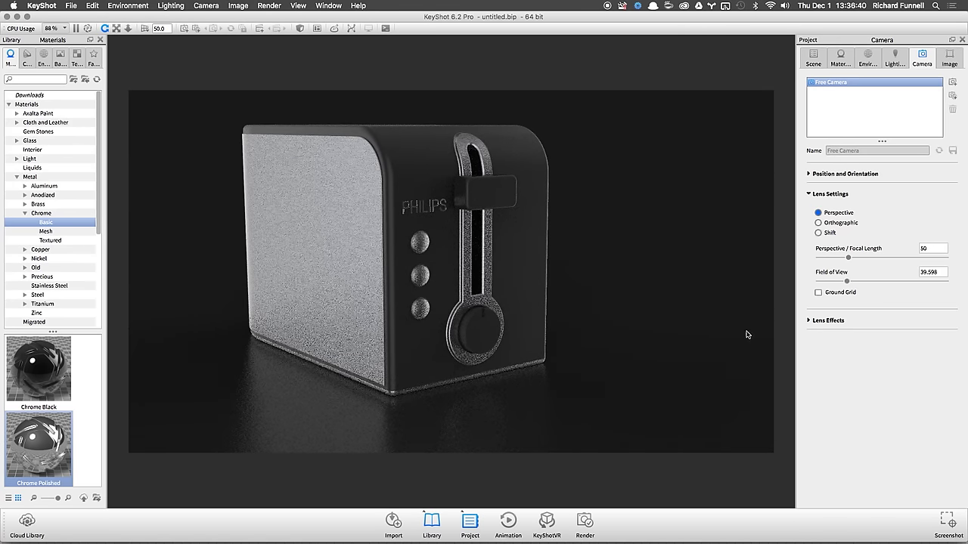
Step: Expand the camera's lens effects and preview the depth-of-field example Toaster DoF.png from the Toaster Images folder in Finder
{"action": "left_click", "coordinate": [810, 319]}
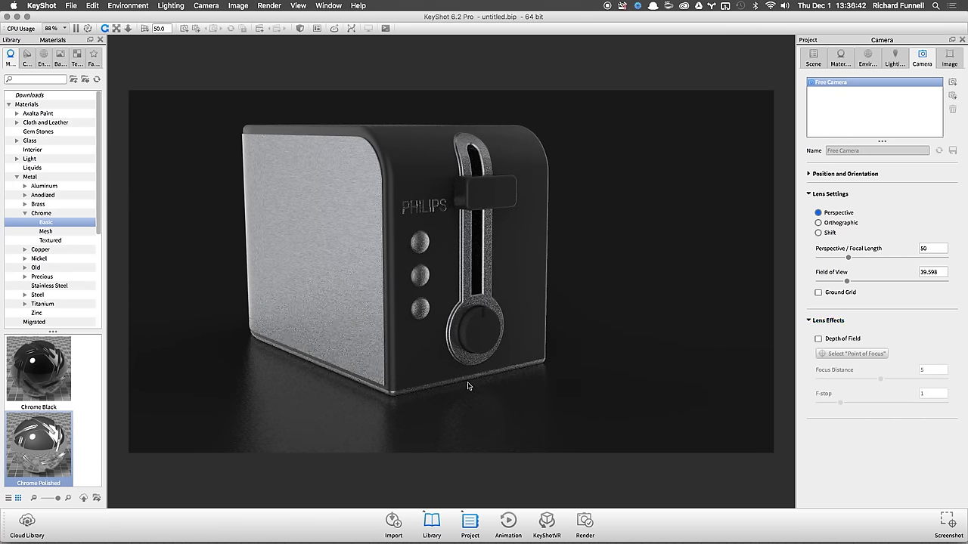
{"action": "left_click", "coordinate": [98, 528]}
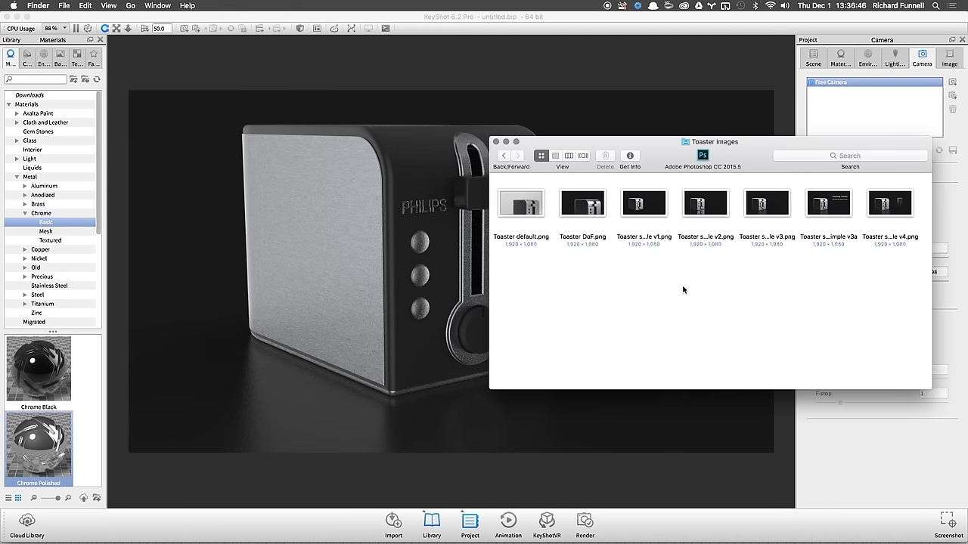
{"action": "left_click", "coordinate": [603, 202]}
{"action": "key", "text": "space"}
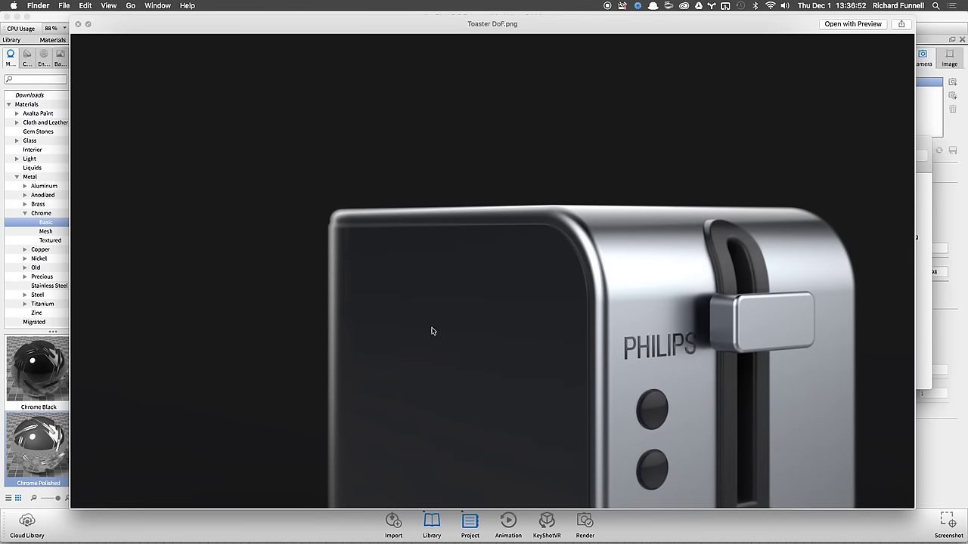
{"action": "key", "text": "space"}
{"action": "left_click", "coordinate": [629, 112]}
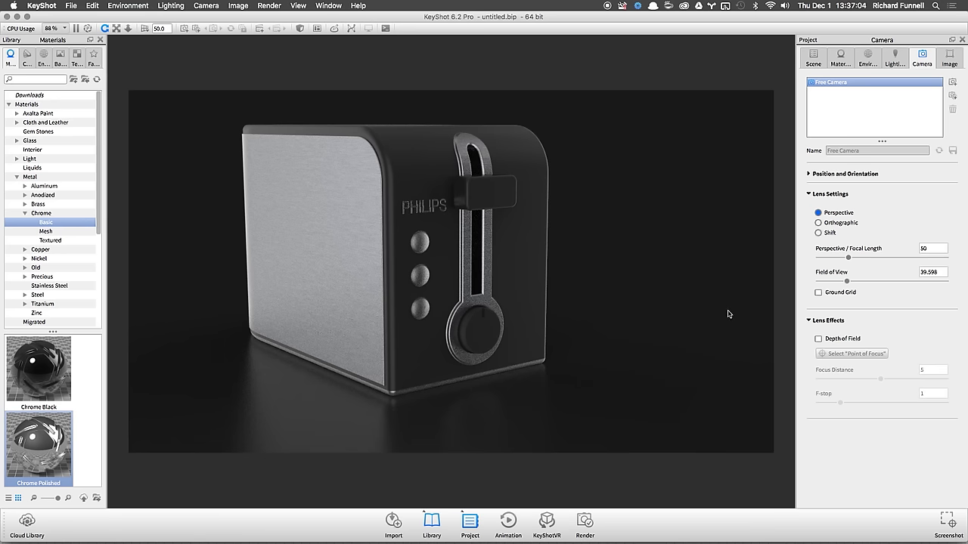
Step: Make the camera look at the PHILIPS logo on the toaster's front and orbit slightly around it
{"action": "left_click", "coordinate": [831, 174]}
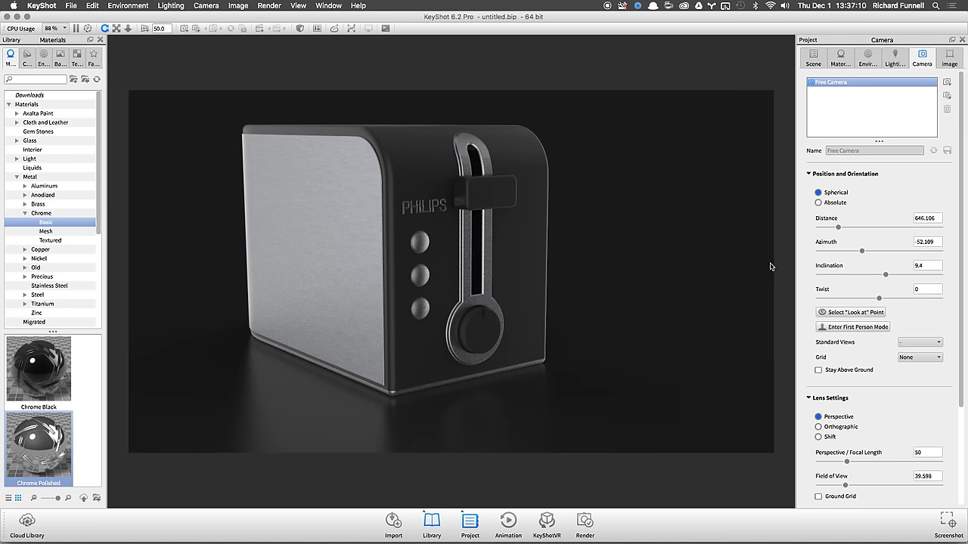
{"action": "right_click", "coordinate": [421, 208]}
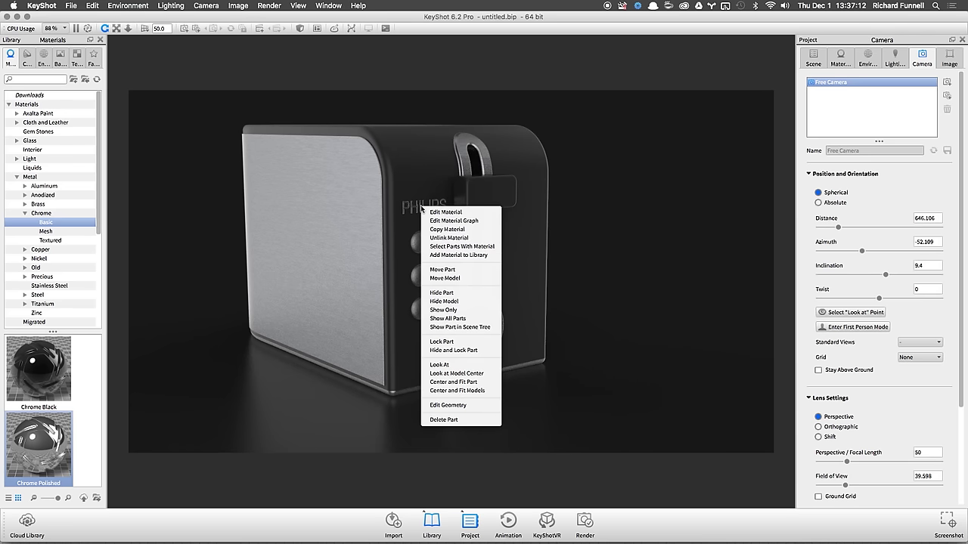
{"action": "left_click", "coordinate": [476, 365]}
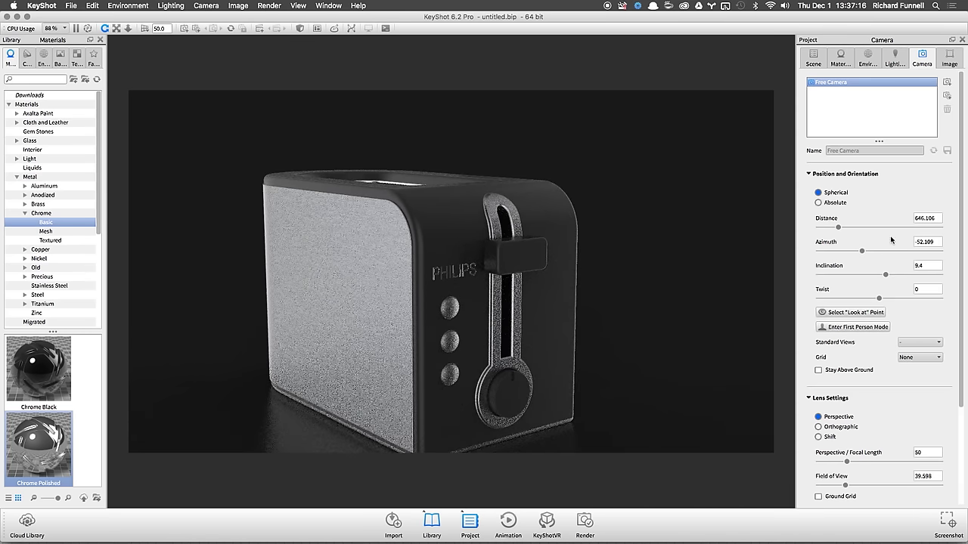
{"action": "left_click_drag", "start_coordinate": [623, 322], "coordinate": [590, 340]}
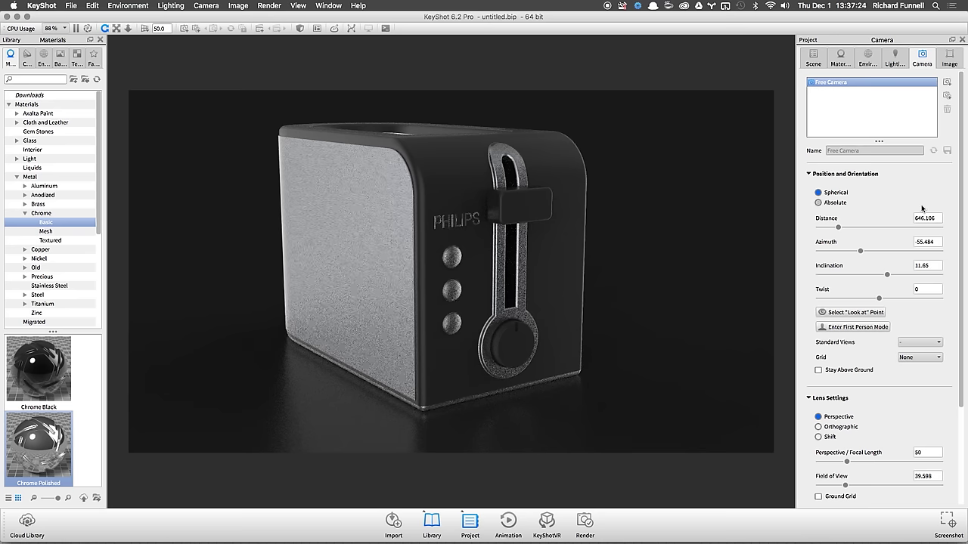
Step: Enable the camera's depth of field and place its focus point near the rear edge of the toaster's large side panel
{"action": "scroll", "coordinate": [855, 185], "scroll_direction": "down", "scroll_amount": 5}
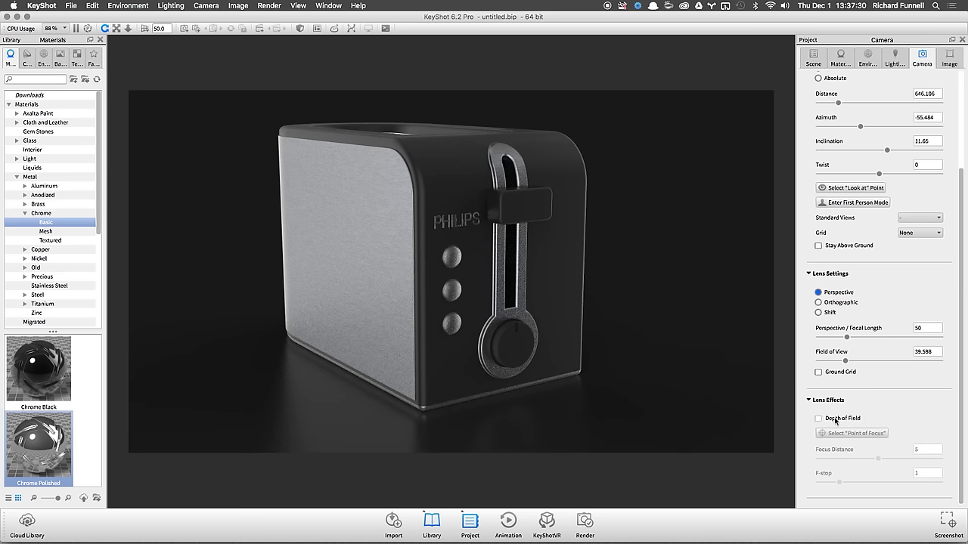
{"action": "left_click", "coordinate": [835, 421]}
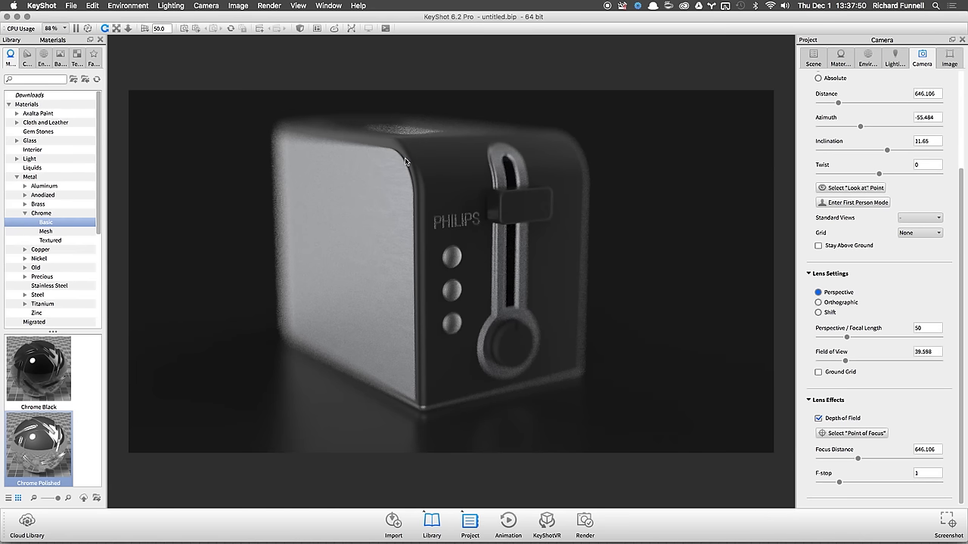
{"action": "left_click", "coordinate": [877, 436]}
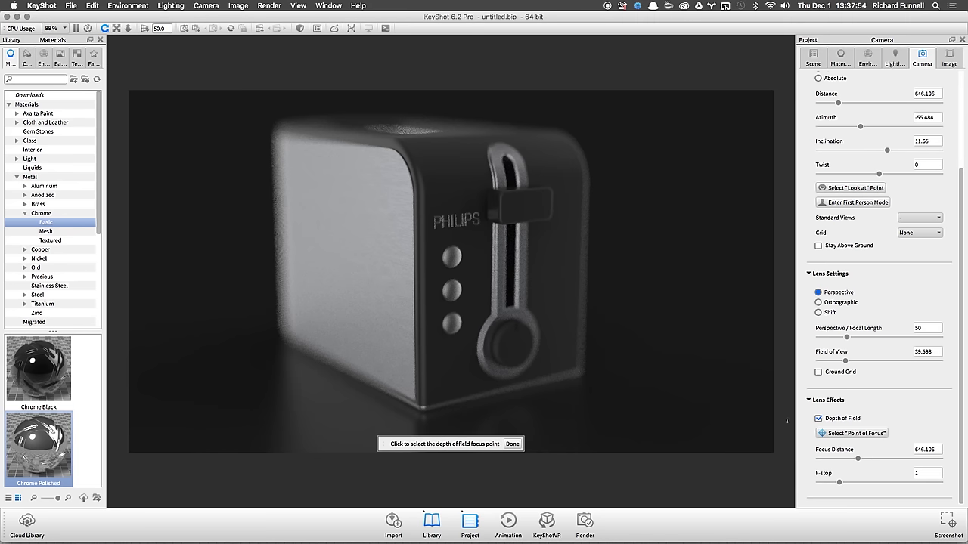
{"action": "left_click", "coordinate": [284, 183]}
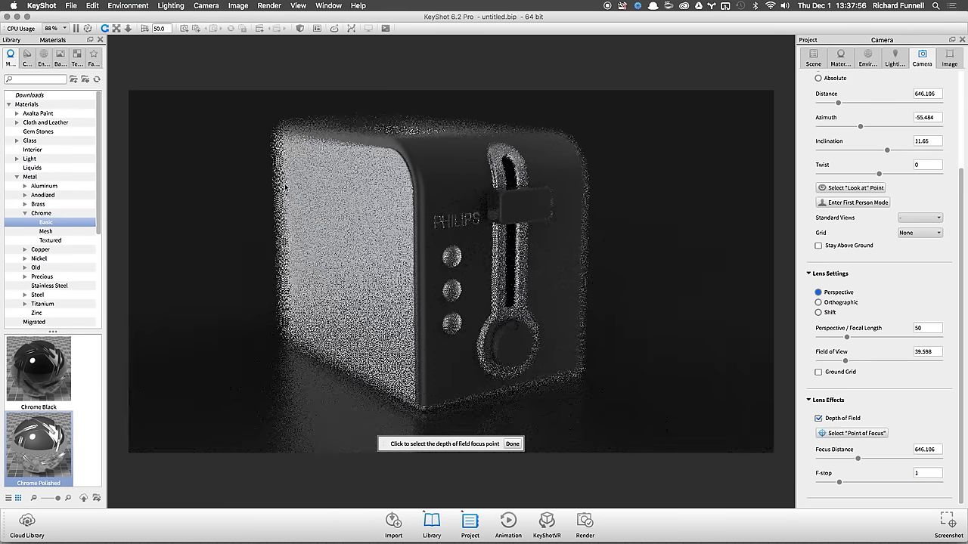
{"action": "double_click", "coordinate": [287, 186]}
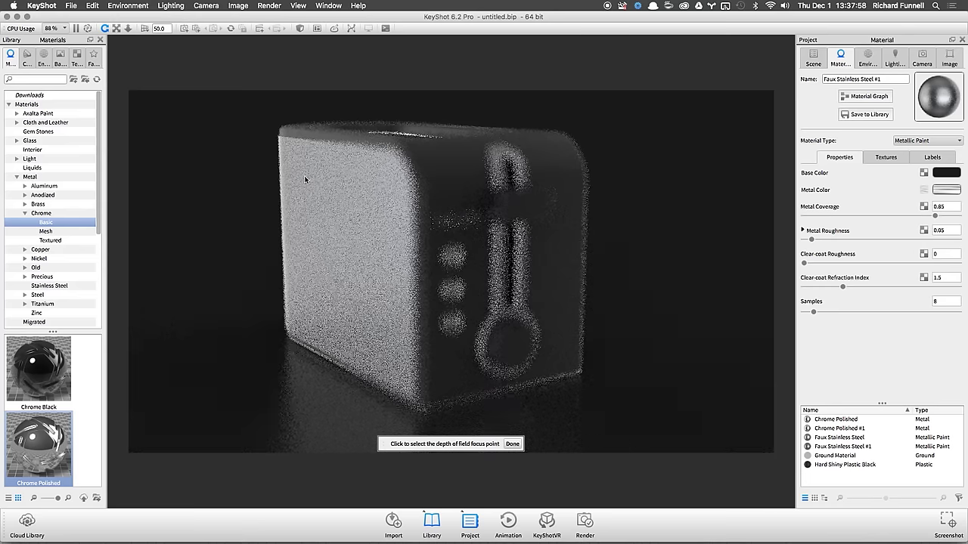
{"action": "left_click", "coordinate": [928, 63]}
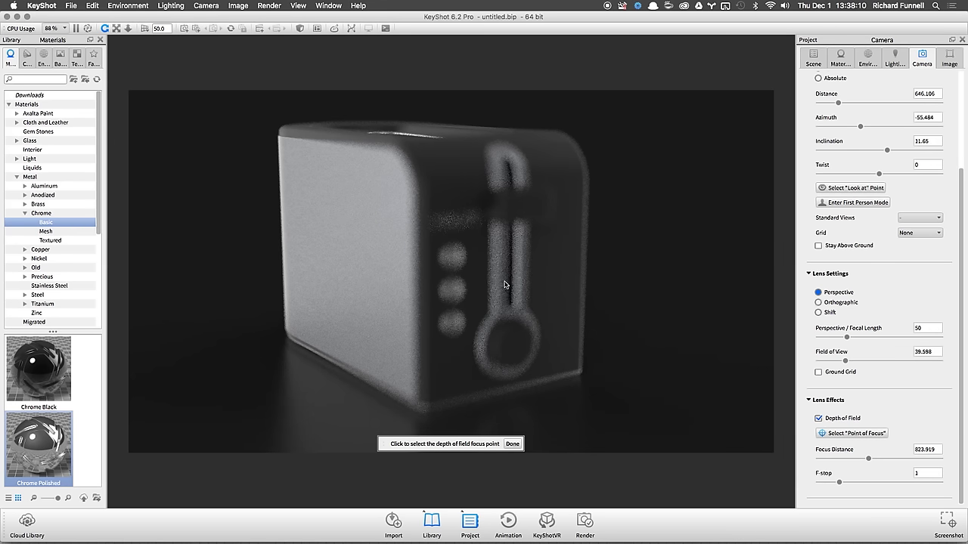
Step: Move the depth-of-field focus point to the toaster's front controls and finish picking the focus
{"action": "double_click", "coordinate": [487, 243]}
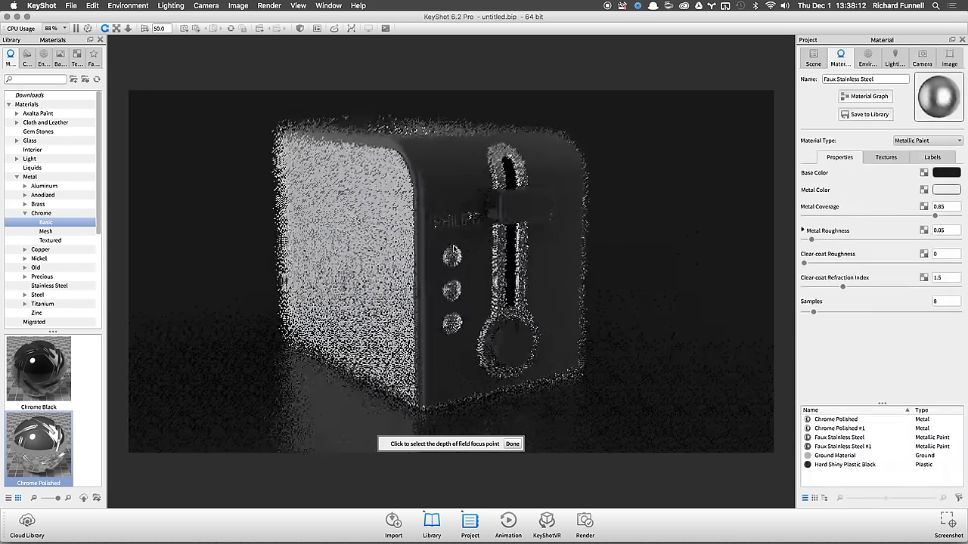
{"action": "left_click", "coordinate": [923, 58]}
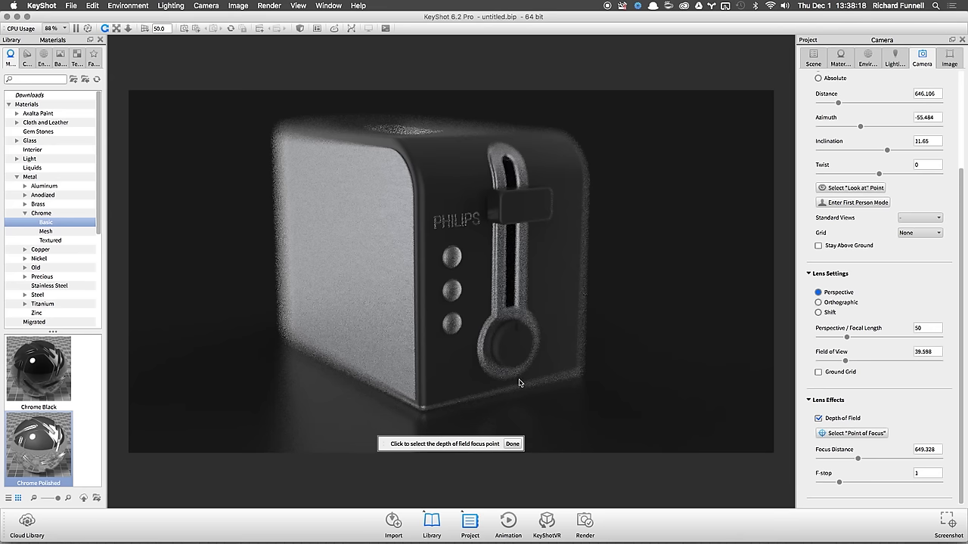
{"action": "left_click", "coordinate": [513, 444]}
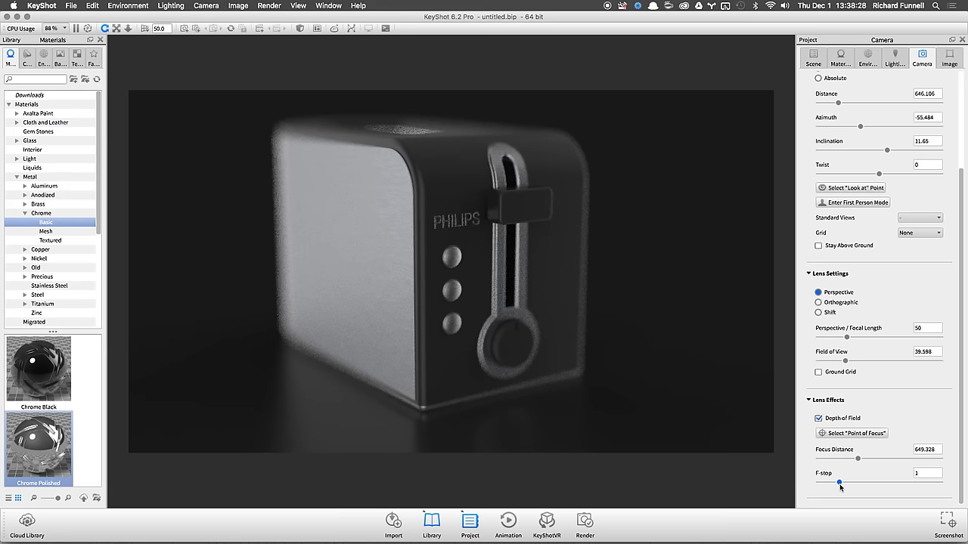
Step: Try very low and higher f-stop values for the depth of field, then set the f-stop to 12
{"action": "left_click_drag", "start_coordinate": [840, 484], "coordinate": [824, 483]}
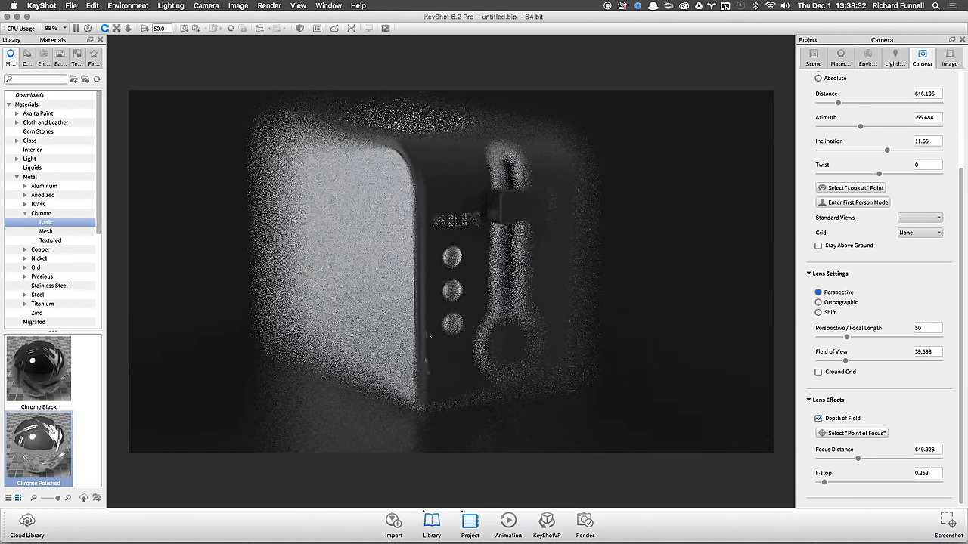
{"action": "left_click_drag", "start_coordinate": [824, 483], "coordinate": [962, 488]}
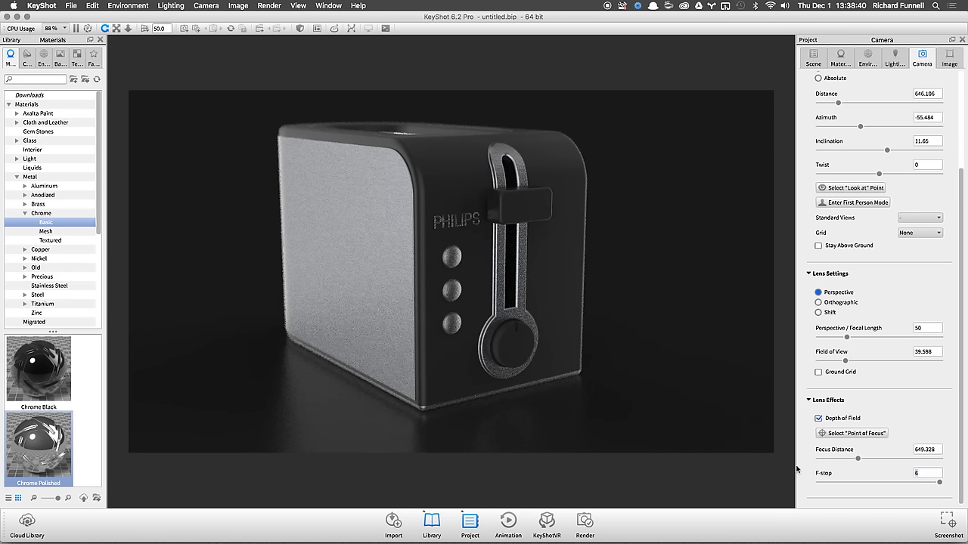
{"action": "key", "text": "BackSpace"}
{"action": "type", "text": "12"}
{"action": "key", "text": "Return"}
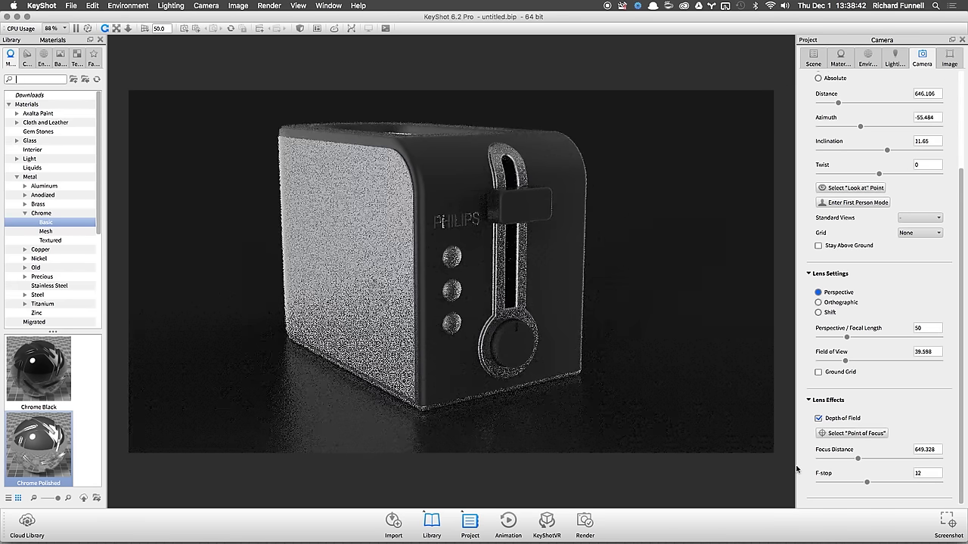
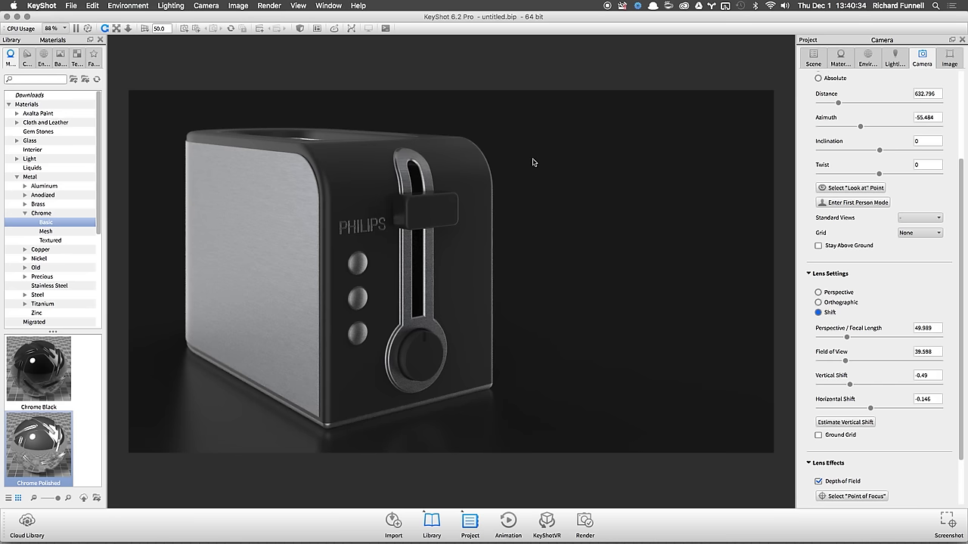
Step: Save the toaster scene under the name CeilingLight on the Desktop
{"action": "key", "text": "super+s"}
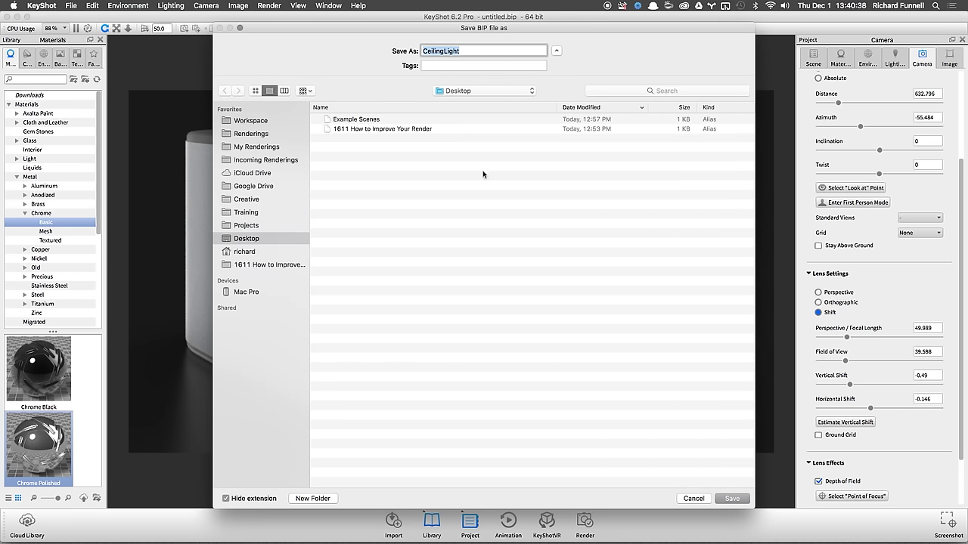
{"action": "left_click", "coordinate": [501, 233]}
{"action": "left_click", "coordinate": [732, 498]}
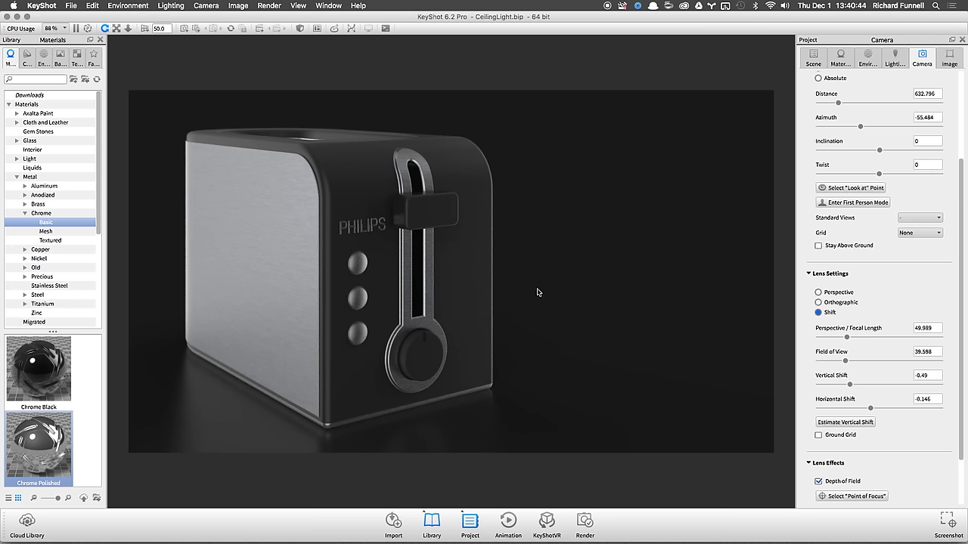
Step: Switch to Finder and open the Backdrop Scene folder within 1611 How to Improve Your Render
{"action": "key", "text": "super+Tab"}
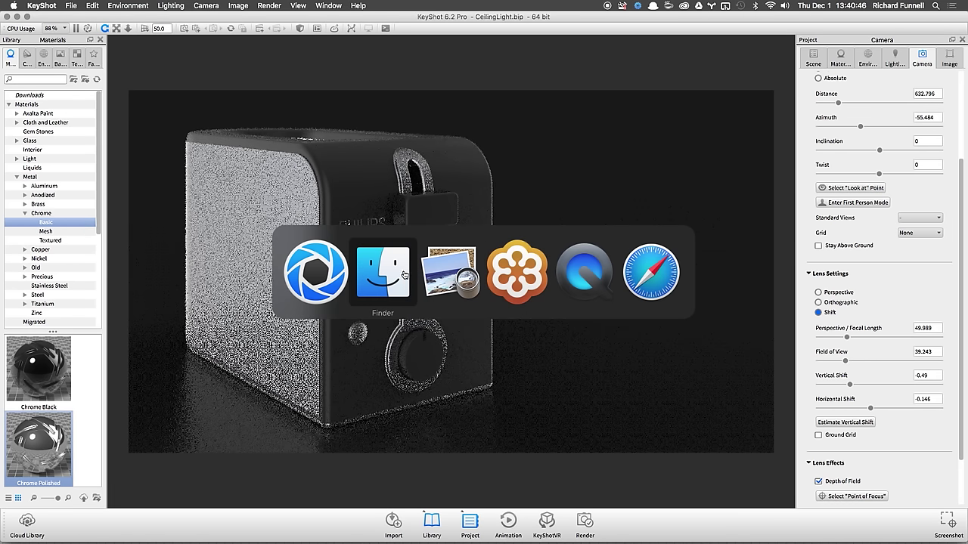
{"action": "key", "text": "super+3"}
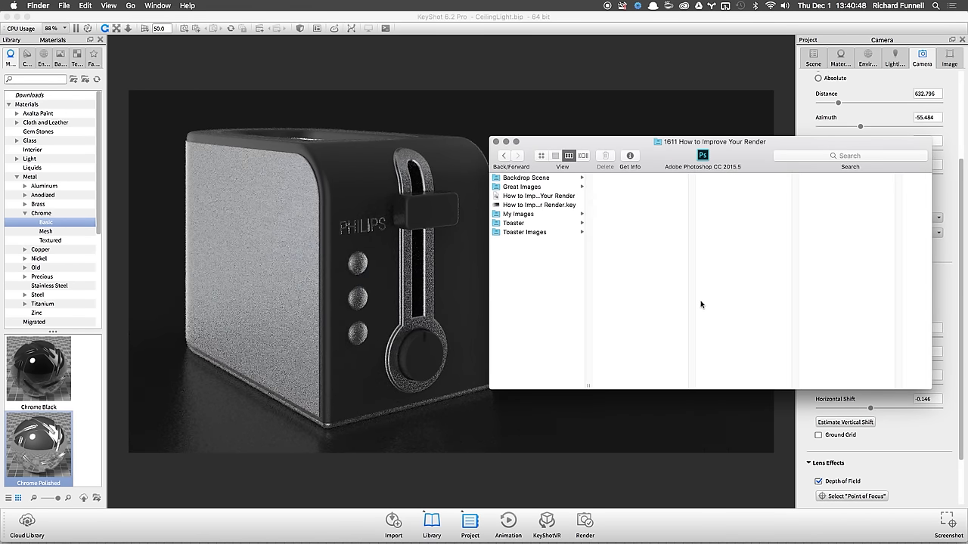
{"action": "key", "text": "Down"}
{"action": "key", "text": "Down"}
{"action": "key", "text": "Down"}
{"action": "key", "text": "Down"}
{"action": "key", "text": "Up"}
{"action": "key", "text": "Up"}
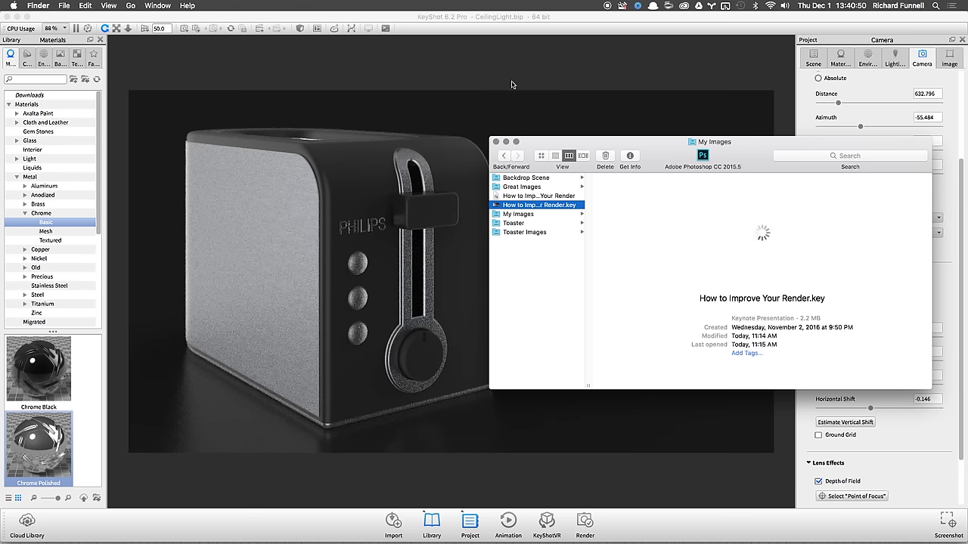
{"action": "left_click", "coordinate": [545, 179]}
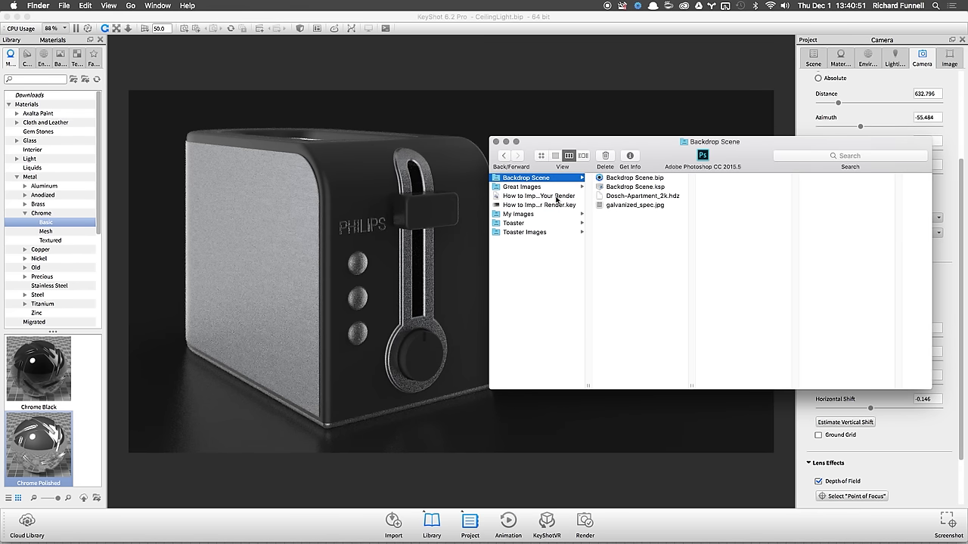
Step: Open Backdrop Scene.bip in KeyShot and preview the Camera Studio Test image from the My Images folder in Finder
{"action": "double_click", "coordinate": [654, 179]}
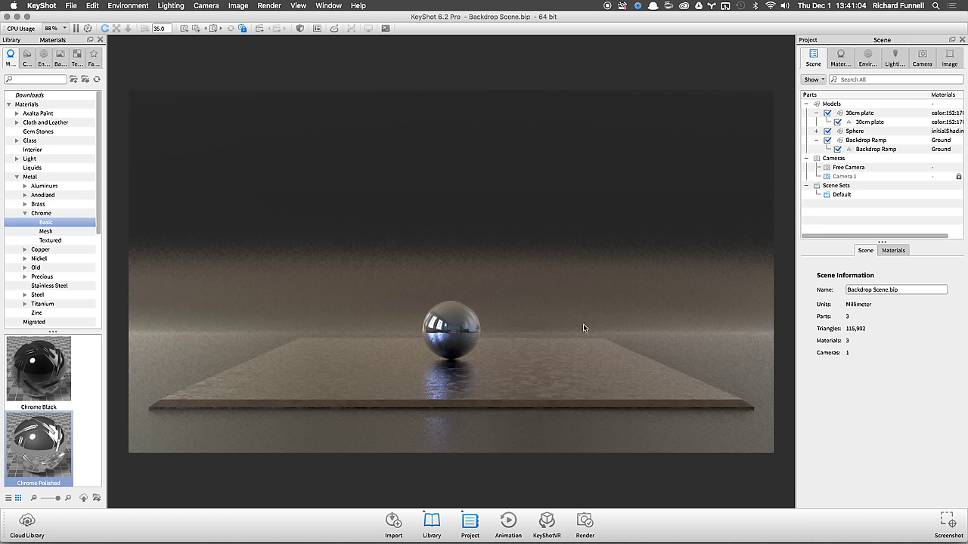
{"action": "key", "text": "super+Tab"}
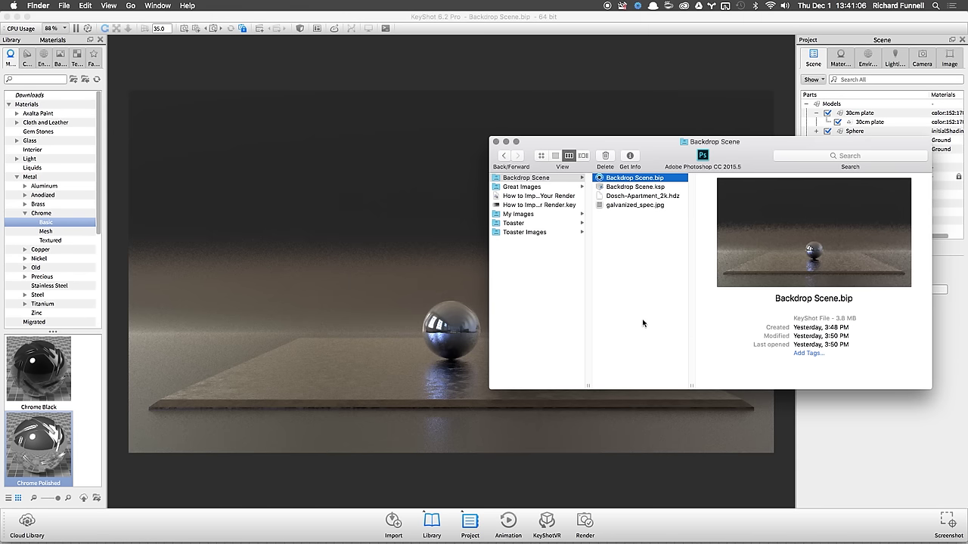
{"action": "left_click", "coordinate": [548, 214]}
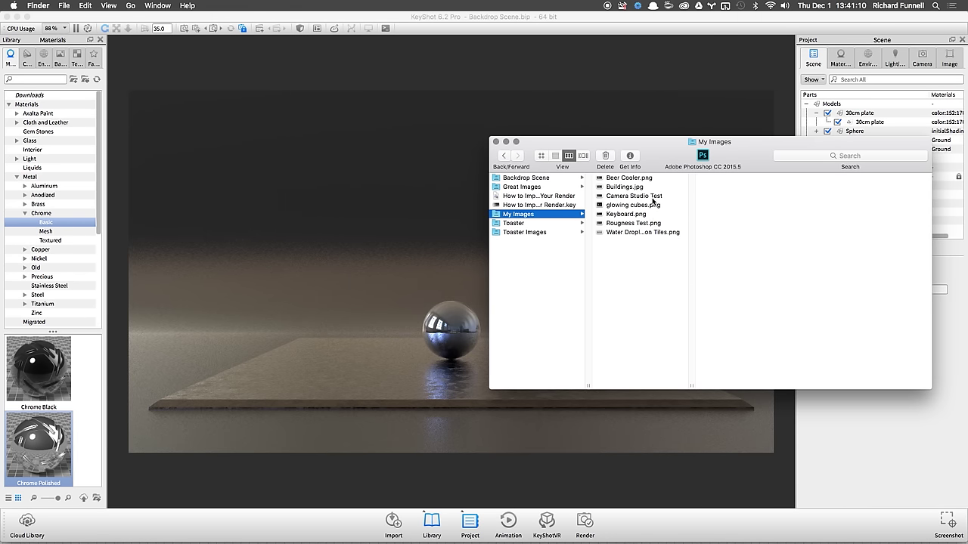
{"action": "left_click", "coordinate": [655, 198]}
{"action": "key", "text": "space"}
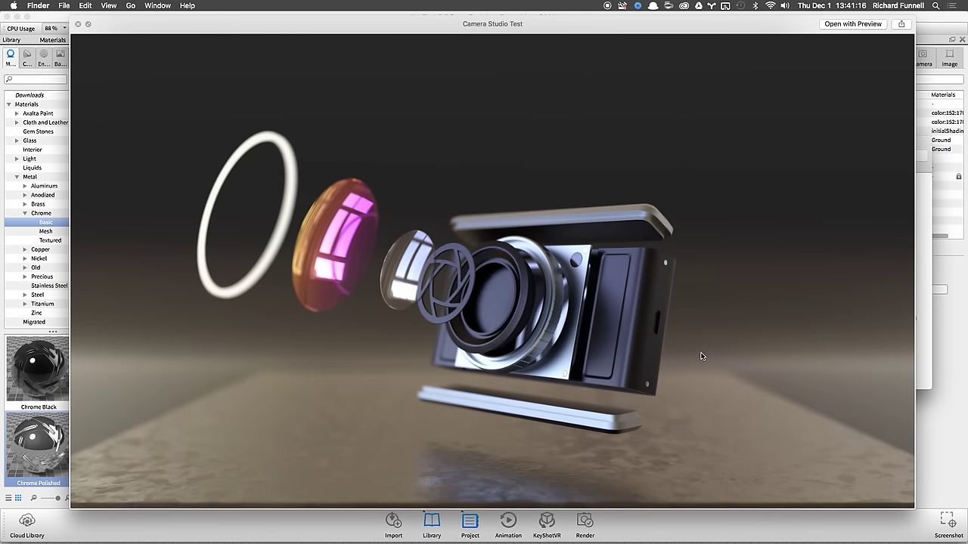
{"action": "key", "text": "space"}
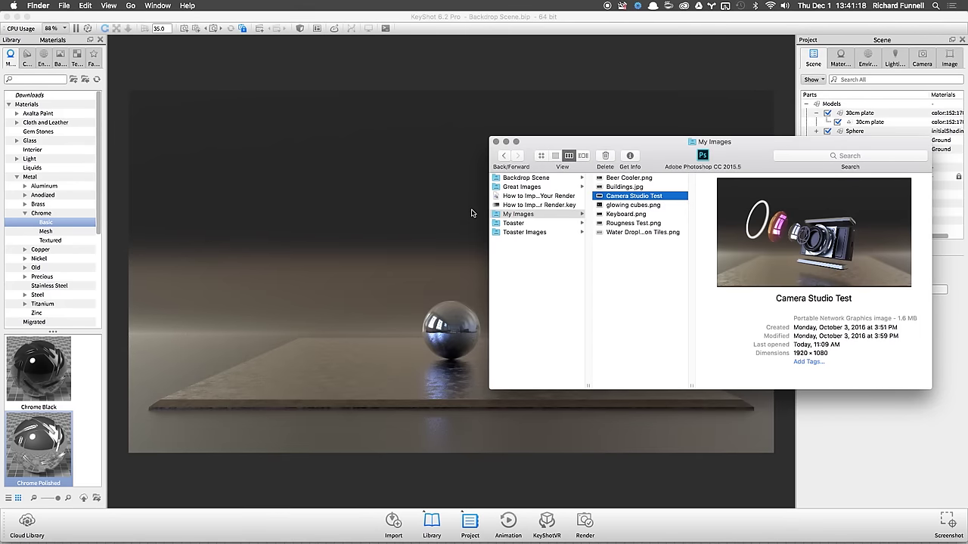
{"action": "left_click_drag", "start_coordinate": [665, 153], "coordinate": [722, 226]}
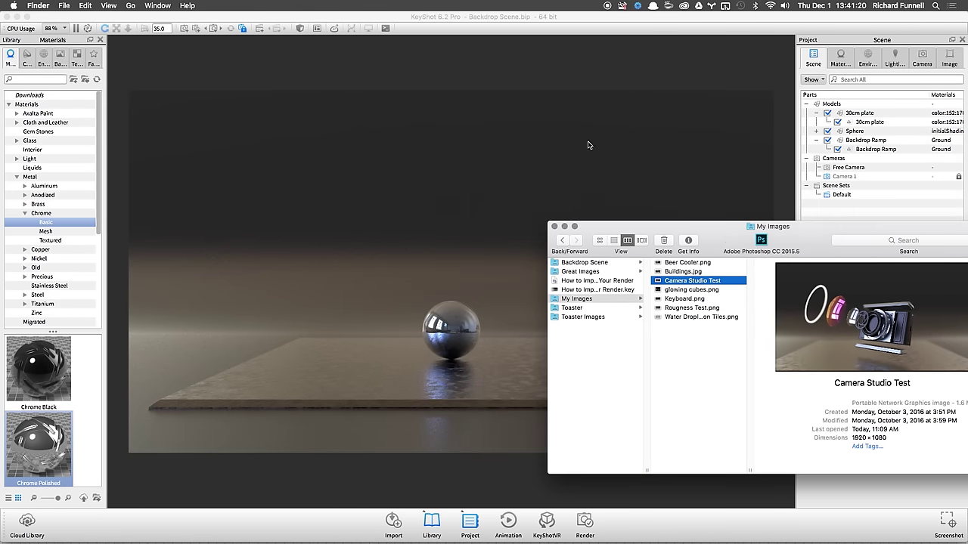
Step: Return to KeyShot, activate the Free Camera and view the whole backdrop ramp from an angle
{"action": "left_click", "coordinate": [544, 176]}
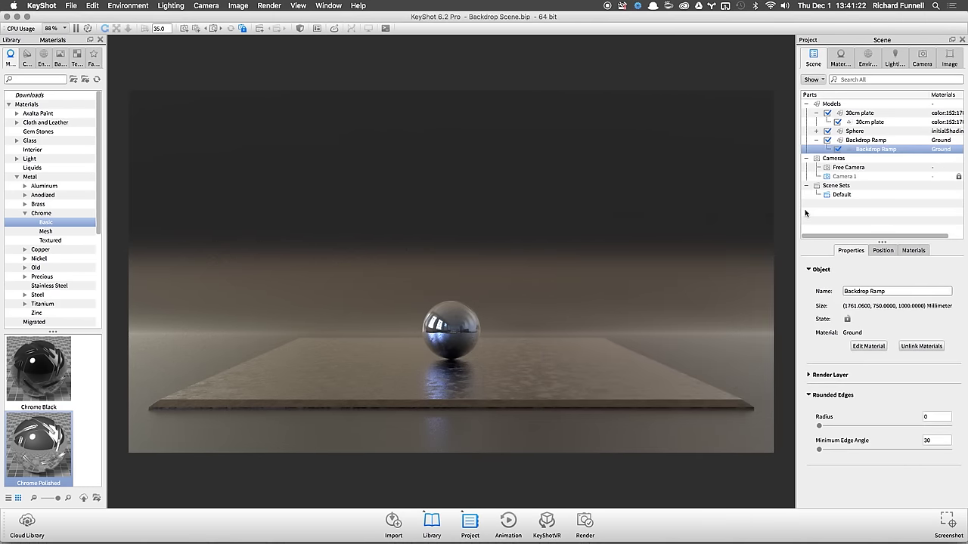
{"action": "left_click", "coordinate": [877, 229]}
{"action": "left_click", "coordinate": [923, 55]}
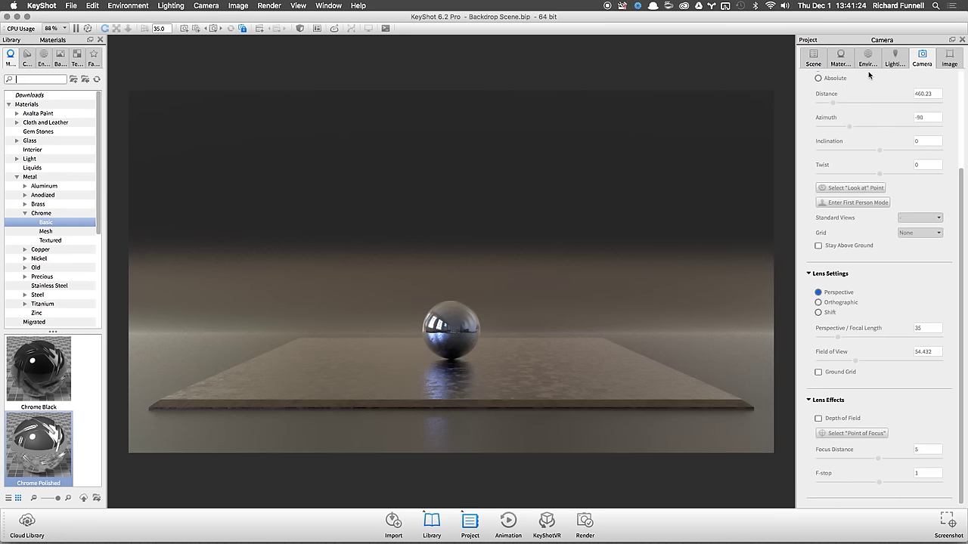
{"action": "left_click", "coordinate": [868, 83]}
{"action": "left_click", "coordinate": [814, 56]}
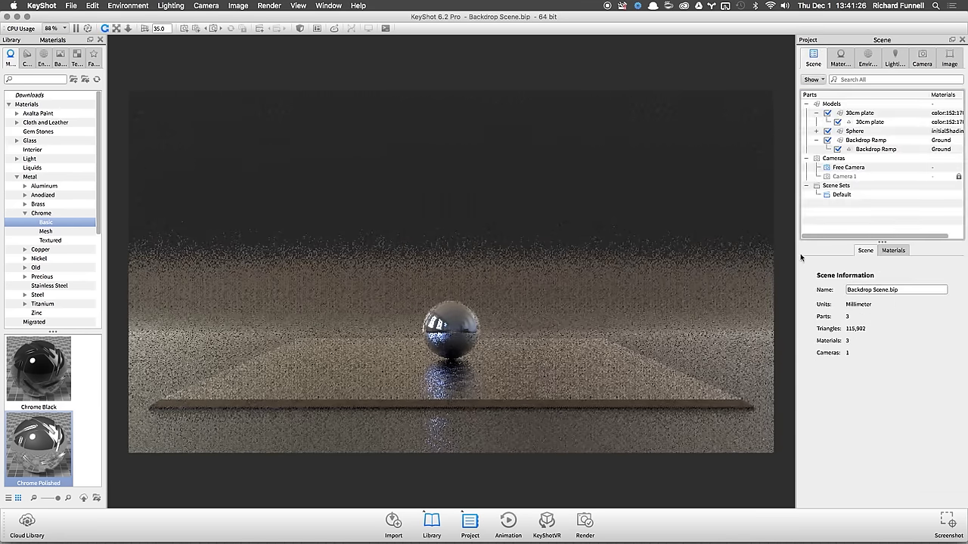
{"action": "scroll", "coordinate": [443, 266], "scroll_direction": "down", "scroll_amount": 3}
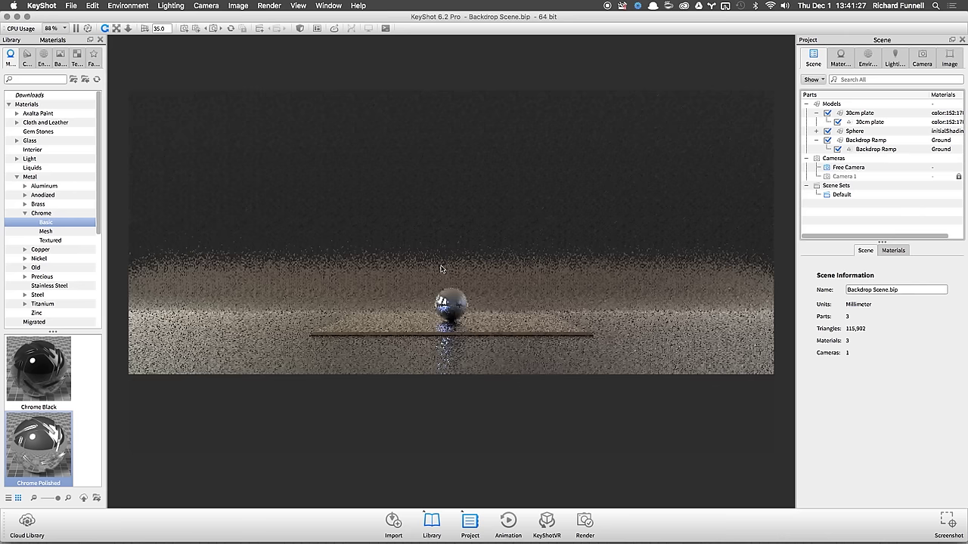
{"action": "left_click_drag", "start_coordinate": [442, 268], "coordinate": [529, 296]}
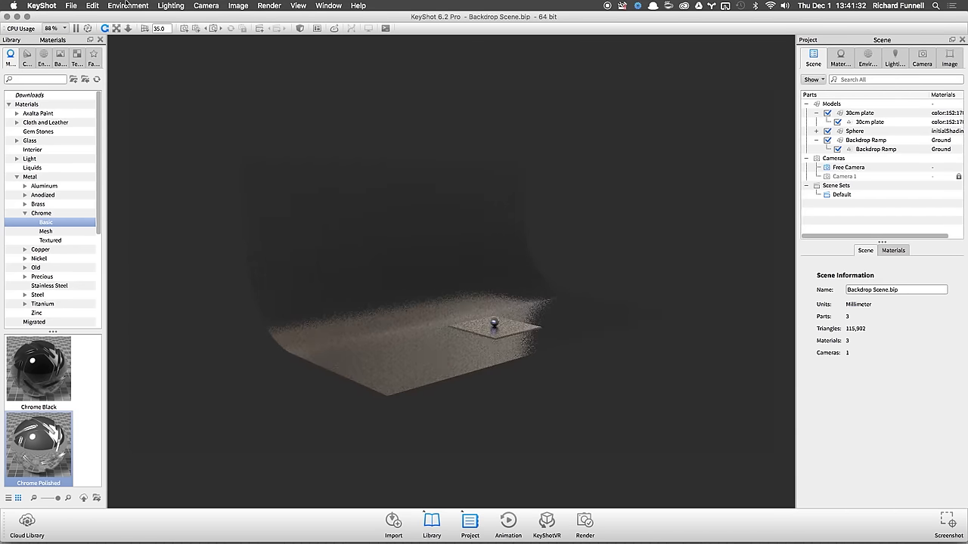
Step: Review the Add Geometry options, and highlight the Backdrop Ramp and examine its Ground material
{"action": "left_click", "coordinate": [93, 5]}
{"action": "mouse_move", "coordinate": [162, 42]}
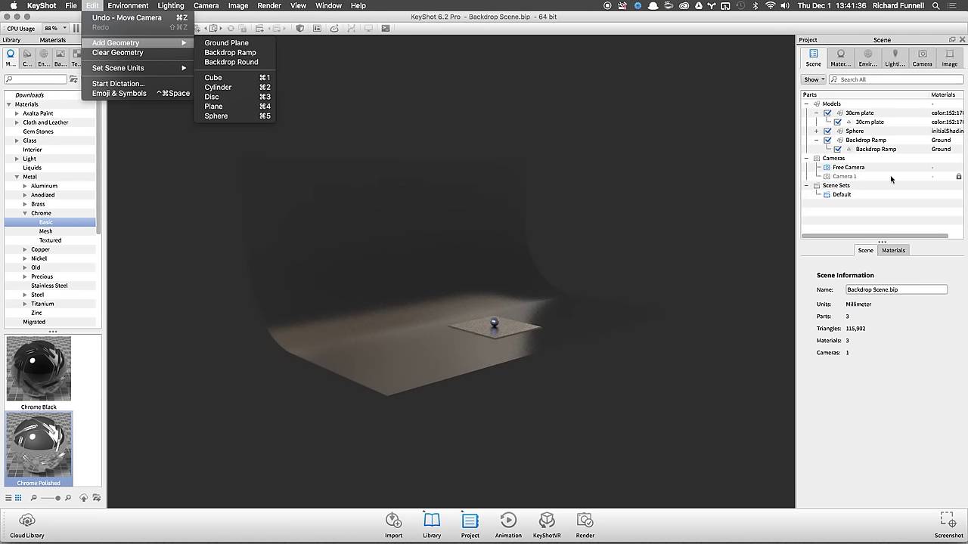
{"action": "left_click", "coordinate": [886, 142]}
{"action": "left_click", "coordinate": [886, 141]}
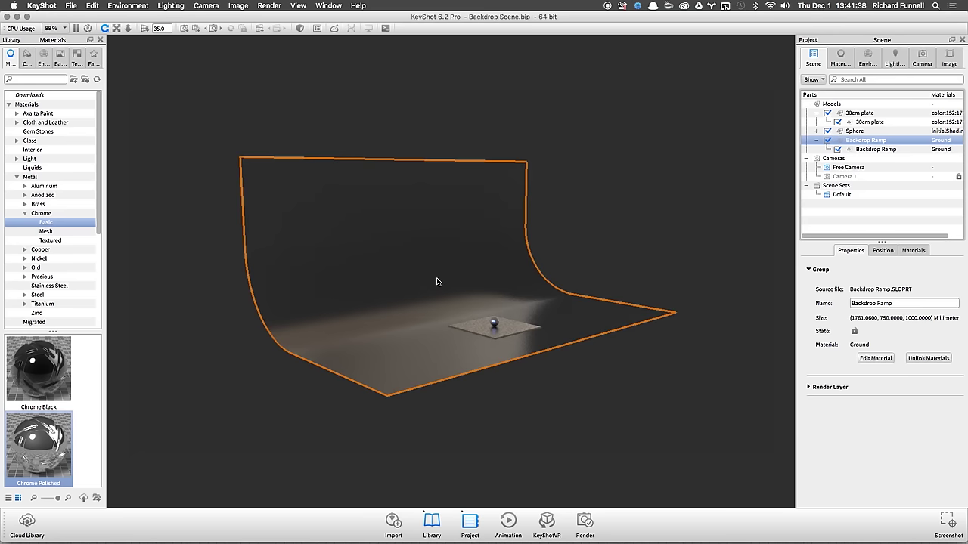
{"action": "double_click", "coordinate": [443, 233]}
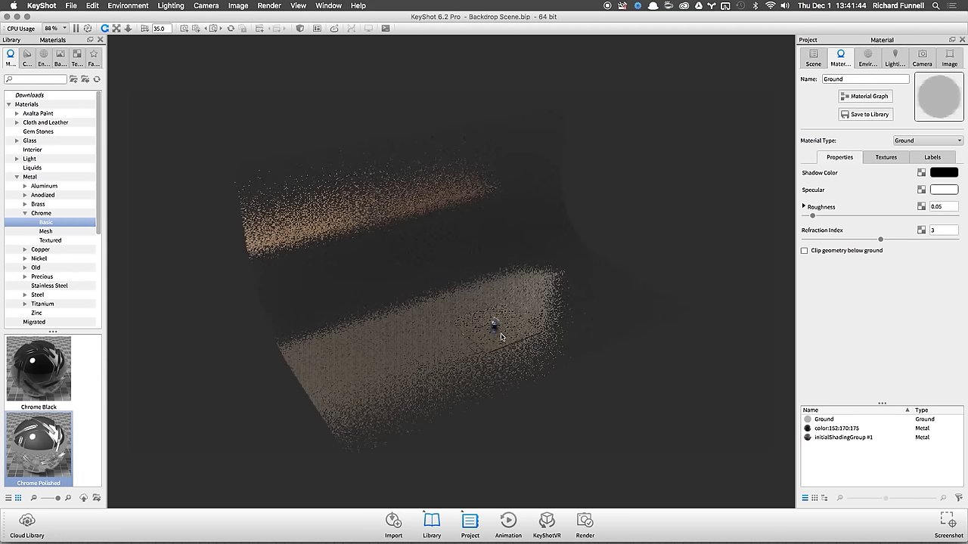
{"action": "left_click_drag", "start_coordinate": [756, 207], "coordinate": [551, 331]}
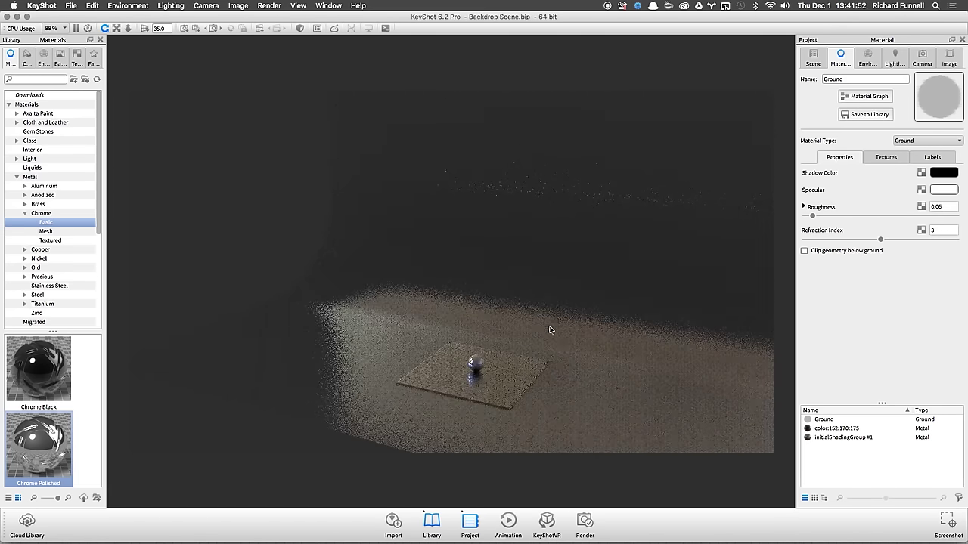
Step: Set the environment background to Lighting Environment and look around the room surrounding the sphere and plate
{"action": "left_click", "coordinate": [867, 57]}
{"action": "left_click", "coordinate": [849, 231]}
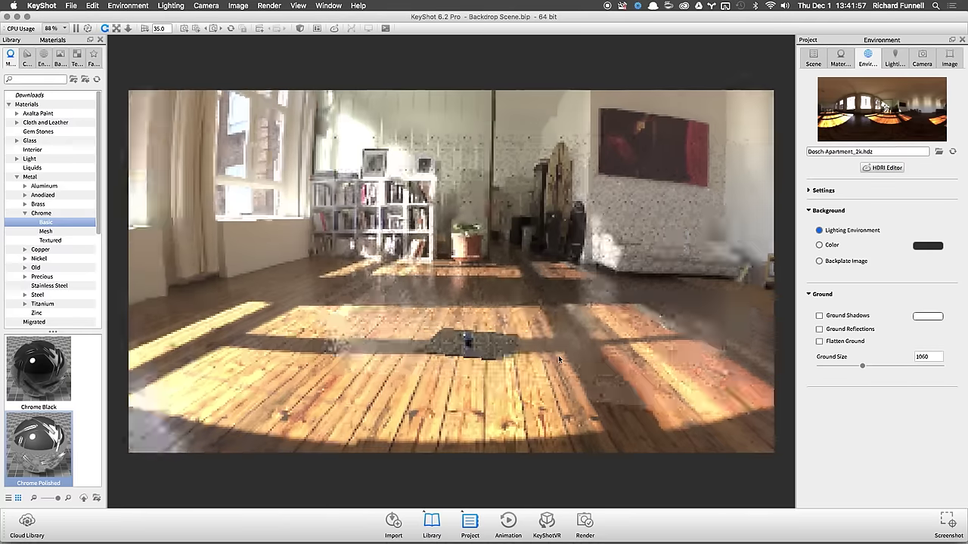
{"action": "left_click_drag", "start_coordinate": [558, 356], "coordinate": [356, 218]}
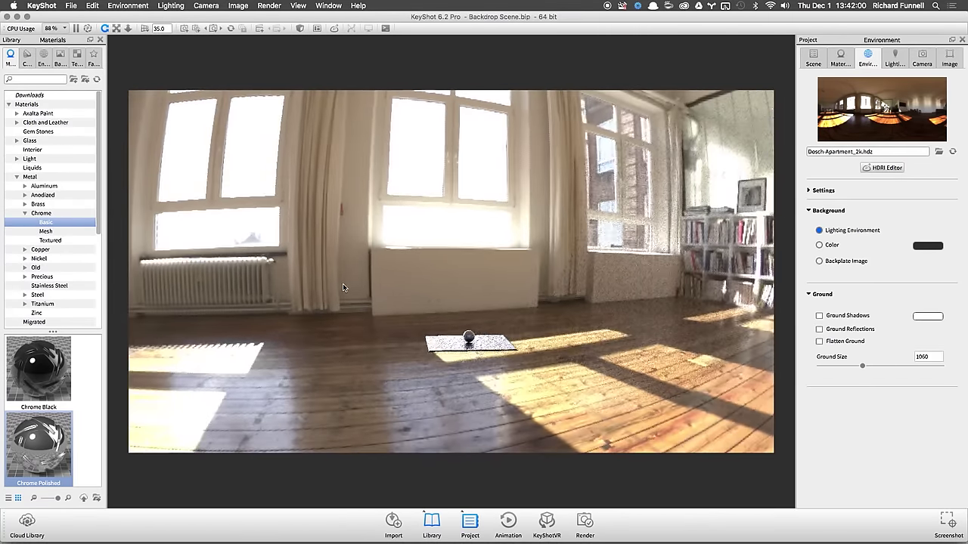
{"action": "left_click_drag", "start_coordinate": [386, 280], "coordinate": [604, 316]}
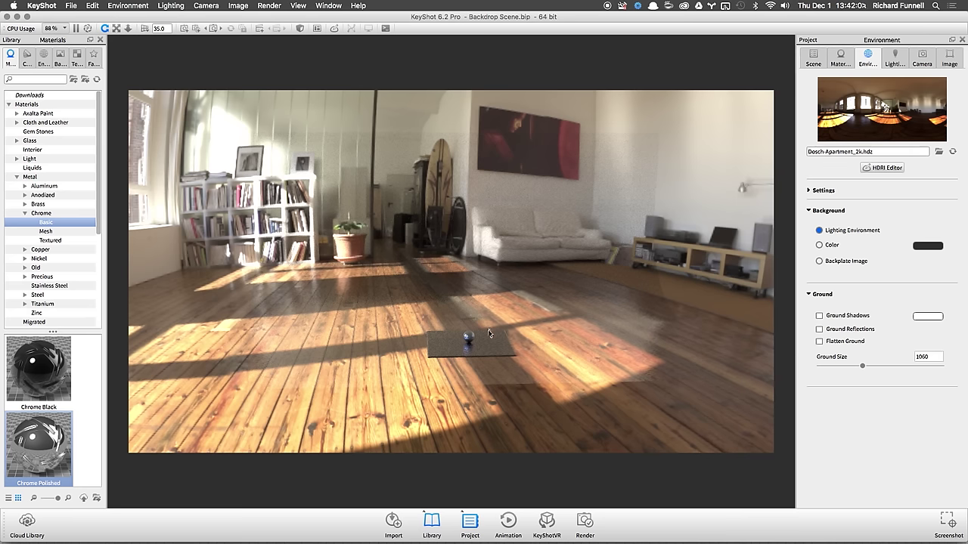
Step: Activate Camera 1, preview the Camera Studio Test image in Finder for comparison and return to KeyShot
{"action": "left_click", "coordinate": [921, 58]}
{"action": "left_click", "coordinate": [840, 91]}
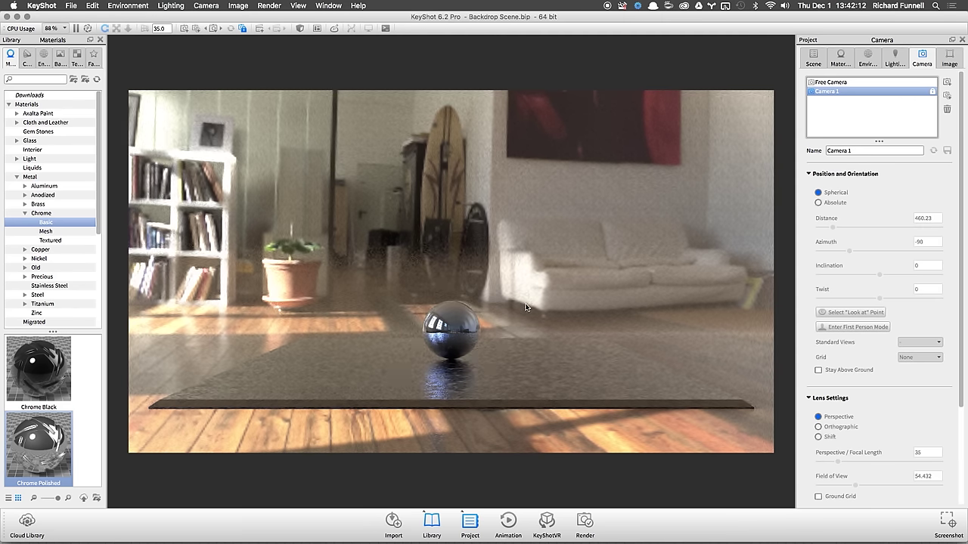
{"action": "key", "text": "super+Tab"}
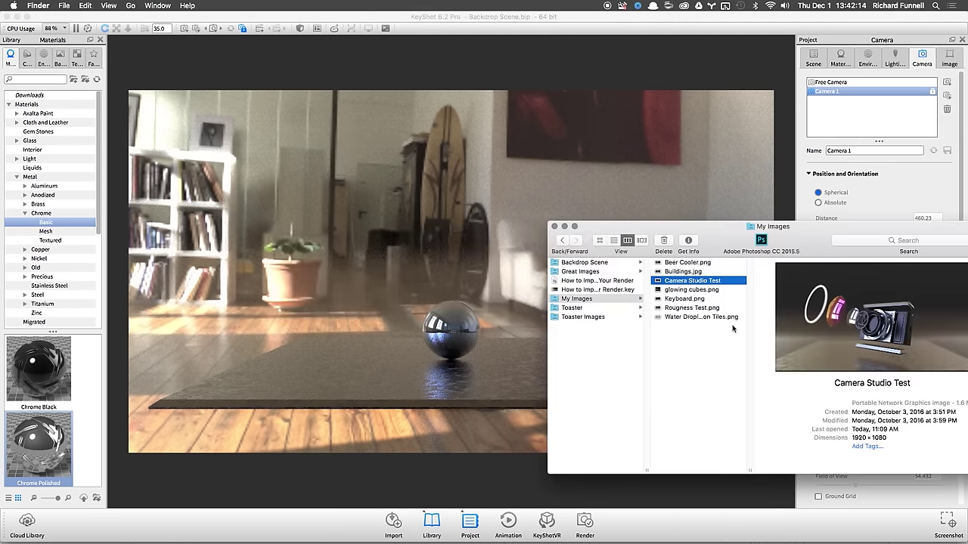
{"action": "key", "text": "space"}
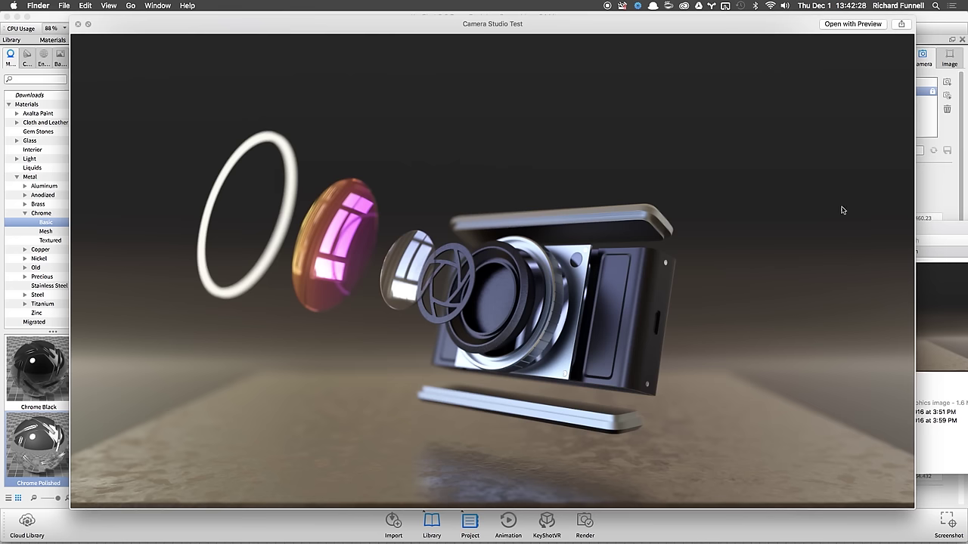
{"action": "key", "text": "super+Tab"}
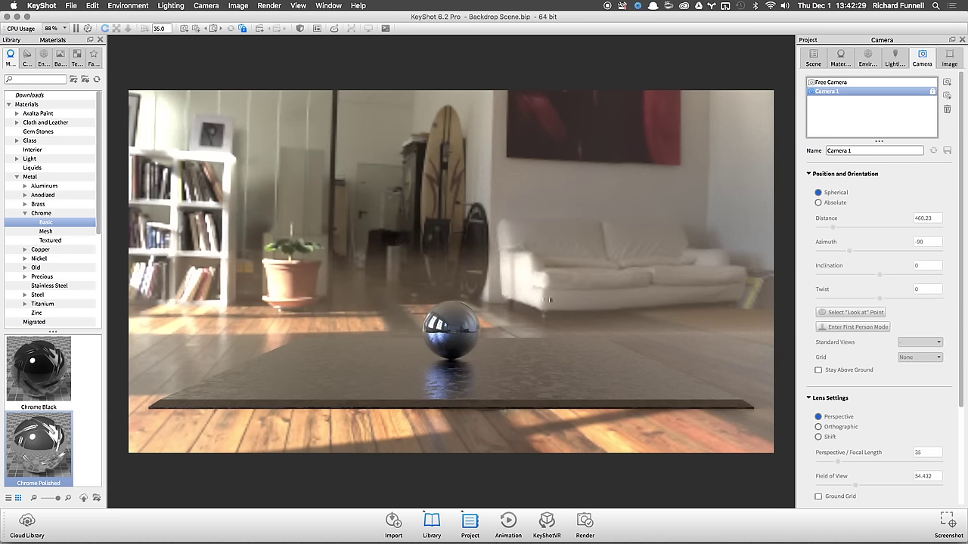
Step: Set the environment background to Color and check the Backdrop Ramp part in the scene tree
{"action": "left_click", "coordinate": [867, 59]}
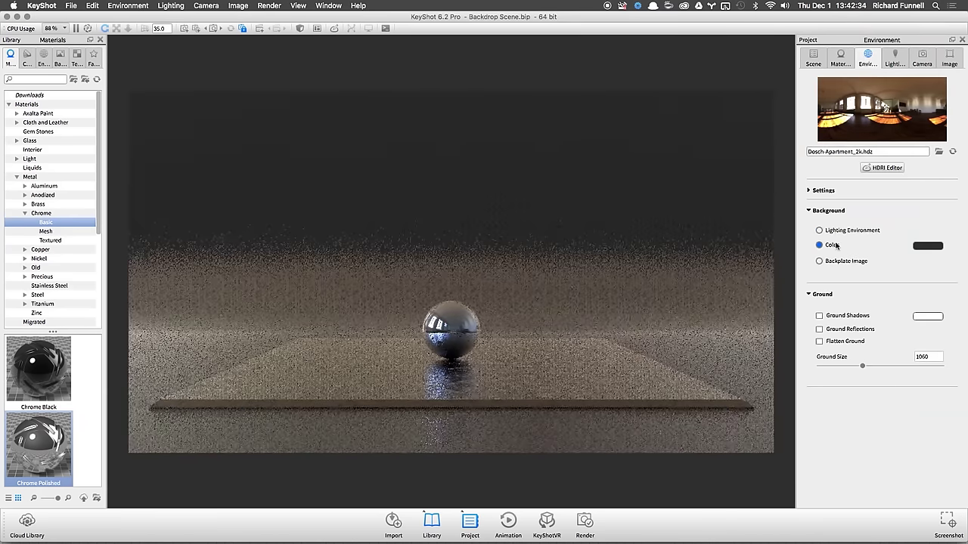
{"action": "left_click", "coordinate": [820, 59]}
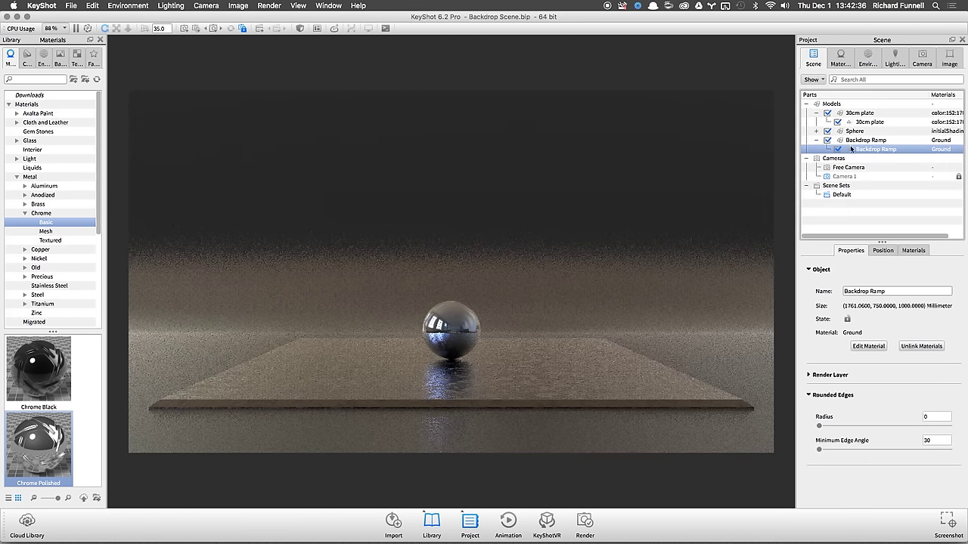
{"action": "left_click", "coordinate": [862, 216]}
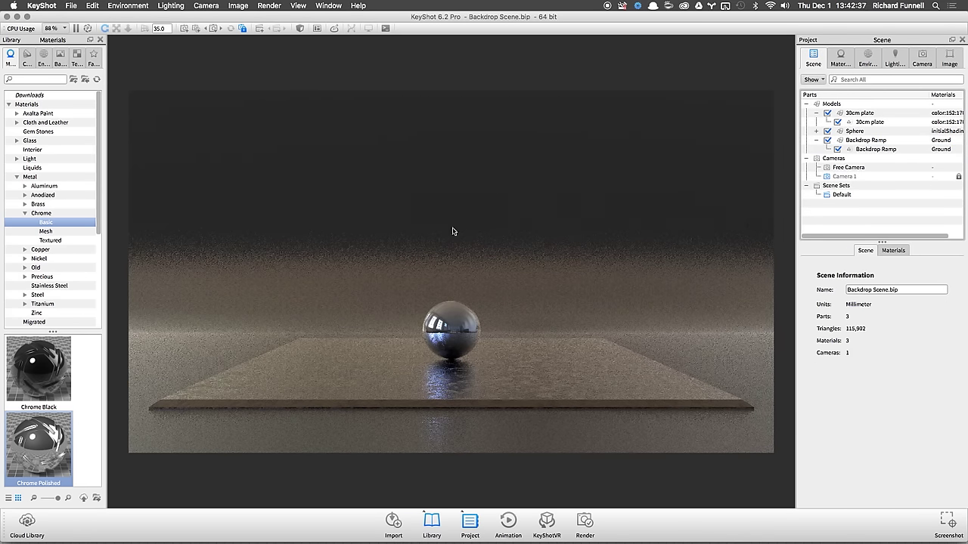
Step: Try a light grey background color with 0% saturation and a value of 72%
{"action": "left_click", "coordinate": [874, 60]}
{"action": "left_click", "coordinate": [930, 245]}
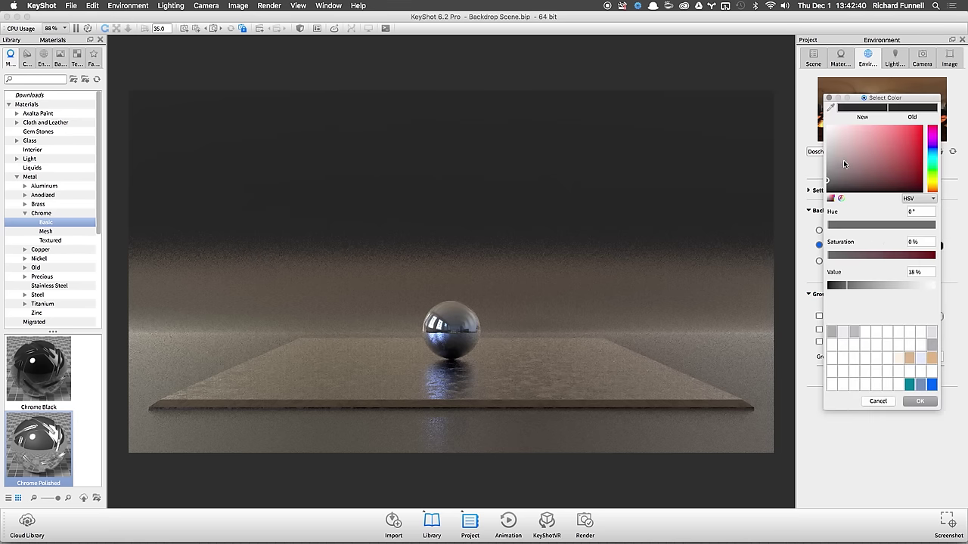
{"action": "left_click_drag", "start_coordinate": [846, 165], "coordinate": [809, 148]}
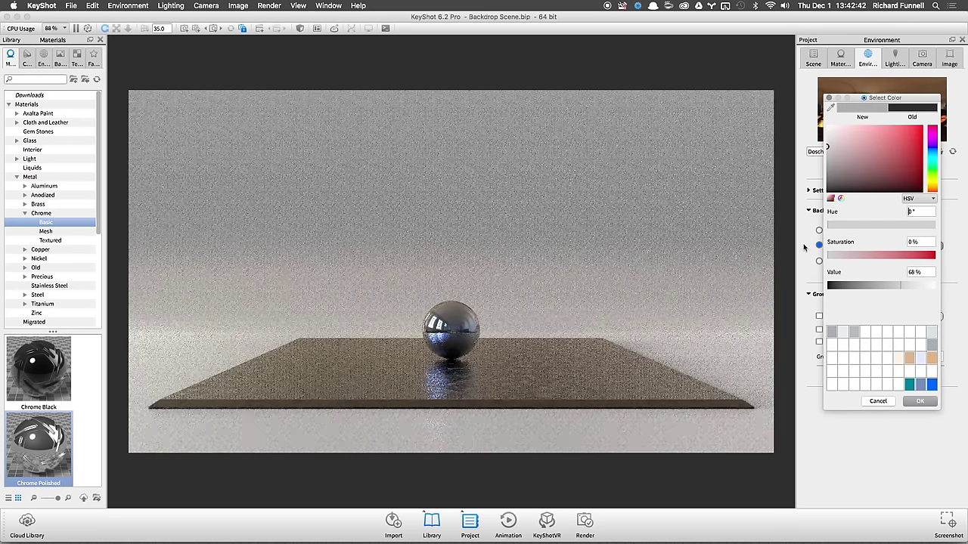
{"action": "left_click_drag", "start_coordinate": [904, 162], "coordinate": [786, 145]}
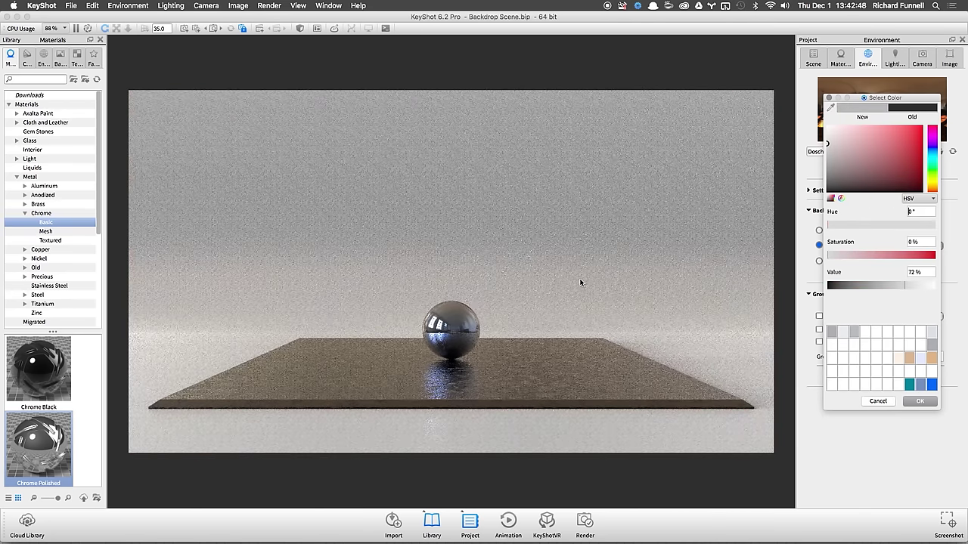
{"action": "left_click", "coordinate": [877, 401]}
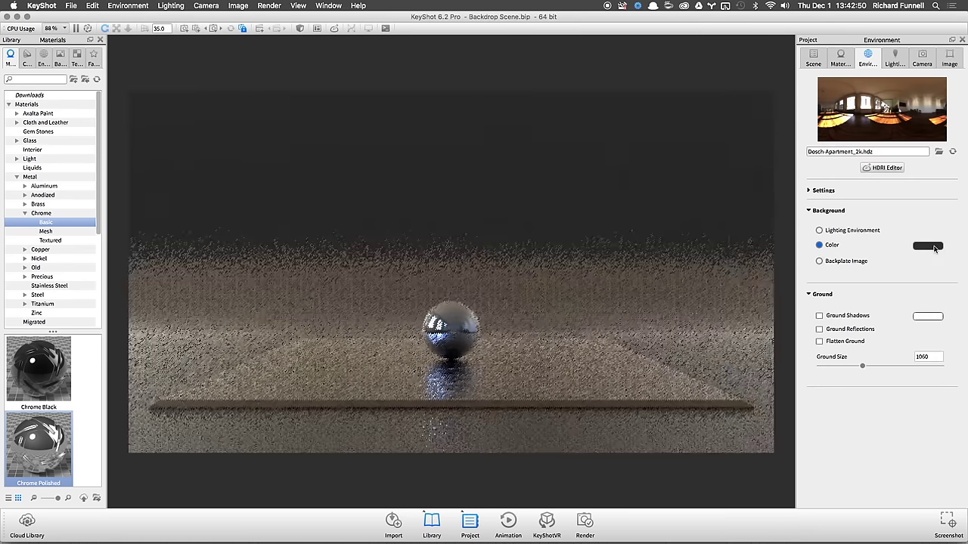
{"action": "left_click", "coordinate": [936, 247]}
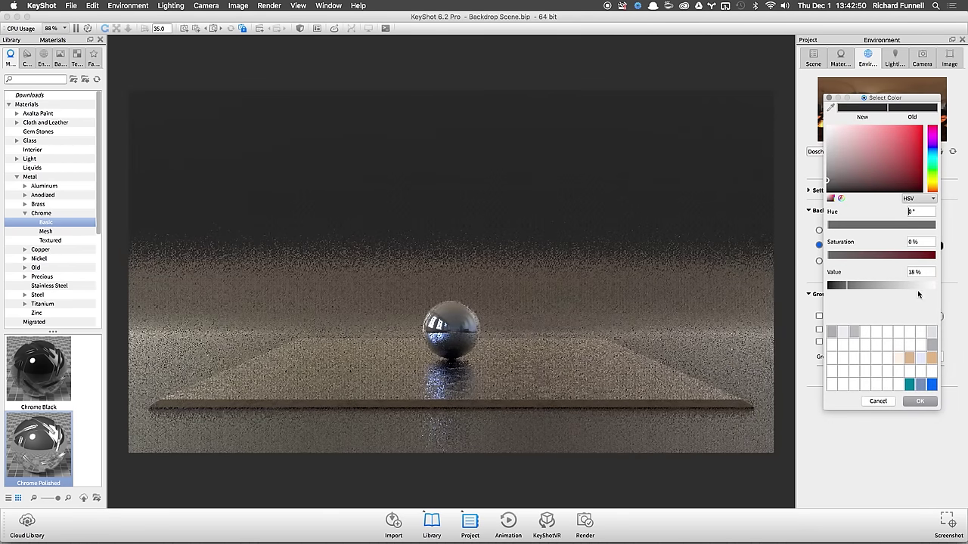
{"action": "left_click", "coordinate": [876, 400]}
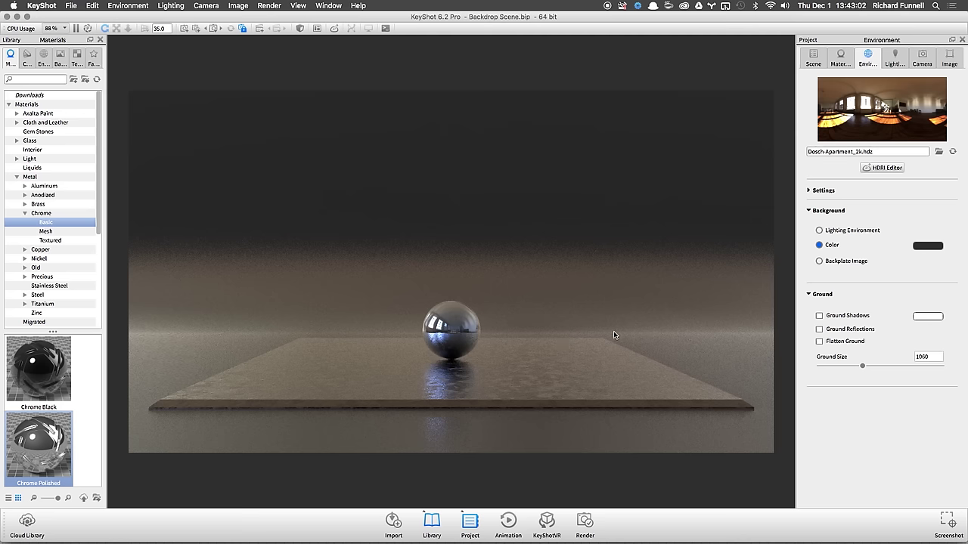
Step: Examine the textures and properties of the 30cm plate's metal material
{"action": "left_click", "coordinate": [533, 334]}
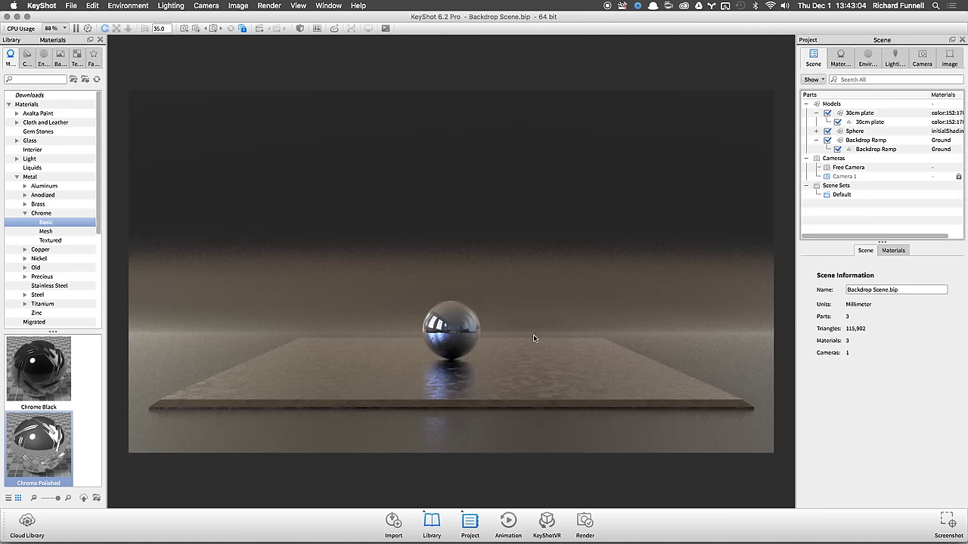
{"action": "double_click", "coordinate": [527, 356]}
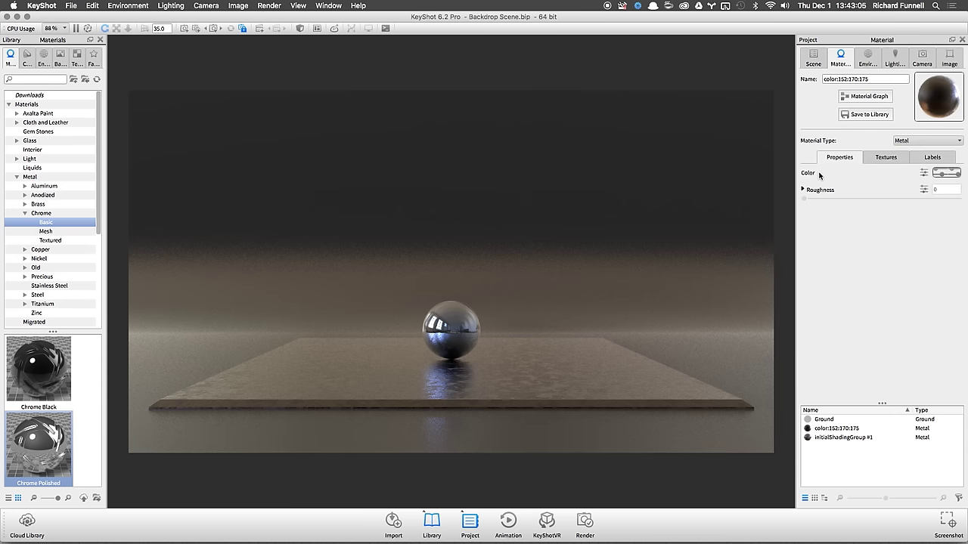
{"action": "left_click", "coordinate": [894, 159]}
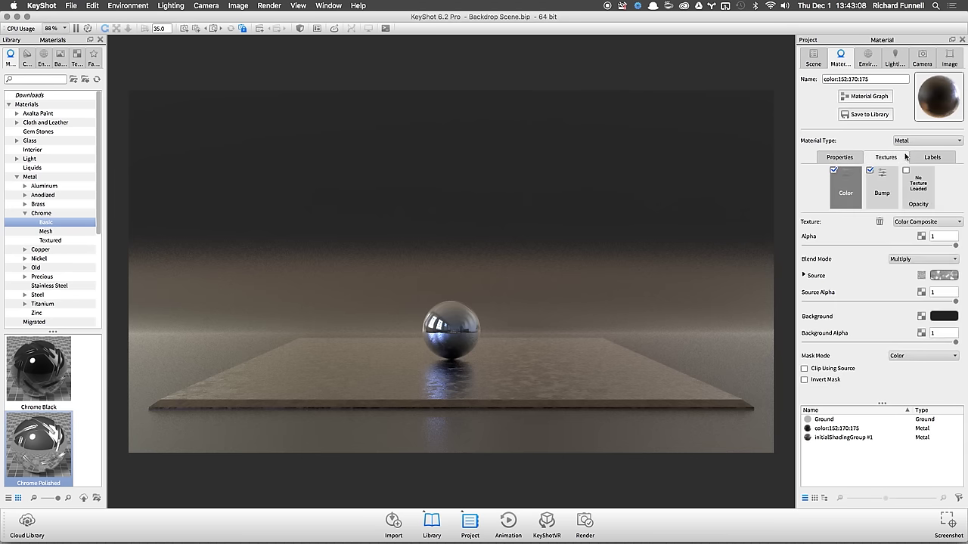
{"action": "left_click", "coordinate": [842, 159]}
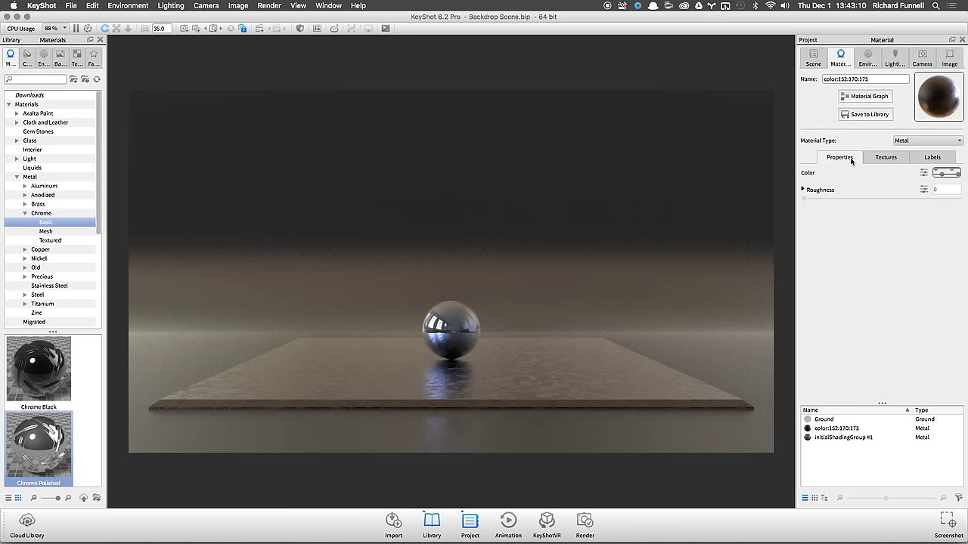
Step: Show the plate's metal material as a node tree and inspect the galvanized_spec.jpg bump texture's mapping settings
{"action": "left_click", "coordinate": [880, 159]}
{"action": "left_click", "coordinate": [835, 159]}
{"action": "left_click", "coordinate": [825, 498]}
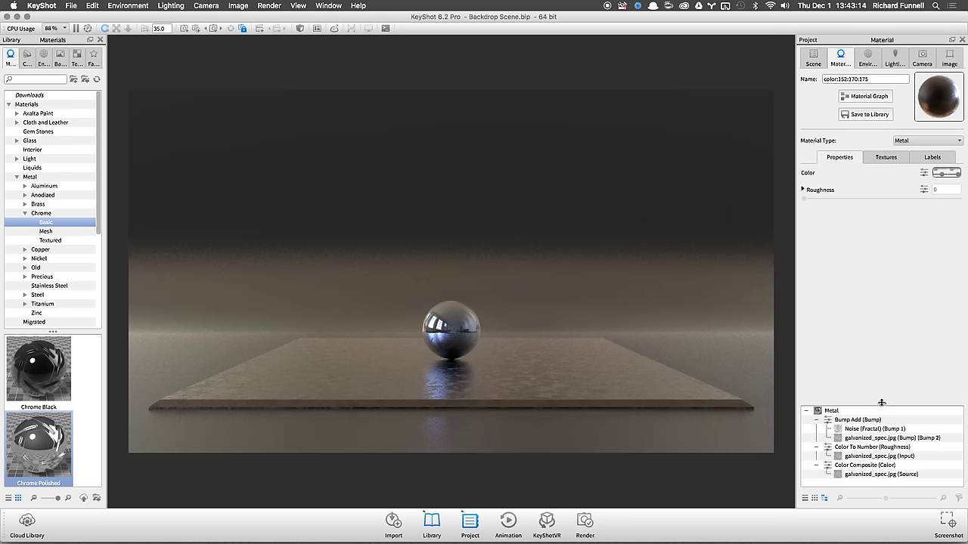
{"action": "left_click_drag", "start_coordinate": [882, 403], "coordinate": [881, 328]}
{"action": "left_click", "coordinate": [867, 364]}
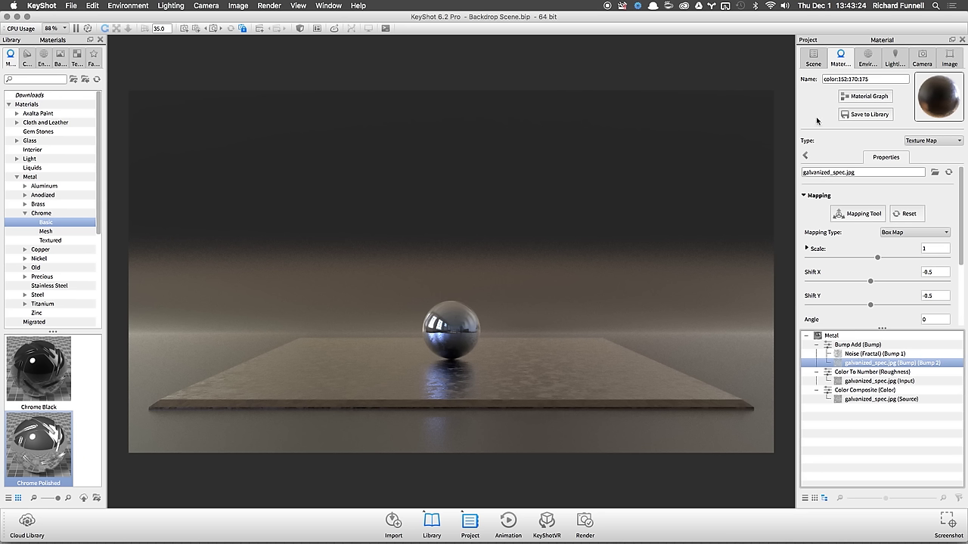
Step: Review the scene information, activate the Free Camera and examine the 30cm plate's surface and metal material at close range
{"action": "left_click", "coordinate": [823, 53]}
{"action": "left_click", "coordinate": [866, 215]}
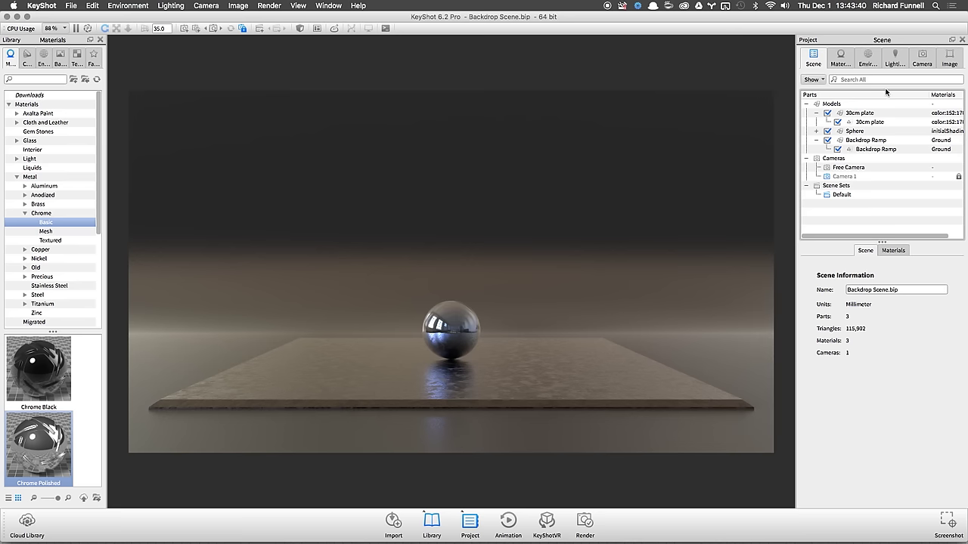
{"action": "left_click", "coordinate": [928, 62]}
{"action": "left_click", "coordinate": [847, 82]}
{"action": "left_click_drag", "start_coordinate": [627, 378], "coordinate": [518, 315]}
{"action": "scroll", "coordinate": [459, 384], "scroll_direction": "up", "scroll_amount": 5}
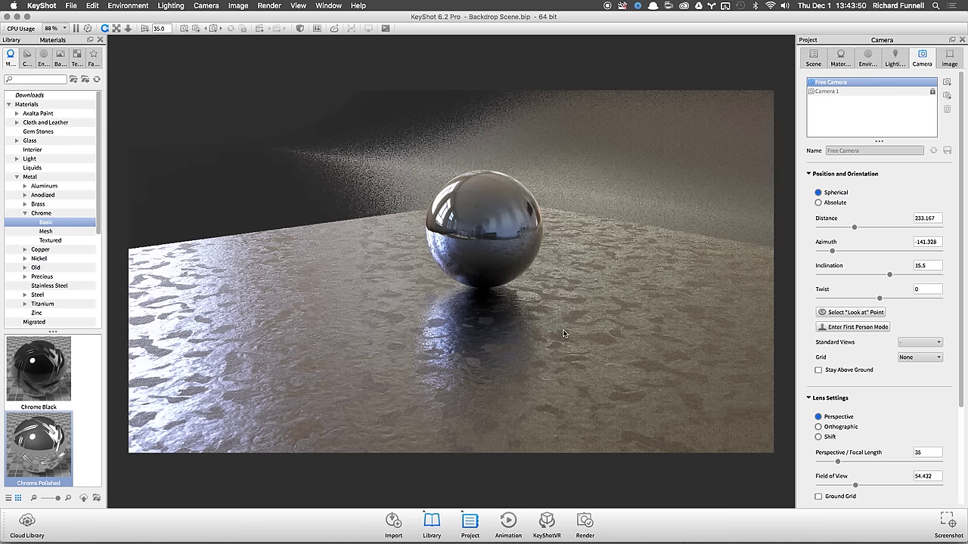
{"action": "double_click", "coordinate": [667, 328]}
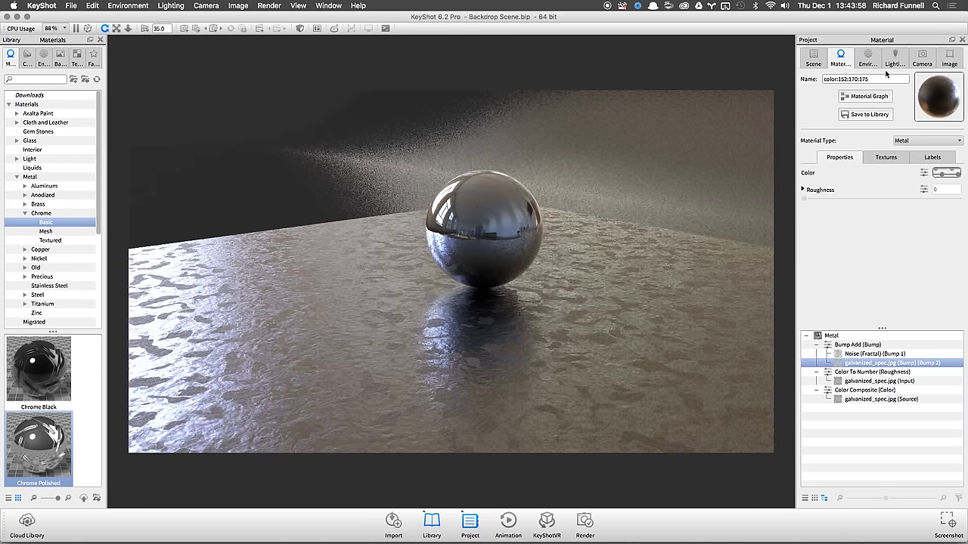
Step: Reset the Free Camera to Camera 1's viewpoint, frame the sphere more closely and select it for inspection
{"action": "left_click", "coordinate": [922, 57]}
{"action": "left_click", "coordinate": [828, 91]}
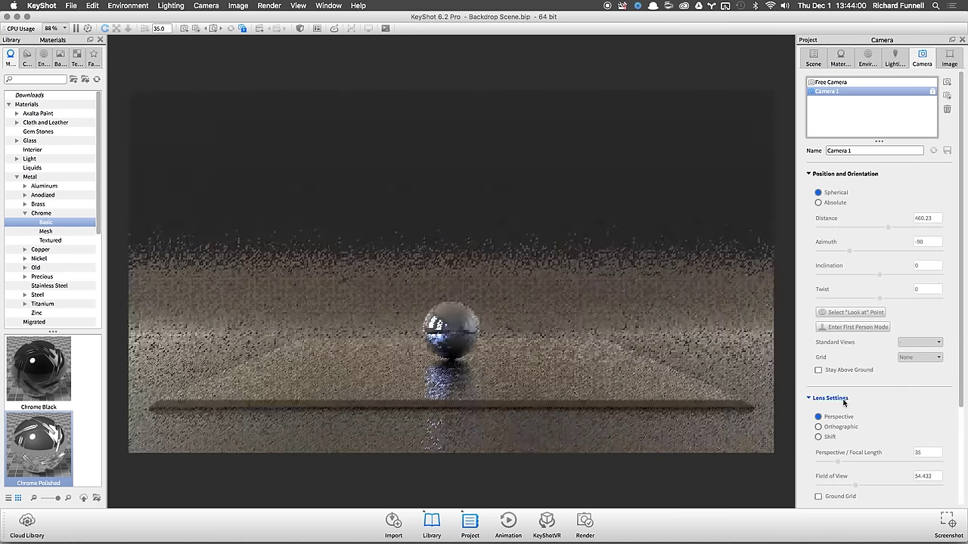
{"action": "left_click", "coordinate": [832, 82]}
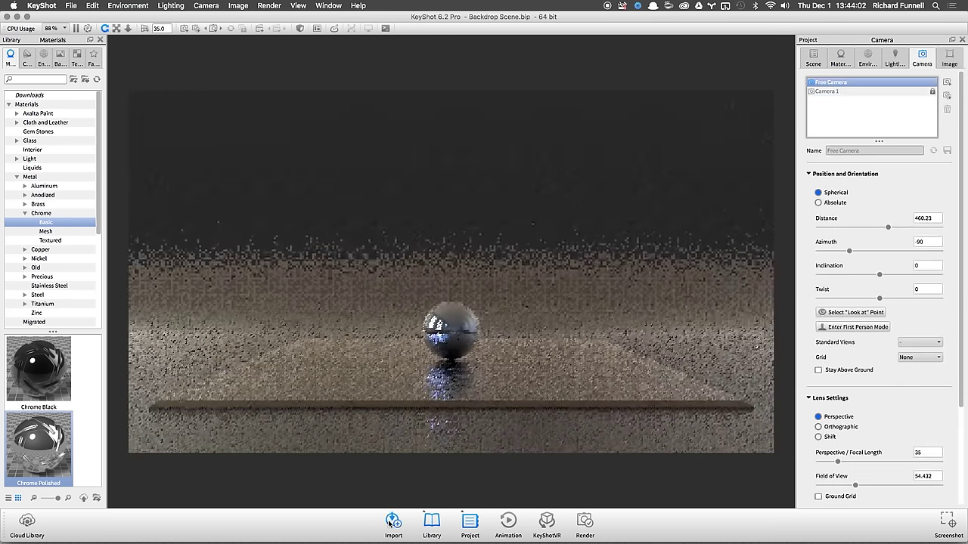
{"action": "left_click_drag", "start_coordinate": [473, 403], "coordinate": [467, 291]}
{"action": "left_click", "coordinate": [467, 291]}
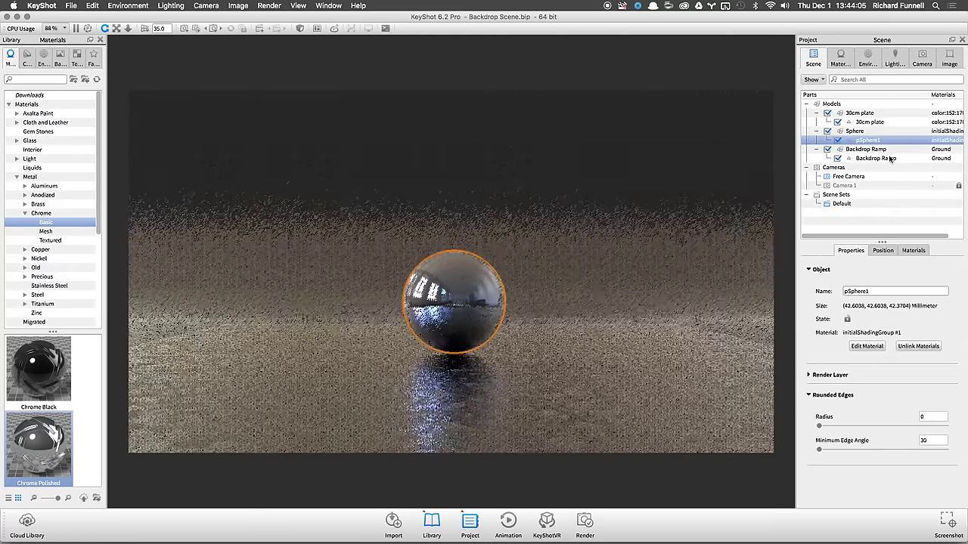
Step: Raise the sphere above the metal plate with the Move Tool, to a Y translation of about 1.8558
{"action": "left_click", "coordinate": [883, 250]}
{"action": "left_click", "coordinate": [887, 270]}
{"action": "left_click_drag", "start_coordinate": [442, 232], "coordinate": [443, 139]}
{"action": "left_click", "coordinate": [544, 444]}
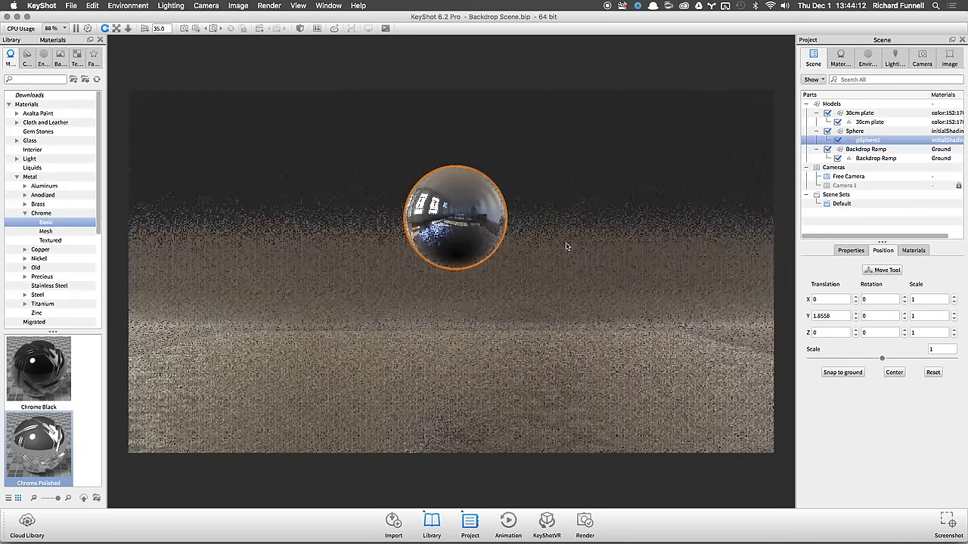
Step: Enable depth of field for the Free Camera and set its F-stop to 25
{"action": "left_click", "coordinate": [922, 58]}
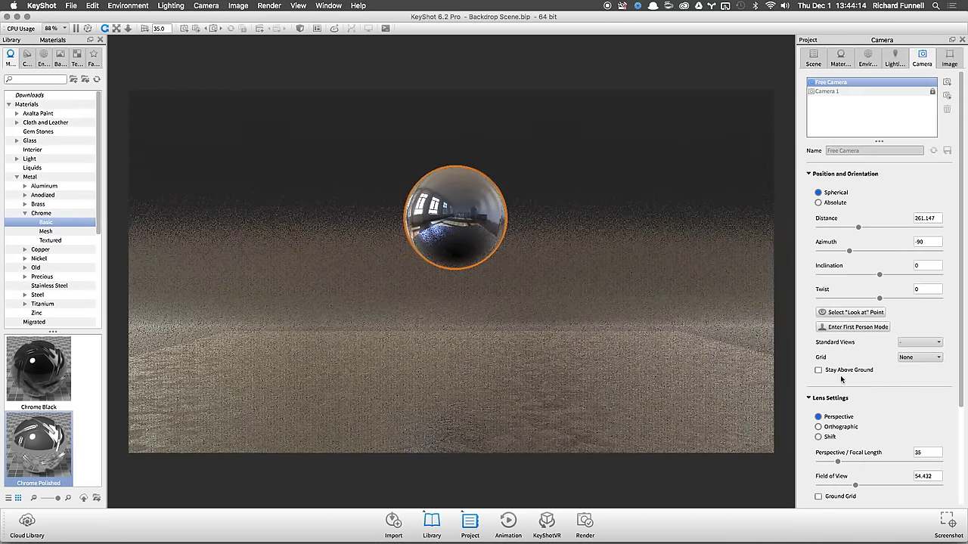
{"action": "left_click", "coordinate": [841, 437]}
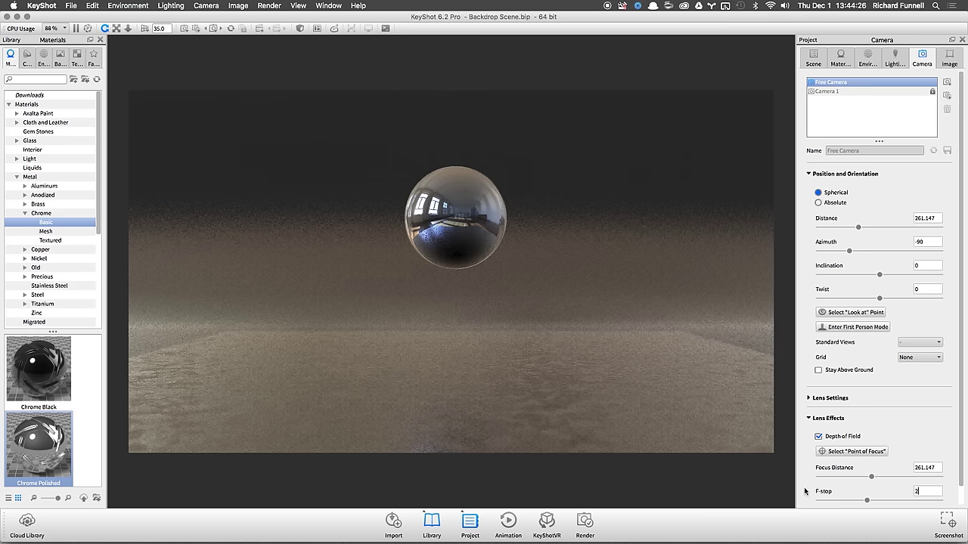
{"action": "key", "text": "Return"}
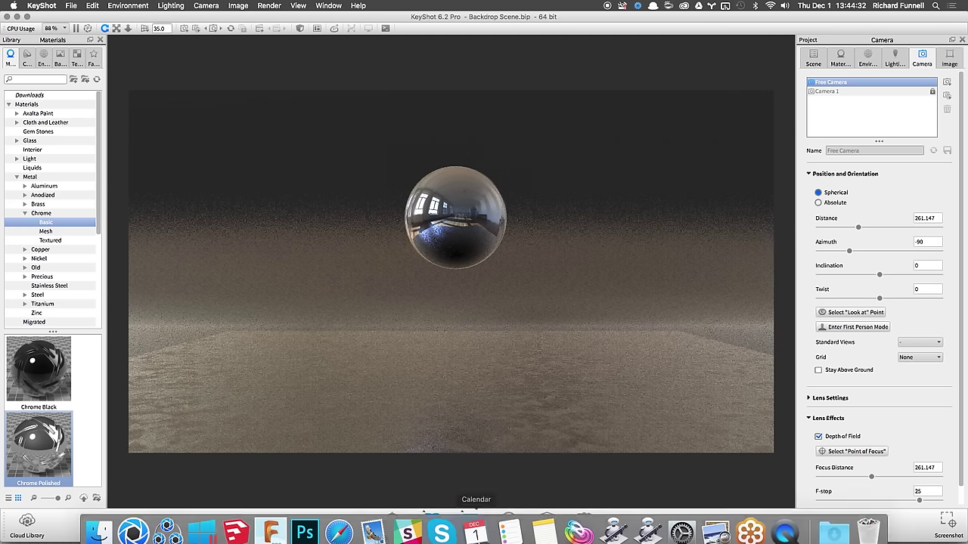
Step: Preview the Camera Studio Test image in Finder and return to KeyShot
{"action": "key", "text": "super+Tab"}
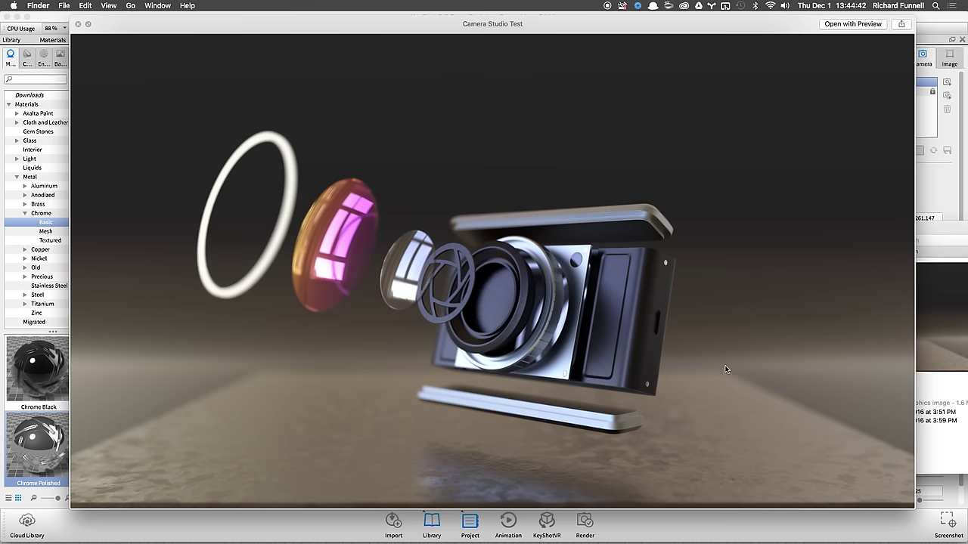
{"action": "key", "text": "space"}
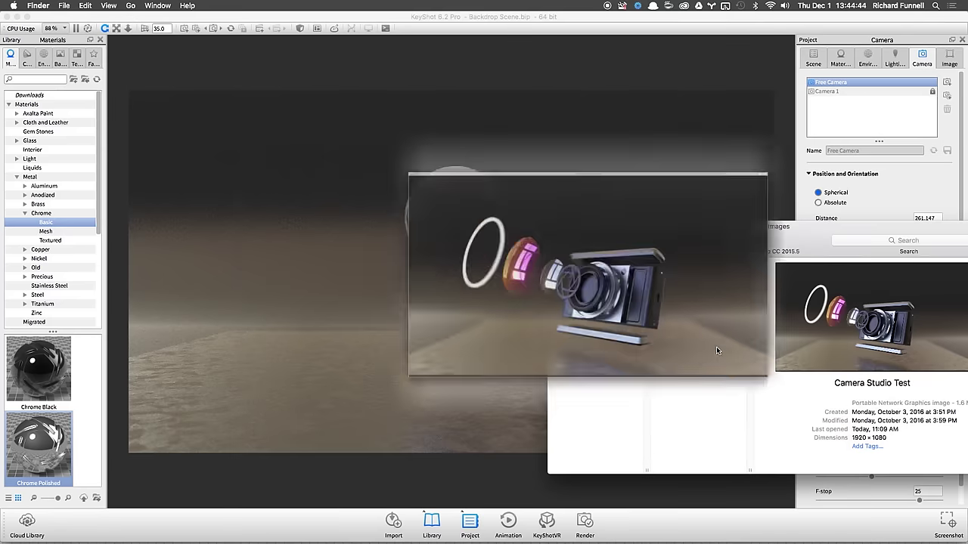
{"action": "left_click", "coordinate": [715, 372]}
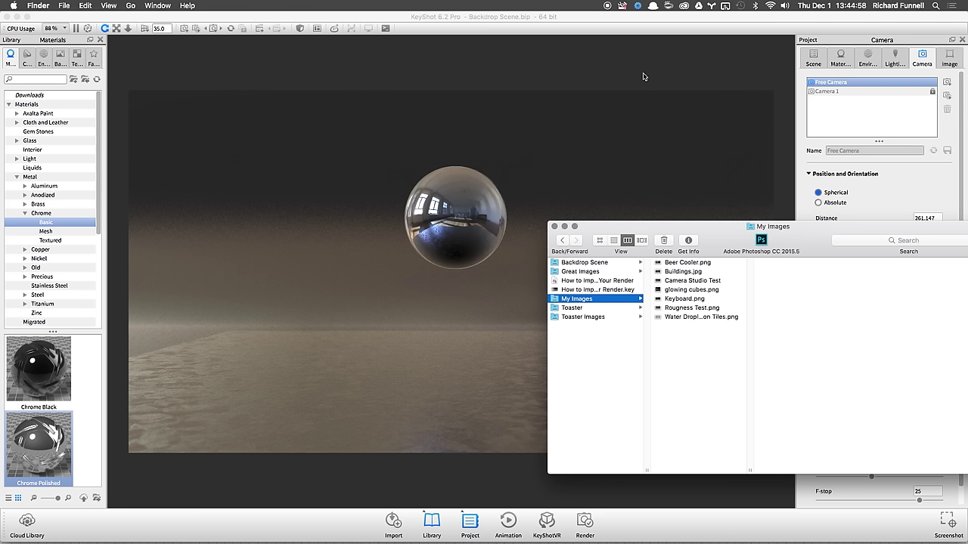
{"action": "left_click_drag", "start_coordinate": [719, 242], "coordinate": [496, 155]}
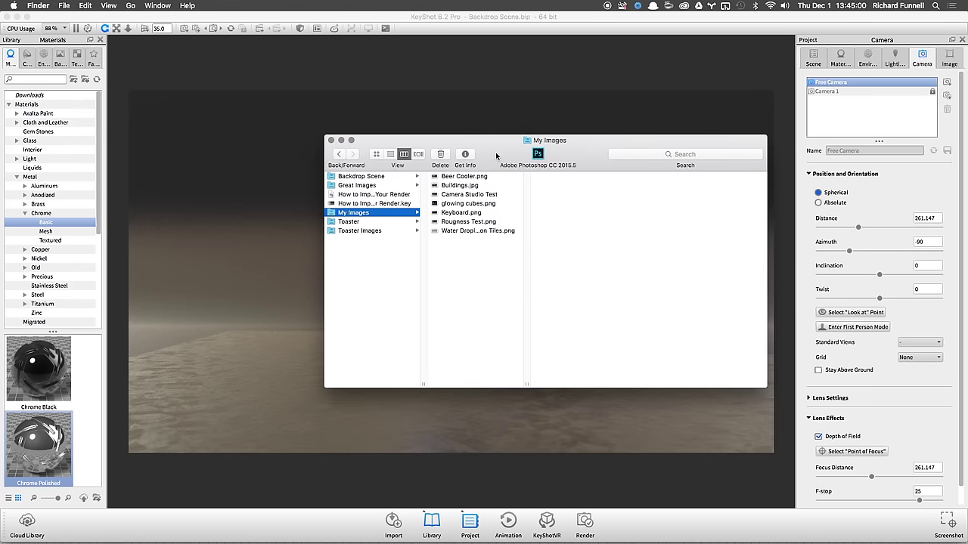
{"action": "left_click", "coordinate": [379, 290]}
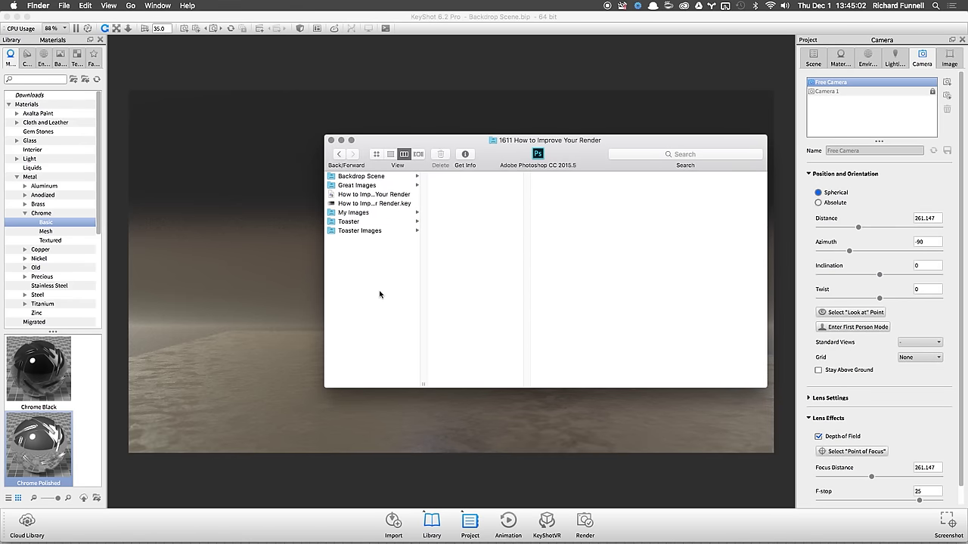
{"action": "left_click_drag", "start_coordinate": [442, 137], "coordinate": [470, 139]}
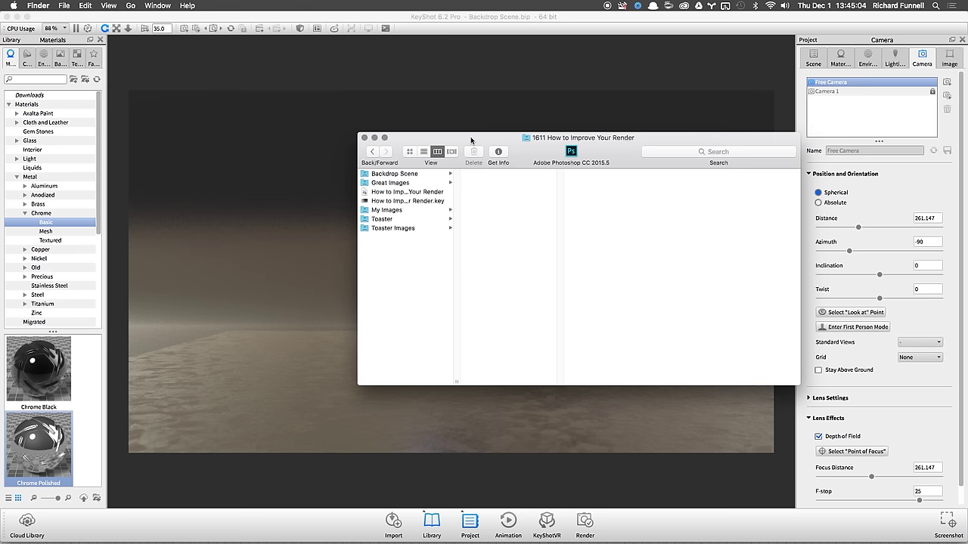
{"action": "key", "text": "ctrl+alt+Right"}
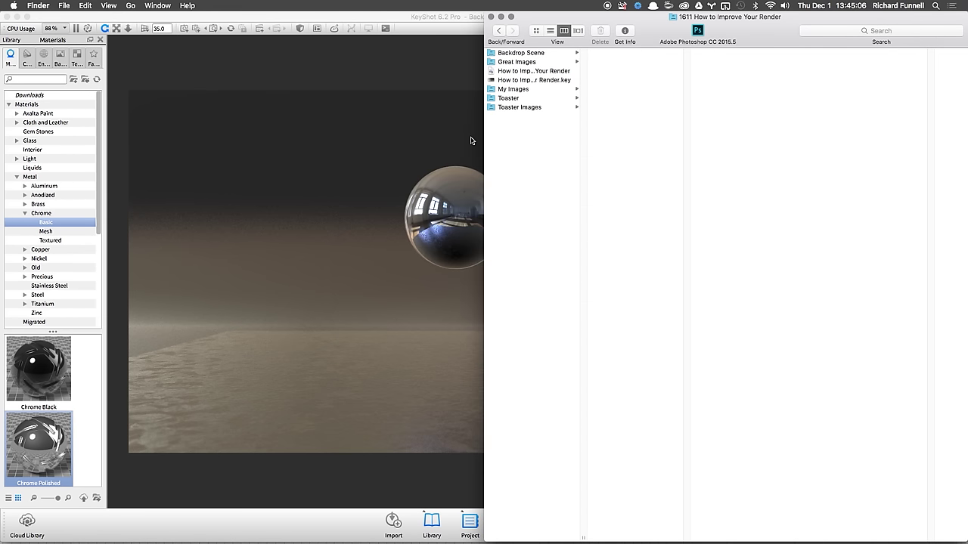
{"action": "left_click", "coordinate": [454, 72]}
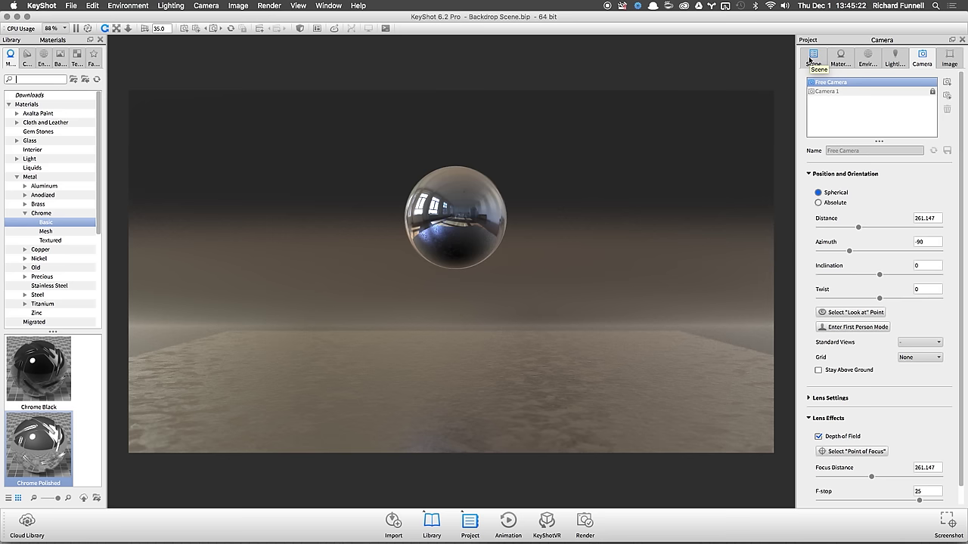
Step: Review the materials used in the scene and the texture hierarchy of the color:152:170:175 metal
{"action": "left_click", "coordinate": [842, 55]}
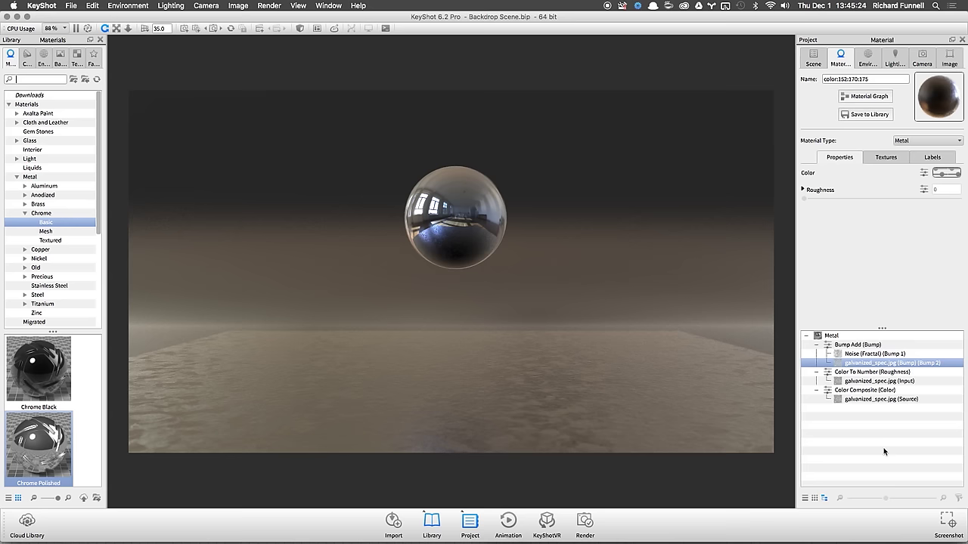
{"action": "left_click", "coordinate": [814, 59]}
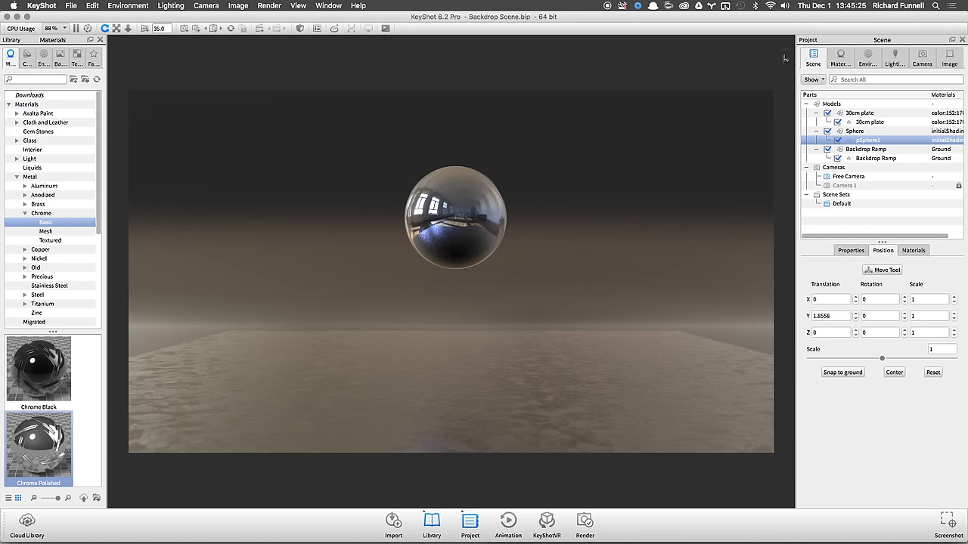
{"action": "left_click", "coordinate": [879, 215]}
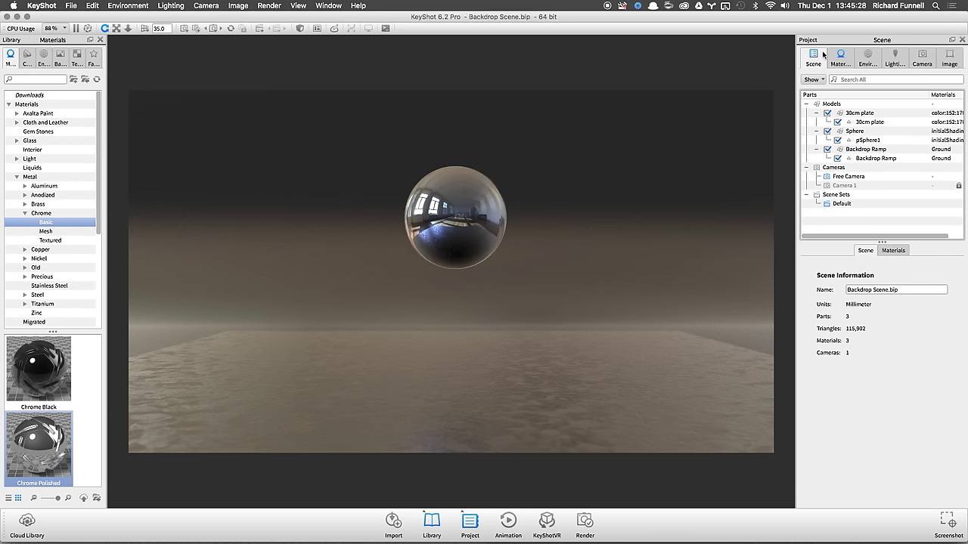
{"action": "left_click", "coordinate": [895, 250]}
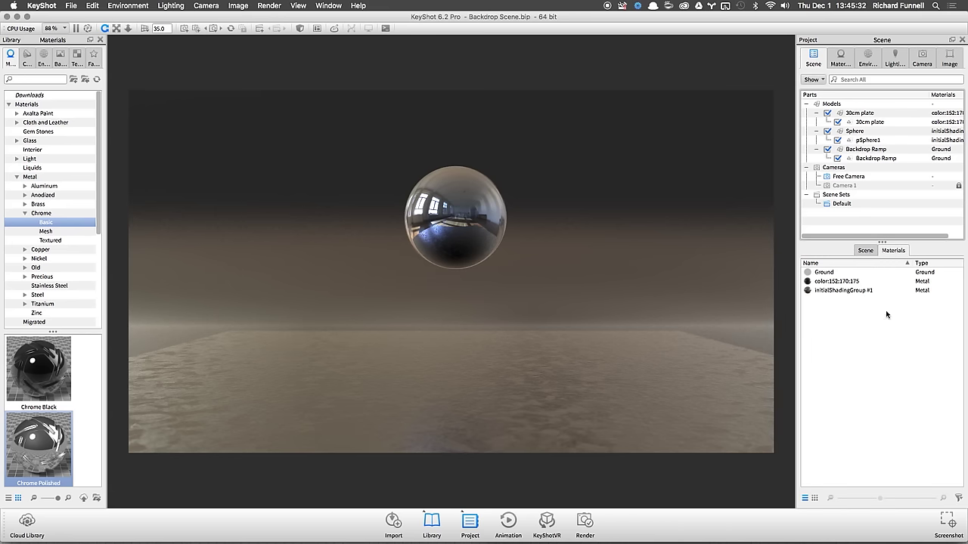
{"action": "left_click", "coordinate": [840, 54]}
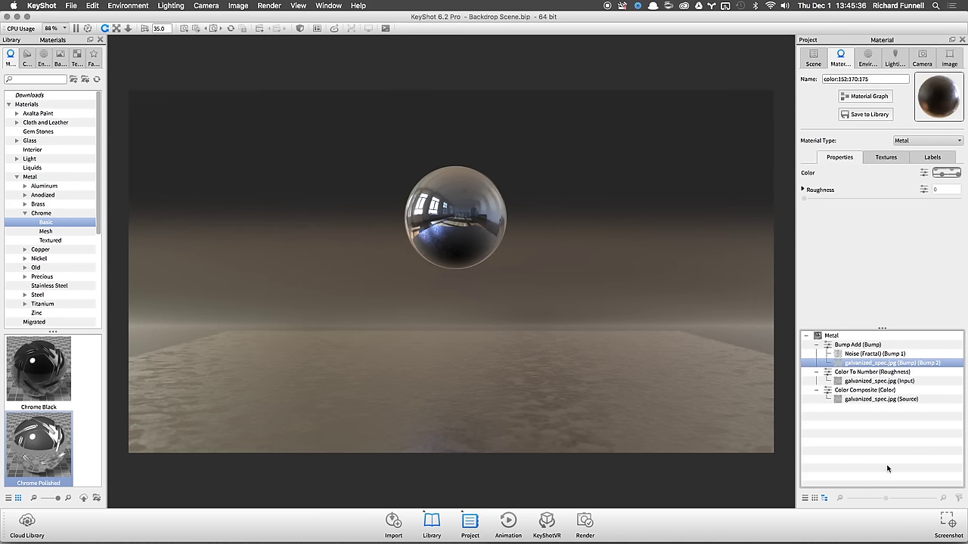
{"action": "left_click", "coordinate": [805, 498]}
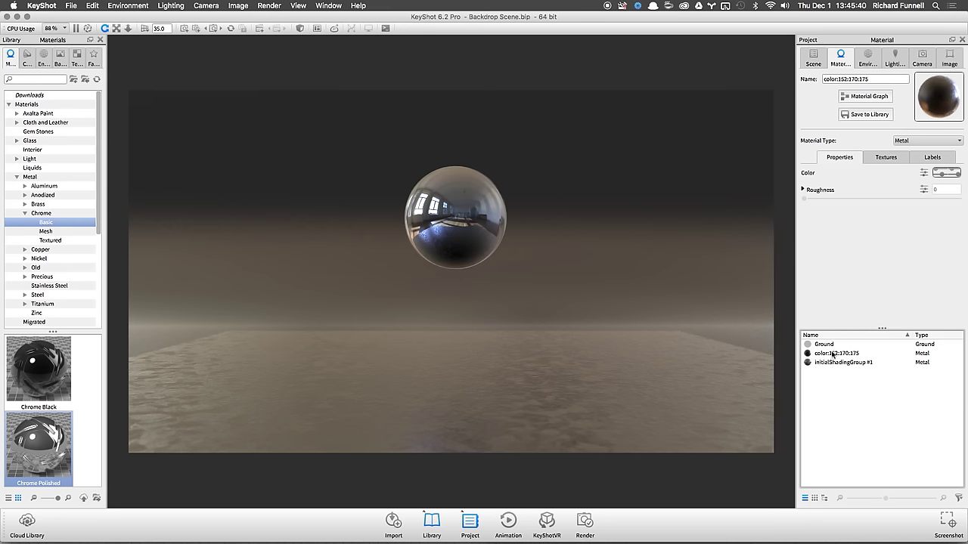
{"action": "left_click", "coordinate": [813, 61]}
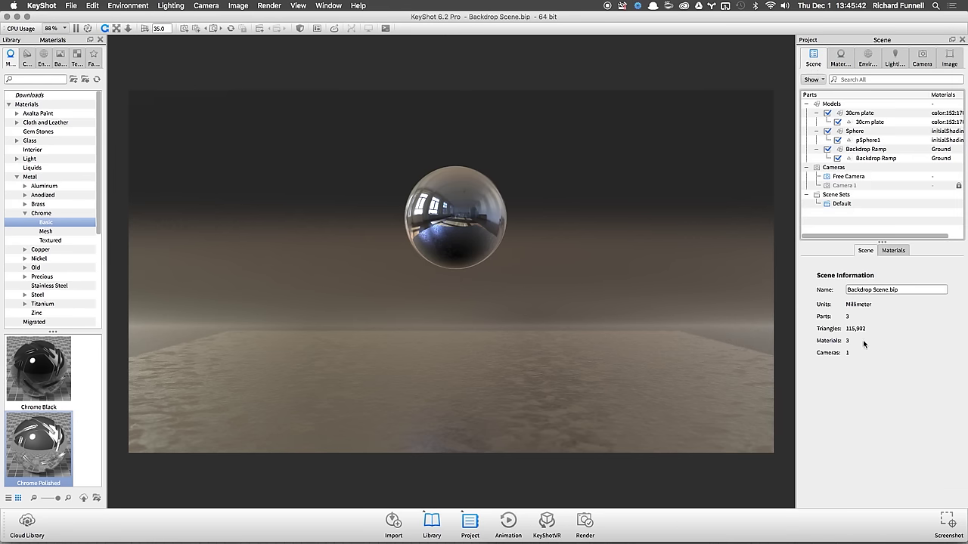
{"action": "left_click", "coordinate": [890, 251]}
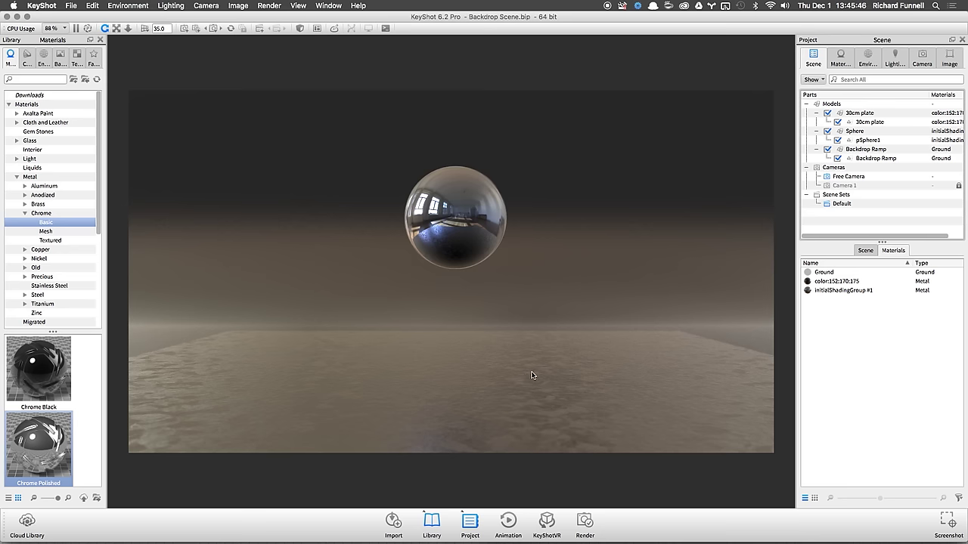
Step: Copy the plate's metal material and paste it as a linked material onto the sphere
{"action": "right_click", "coordinate": [614, 347]}
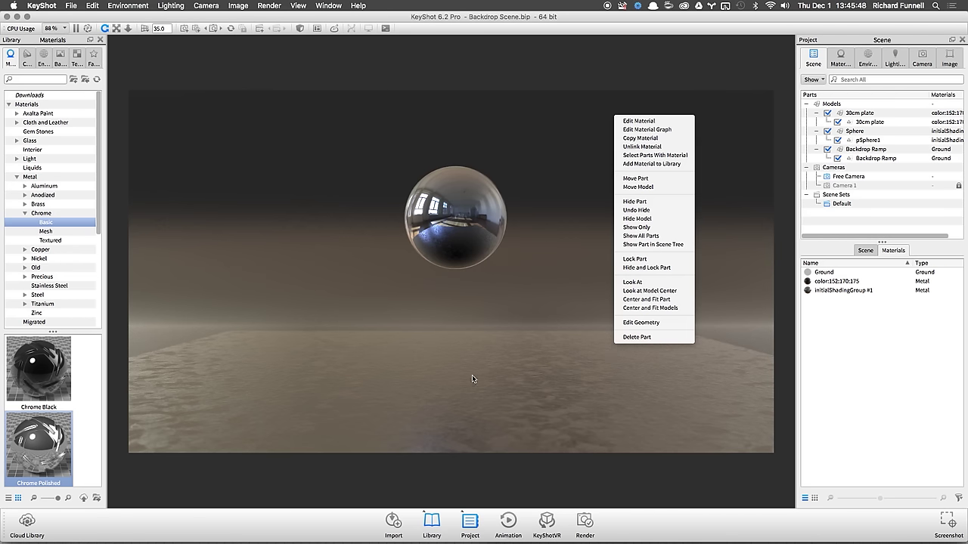
{"action": "left_click", "coordinate": [682, 139]}
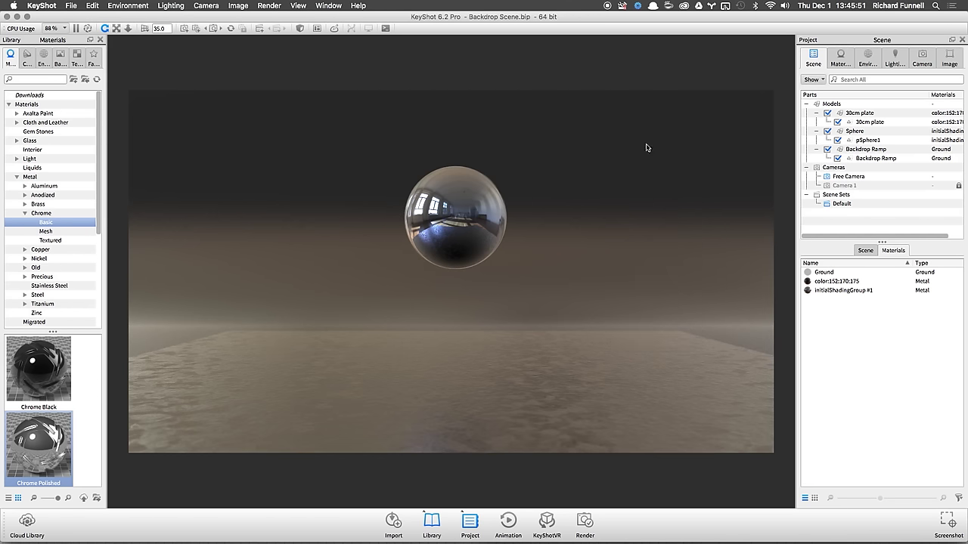
{"action": "right_click", "coordinate": [468, 203]}
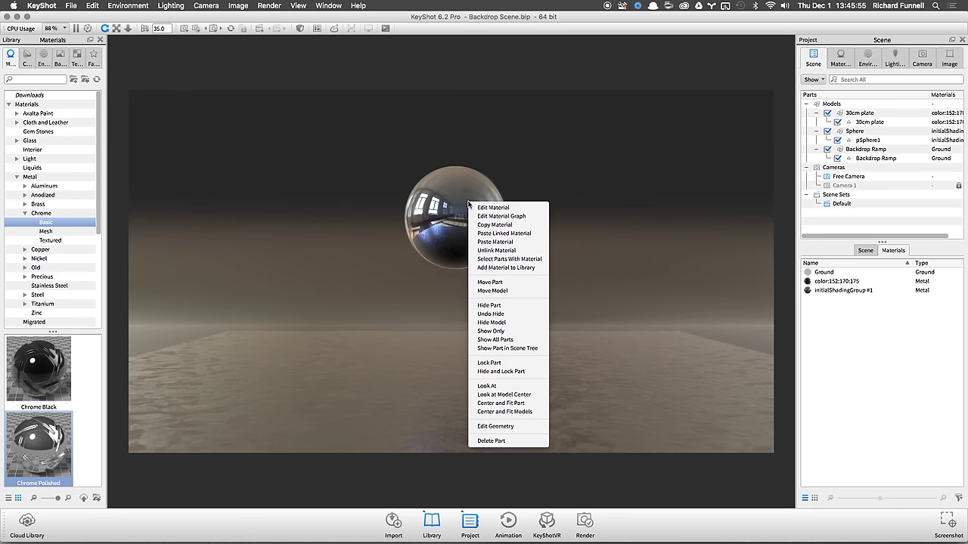
{"action": "left_click", "coordinate": [537, 233]}
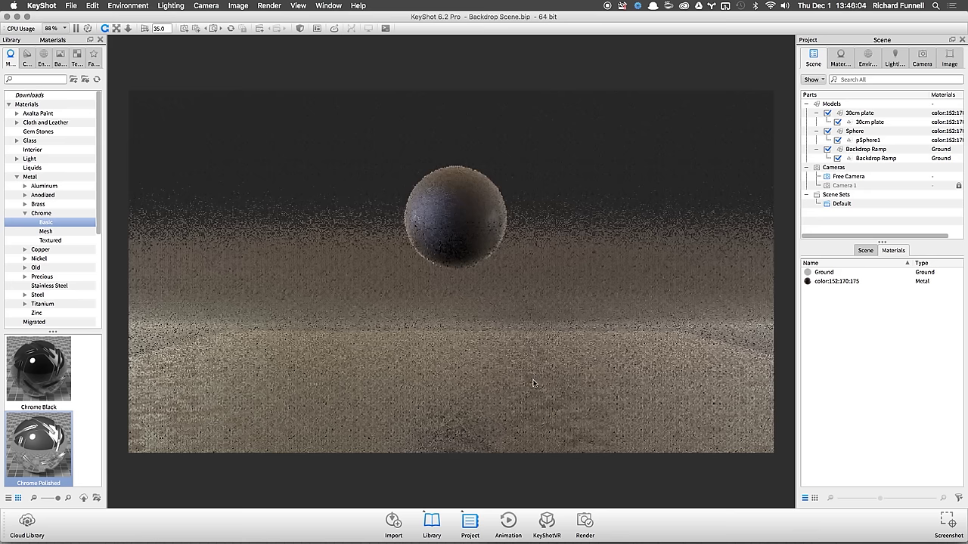
Step: Undo the last material assignment and apply the plate's color:152:170:175 metal to the sphere from the in-project material thumbnails
{"action": "left_click", "coordinate": [92, 5]}
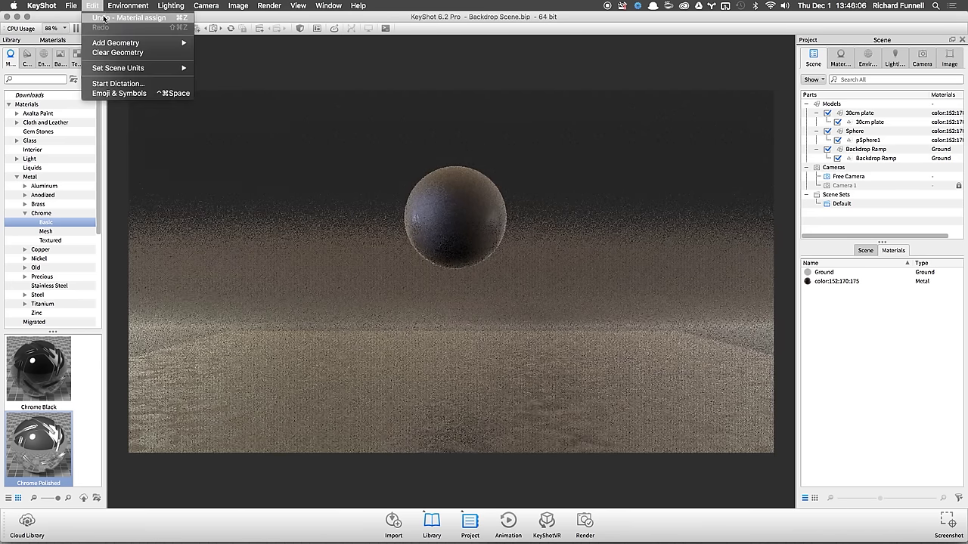
{"action": "left_click", "coordinate": [181, 20]}
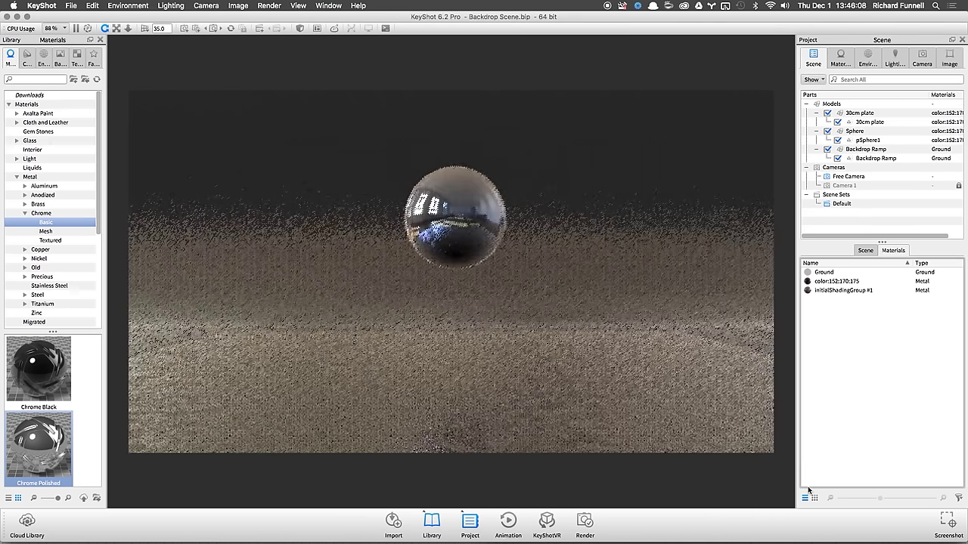
{"action": "left_click", "coordinate": [815, 497]}
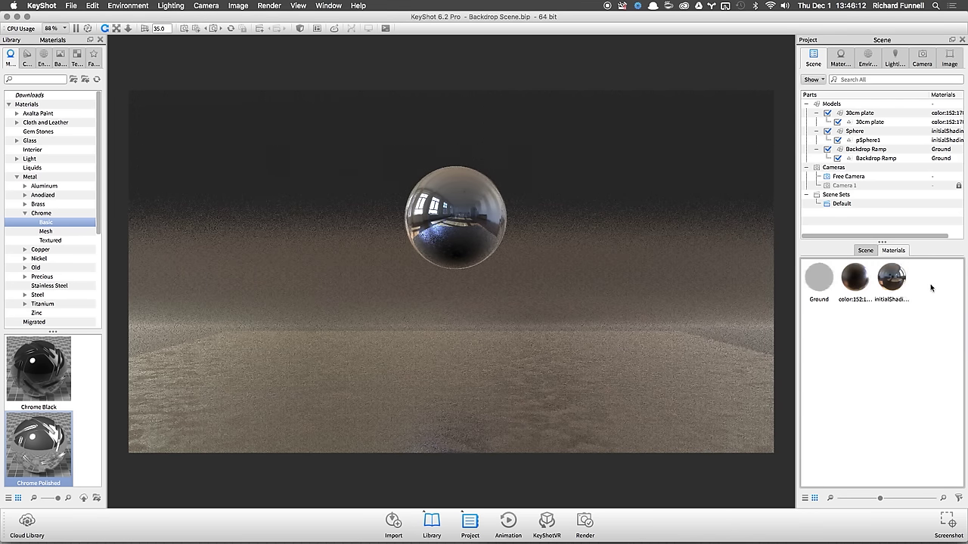
{"action": "left_click_drag", "start_coordinate": [864, 280], "coordinate": [456, 220]}
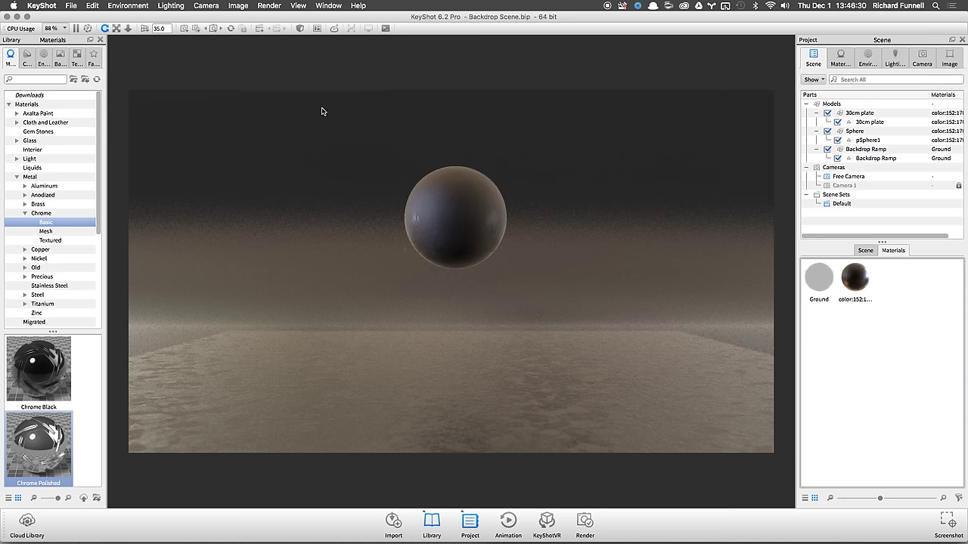
Step: Select the Backdrop Ramp and unlink its Ground material
{"action": "left_click", "coordinate": [356, 138]}
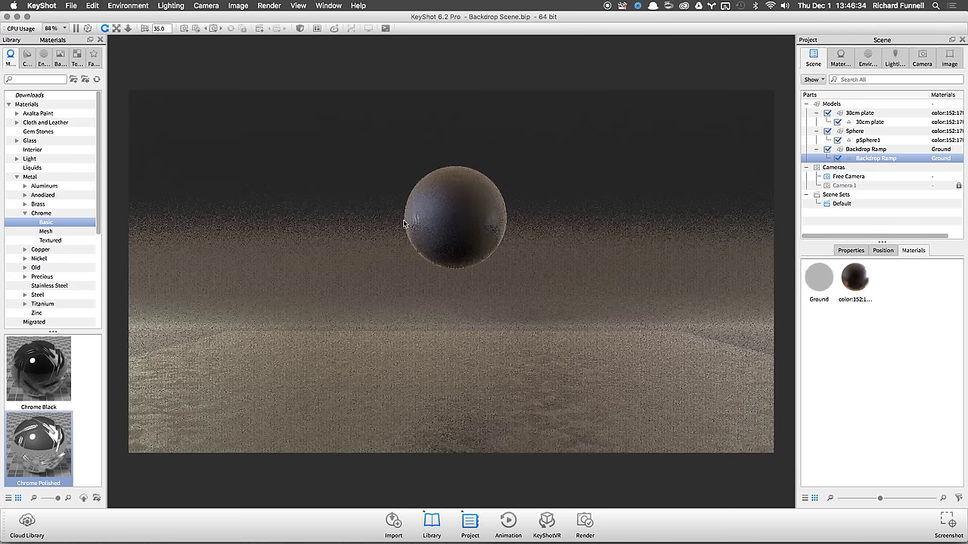
{"action": "right_click", "coordinate": [438, 199]}
{"action": "left_click", "coordinate": [473, 223]}
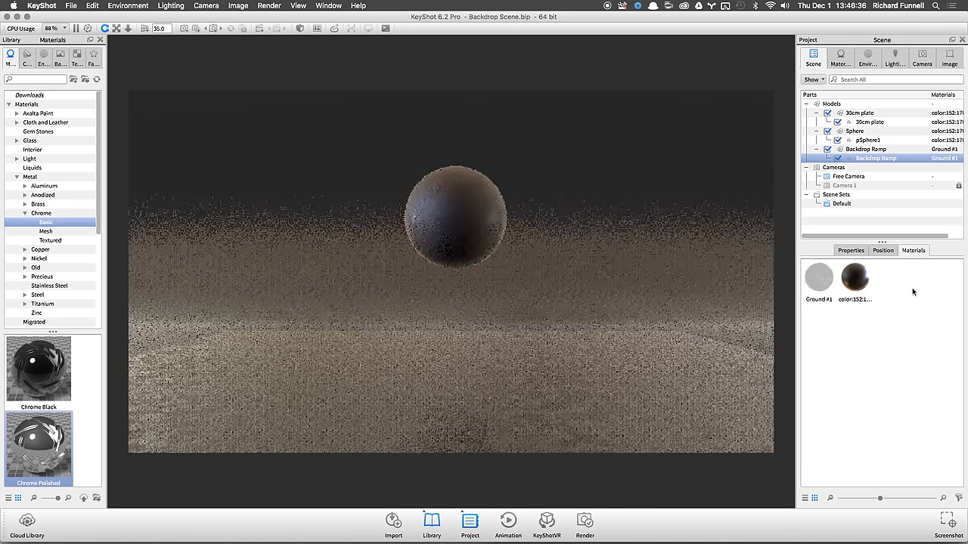
Step: Replace the material shared by the plate and sphere with Chrome Polished, and hide the Backdrop Ramp
{"action": "left_click_drag", "start_coordinate": [39, 441], "coordinate": [806, 155]}
{"action": "left_click", "coordinate": [827, 149]}
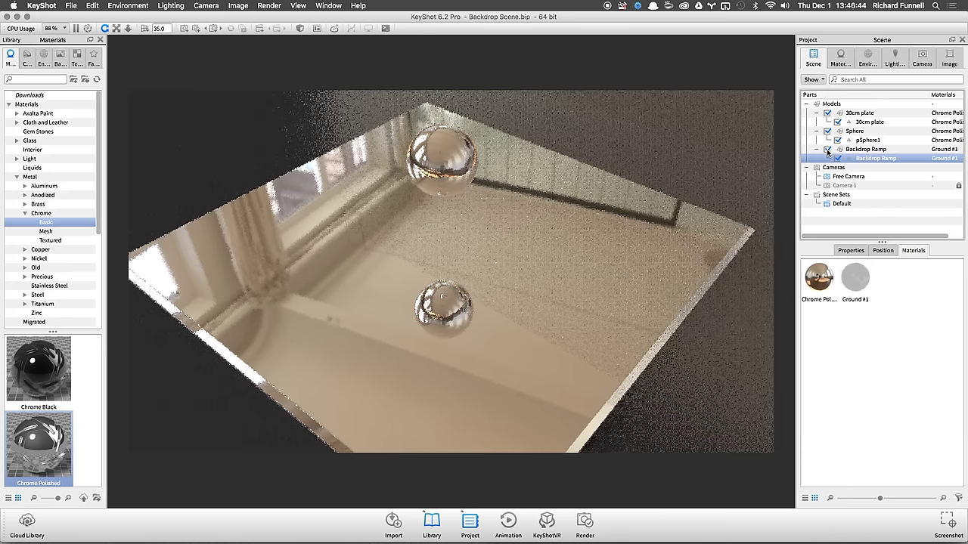
{"action": "left_click_drag", "start_coordinate": [463, 151], "coordinate": [467, 203]}
{"action": "double_click", "coordinate": [467, 202]}
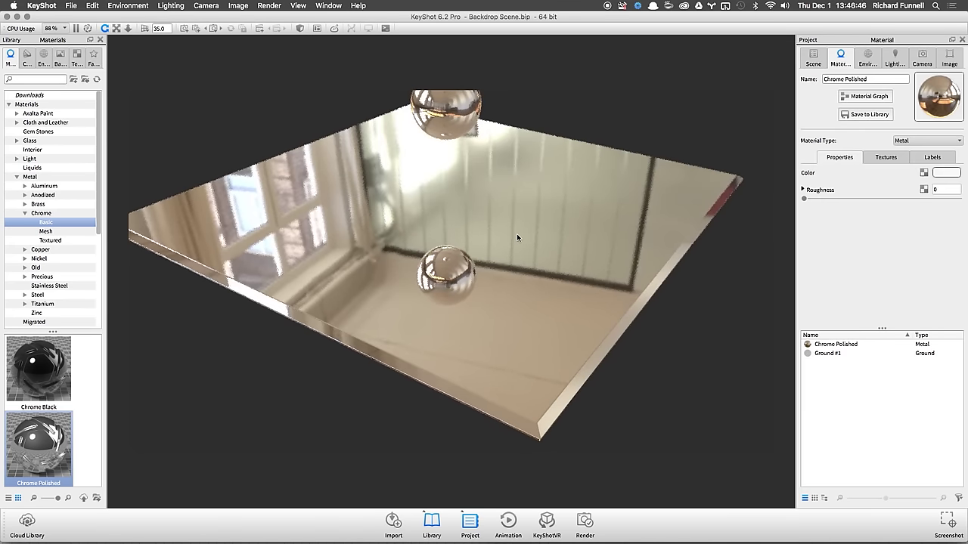
{"action": "left_click", "coordinate": [922, 57]}
{"action": "left_click_drag", "start_coordinate": [720, 424], "coordinate": [474, 272]}
{"action": "left_click", "coordinate": [814, 57]}
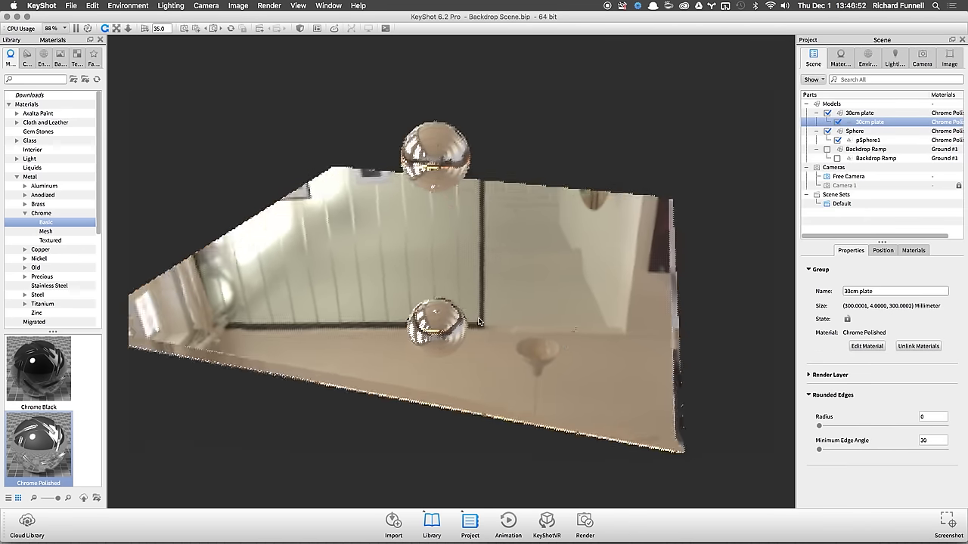
{"action": "left_click_drag", "start_coordinate": [575, 363], "coordinate": [424, 334]}
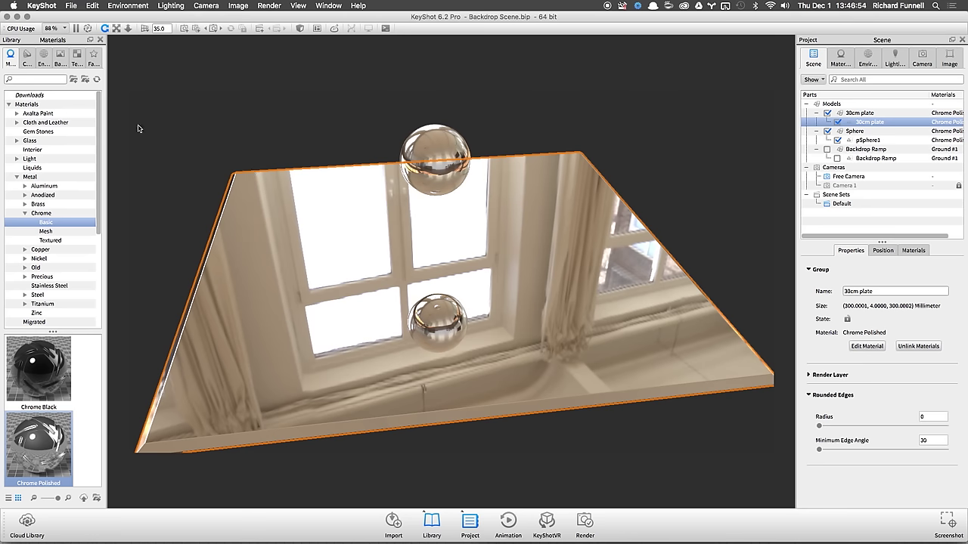
Step: Display the Wood category of the texture library
{"action": "left_click", "coordinate": [76, 56]}
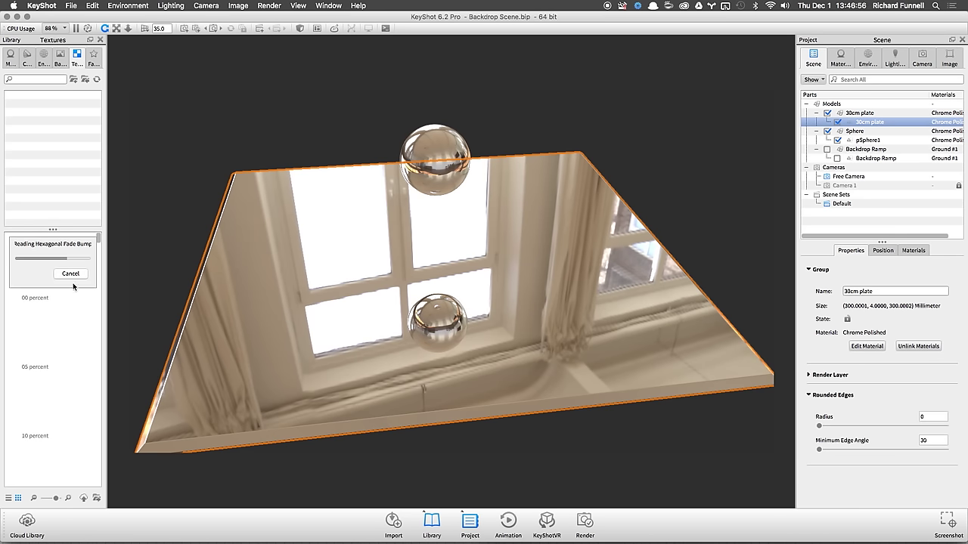
{"action": "left_click", "coordinate": [46, 159]}
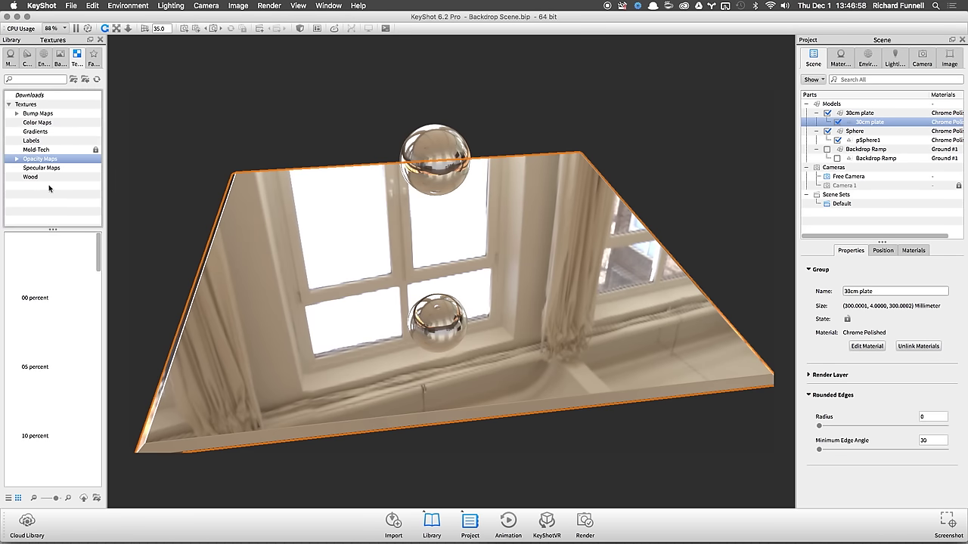
{"action": "left_click", "coordinate": [49, 179]}
{"action": "left_click_drag", "start_coordinate": [560, 349], "coordinate": [448, 180]}
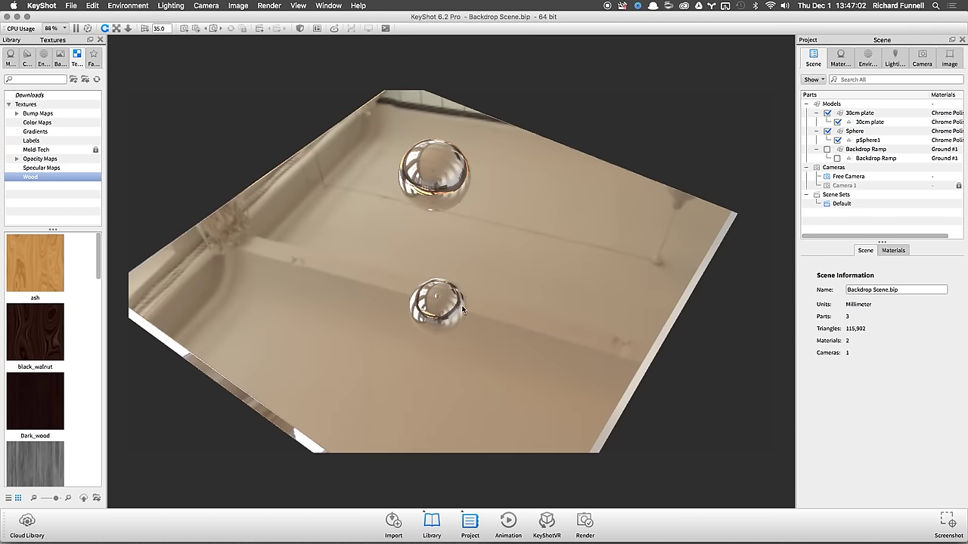
Step: Open the plate's Chrome Polished material and examine its Color and Bump texture slots
{"action": "double_click", "coordinate": [447, 178]}
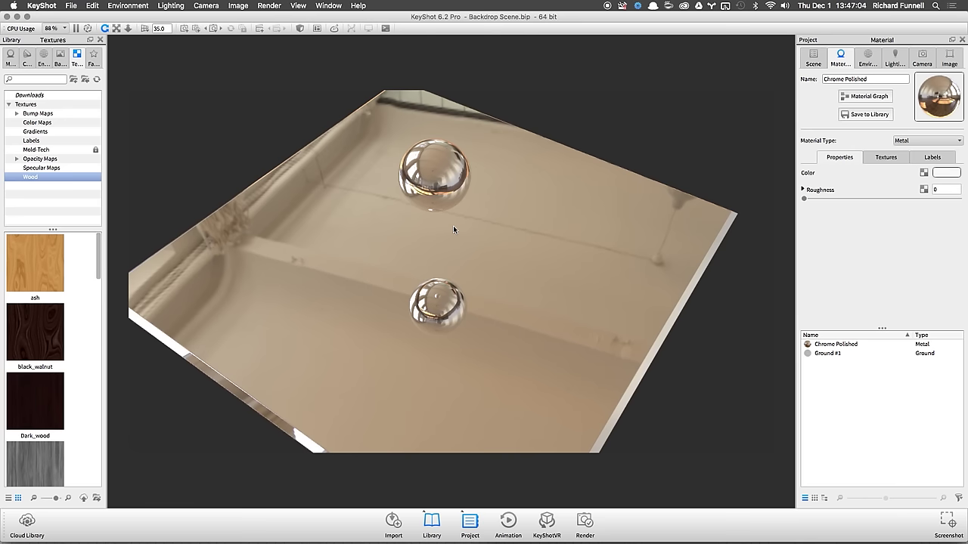
{"action": "left_click", "coordinate": [885, 158]}
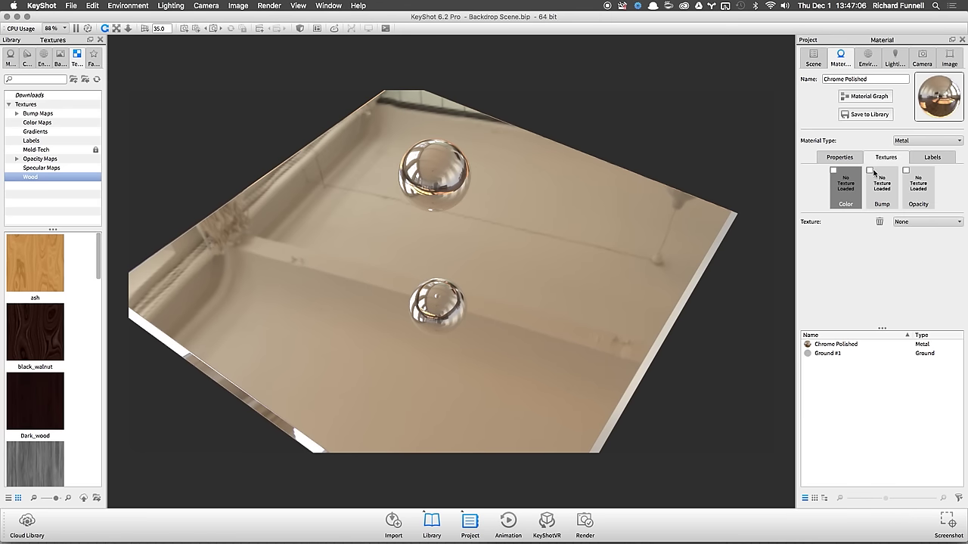
{"action": "left_click", "coordinate": [881, 197]}
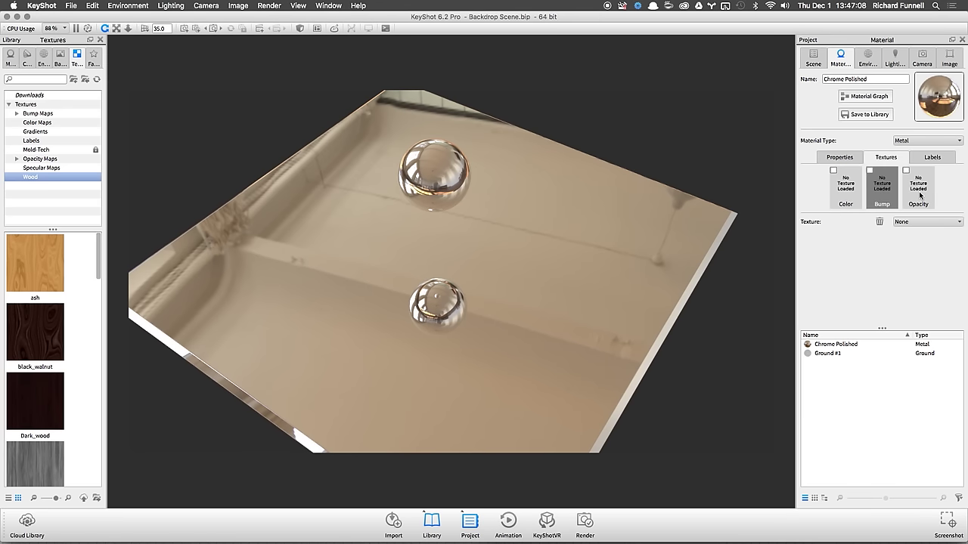
{"action": "left_click", "coordinate": [881, 197]}
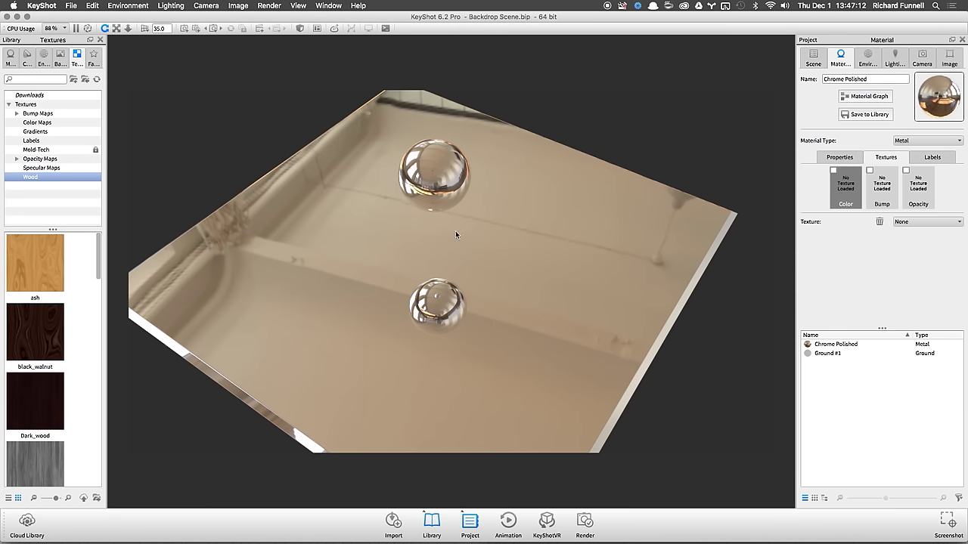
{"action": "left_click_drag", "start_coordinate": [455, 230], "coordinate": [521, 288]}
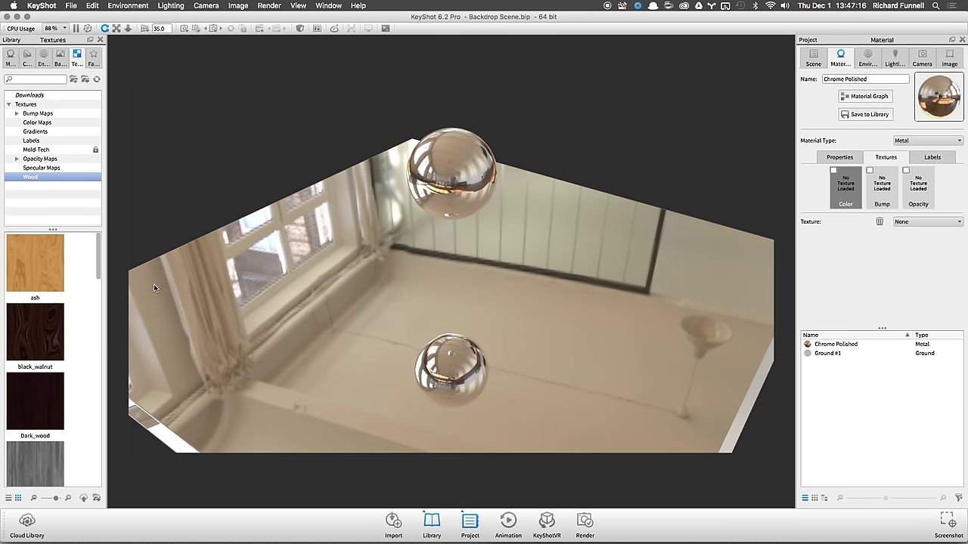
{"action": "mouse_move", "coordinate": [512, 305]}
{"action": "left_mouse_down"}
{"action": "mouse_move", "coordinate": [514, 296]}
{"action": "mouse_move", "coordinate": [512, 318]}
{"action": "left_mouse_up"}
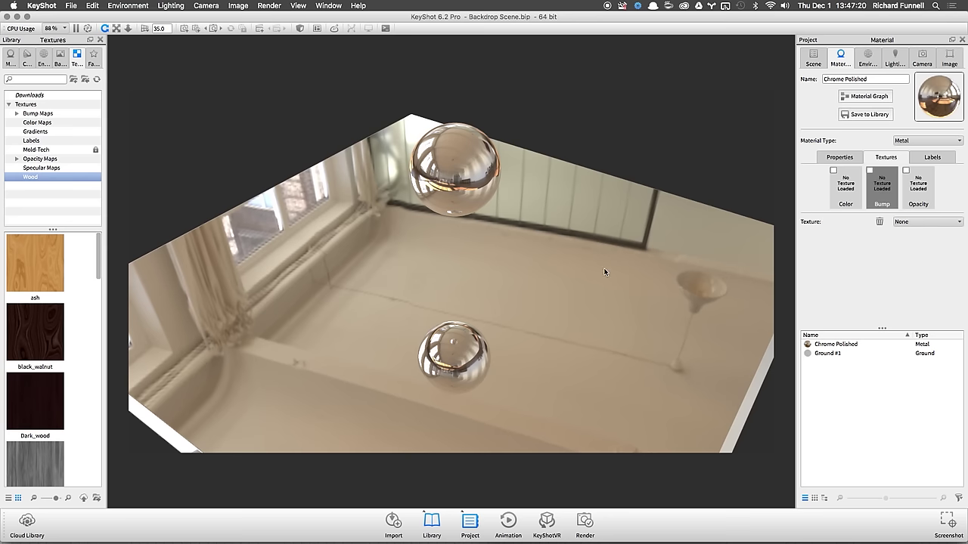
{"action": "left_click_drag", "start_coordinate": [605, 272], "coordinate": [698, 239]}
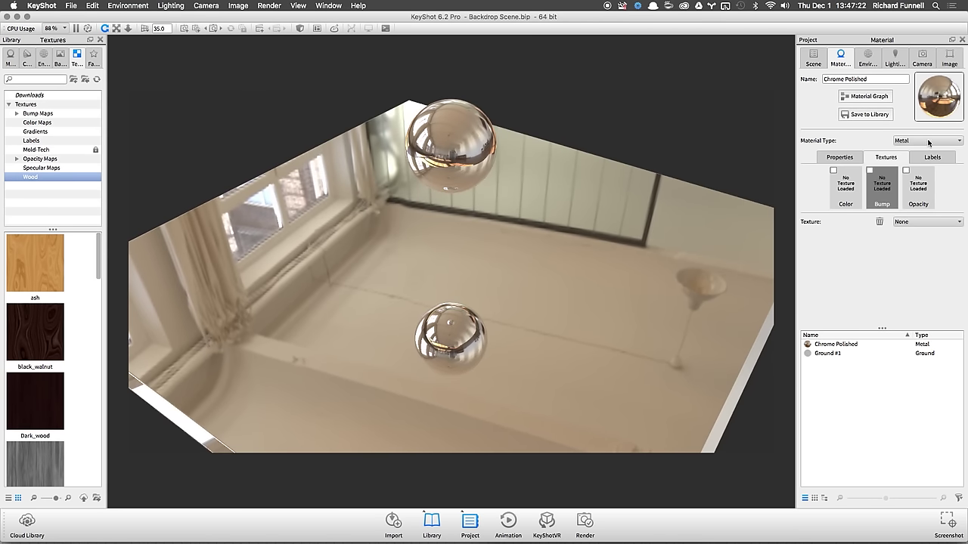
Step: Apply a Spots texture to the Color of the Chrome Polished material and set its scale to 25
{"action": "left_click", "coordinate": [839, 203]}
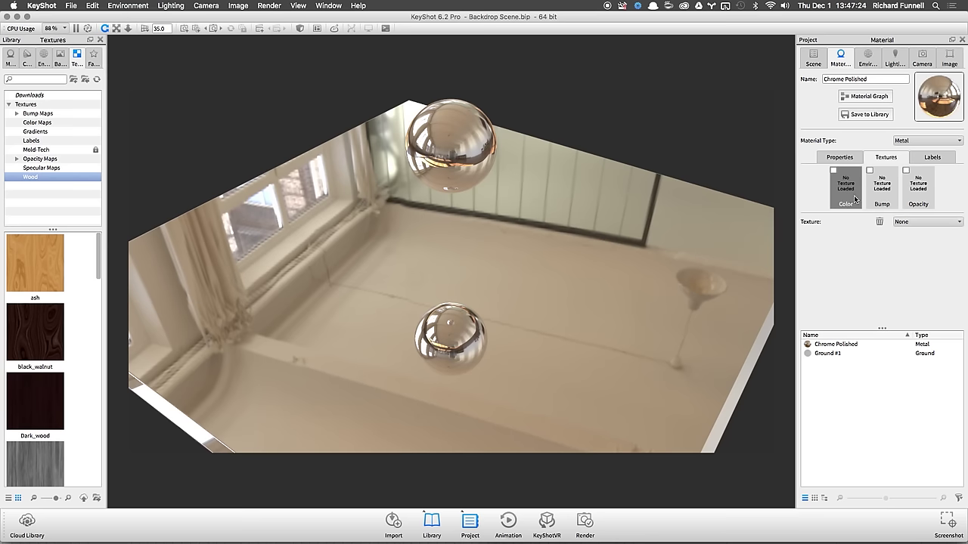
{"action": "double_click", "coordinate": [847, 189]}
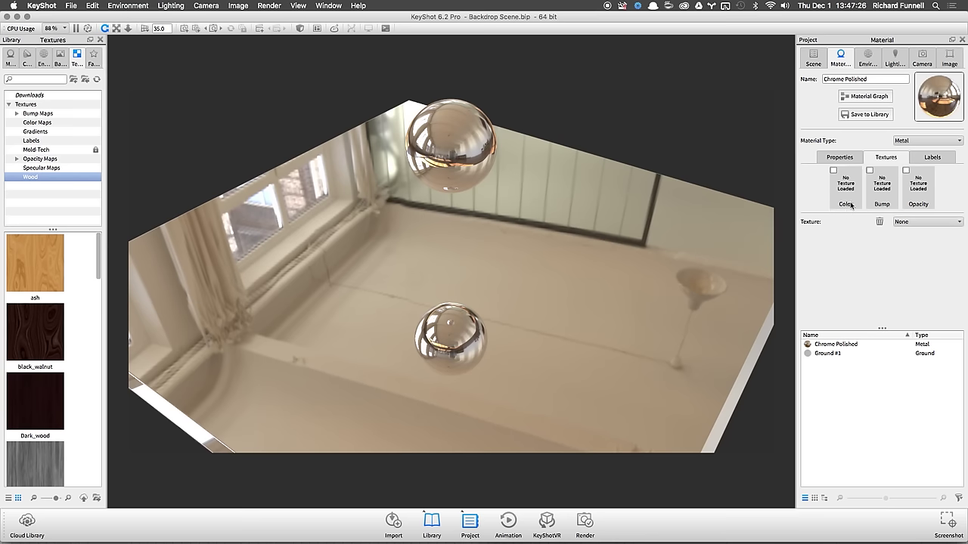
{"action": "left_click", "coordinate": [929, 222]}
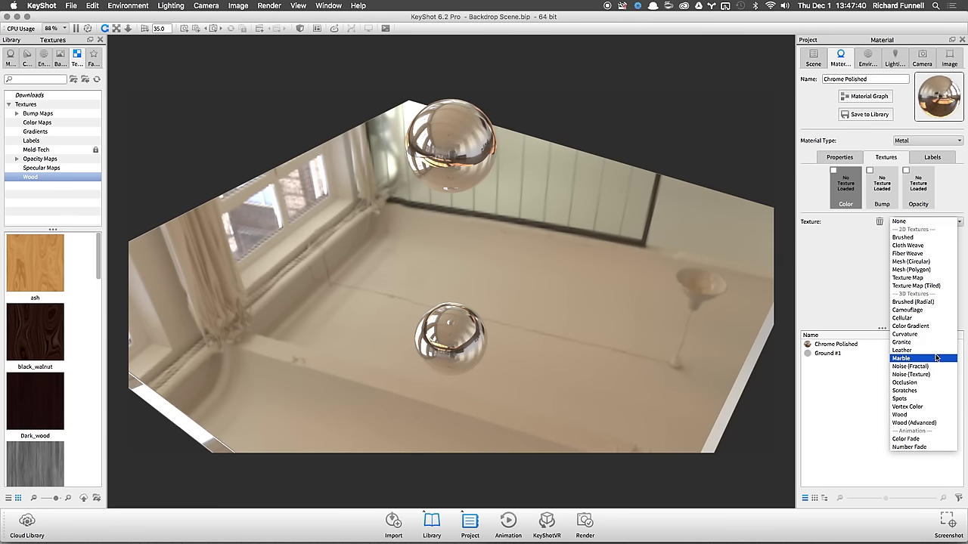
{"action": "left_click", "coordinate": [930, 400]}
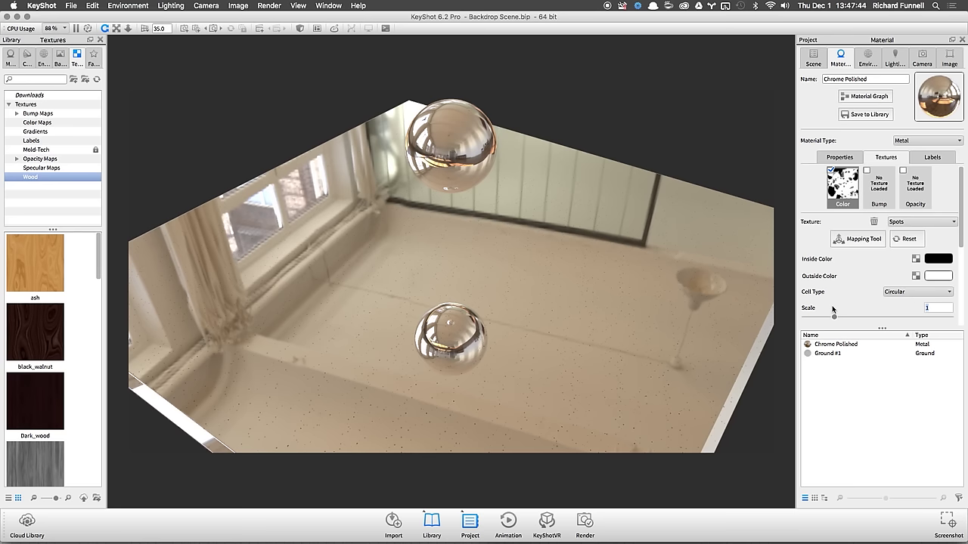
{"action": "scroll", "coordinate": [832, 309], "scroll_direction": "down", "scroll_amount": 2}
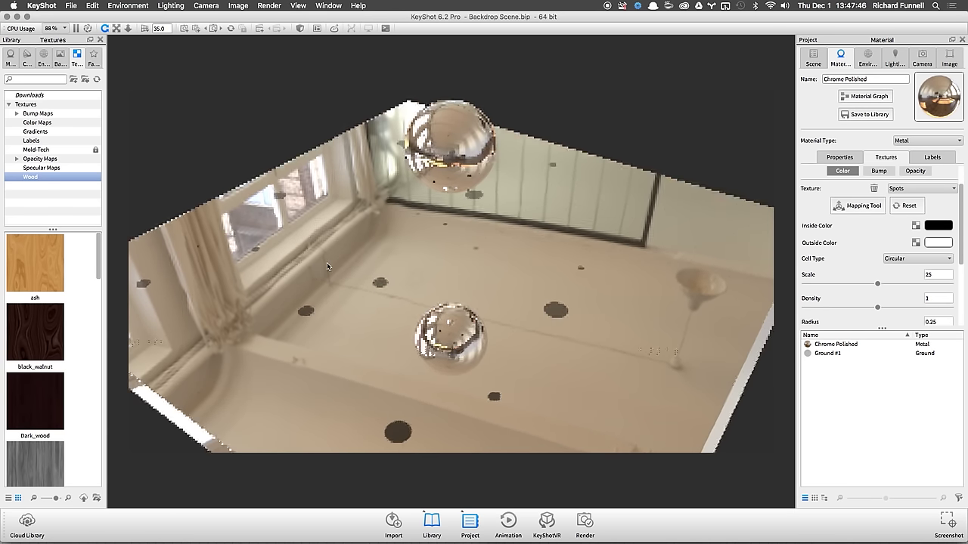
{"action": "left_click_drag", "start_coordinate": [602, 199], "coordinate": [552, 265]}
{"action": "left_click_drag", "start_coordinate": [603, 324], "coordinate": [566, 263]}
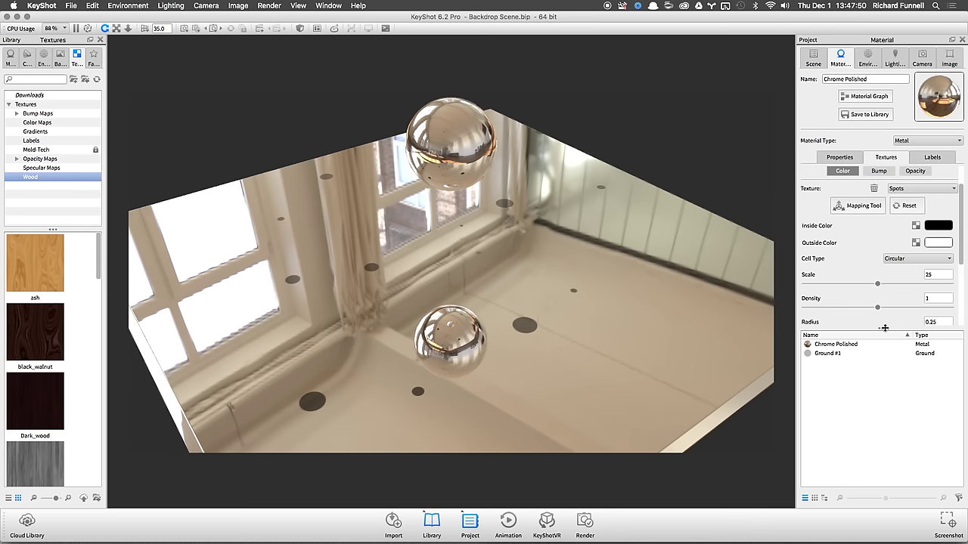
{"action": "left_click_drag", "start_coordinate": [882, 328], "coordinate": [882, 433]}
{"action": "scroll", "coordinate": [829, 192], "scroll_direction": "up", "scroll_amount": 1}
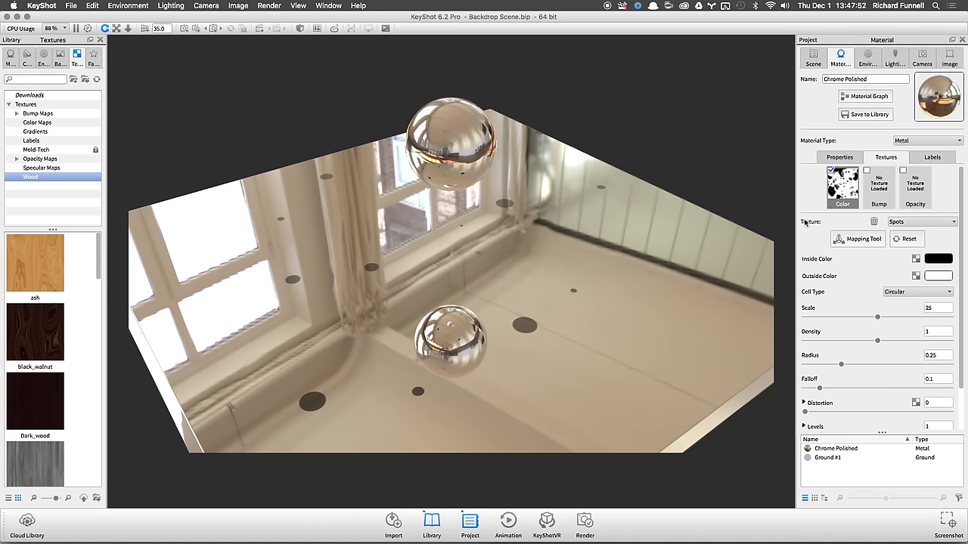
Step: Move the Spots texture from the Color slot to the Bump slot
{"action": "left_click_drag", "start_coordinate": [423, 318], "coordinate": [484, 329]}
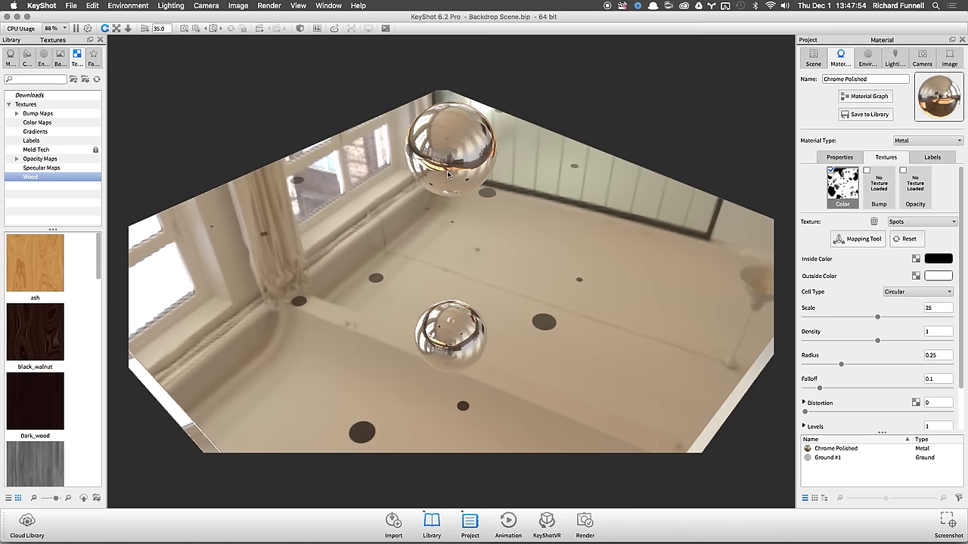
{"action": "left_click_drag", "start_coordinate": [847, 187], "coordinate": [875, 195]}
{"action": "left_click_drag", "start_coordinate": [490, 328], "coordinate": [585, 383]}
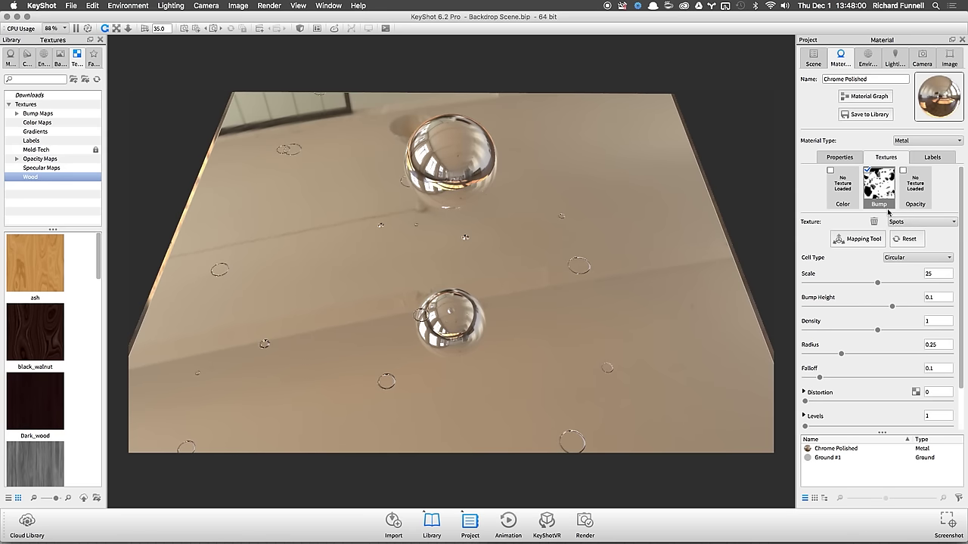
Step: Copy the Spots texture from the Bump slot back to the Color slot
{"action": "left_click_drag", "start_coordinate": [879, 185], "coordinate": [843, 186]}
{"action": "left_click_drag", "start_coordinate": [578, 330], "coordinate": [443, 290]}
{"action": "left_click_drag", "start_coordinate": [633, 326], "coordinate": [582, 338]}
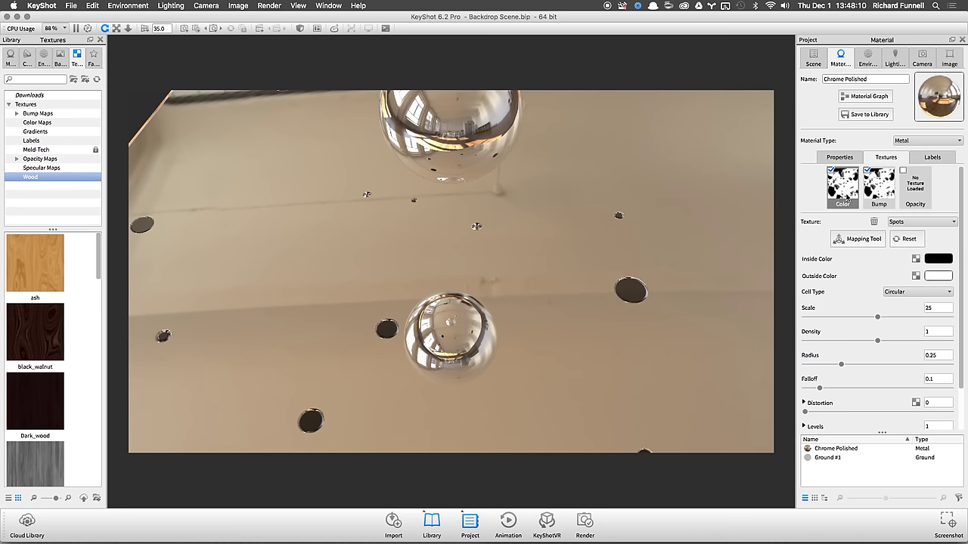
Step: Delete the Spots texture from the Color slot, keeping the one in Bump
{"action": "left_click", "coordinate": [877, 187]}
{"action": "left_click", "coordinate": [857, 157]}
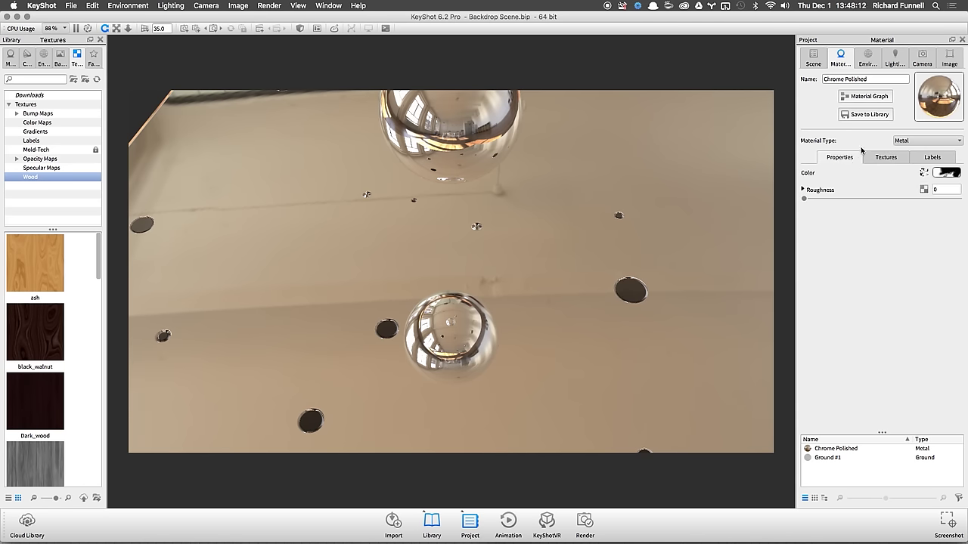
{"action": "left_click", "coordinate": [886, 157]}
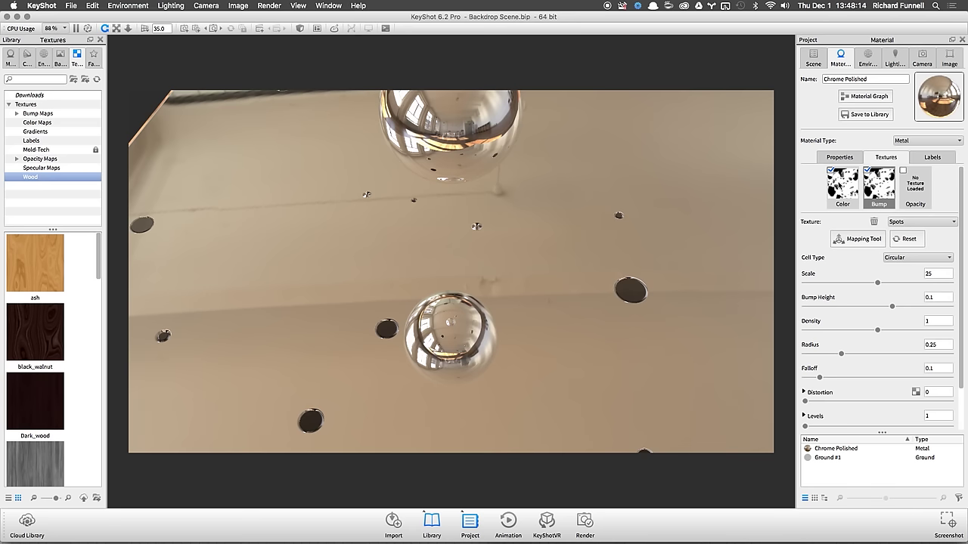
{"action": "left_click", "coordinate": [873, 222]}
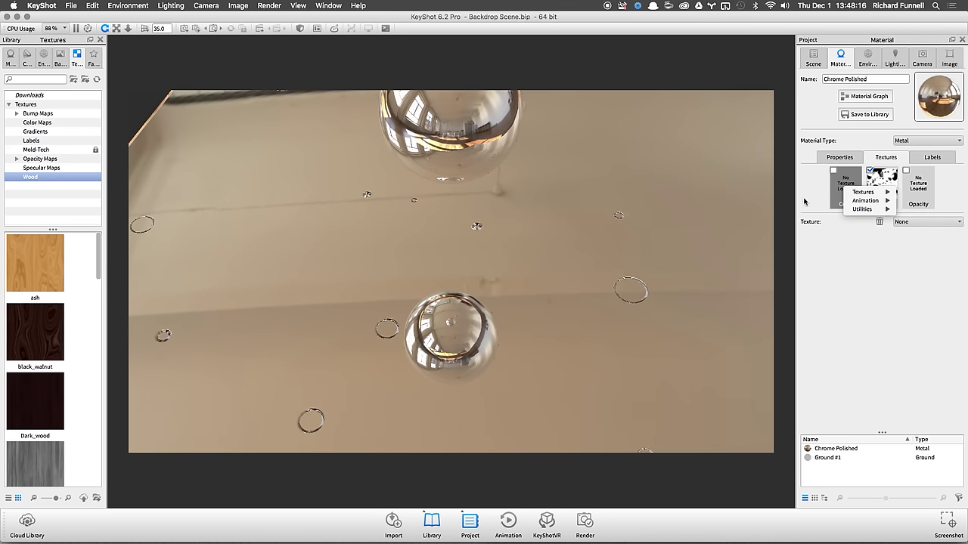
{"action": "right_click", "coordinate": [844, 186]}
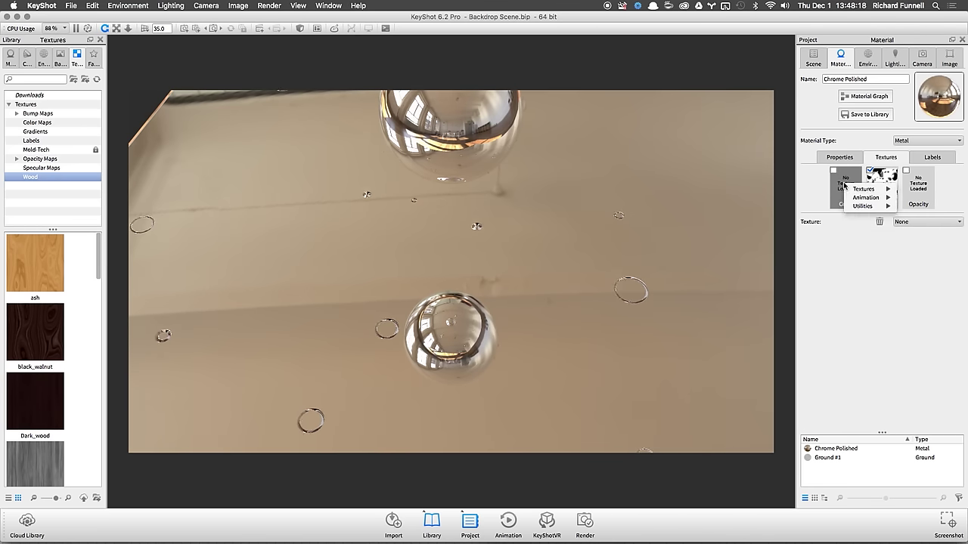
{"action": "mouse_move", "coordinate": [877, 188]}
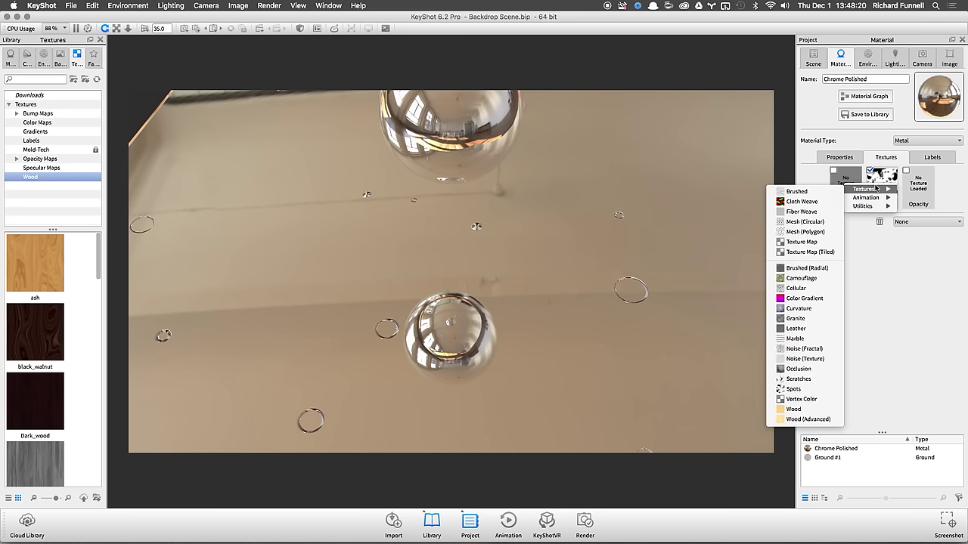
{"action": "mouse_move", "coordinate": [875, 207]}
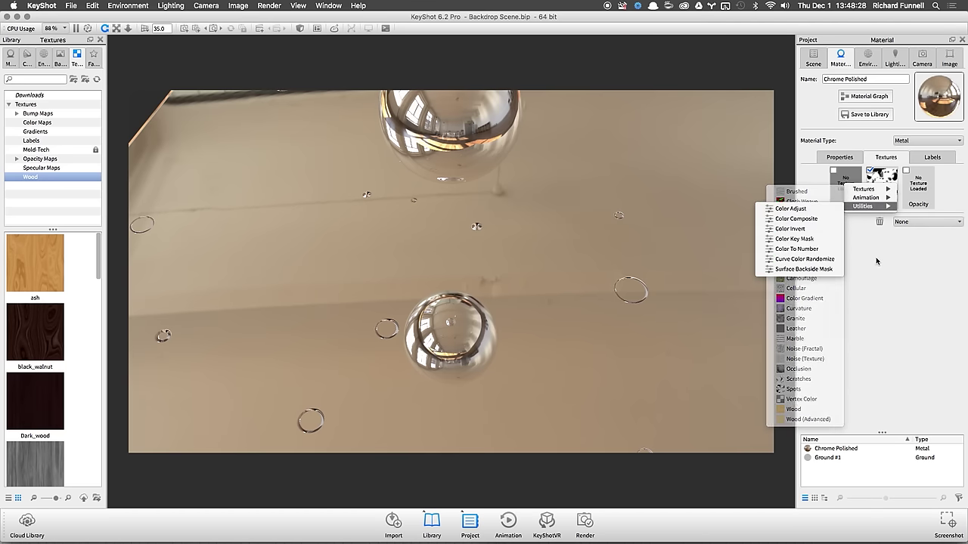
Step: Assign a Camouflage texture to the Color property of the Chrome Polished material
{"action": "left_click", "coordinate": [849, 157]}
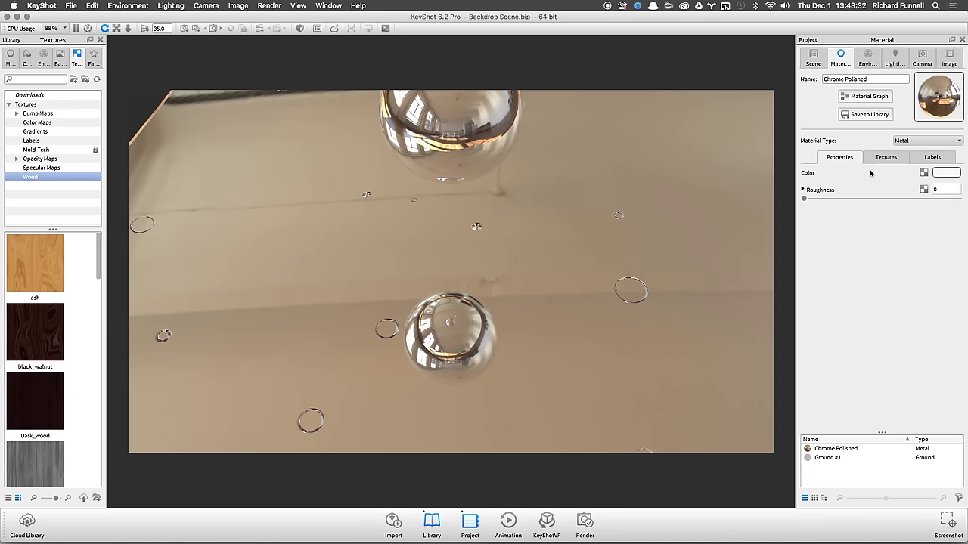
{"action": "left_click", "coordinate": [925, 174]}
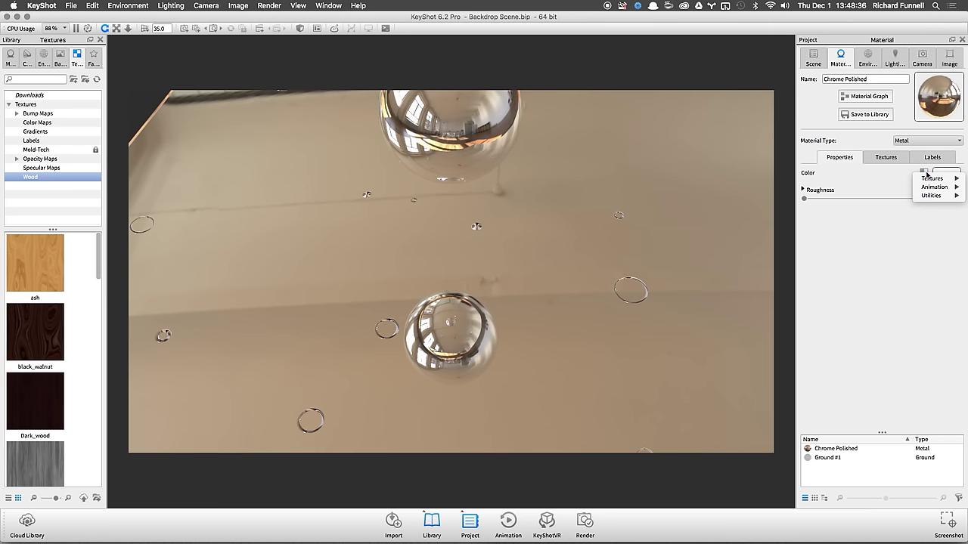
{"action": "mouse_move", "coordinate": [932, 182]}
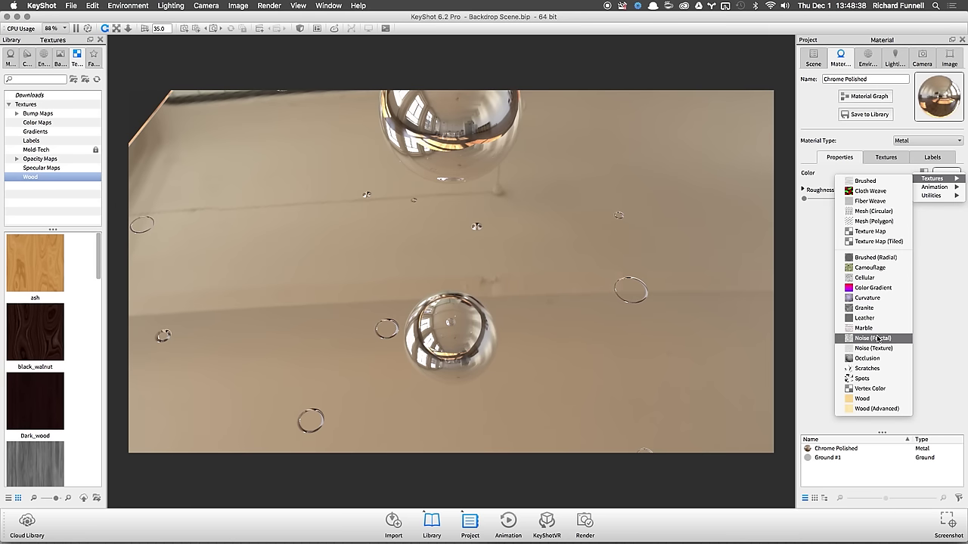
{"action": "left_click", "coordinate": [892, 269]}
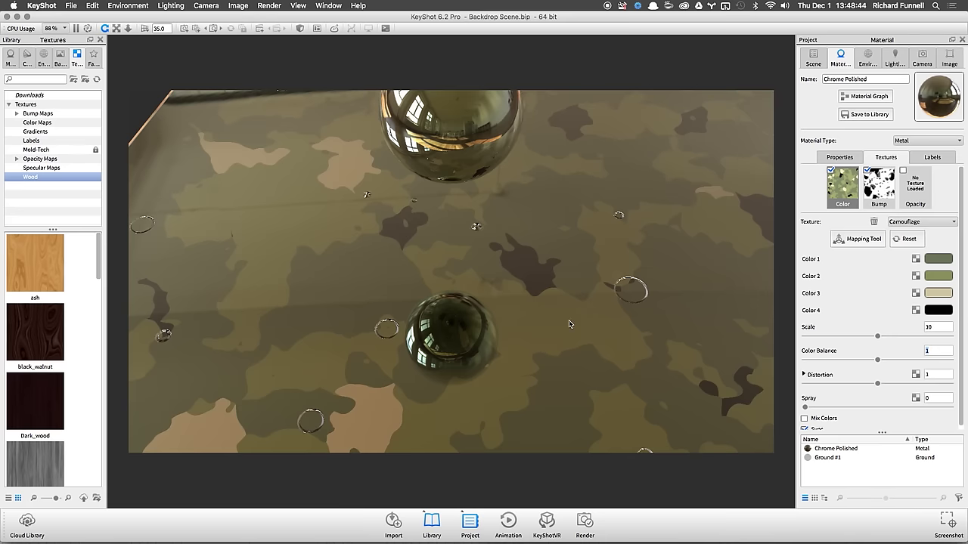
{"action": "left_click_drag", "start_coordinate": [569, 320], "coordinate": [615, 313]}
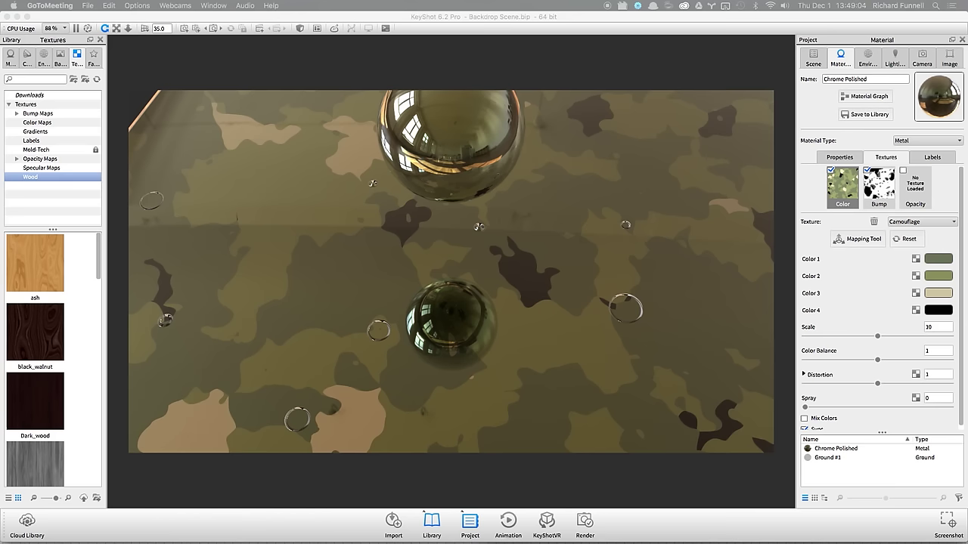
{"action": "left_click", "coordinate": [613, 16]}
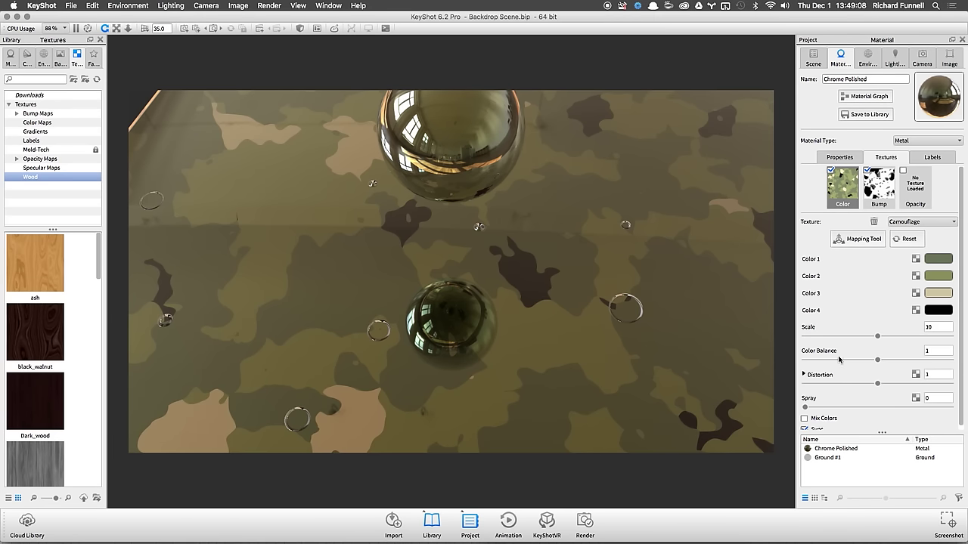
Step: Set the Falloff of the Spots bump texture on Chrome Polished to 0.823
{"action": "left_click", "coordinate": [887, 189]}
{"action": "scroll", "coordinate": [819, 363], "scroll_direction": "down", "scroll_amount": 2}
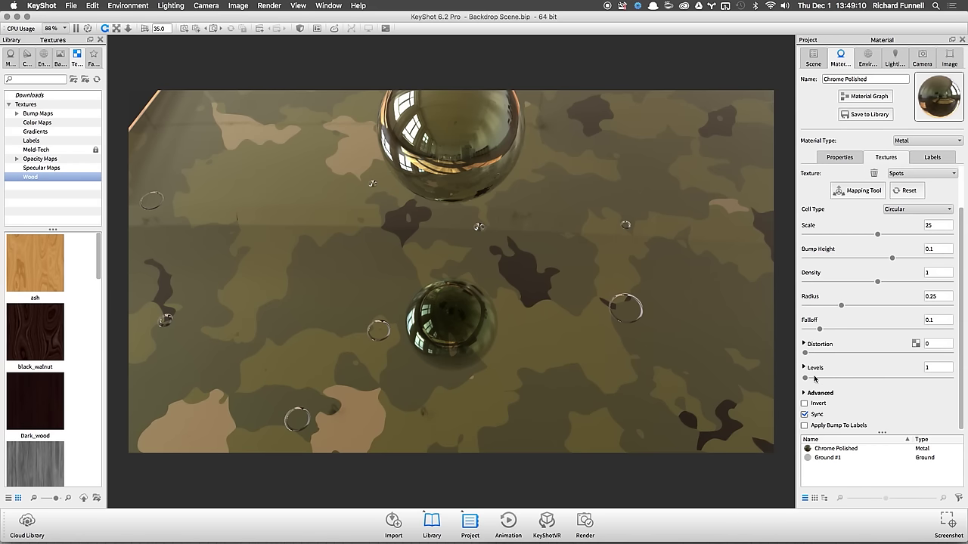
{"action": "left_click_drag", "start_coordinate": [820, 331], "coordinate": [924, 331]}
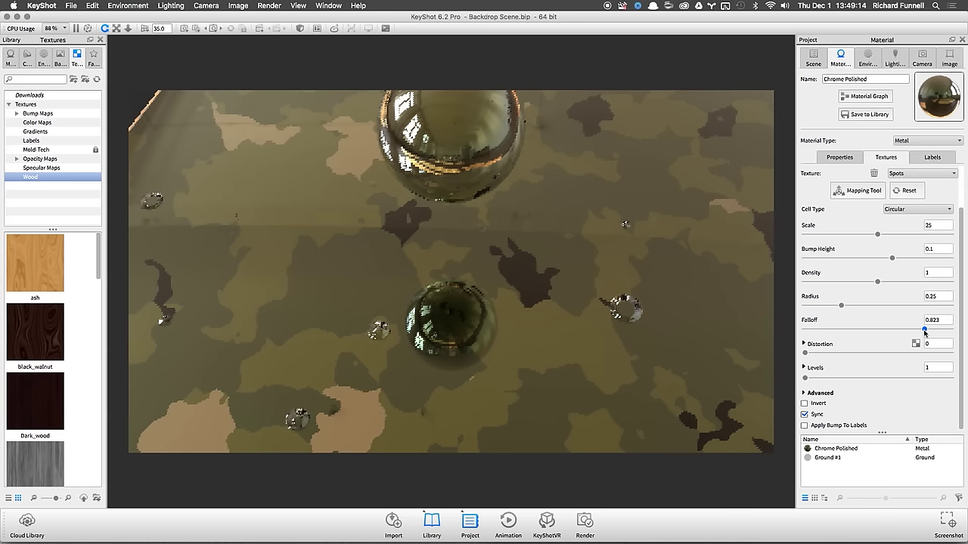
{"action": "left_click_drag", "start_coordinate": [633, 371], "coordinate": [546, 333]}
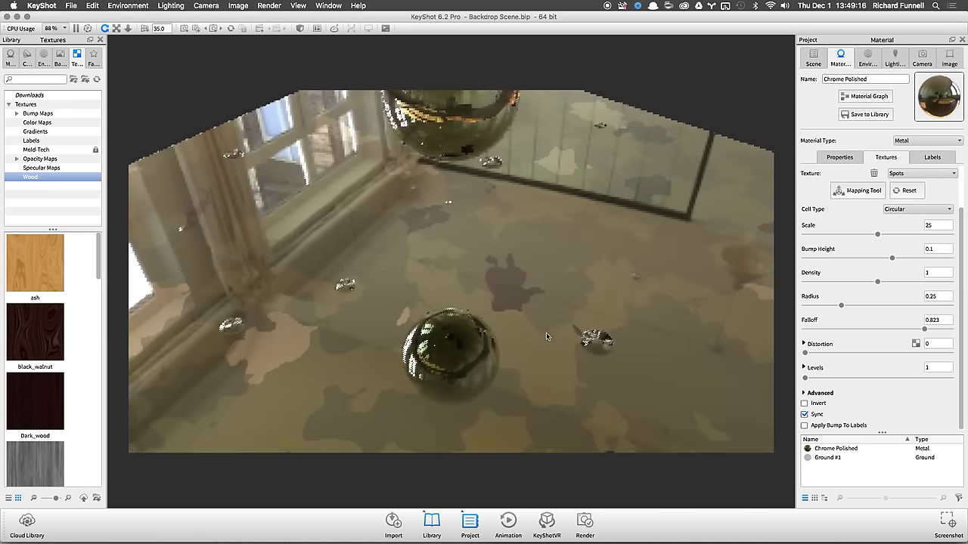
Step: Set the Chrome Polished material's Roughness to 0.033 and reopen the settings of its Camouflage color texture
{"action": "left_click", "coordinate": [840, 157]}
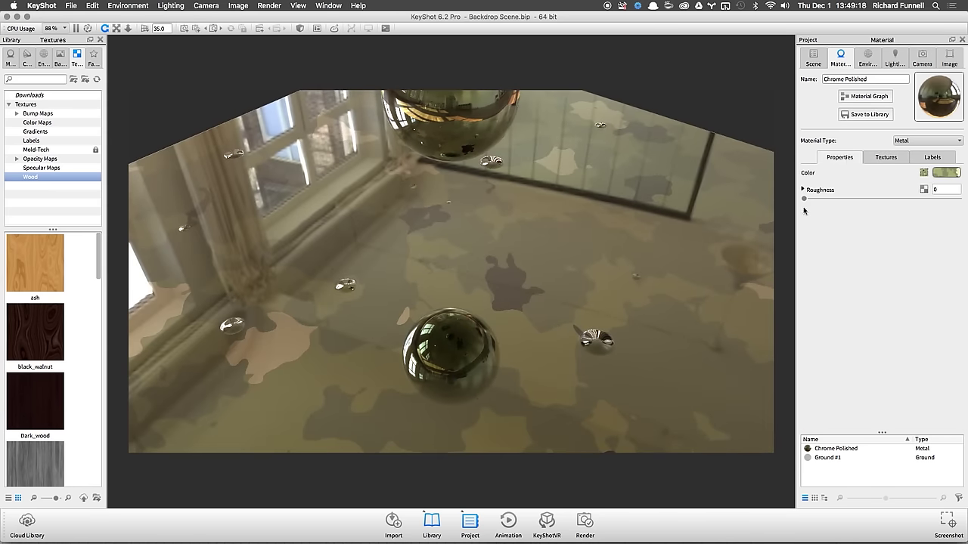
{"action": "left_click_drag", "start_coordinate": [806, 199], "coordinate": [809, 200]}
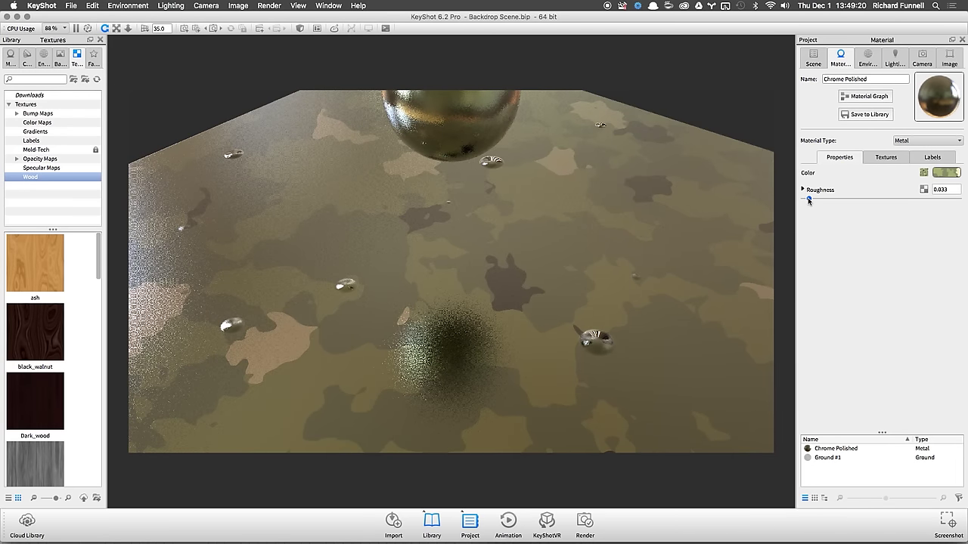
{"action": "left_click", "coordinate": [887, 158]}
{"action": "scroll", "coordinate": [838, 222], "scroll_direction": "up", "scroll_amount": 2}
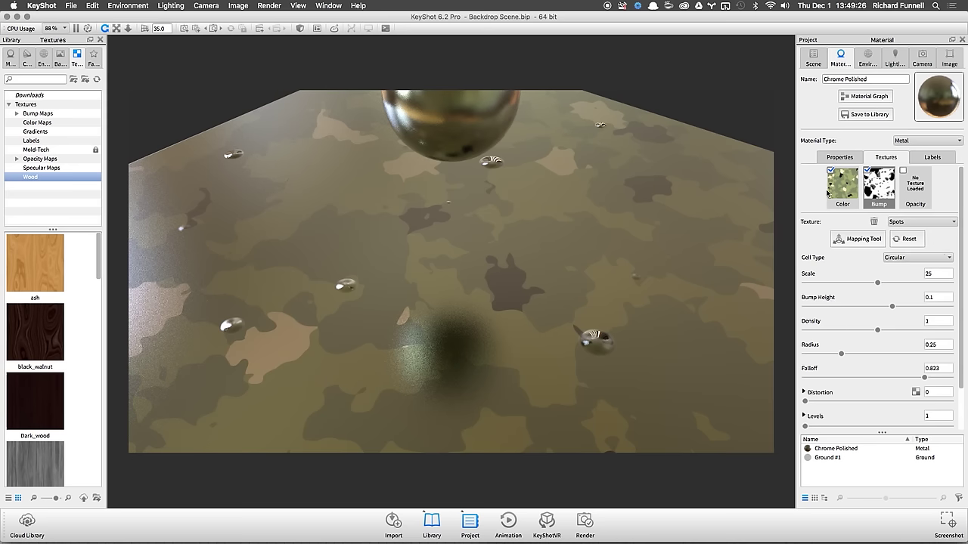
{"action": "left_click", "coordinate": [846, 189]}
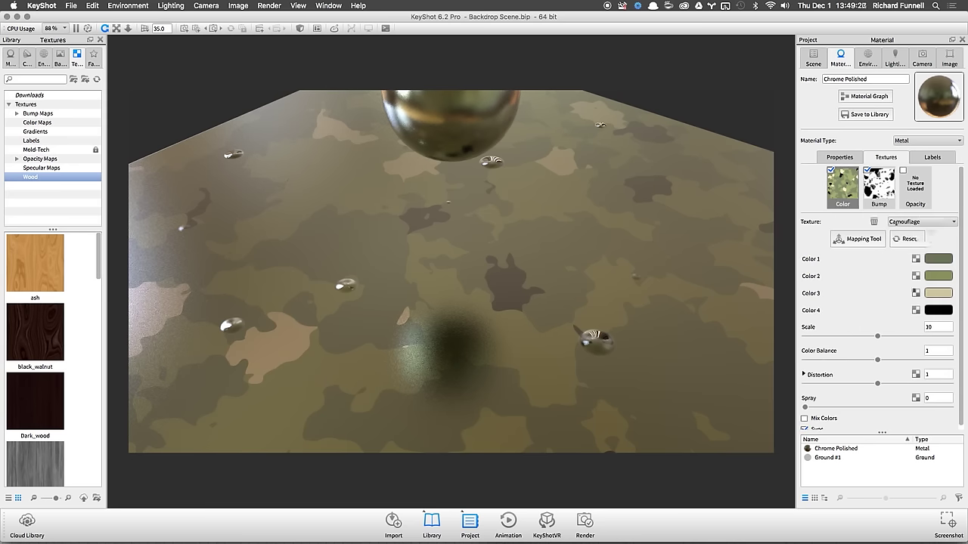
{"action": "scroll", "coordinate": [938, 333], "scroll_direction": "down", "scroll_amount": 1}
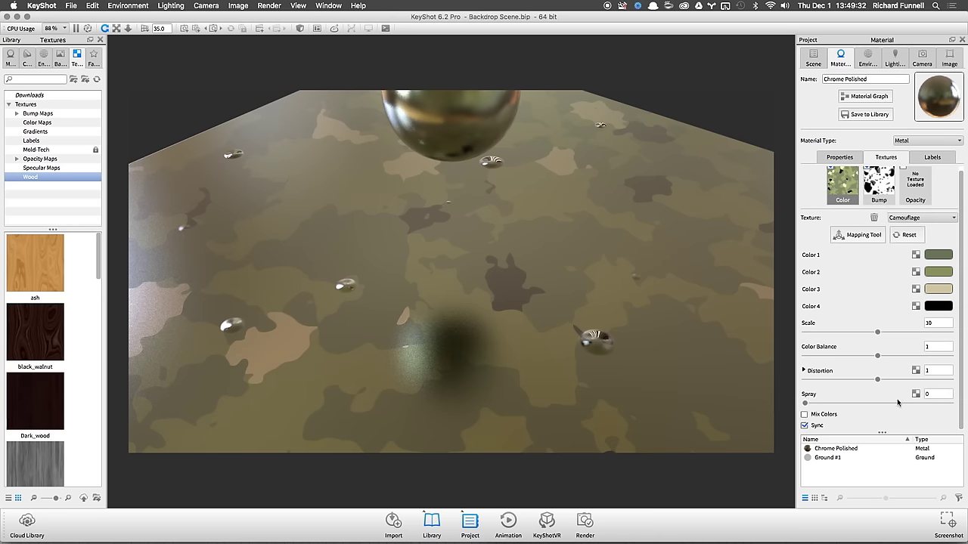
{"action": "scroll", "coordinate": [872, 312], "scroll_direction": "up", "scroll_amount": 1}
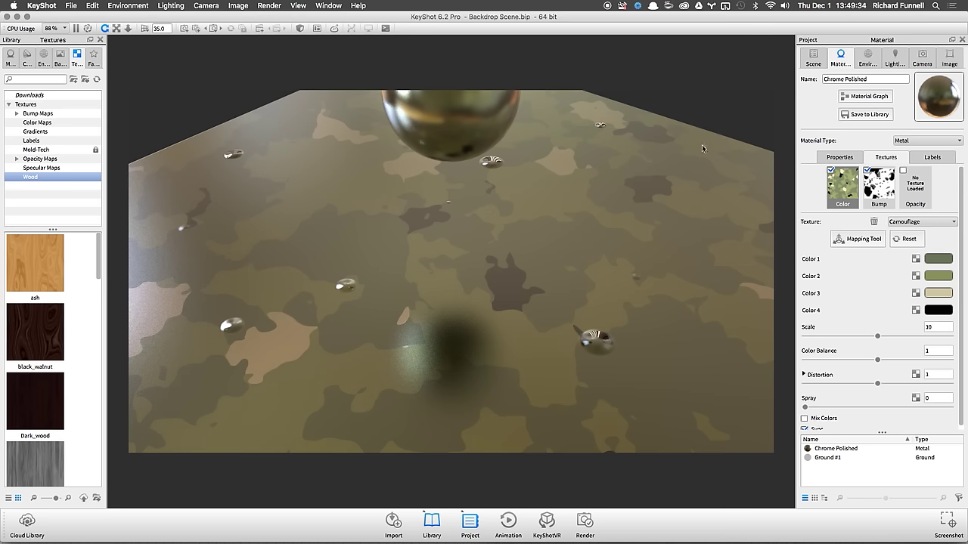
Step: Switch to Finder and show the My Images folder as icons, with its window over the render view
{"action": "mouse_move", "coordinate": [406, 529]}
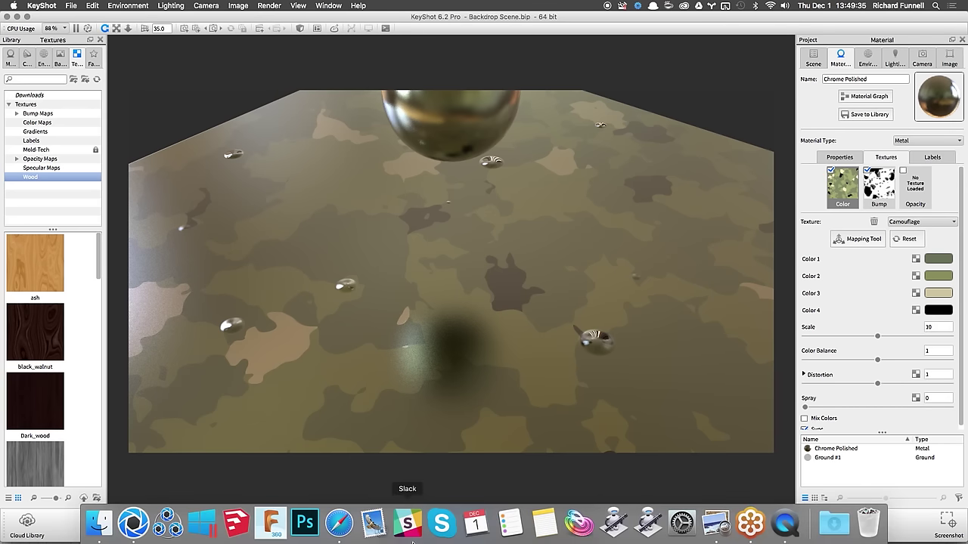
{"action": "left_click", "coordinate": [101, 529]}
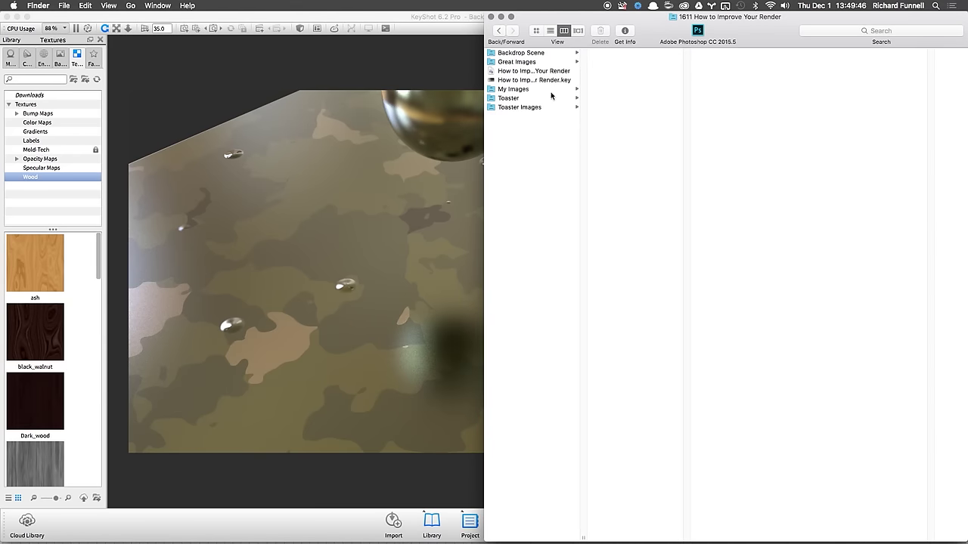
{"action": "left_click", "coordinate": [530, 89]}
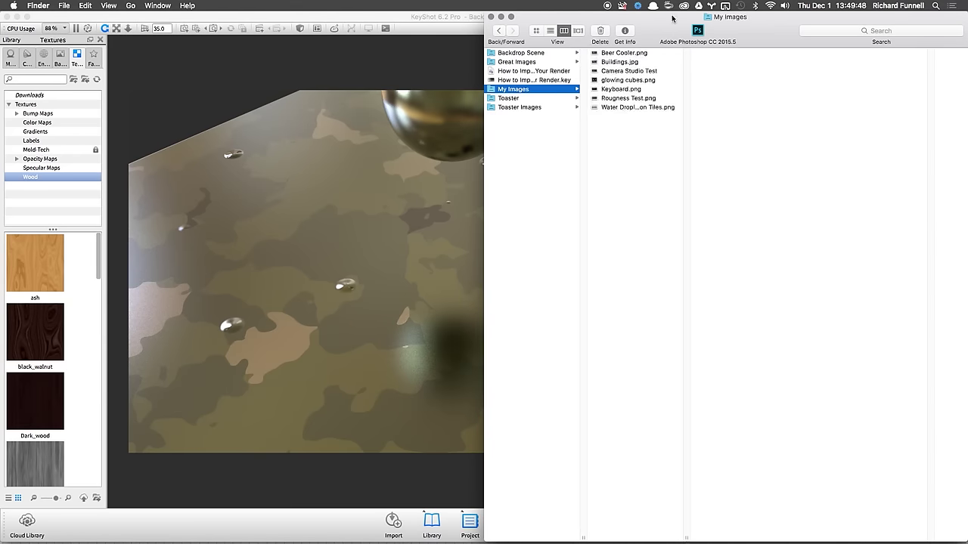
{"action": "left_click_drag", "start_coordinate": [673, 19], "coordinate": [537, 87]}
{"action": "key", "text": "super+1"}
{"action": "left_click_drag", "start_coordinate": [637, 96], "coordinate": [482, 256]}
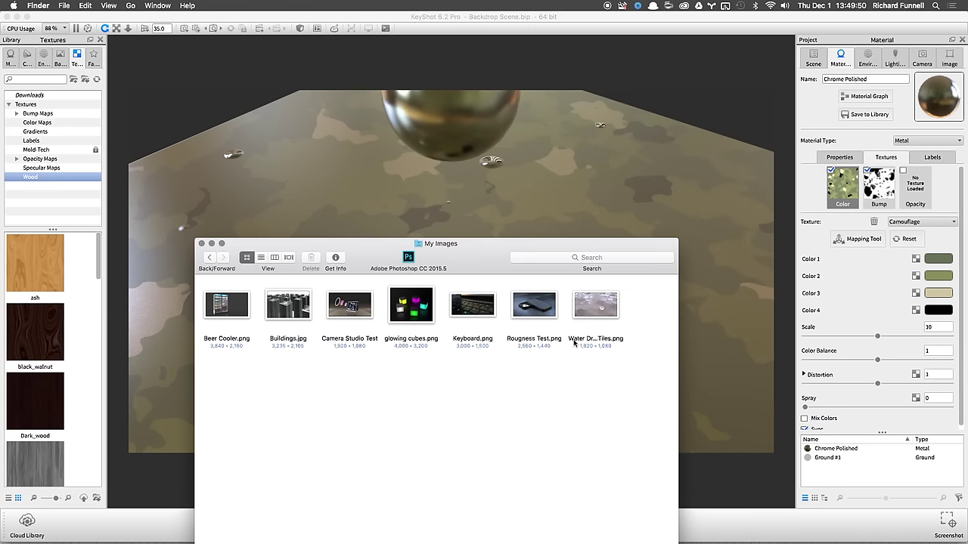
Step: Apply the Camera Studio Test image from the My Images folder to the Color texture slot of Chrome Polished
{"action": "left_click", "coordinate": [413, 306]}
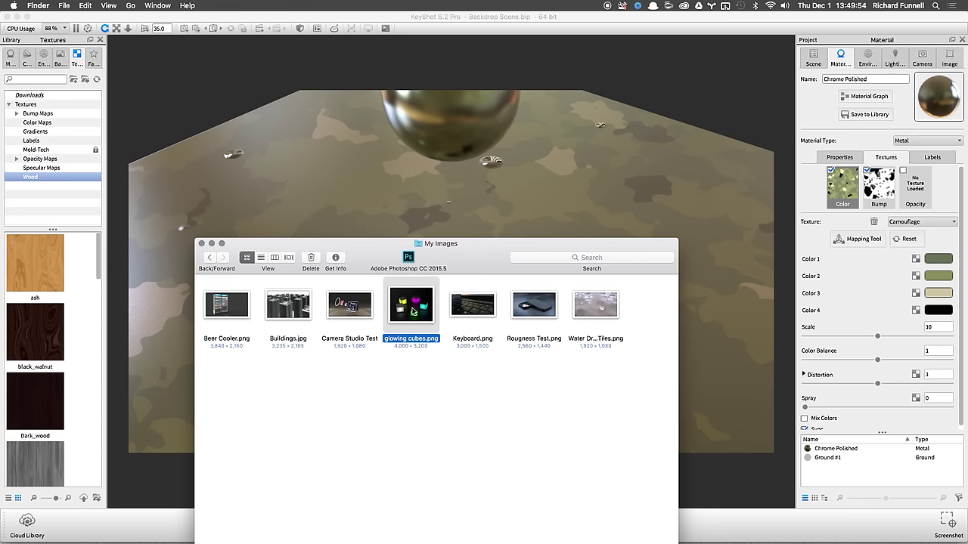
{"action": "left_click", "coordinate": [339, 314]}
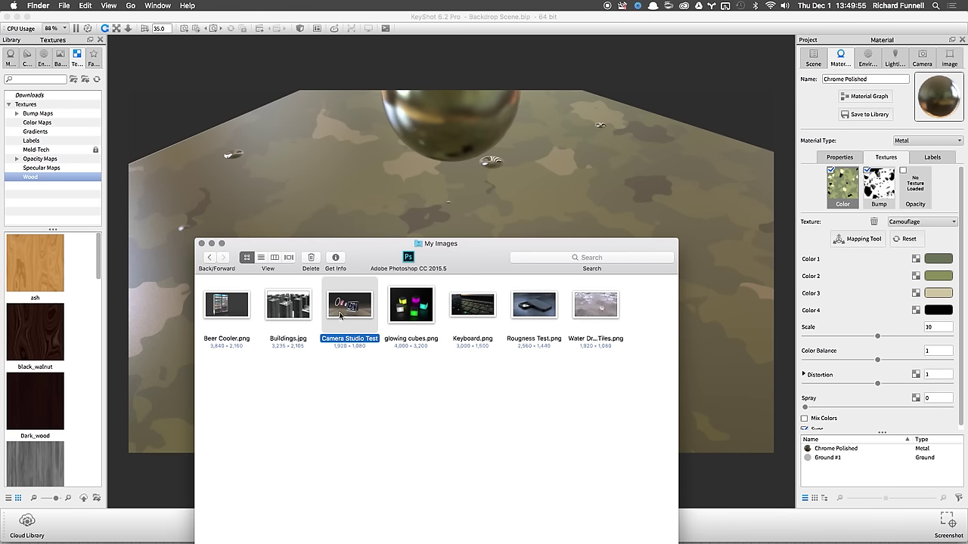
{"action": "left_click_drag", "start_coordinate": [350, 315], "coordinate": [640, 224]}
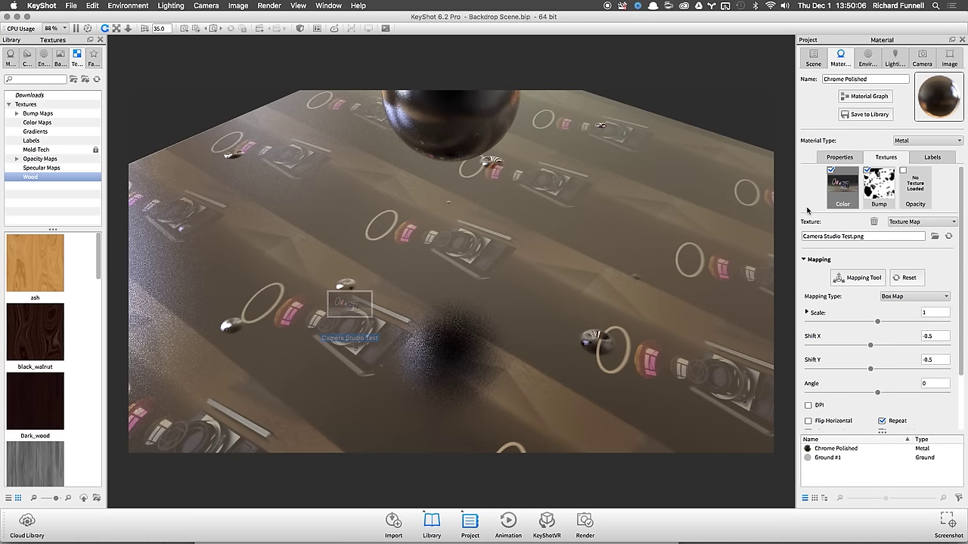
{"action": "left_click", "coordinate": [848, 195]}
{"action": "key", "text": "super+Tab"}
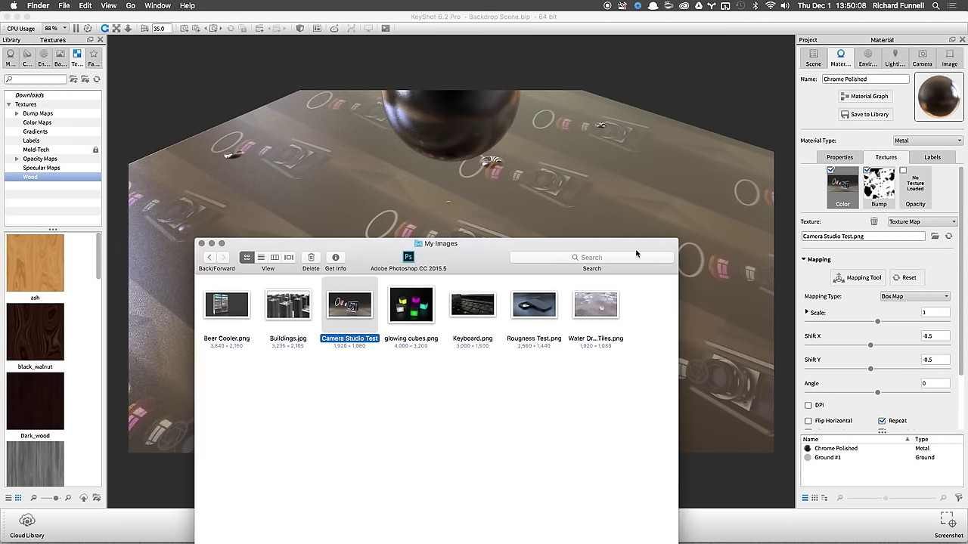
{"action": "left_click_drag", "start_coordinate": [359, 331], "coordinate": [852, 189]}
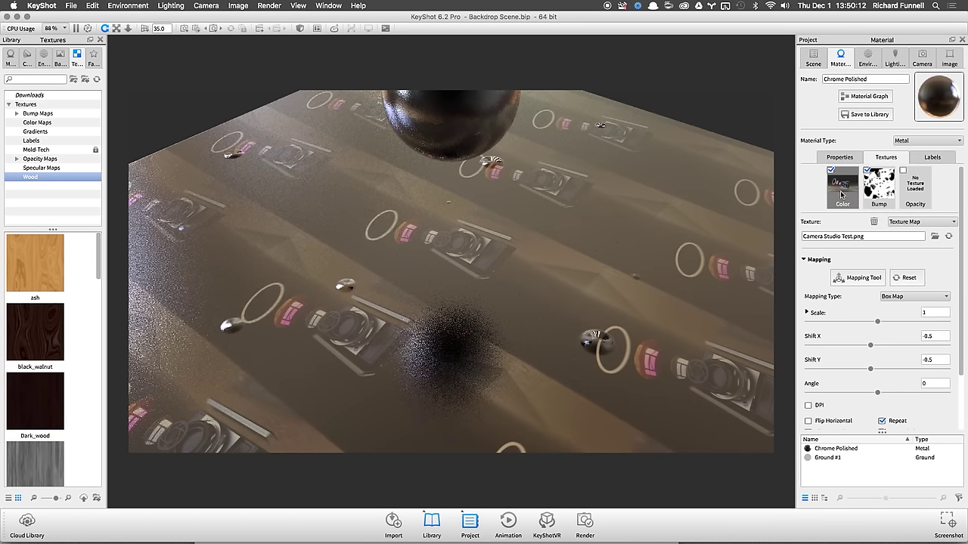
Step: Delete the image from the Color slot and load Parquet color.jpg there instead, collapsing its Mapping settings
{"action": "left_click_drag", "start_coordinate": [459, 338], "coordinate": [635, 368], "text": "ctrl"}
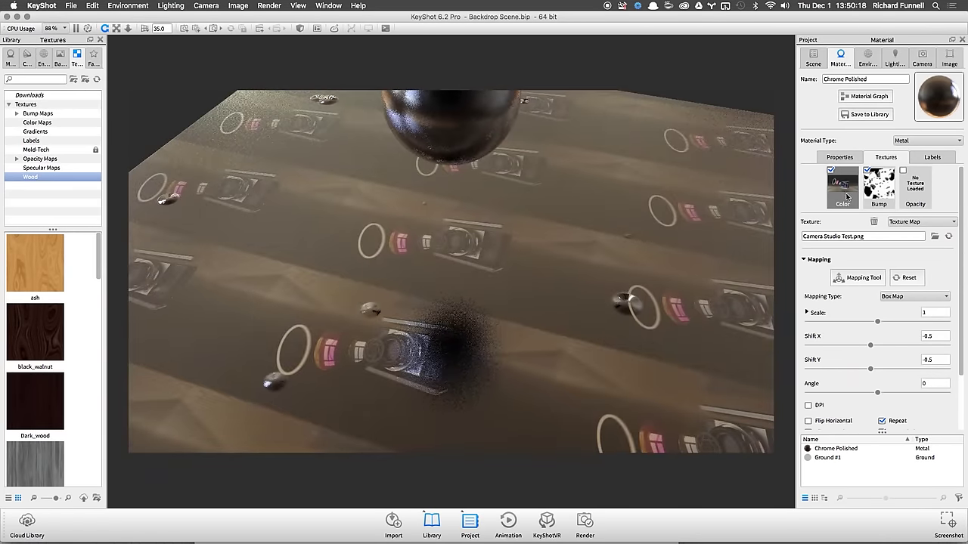
{"action": "key", "text": "Delete"}
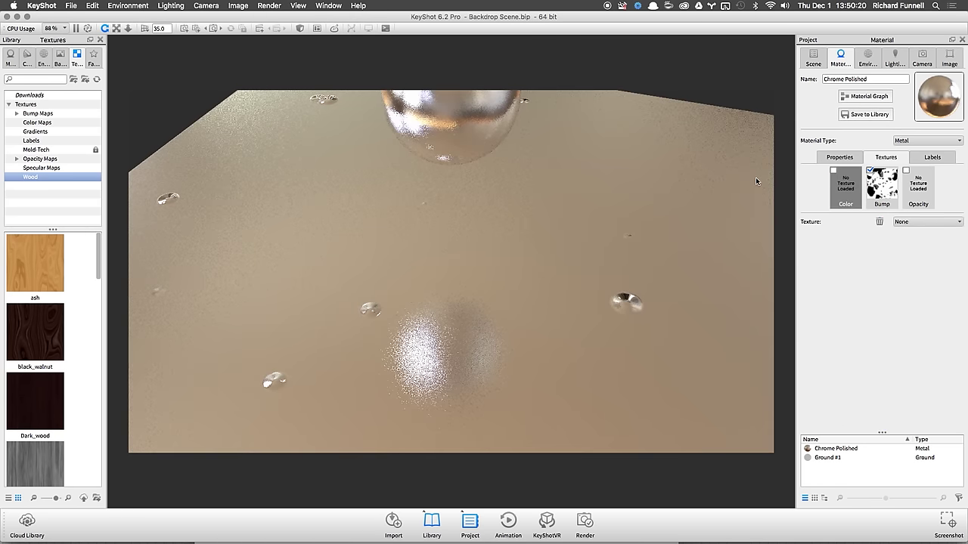
{"action": "double_click", "coordinate": [846, 186]}
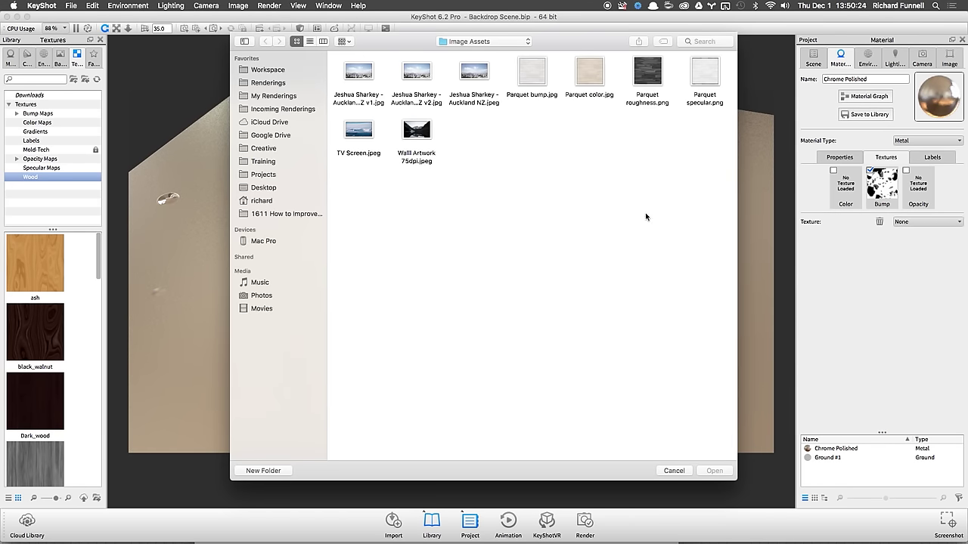
{"action": "double_click", "coordinate": [577, 73]}
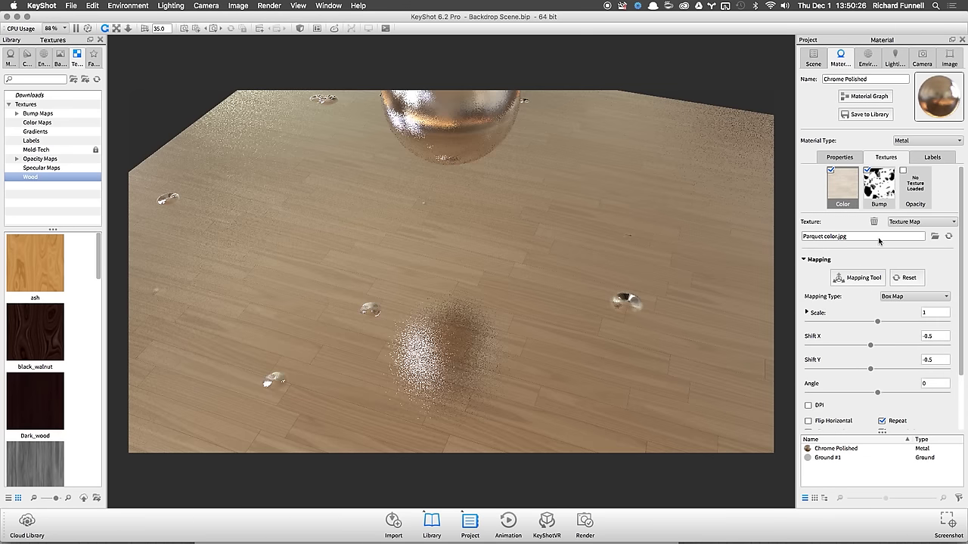
{"action": "left_click_drag", "start_coordinate": [439, 265], "coordinate": [487, 268]}
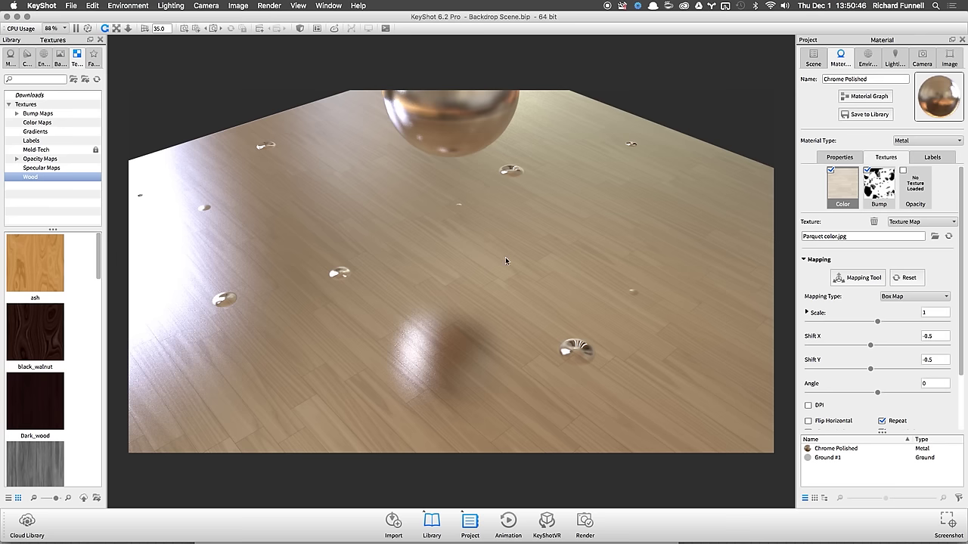
{"action": "left_click_drag", "start_coordinate": [507, 254], "coordinate": [444, 279]}
{"action": "left_click", "coordinate": [820, 259]}
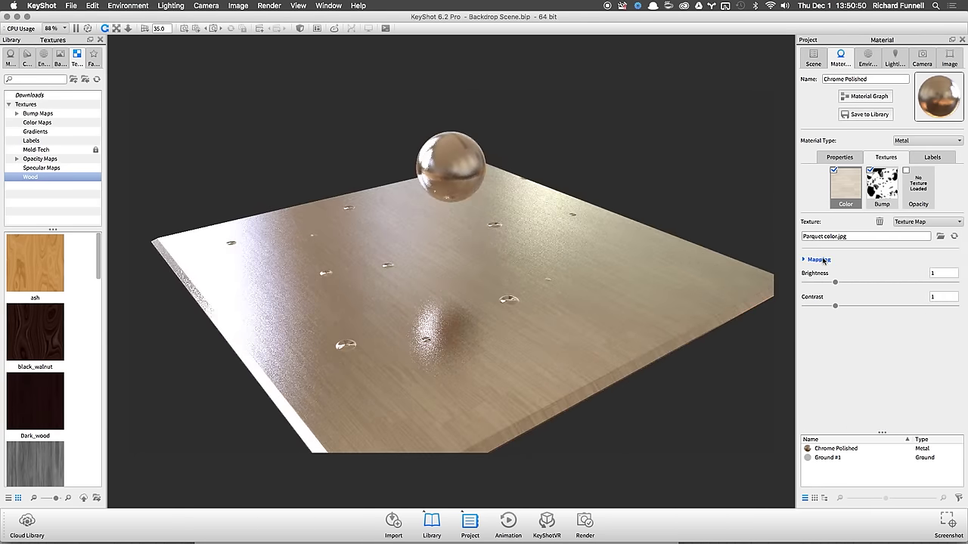
Step: Apply the Liquid Water Ripples material from the library's Liquids category to the 30cm plate
{"action": "left_click", "coordinate": [822, 59]}
{"action": "mouse_move", "coordinate": [592, 173]}
{"action": "left_mouse_down"}
{"action": "mouse_move", "coordinate": [644, 159]}
{"action": "mouse_move", "coordinate": [575, 174]}
{"action": "left_mouse_up"}
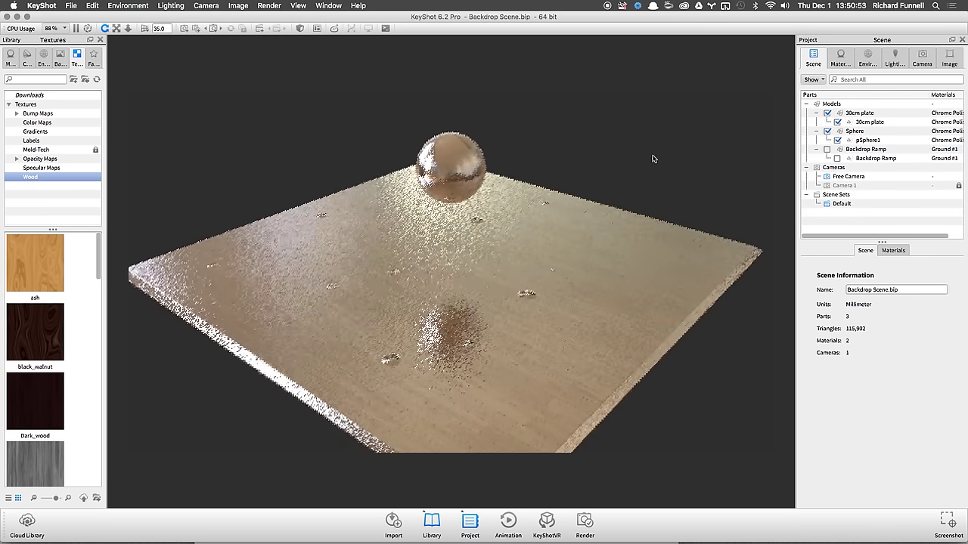
{"action": "left_click", "coordinate": [15, 66]}
{"action": "left_click_drag", "start_coordinate": [190, 101], "coordinate": [241, 94]}
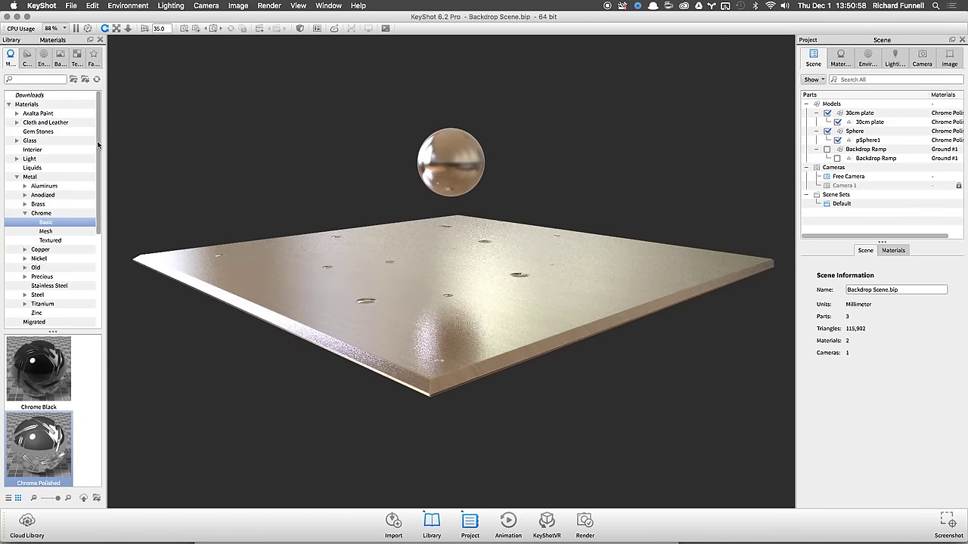
{"action": "left_click_drag", "start_coordinate": [98, 144], "coordinate": [105, 159]}
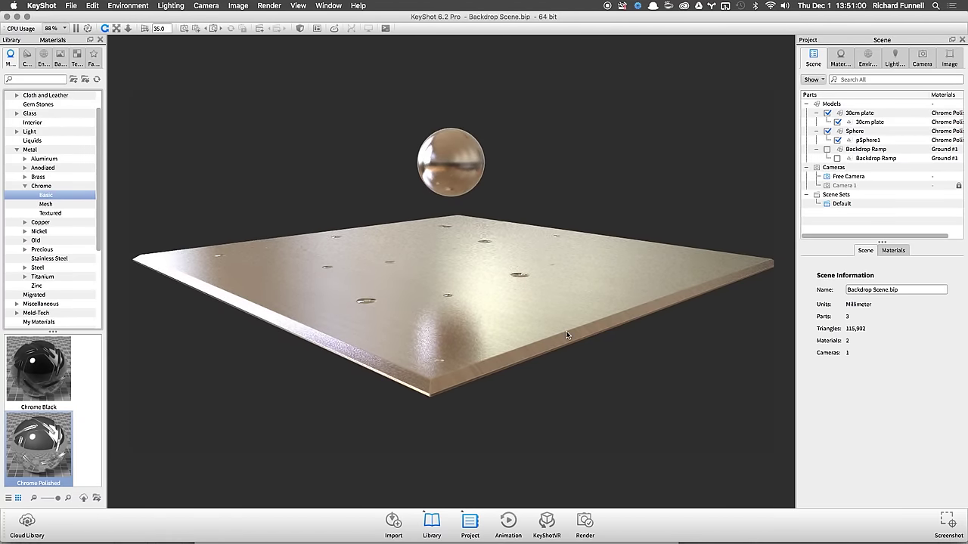
{"action": "left_click_drag", "start_coordinate": [566, 336], "coordinate": [232, 274]}
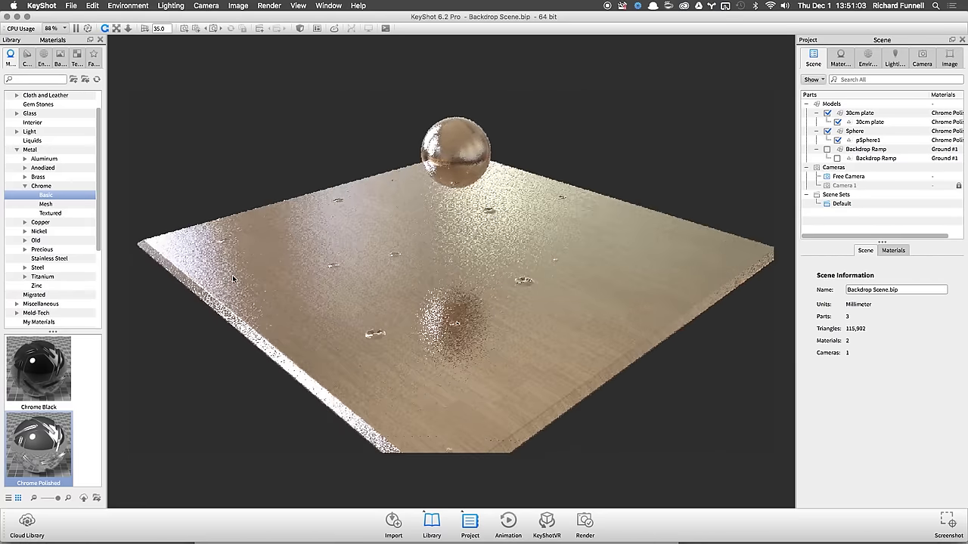
{"action": "left_click", "coordinate": [32, 140]}
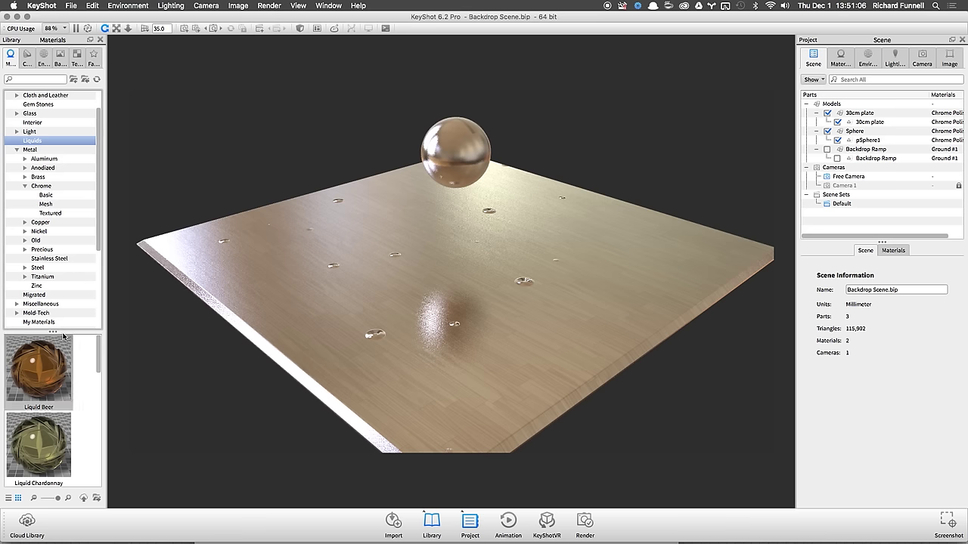
{"action": "left_click_drag", "start_coordinate": [76, 332], "coordinate": [95, 266]}
{"action": "left_click_drag", "start_coordinate": [98, 303], "coordinate": [98, 390]}
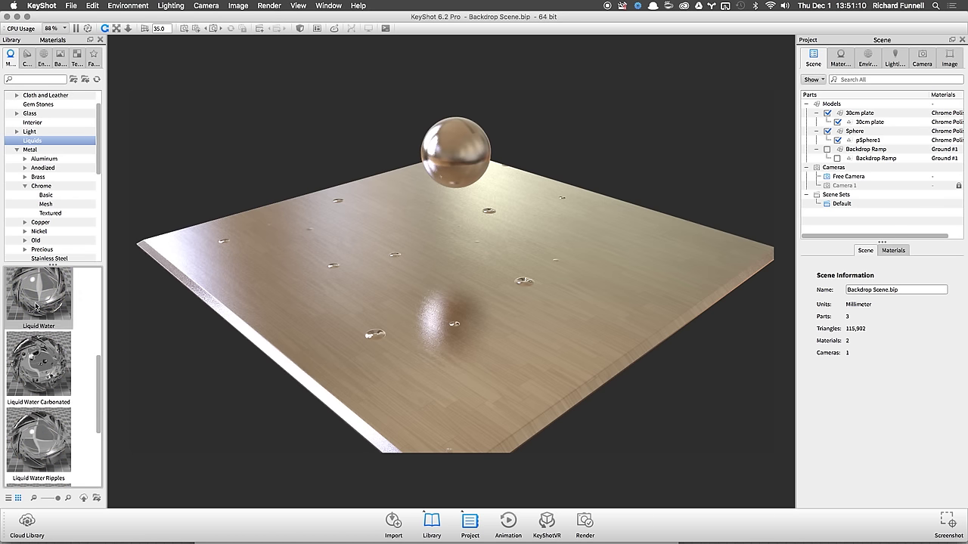
{"action": "scroll", "coordinate": [61, 363], "scroll_direction": "down", "scroll_amount": 5}
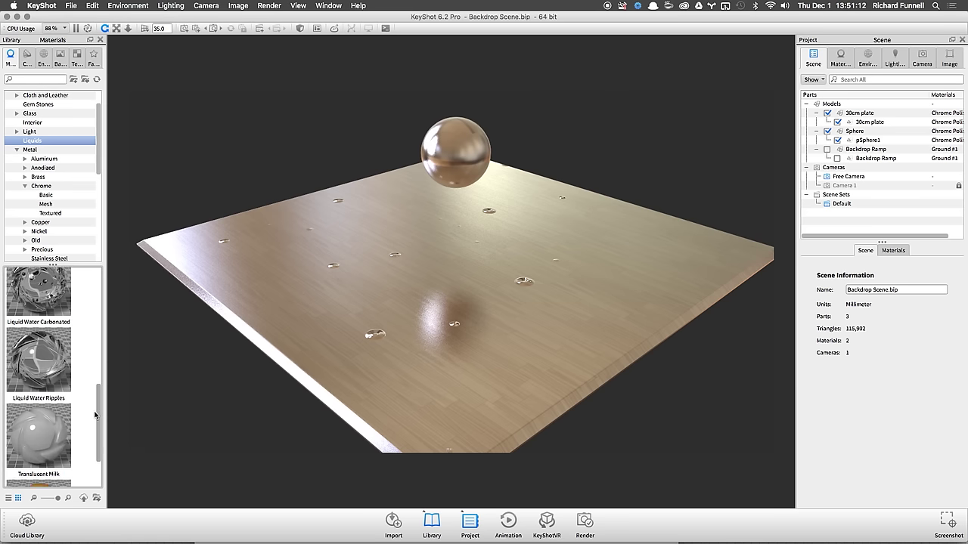
{"action": "left_click_drag", "start_coordinate": [39, 348], "coordinate": [482, 390]}
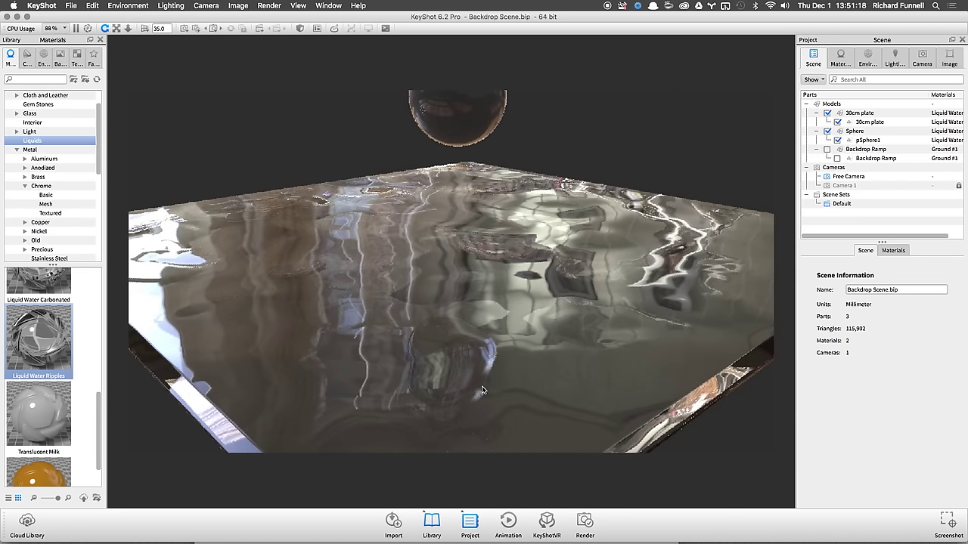
Step: Open the plate's Liquid Water Ripples material, collapse its Advanced properties, and show its bump texture settings
{"action": "double_click", "coordinate": [525, 243]}
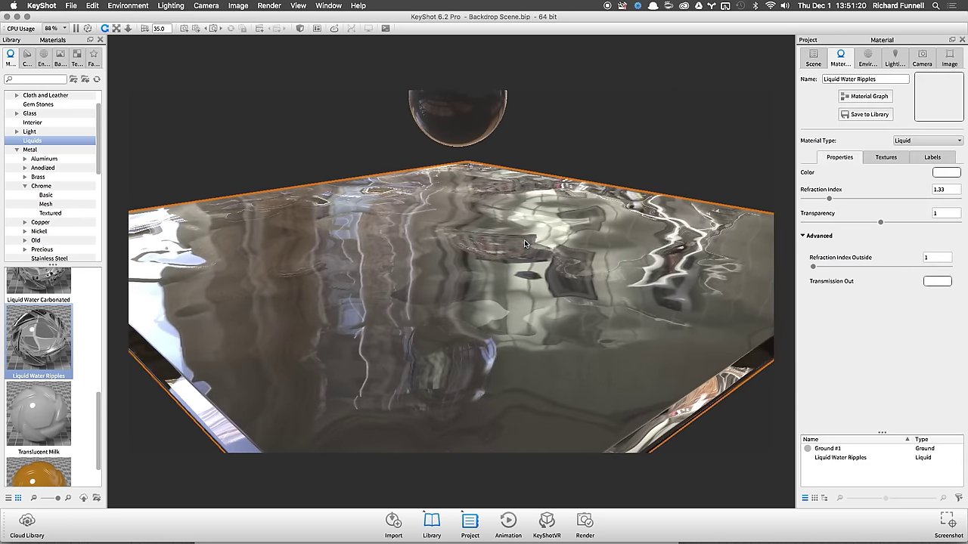
{"action": "left_click", "coordinate": [823, 239]}
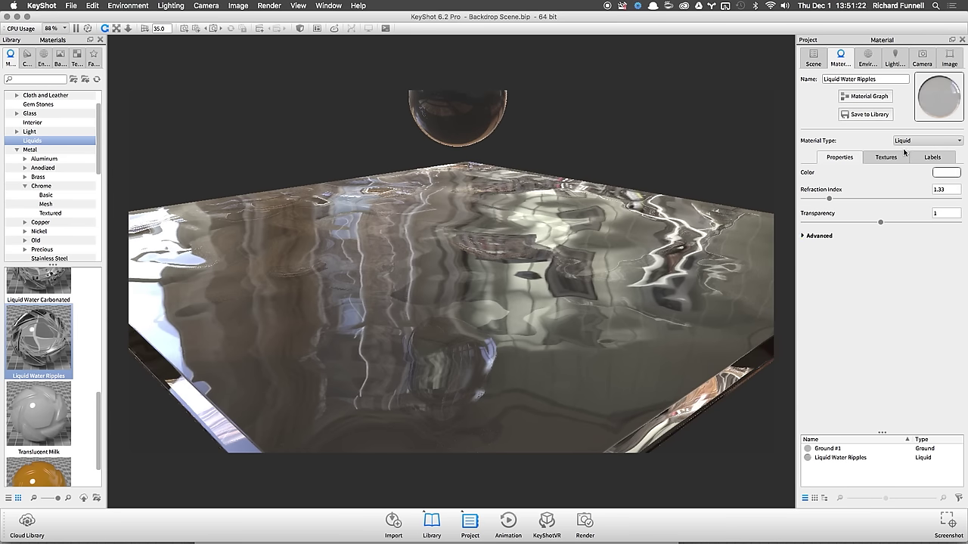
{"action": "left_click", "coordinate": [883, 160]}
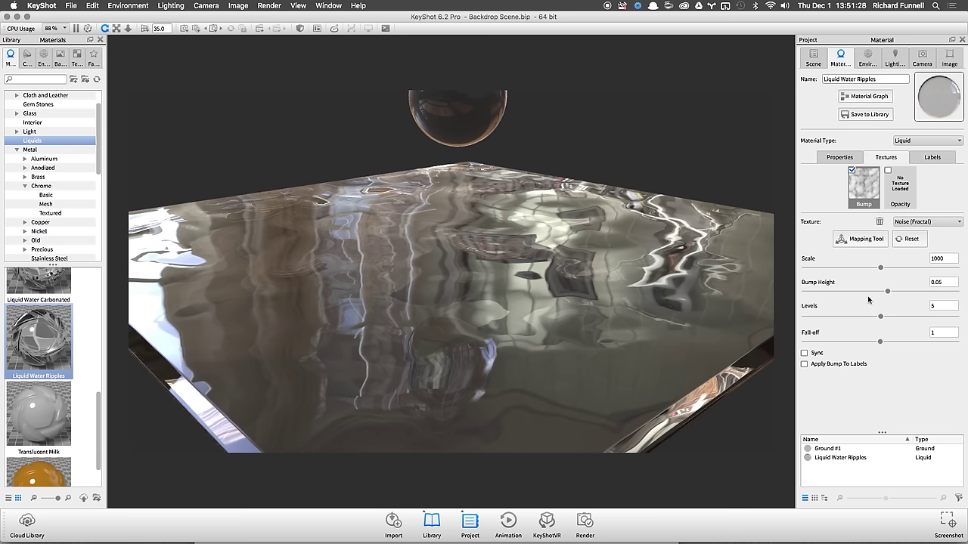
Step: Set the Liquid Water Ripples bump scale to 140 and tint the liquid very pale blue with hue 204°, saturation 4% and value 100%
{"action": "left_click_drag", "start_coordinate": [878, 268], "coordinate": [816, 270]}
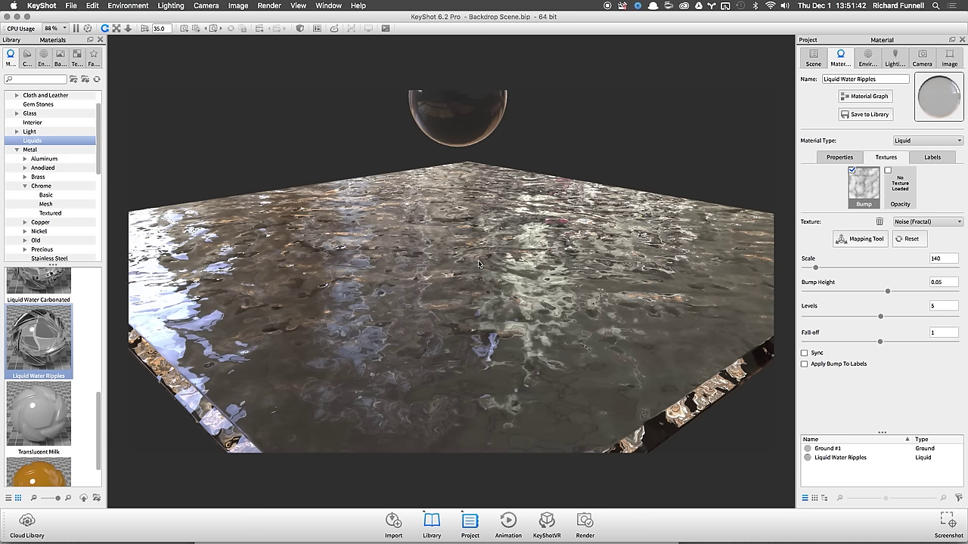
{"action": "left_click", "coordinate": [841, 157]}
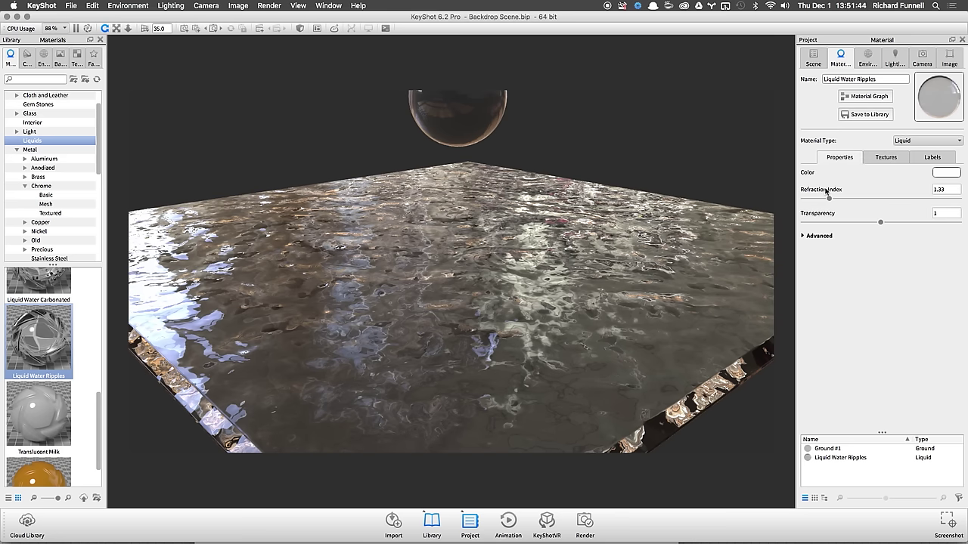
{"action": "left_click", "coordinate": [946, 173]}
{"action": "left_click", "coordinate": [935, 79]}
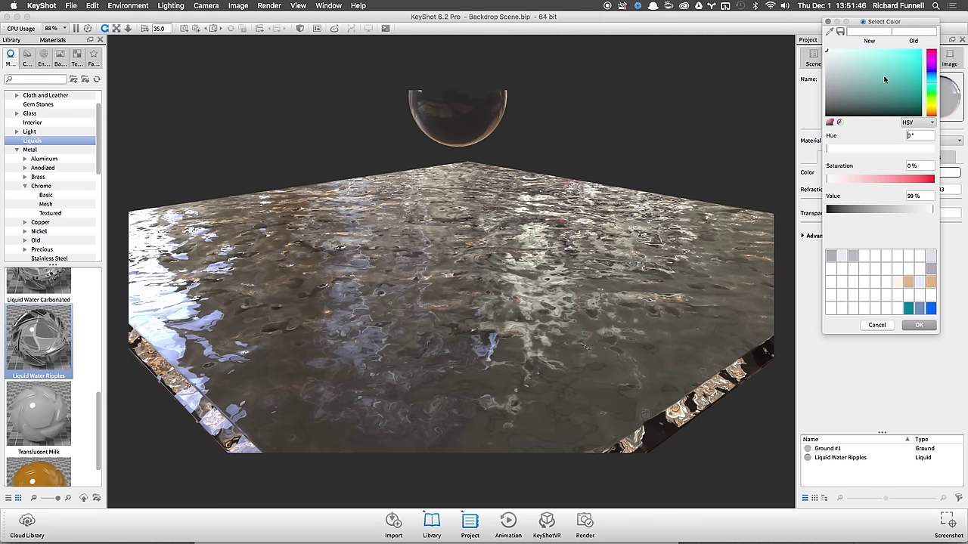
{"action": "left_click", "coordinate": [835, 50]}
{"action": "left_click", "coordinate": [929, 76]}
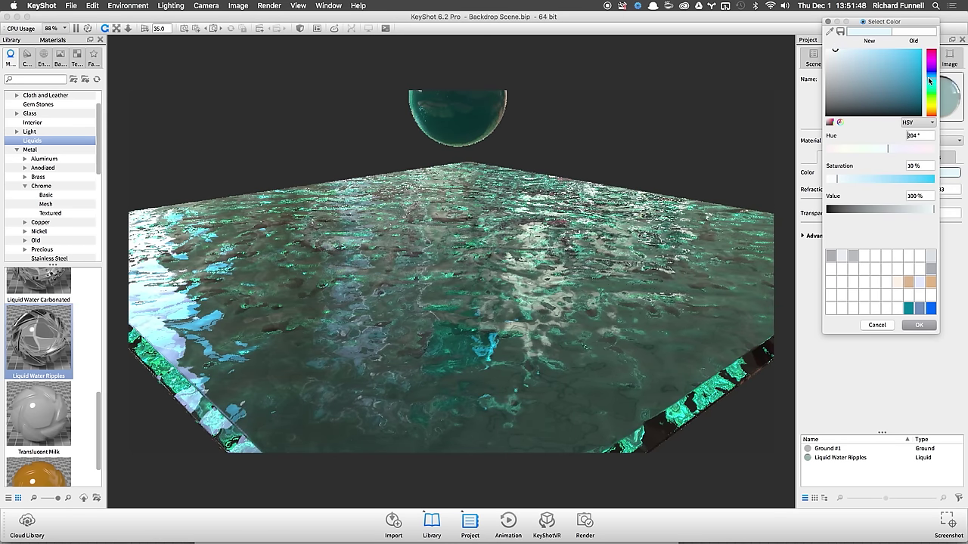
{"action": "left_click", "coordinate": [829, 51]}
{"action": "left_click", "coordinate": [829, 48]}
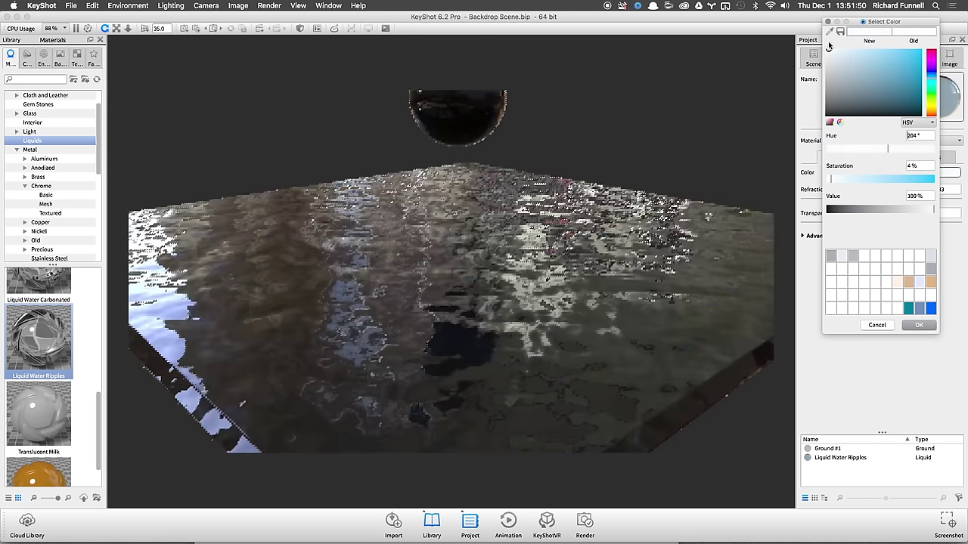
{"action": "left_click", "coordinate": [916, 324]}
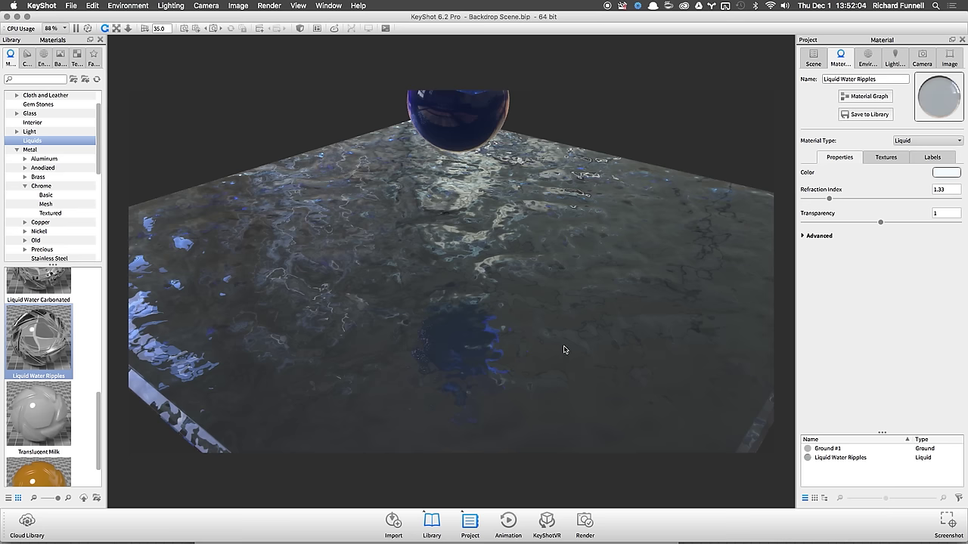
Step: Light the scene with the Outdoor environment hdri-locations_iceland_4k and show the lighting environment as the background
{"action": "left_click_drag", "start_coordinate": [496, 333], "coordinate": [344, 308]}
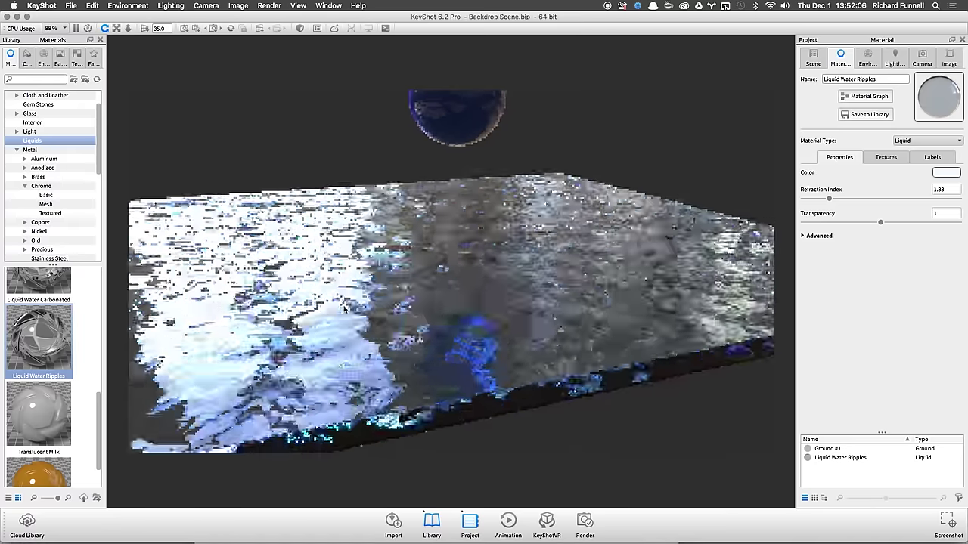
{"action": "left_click", "coordinate": [43, 58]}
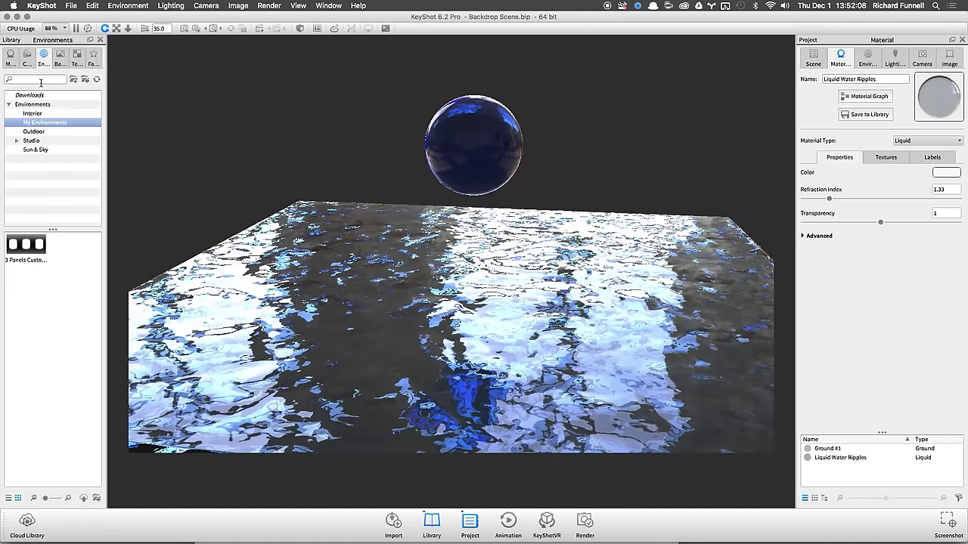
{"action": "left_click", "coordinate": [33, 131]}
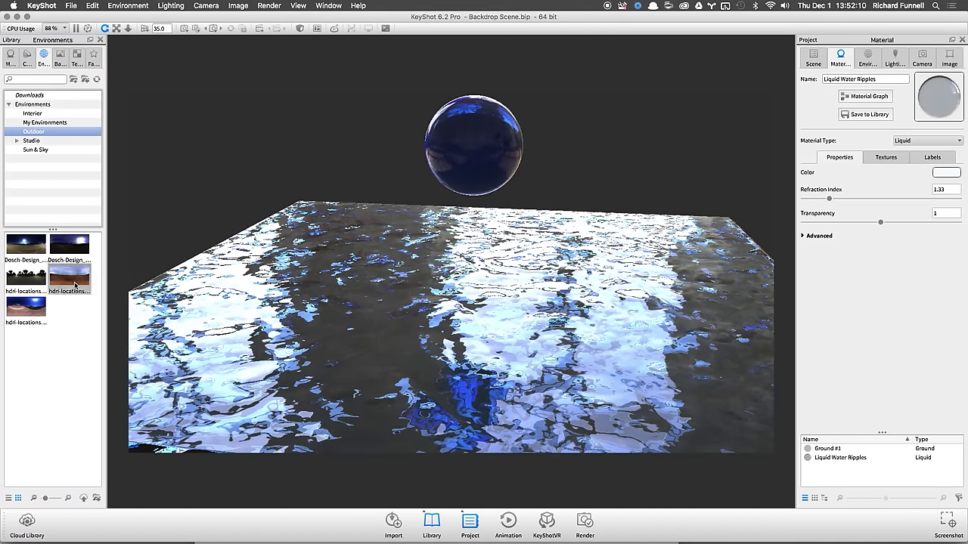
{"action": "left_click_drag", "start_coordinate": [75, 284], "coordinate": [462, 113]}
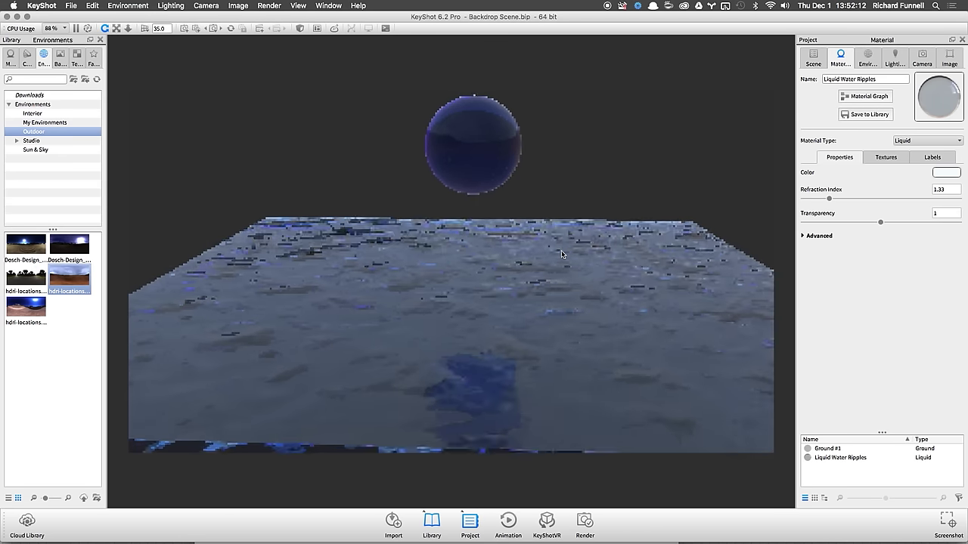
{"action": "scroll", "coordinate": [567, 379], "scroll_direction": "up", "scroll_amount": 5}
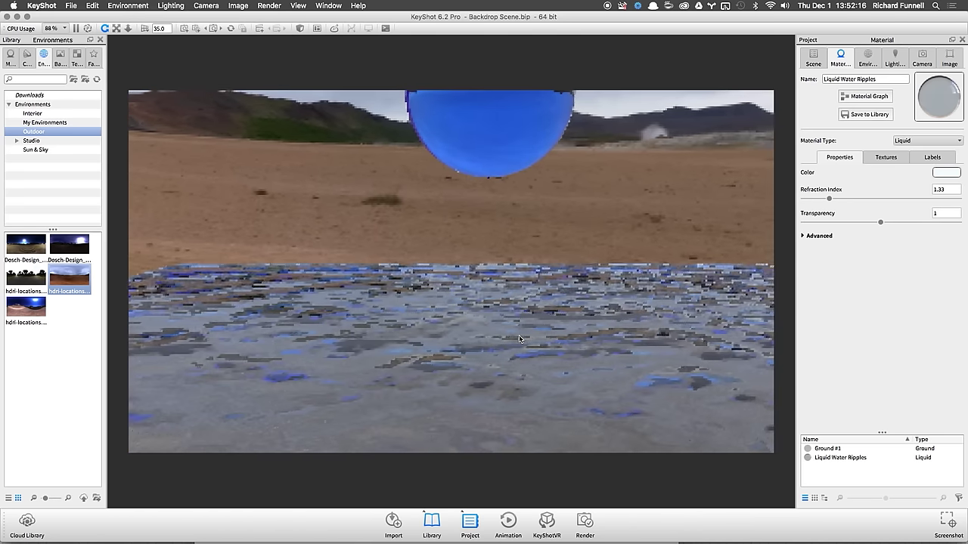
Step: Set the height of the Iceland environment to -0.308 in its settings
{"action": "left_click", "coordinate": [867, 57]}
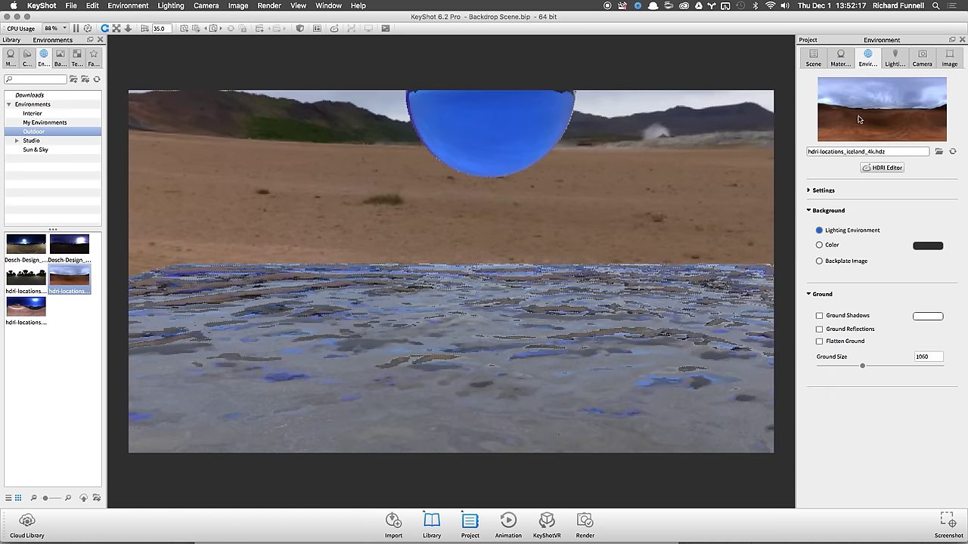
{"action": "left_click", "coordinate": [824, 190]}
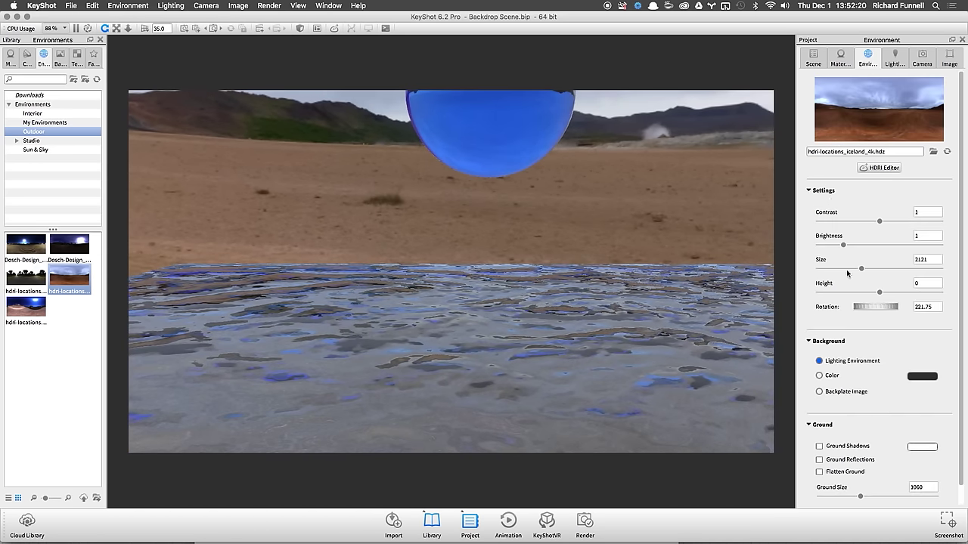
{"action": "left_click_drag", "start_coordinate": [879, 292], "coordinate": [842, 295]}
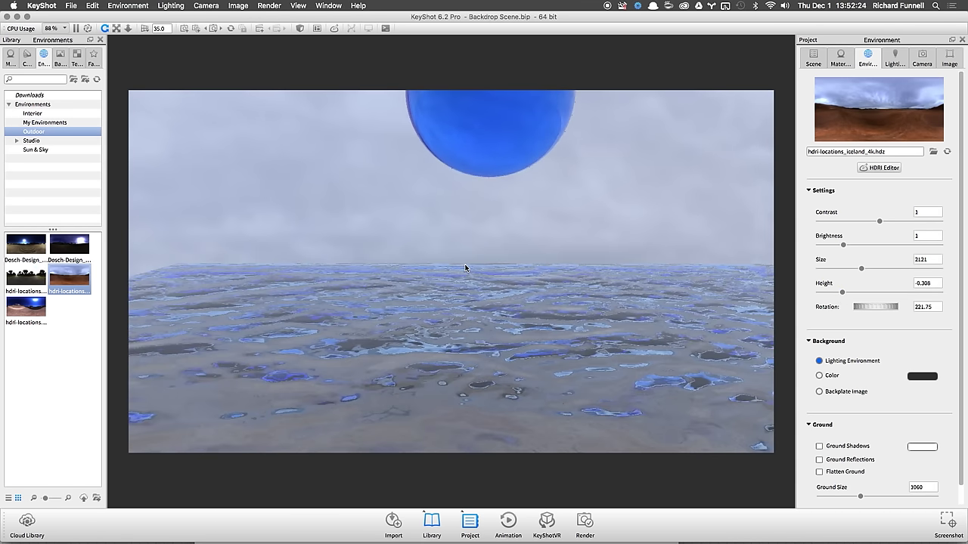
Step: Examine the rippled water surface and the sphere against the sky from several angles, ending close to the surface at a low viewpoint
{"action": "left_click_drag", "start_coordinate": [487, 308], "coordinate": [744, 272]}
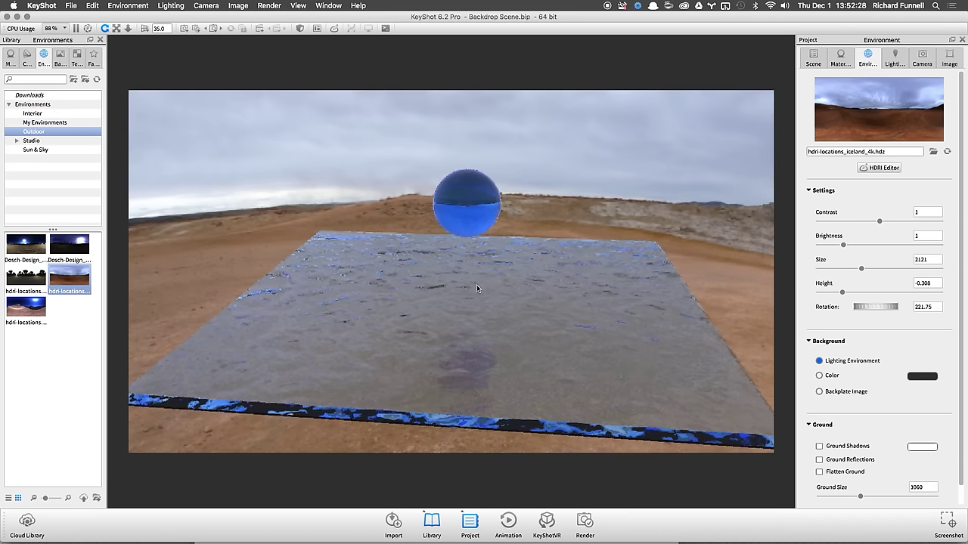
{"action": "left_click_drag", "start_coordinate": [476, 284], "coordinate": [485, 273]}
{"action": "scroll", "coordinate": [540, 227], "scroll_direction": "up", "scroll_amount": 5}
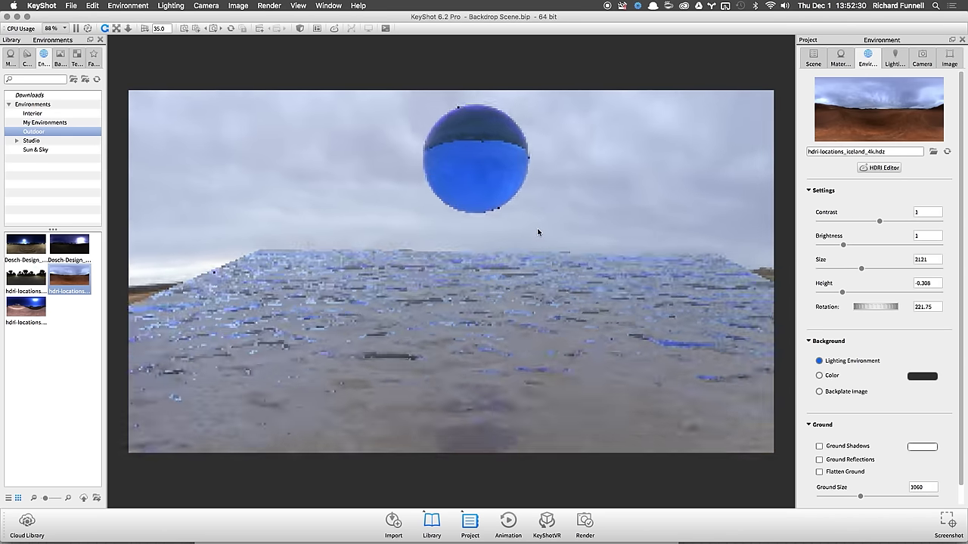
{"action": "scroll", "coordinate": [562, 274], "scroll_direction": "down", "scroll_amount": 3}
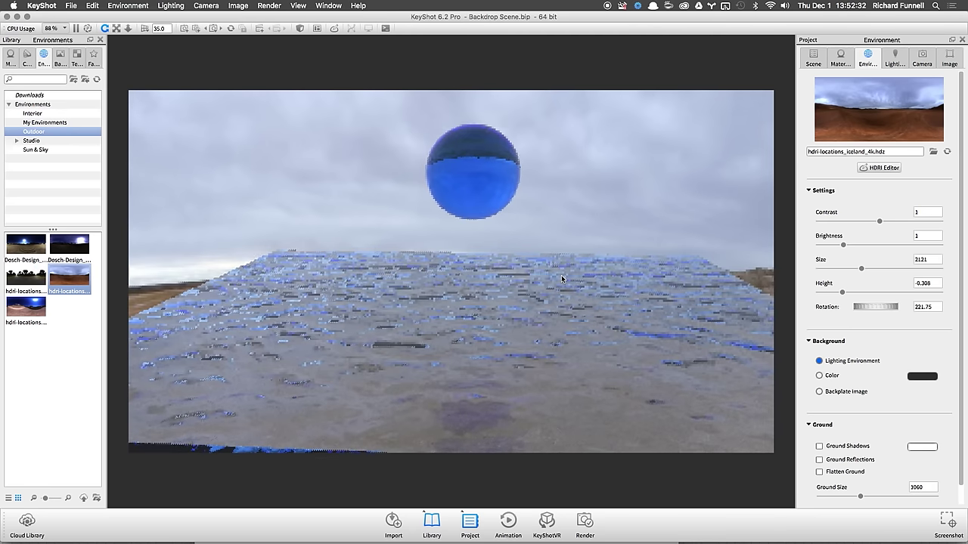
{"action": "mouse_move", "coordinate": [561, 274]}
{"action": "left_mouse_down"}
{"action": "mouse_move", "coordinate": [540, 298]}
{"action": "mouse_move", "coordinate": [568, 284]}
{"action": "left_mouse_up"}
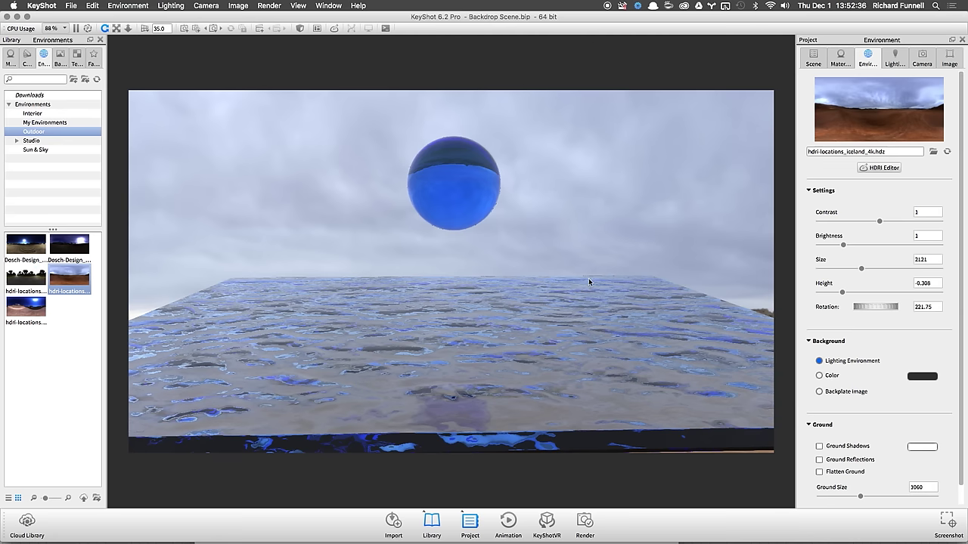
{"action": "mouse_move", "coordinate": [560, 301]}
{"action": "left_mouse_down"}
{"action": "mouse_move", "coordinate": [553, 310]}
{"action": "mouse_move", "coordinate": [557, 294]}
{"action": "left_mouse_up"}
{"action": "left_click_drag", "start_coordinate": [456, 263], "coordinate": [484, 298]}
{"action": "scroll", "coordinate": [484, 298], "scroll_direction": "up", "scroll_amount": 2}
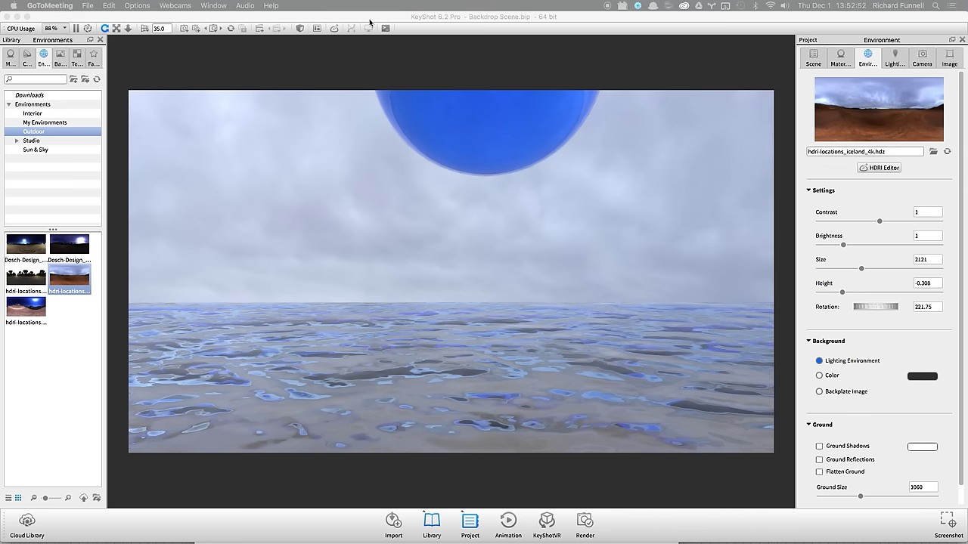
Step: Change the material type of the Liquid Water Ripples material shared by the sphere and plate to Paint
{"action": "left_click", "coordinate": [469, 20]}
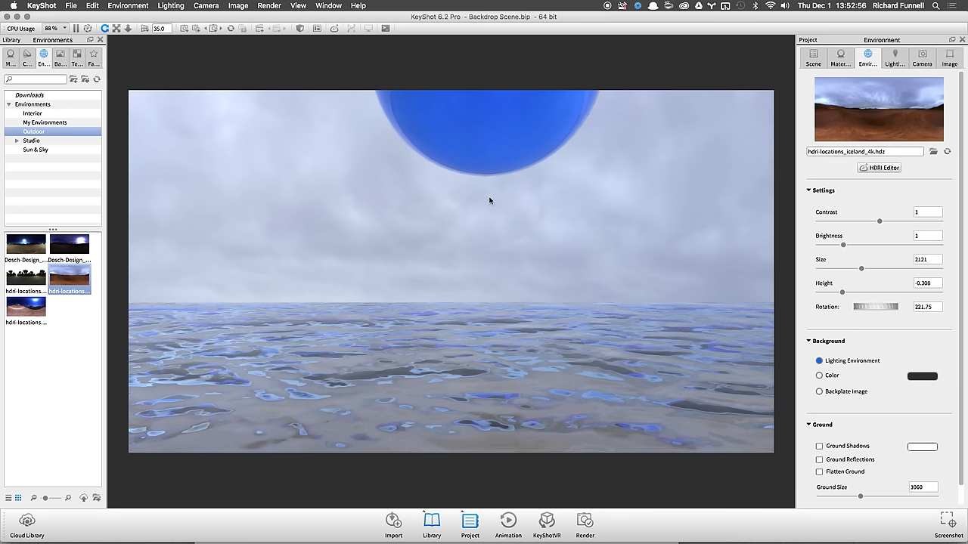
{"action": "left_click_drag", "start_coordinate": [489, 200], "coordinate": [389, 267]}
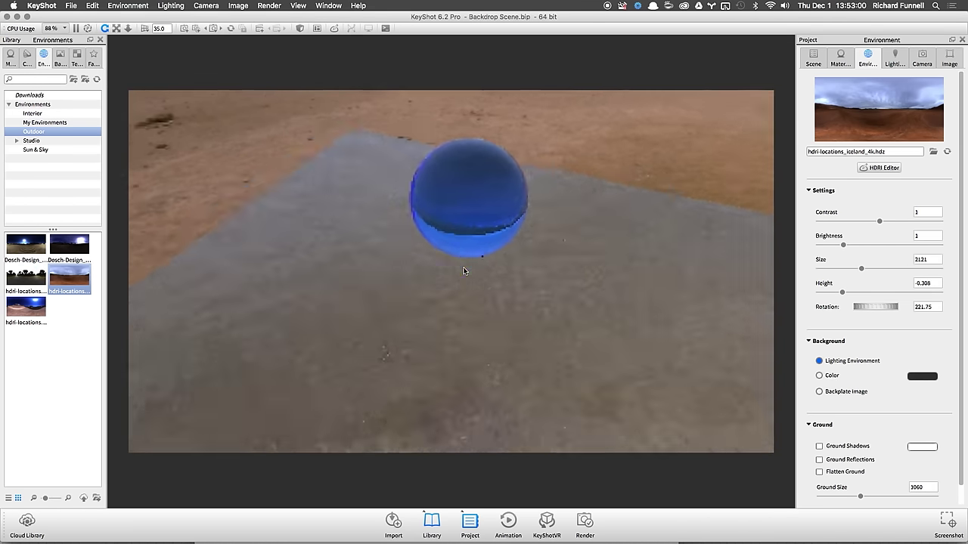
{"action": "left_click_drag", "start_coordinate": [464, 271], "coordinate": [700, 223]}
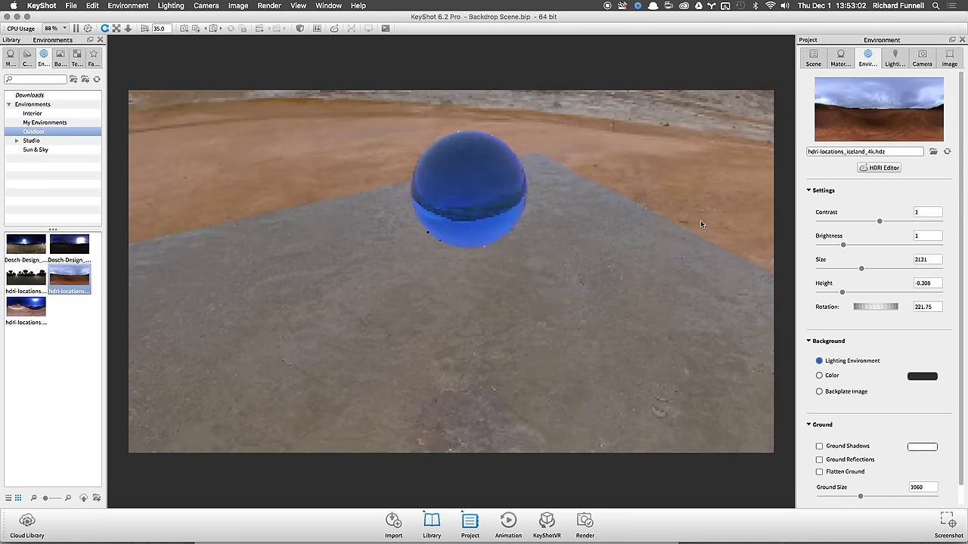
{"action": "double_click", "coordinate": [466, 161]}
{"action": "left_click", "coordinate": [943, 141]}
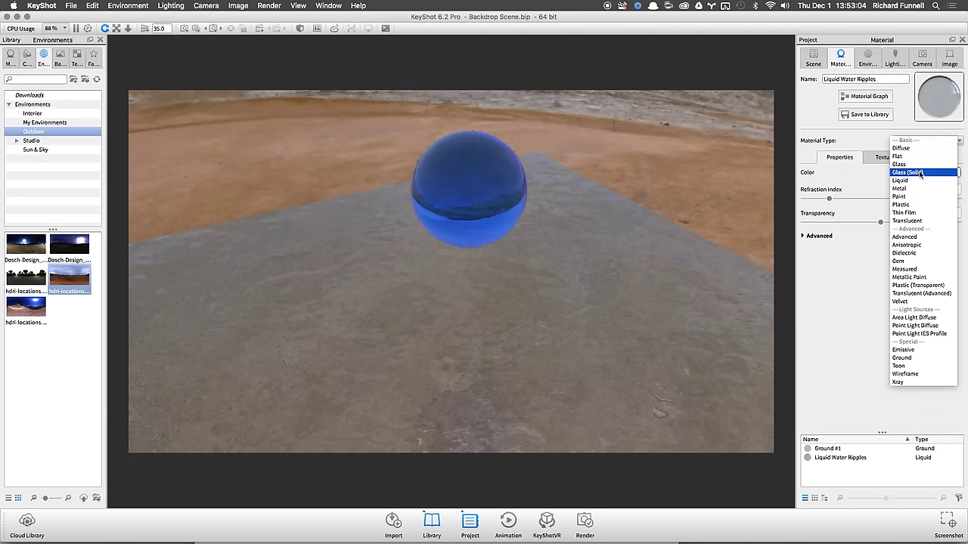
{"action": "left_click", "coordinate": [921, 198]}
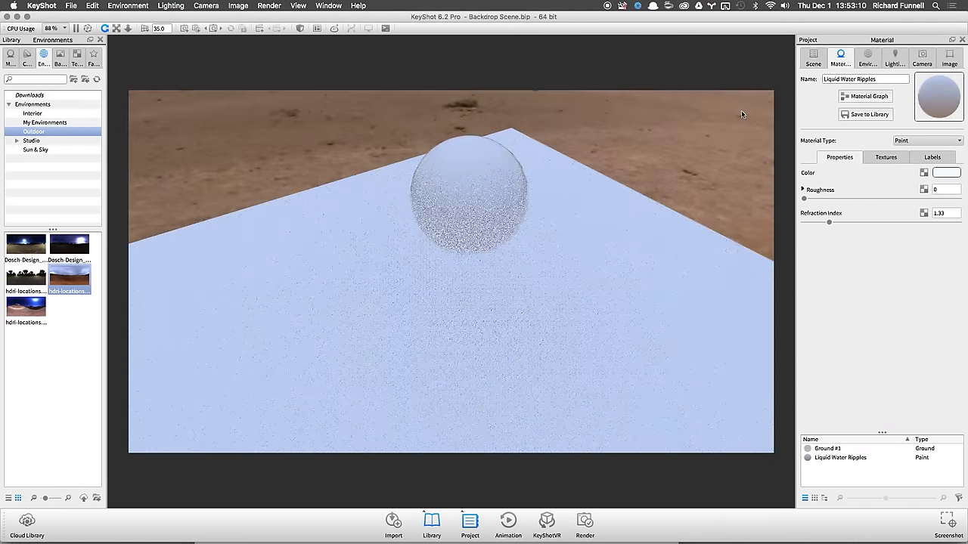
Step: Apply the green PANTONE 576 C swatch from the PANTONE+ Solid Coated color library to the paint material
{"action": "left_click_drag", "start_coordinate": [704, 87], "coordinate": [658, 95]}
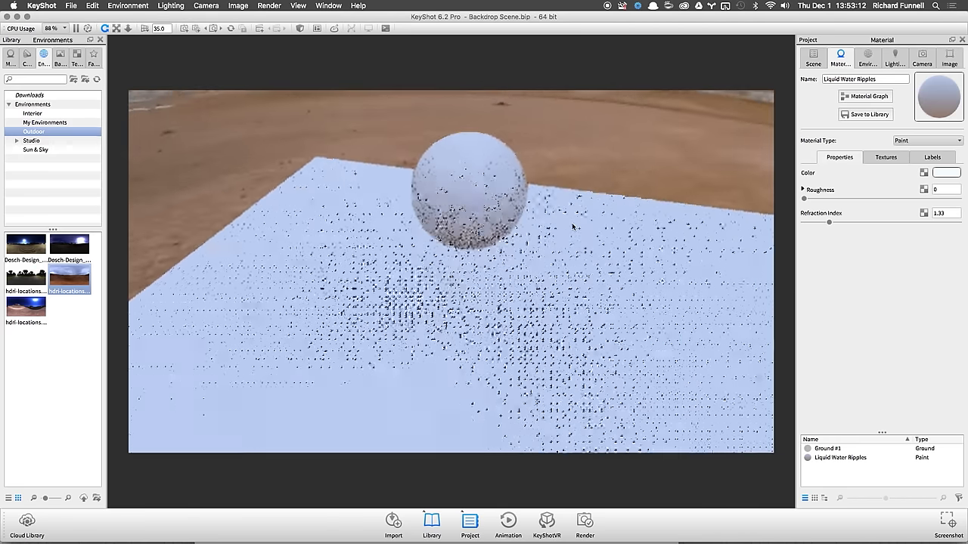
{"action": "left_click", "coordinate": [26, 57]}
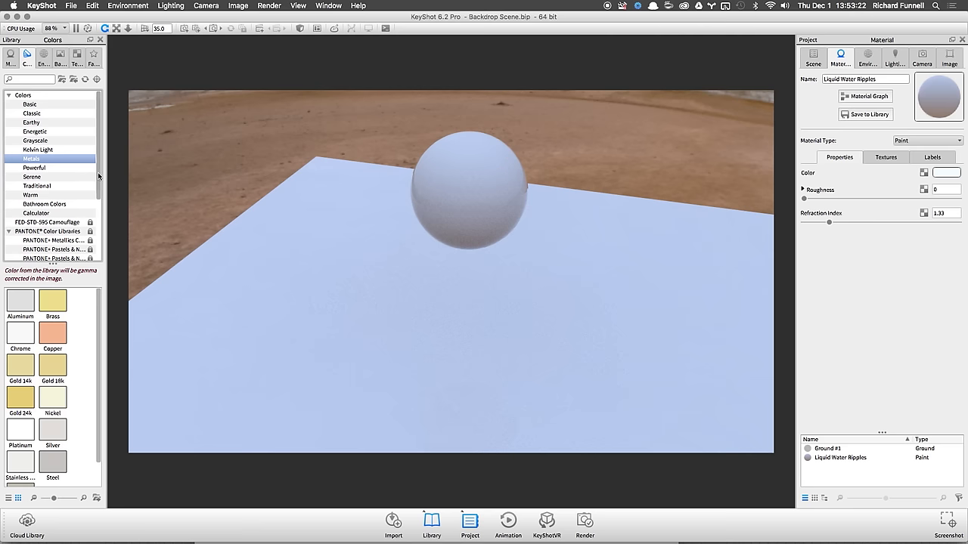
{"action": "scroll", "coordinate": [98, 172], "scroll_direction": "down", "scroll_amount": 5}
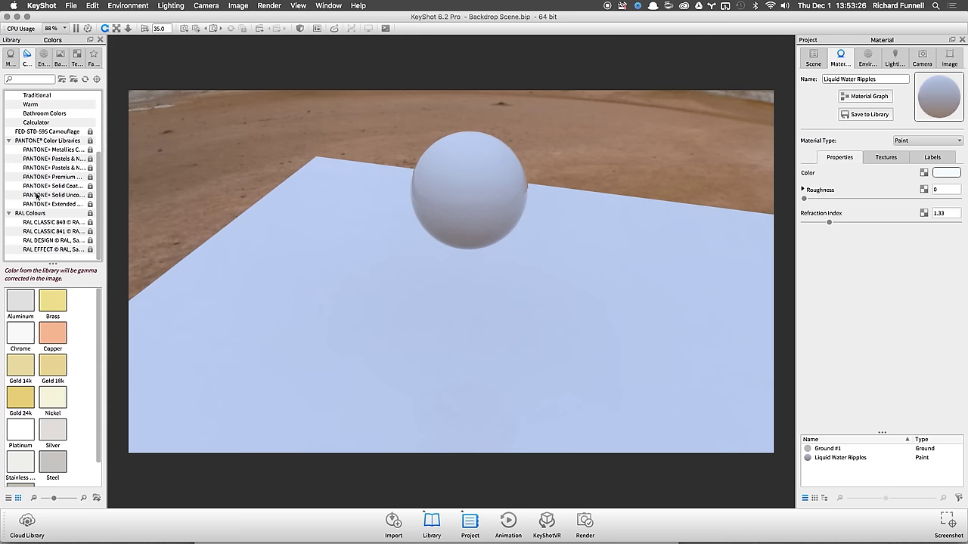
{"action": "left_click", "coordinate": [65, 186]}
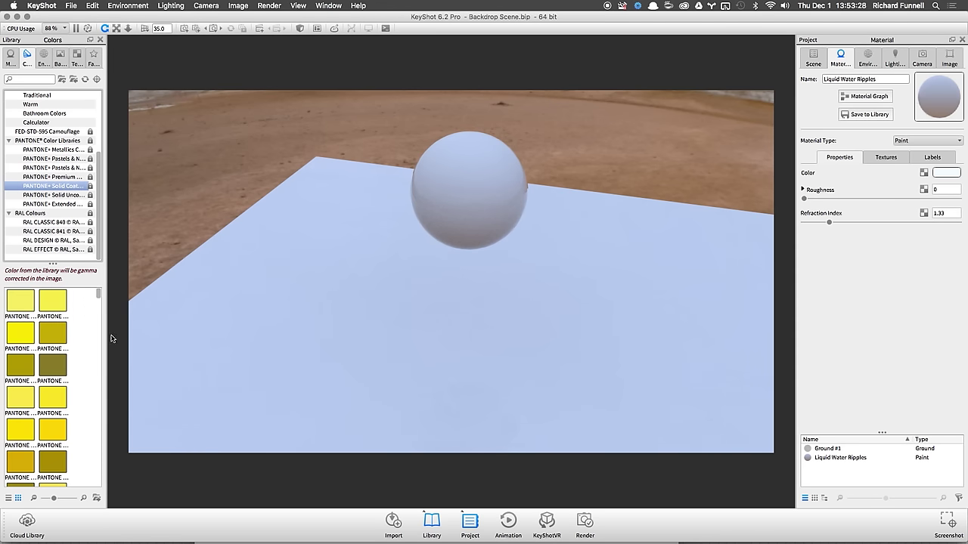
{"action": "left_click_drag", "start_coordinate": [101, 298], "coordinate": [98, 399]}
{"action": "left_click_drag", "start_coordinate": [56, 348], "coordinate": [175, 318]}
{"action": "left_click_drag", "start_coordinate": [510, 203], "coordinate": [511, 202]}
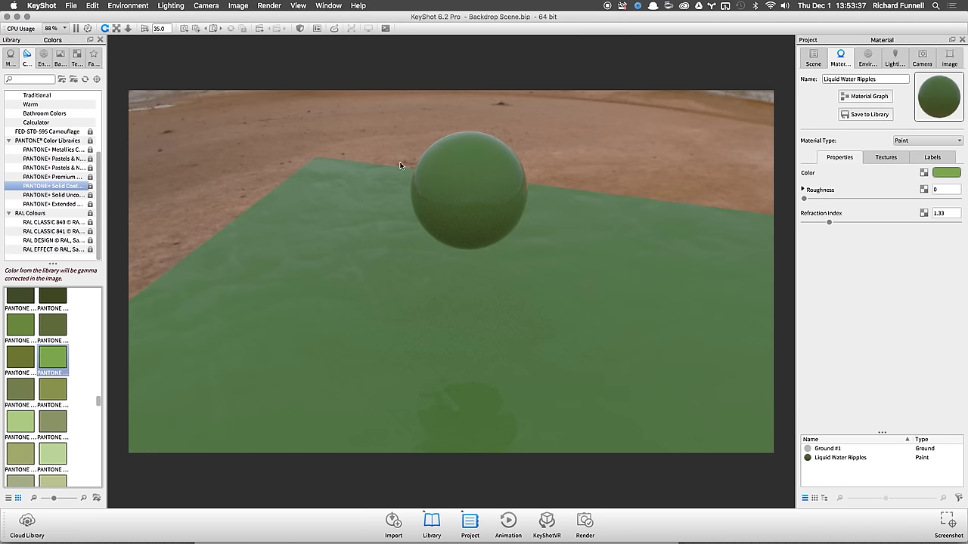
{"action": "left_click", "coordinate": [877, 158]}
{"action": "left_click", "coordinate": [841, 157]}
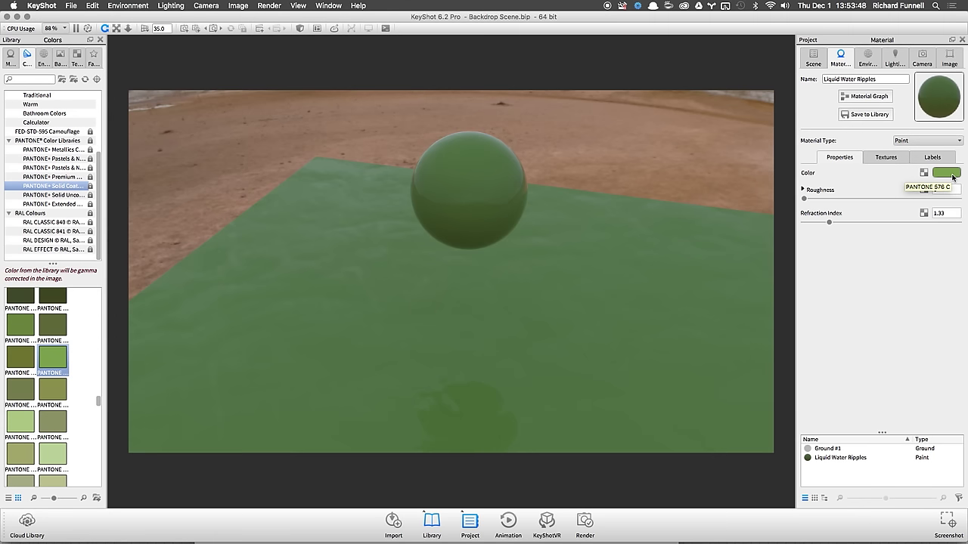
Step: Try a yellow Solid Coated swatch on the paint material and replace it with a dark teal one
{"action": "scroll", "coordinate": [69, 361], "scroll_direction": "up", "scroll_amount": 5}
{"action": "left_click_drag", "start_coordinate": [53, 421], "coordinate": [490, 342]}
{"action": "scroll", "coordinate": [52, 393], "scroll_direction": "down", "scroll_amount": 5}
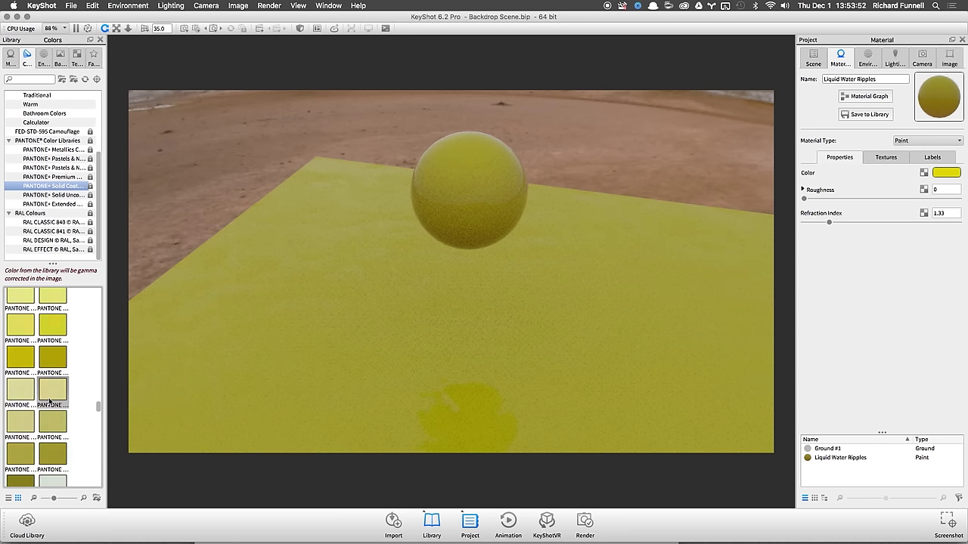
{"action": "left_click_drag", "start_coordinate": [54, 392], "coordinate": [384, 325]}
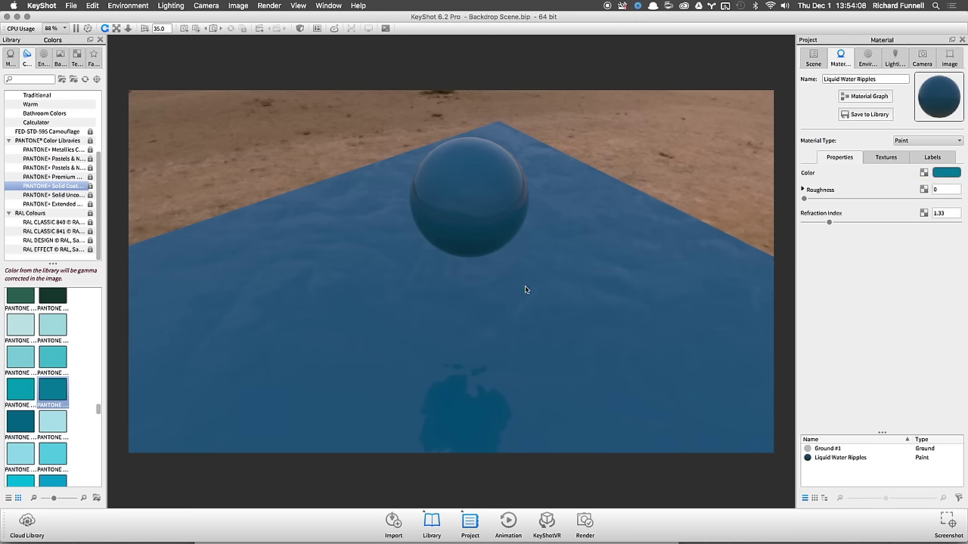
Step: Add the dark teal Pantone swatch to the KeyShot Favorites list
{"action": "left_click_drag", "start_coordinate": [525, 287], "coordinate": [557, 268]}
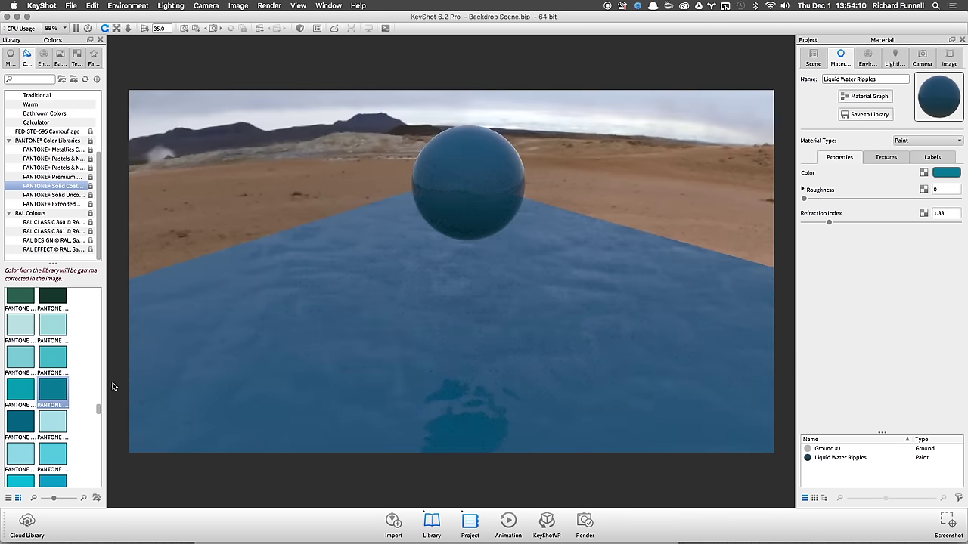
{"action": "right_click", "coordinate": [56, 392]}
{"action": "mouse_move", "coordinate": [83, 394]}
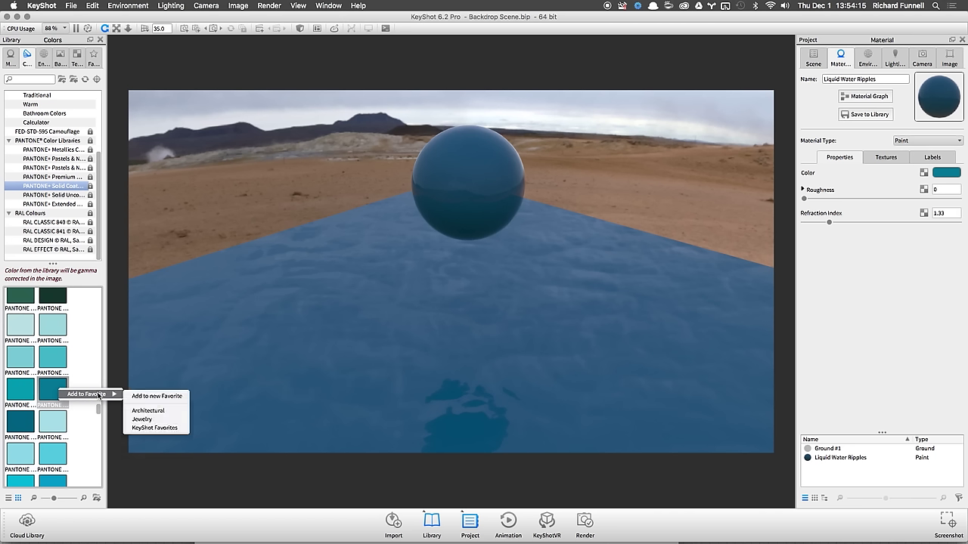
{"action": "left_click", "coordinate": [170, 428]}
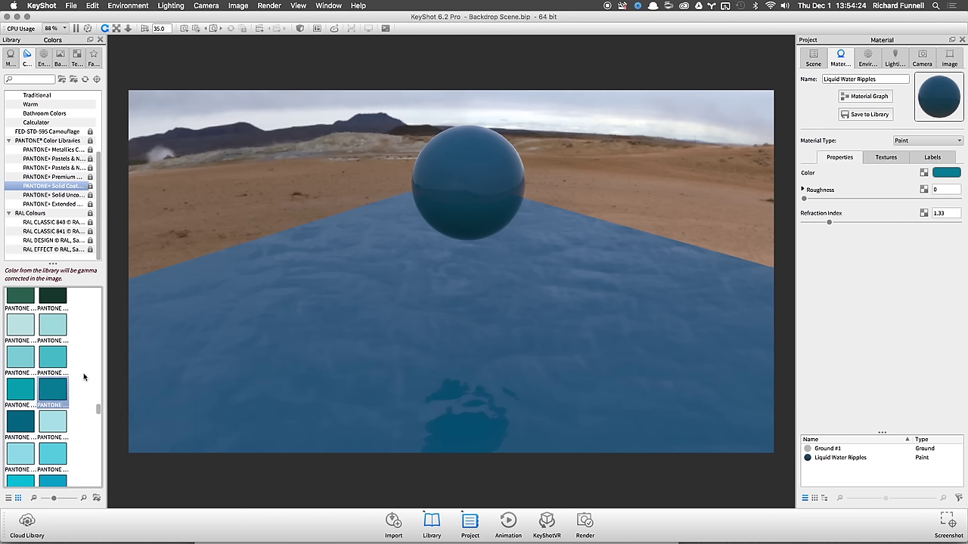
Step: Look through the KeyShot Favorites folder for the saved teal Pantone swatch
{"action": "left_click", "coordinate": [95, 58]}
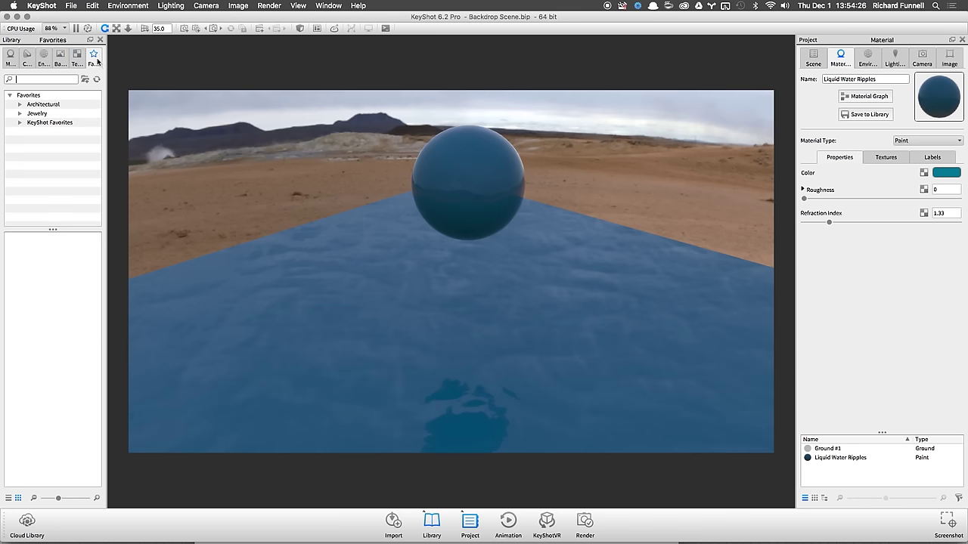
{"action": "left_click", "coordinate": [50, 122]}
{"action": "scroll", "coordinate": [99, 287], "scroll_direction": "down", "scroll_amount": 5}
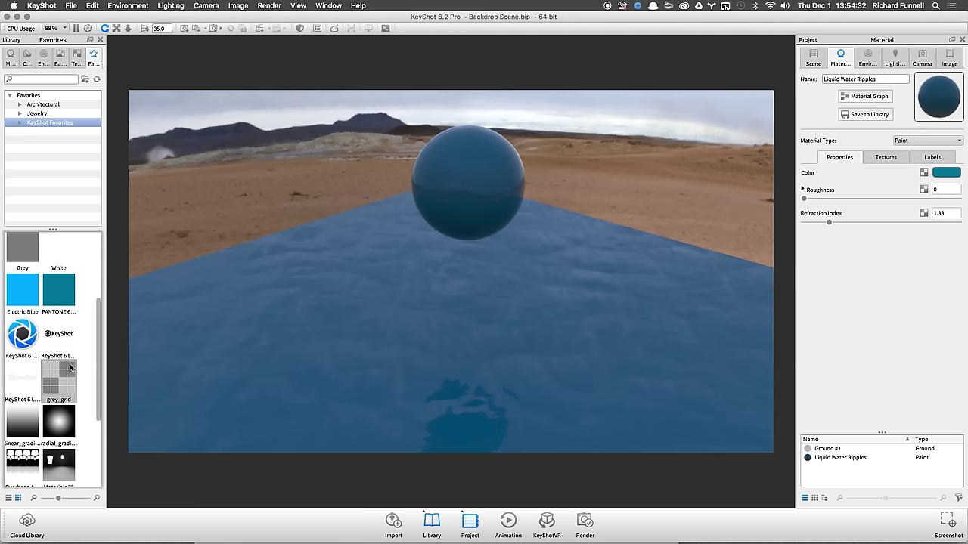
{"action": "left_click_drag", "start_coordinate": [97, 364], "coordinate": [101, 314]}
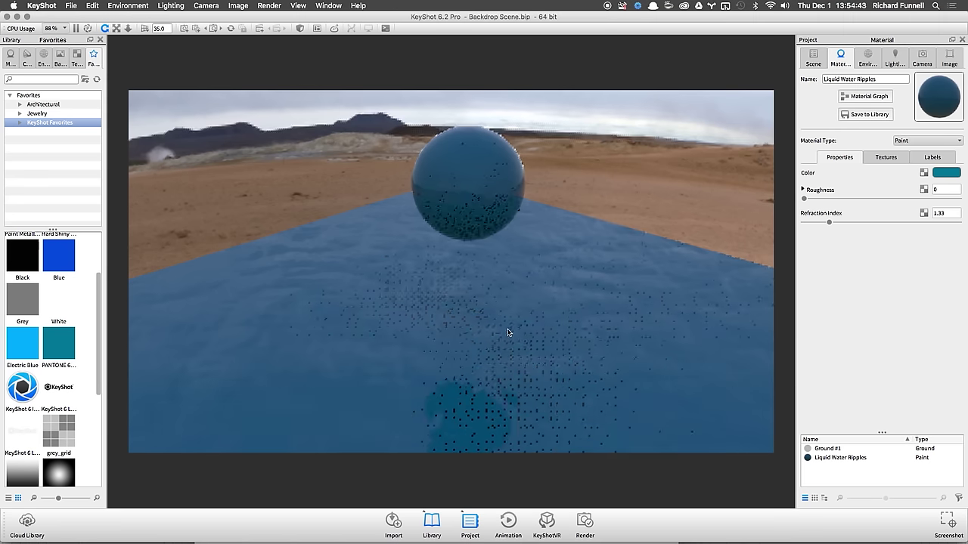
Step: Unlink the sphere's material from the paint material it shares with the plate
{"action": "left_click_drag", "start_coordinate": [507, 332], "coordinate": [492, 242]}
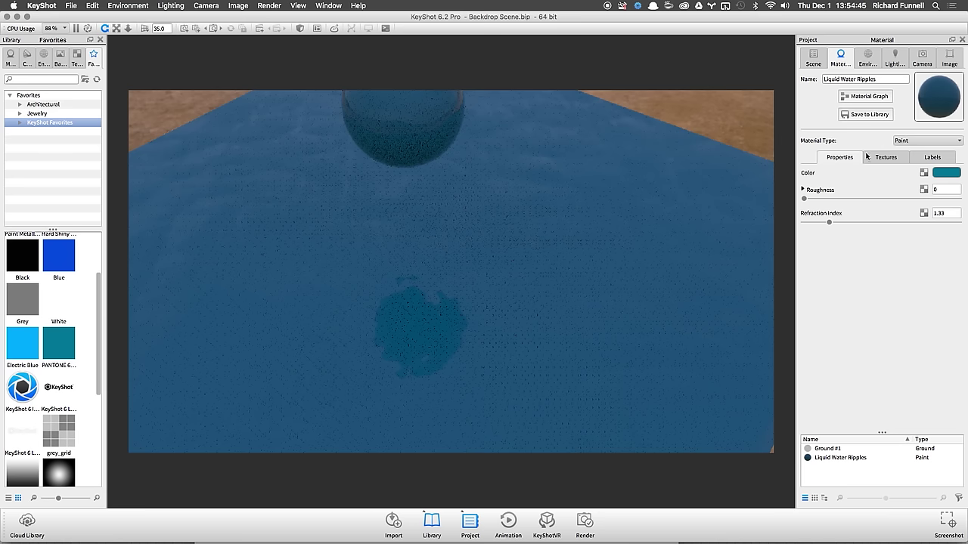
{"action": "right_click", "coordinate": [399, 134]}
{"action": "left_click", "coordinate": [430, 174]}
Step: Delete the Noise (Fractal) bump texture from the plate's Liquid Water Ripples paint material
{"action": "left_click", "coordinate": [885, 158]}
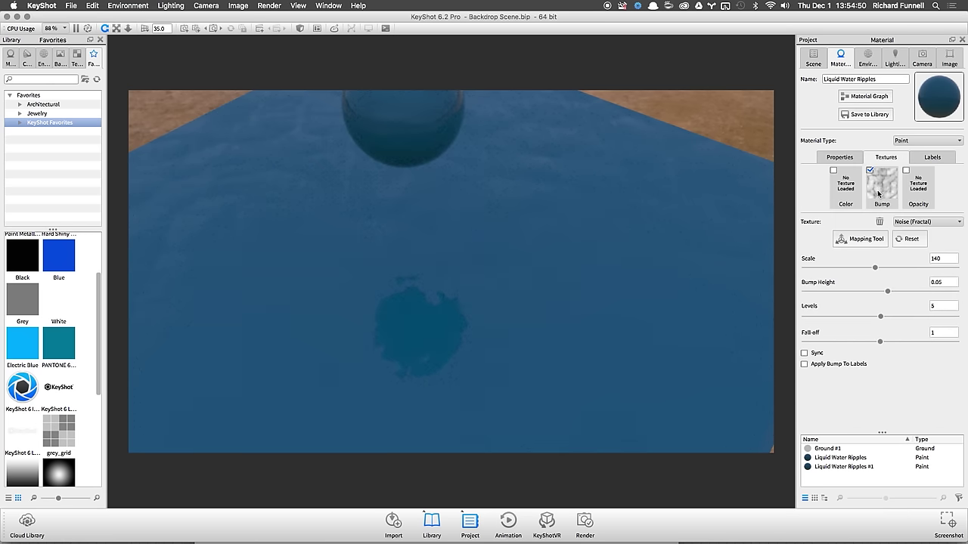
{"action": "left_click", "coordinate": [880, 222]}
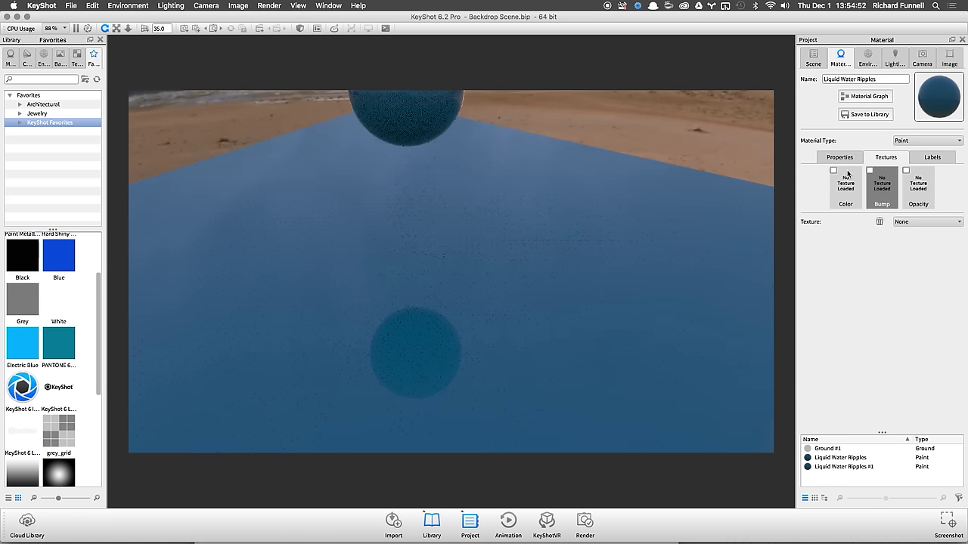
{"action": "left_click", "coordinate": [839, 158]}
Step: Add the KeyShot 6 Icon from the Labels texture library to the plate as a label
{"action": "left_click_drag", "start_coordinate": [439, 256], "coordinate": [304, 220]}
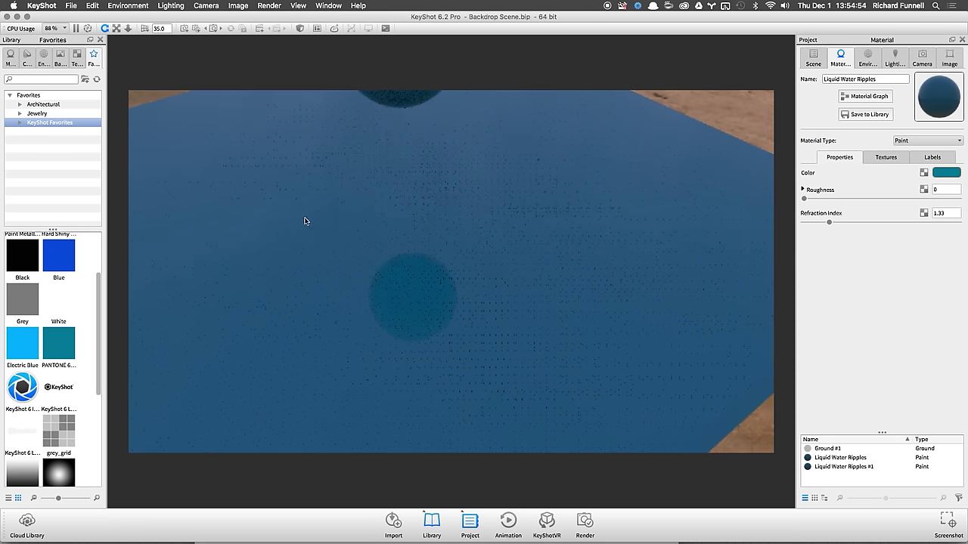
{"action": "left_click", "coordinate": [77, 58]}
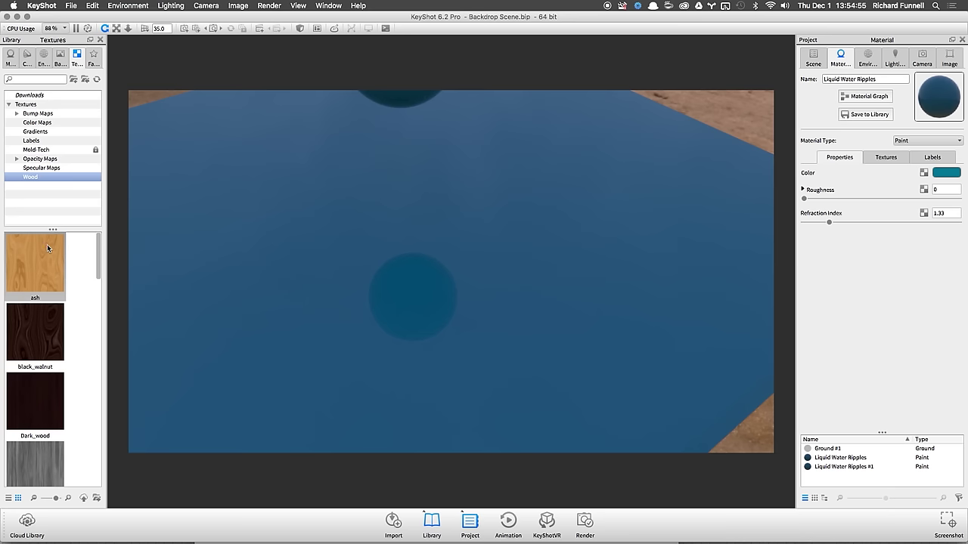
{"action": "left_click", "coordinate": [47, 140]}
{"action": "left_click_drag", "start_coordinate": [35, 263], "coordinate": [457, 278]}
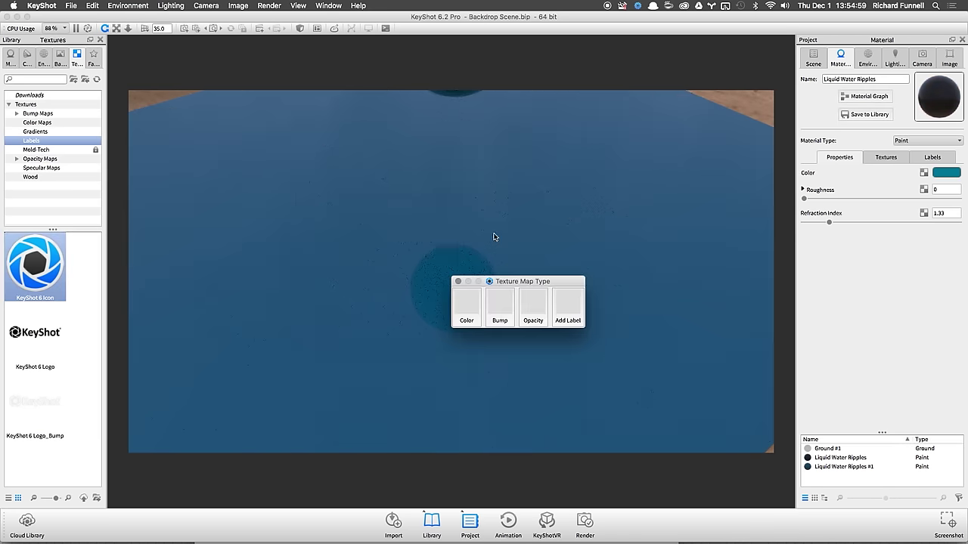
{"action": "left_click", "coordinate": [568, 305]}
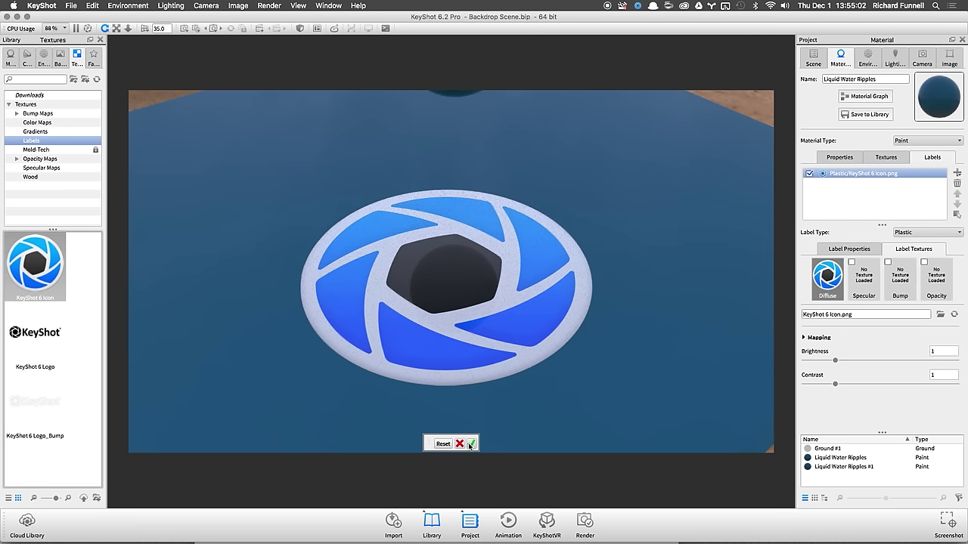
Step: Try the Metal type on the KeyShot 6 Icon label and replace it with Paint
{"action": "left_click_drag", "start_coordinate": [698, 353], "coordinate": [470, 249]}
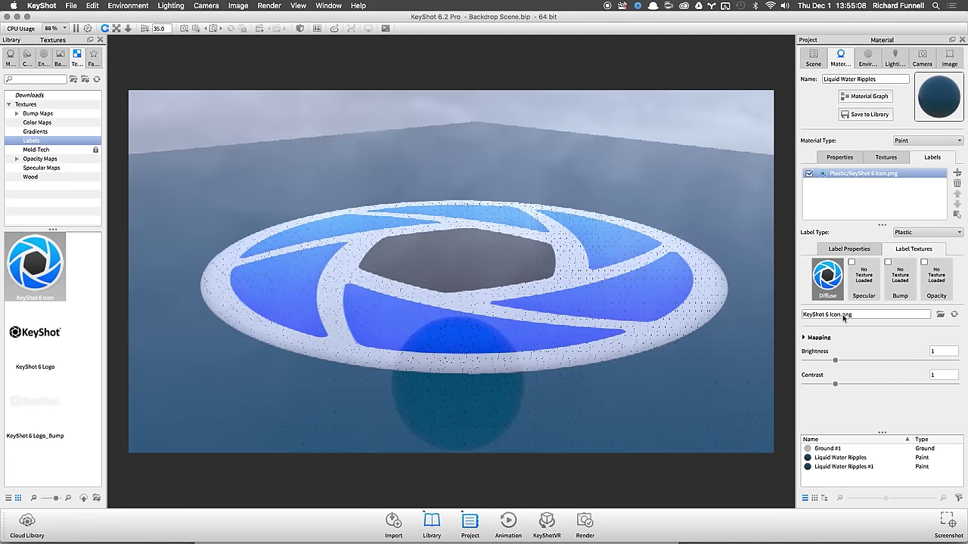
{"action": "left_click_drag", "start_coordinate": [544, 253], "coordinate": [782, 200]}
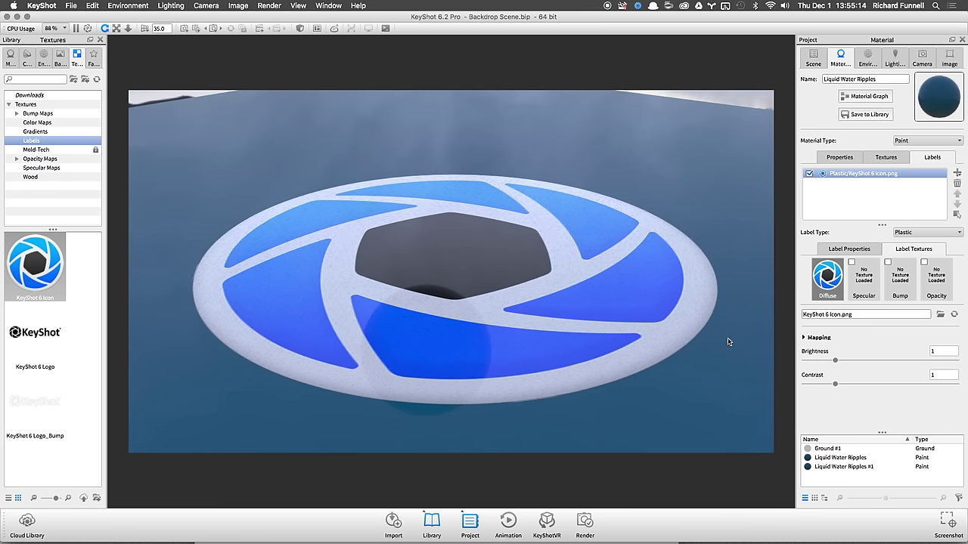
{"action": "left_click_drag", "start_coordinate": [594, 330], "coordinate": [643, 336]}
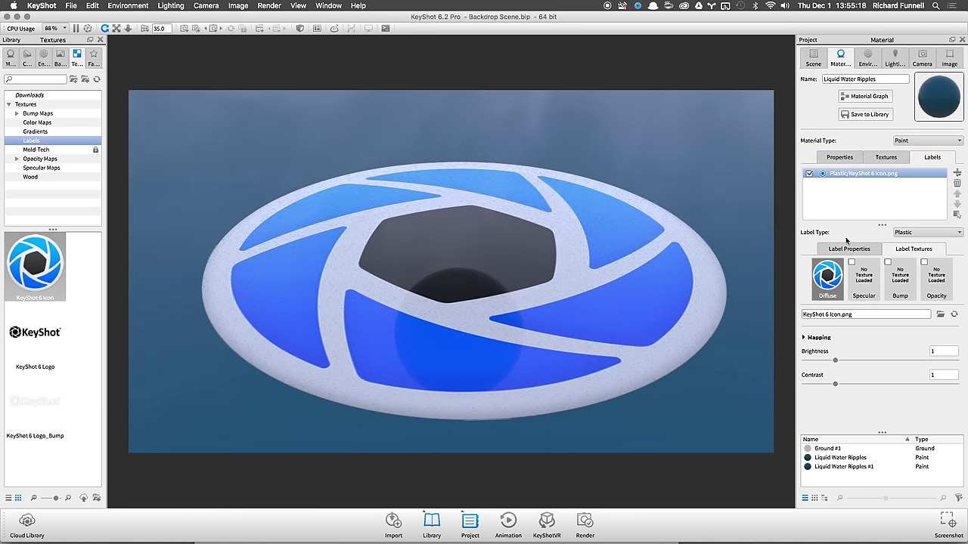
{"action": "left_click", "coordinate": [946, 235]}
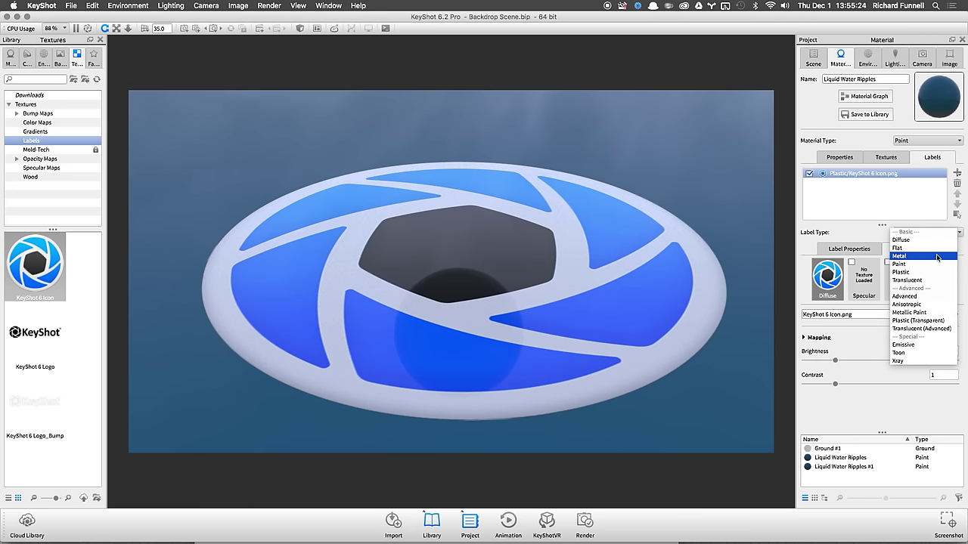
{"action": "left_click", "coordinate": [938, 256]}
{"action": "left_click_drag", "start_coordinate": [431, 282], "coordinate": [493, 261]}
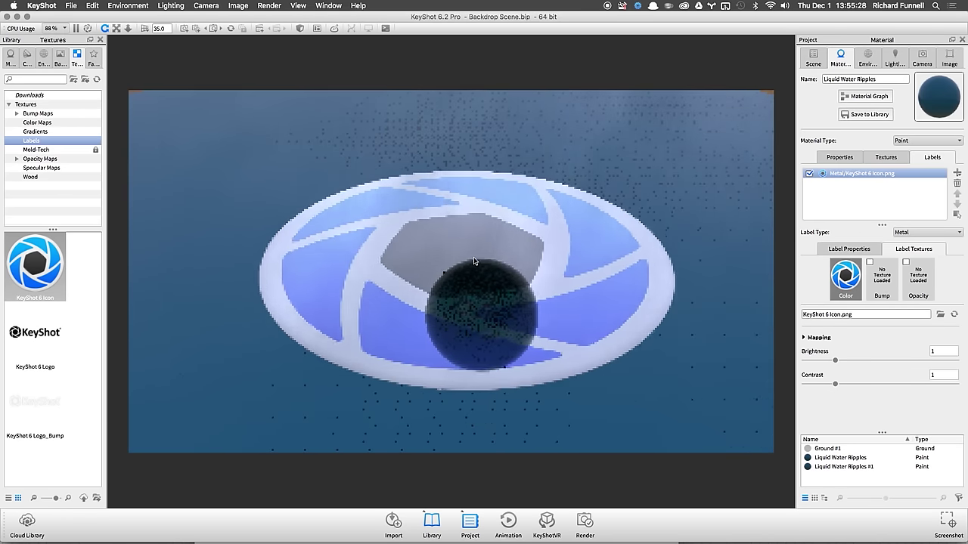
{"action": "left_click", "coordinate": [936, 232]}
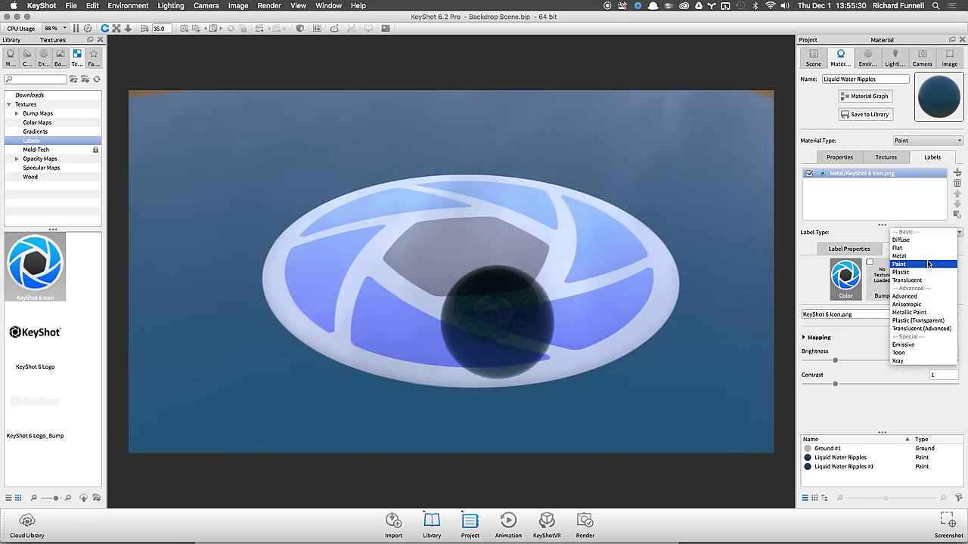
{"action": "left_click", "coordinate": [929, 264]}
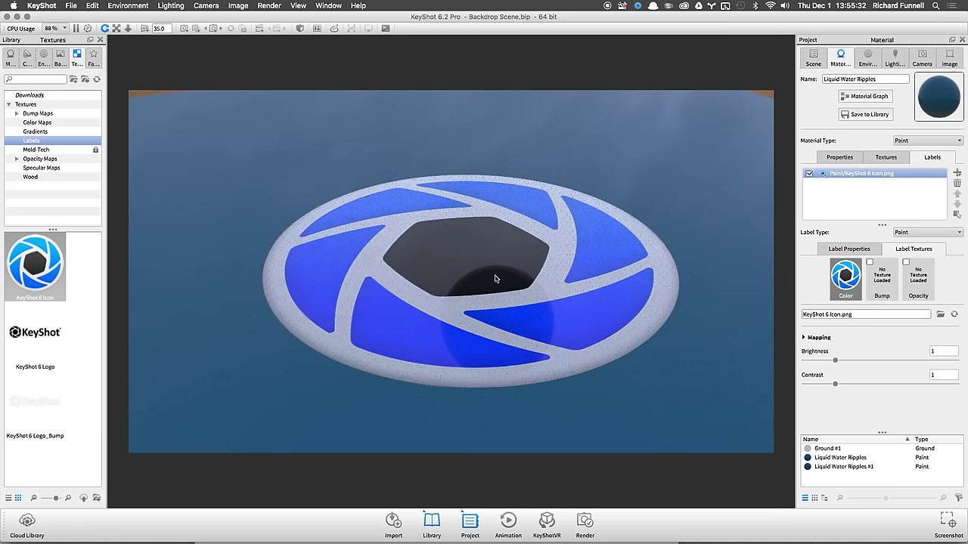
{"action": "mouse_move", "coordinate": [494, 217]}
{"action": "left_mouse_down"}
{"action": "mouse_move", "coordinate": [513, 282]}
{"action": "mouse_move", "coordinate": [702, 278]}
{"action": "left_mouse_up"}
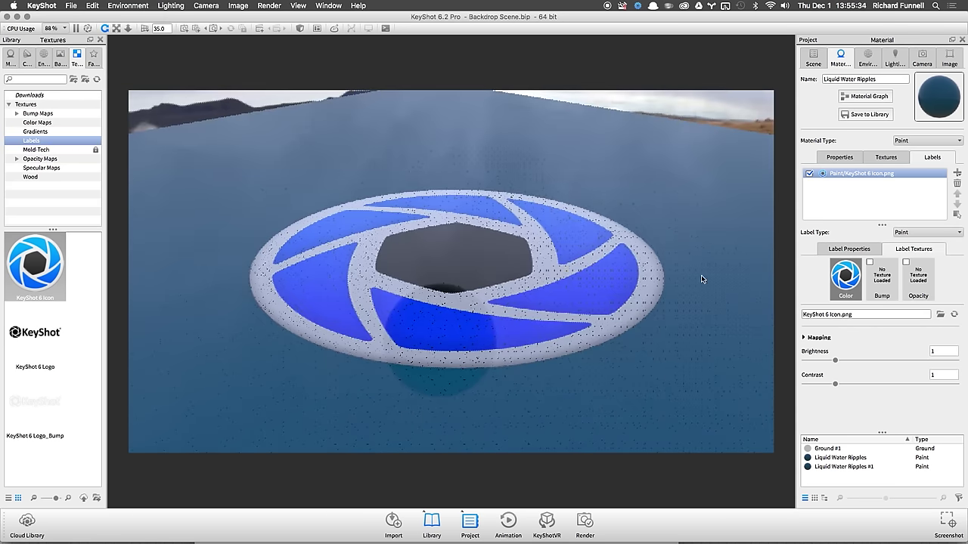
{"action": "left_click", "coordinate": [882, 280]}
{"action": "left_click", "coordinate": [908, 280]}
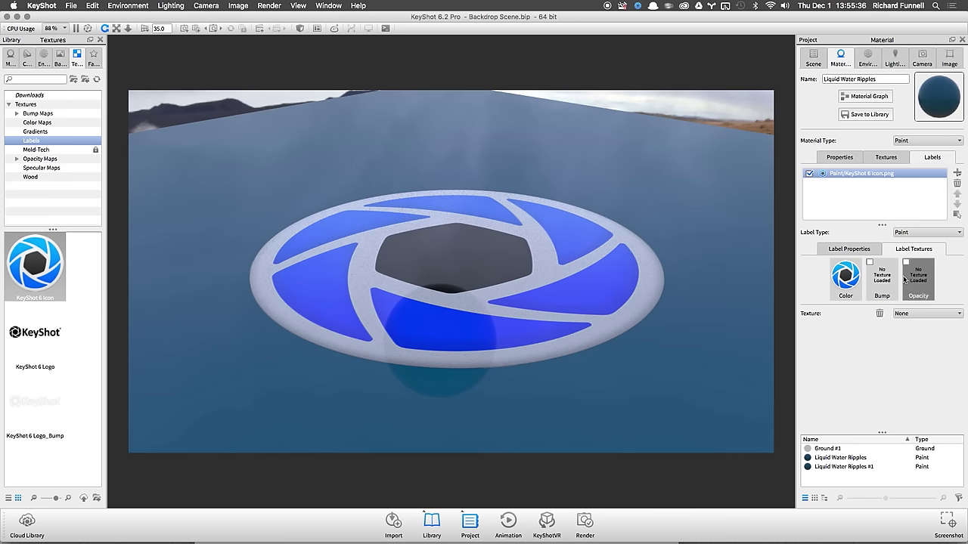
{"action": "left_click", "coordinate": [881, 285]}
{"action": "left_click", "coordinate": [853, 282]}
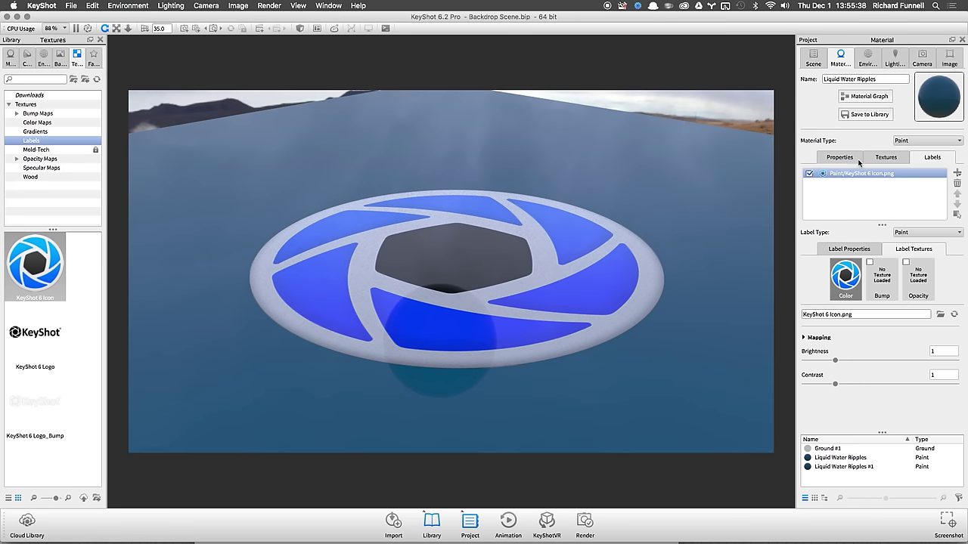
Step: Add a Noise (Texture) bump with a scale of 25 to the plate's paint material
{"action": "left_click", "coordinate": [886, 157]}
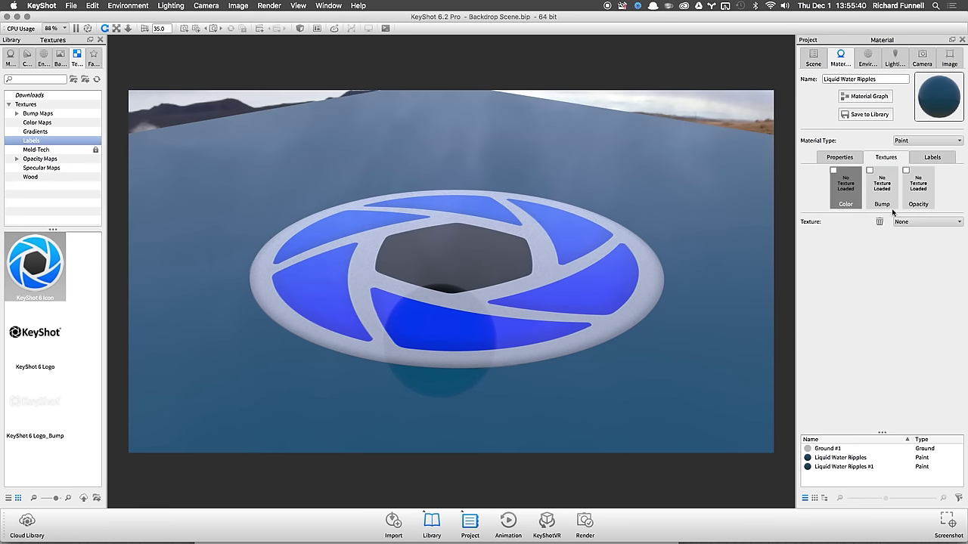
{"action": "left_click", "coordinate": [882, 189]}
{"action": "left_click", "coordinate": [927, 222]}
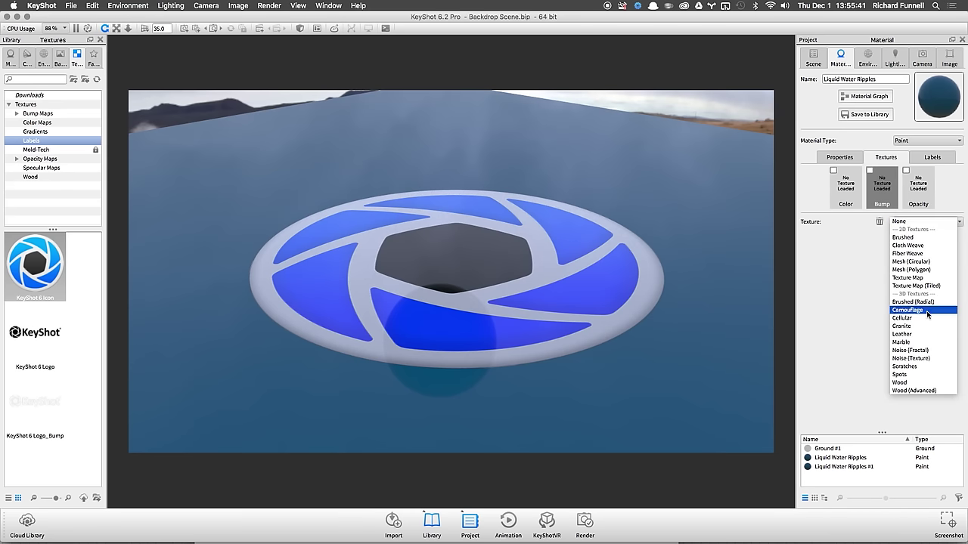
{"action": "left_click", "coordinate": [928, 358]}
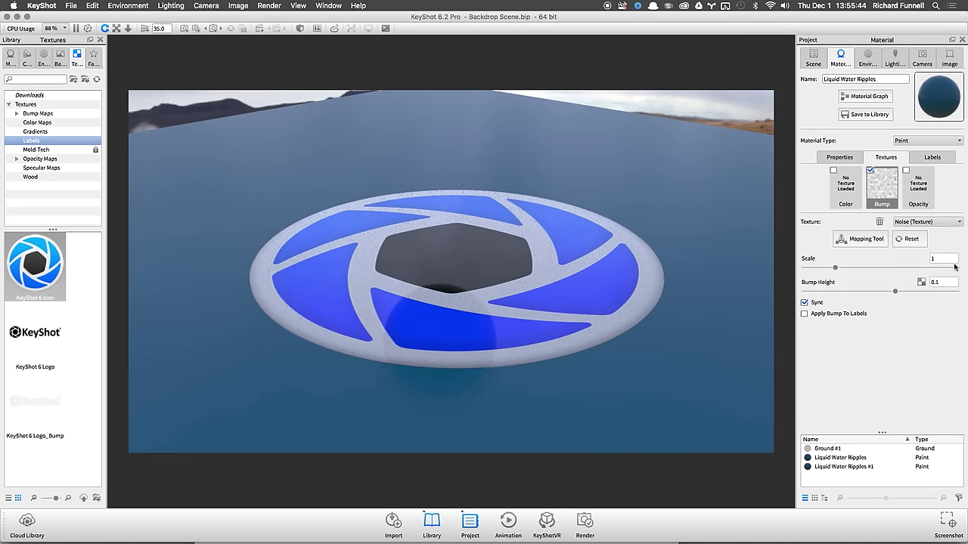
{"action": "key", "text": "Tab"}
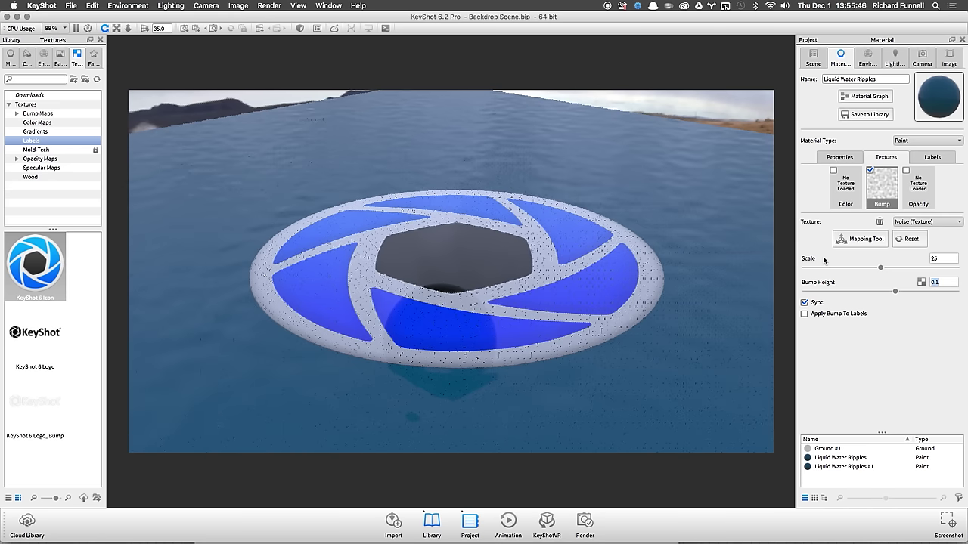
Step: Copy the KeyShot 6 Icon label's color texture into its bump channel and set the bump height to 0.32
{"action": "left_click", "coordinate": [921, 160]}
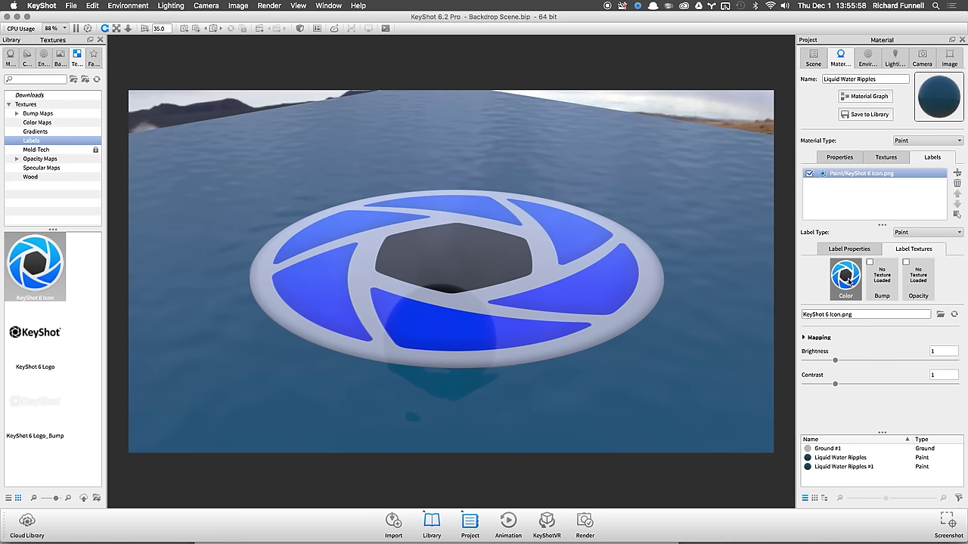
{"action": "left_click_drag", "start_coordinate": [849, 281], "coordinate": [890, 286]}
{"action": "scroll", "coordinate": [455, 292], "scroll_direction": "up", "scroll_amount": 3}
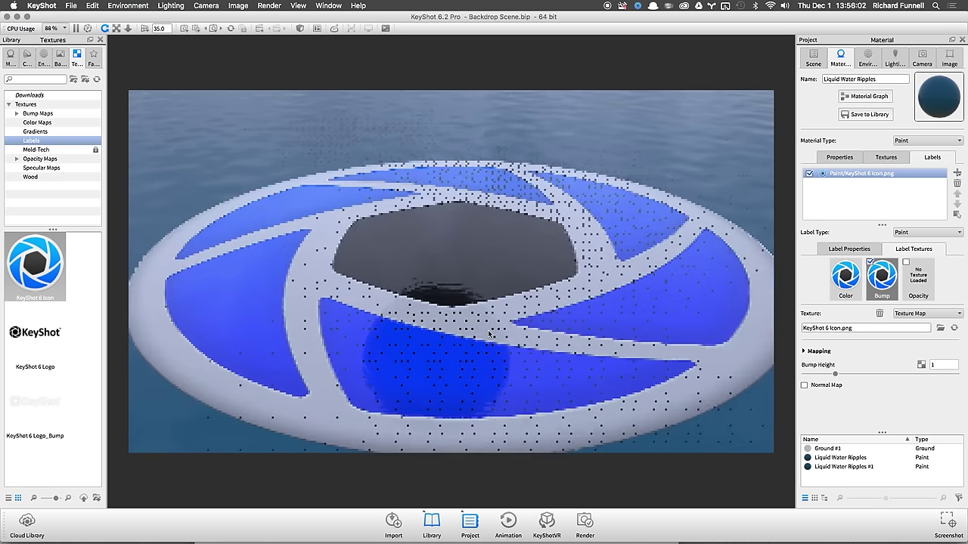
{"action": "left_click_drag", "start_coordinate": [455, 293], "coordinate": [689, 270]}
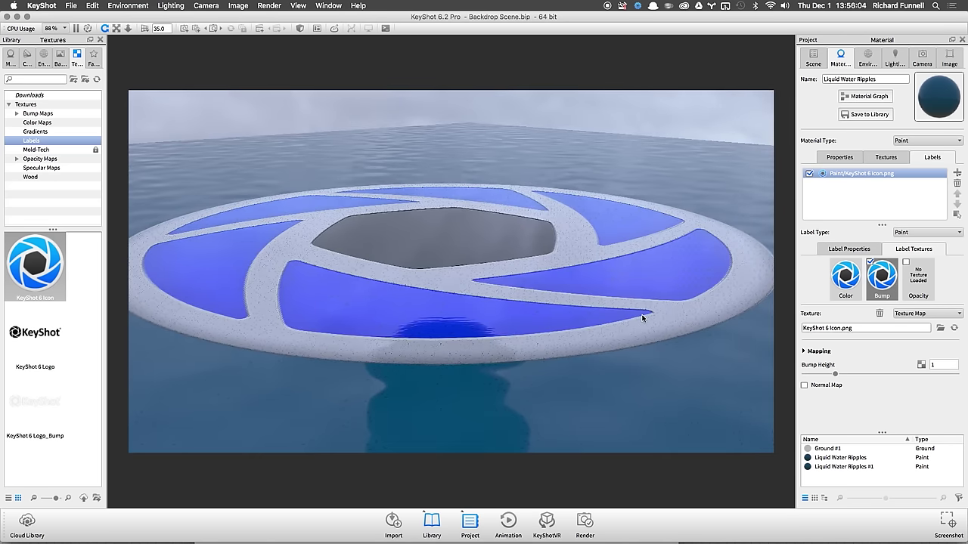
{"action": "left_click", "coordinate": [887, 280]}
{"action": "left_click_drag", "start_coordinate": [834, 374], "coordinate": [816, 375]}
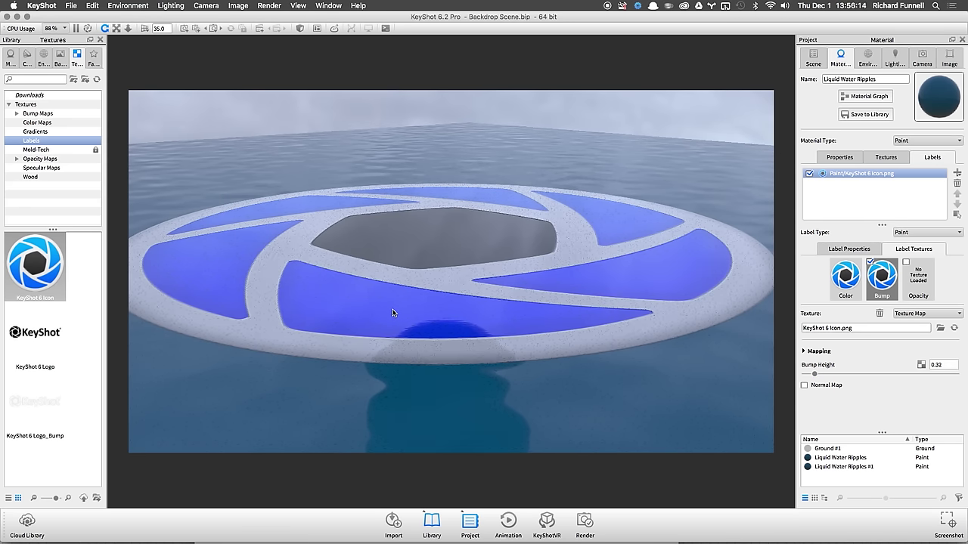
Step: Try the tree-lined Outdoor HDRI environment on the scene and replace it with the sandy one under a deep blue sky
{"action": "scroll", "coordinate": [456, 297], "scroll_direction": "up", "scroll_amount": 5}
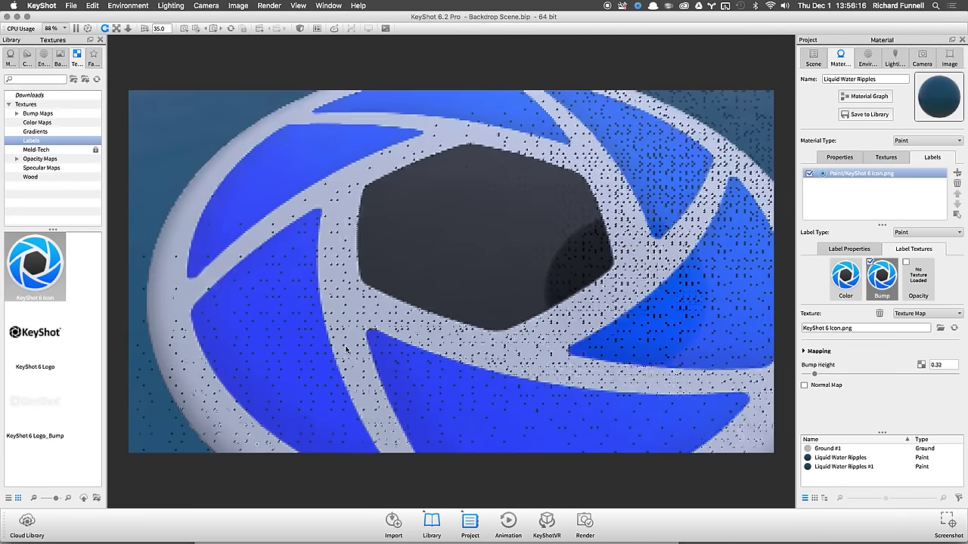
{"action": "scroll", "coordinate": [478, 305], "scroll_direction": "down", "scroll_amount": 5}
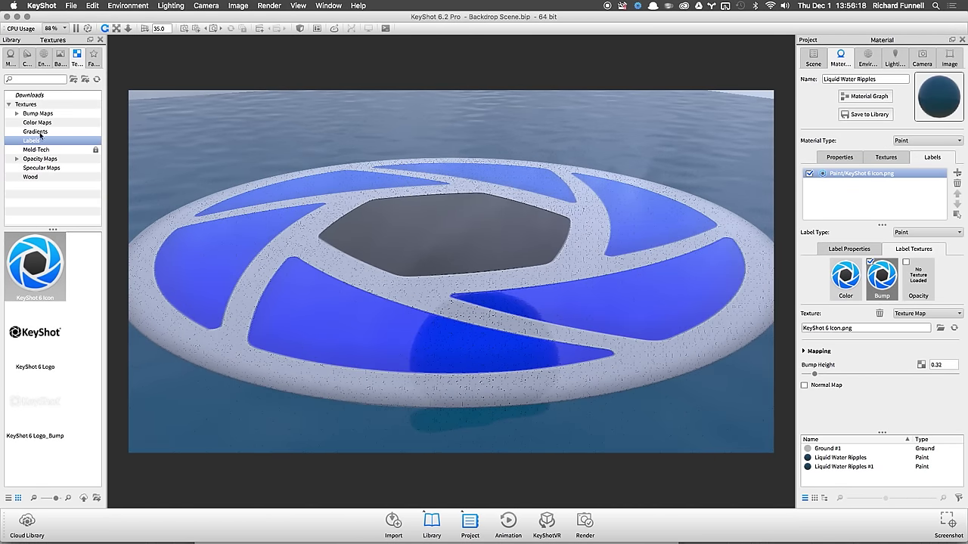
{"action": "left_click", "coordinate": [44, 58]}
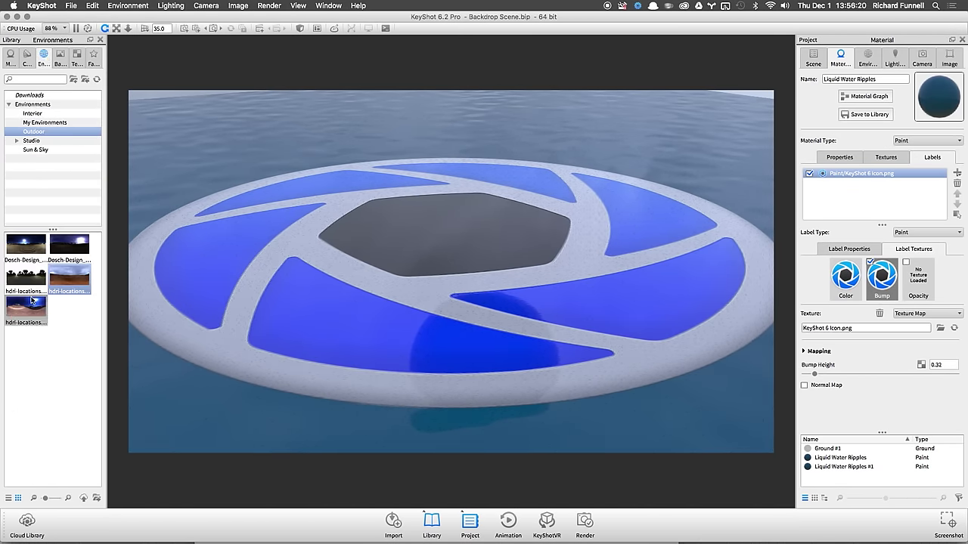
{"action": "left_click_drag", "start_coordinate": [26, 278], "coordinate": [507, 187]}
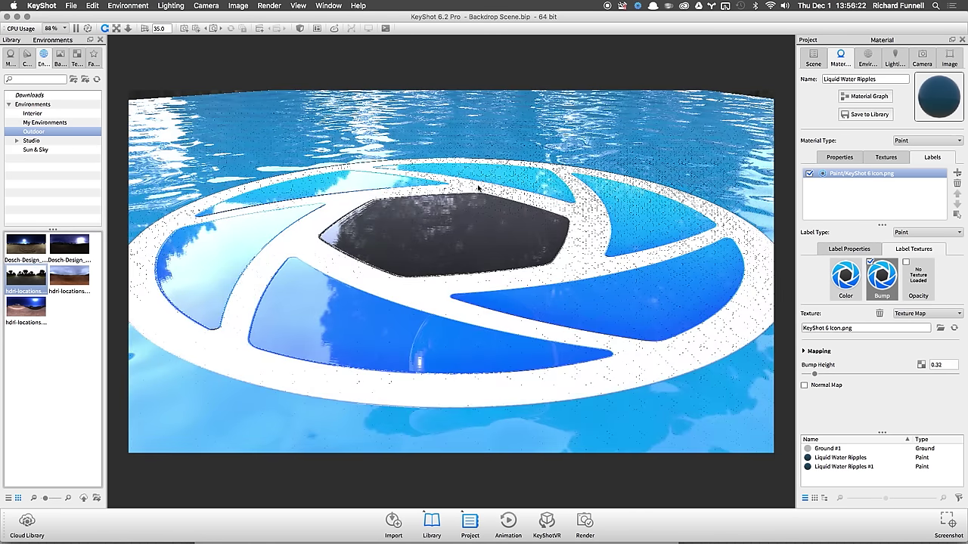
{"action": "scroll", "coordinate": [544, 233], "scroll_direction": "up", "scroll_amount": 5}
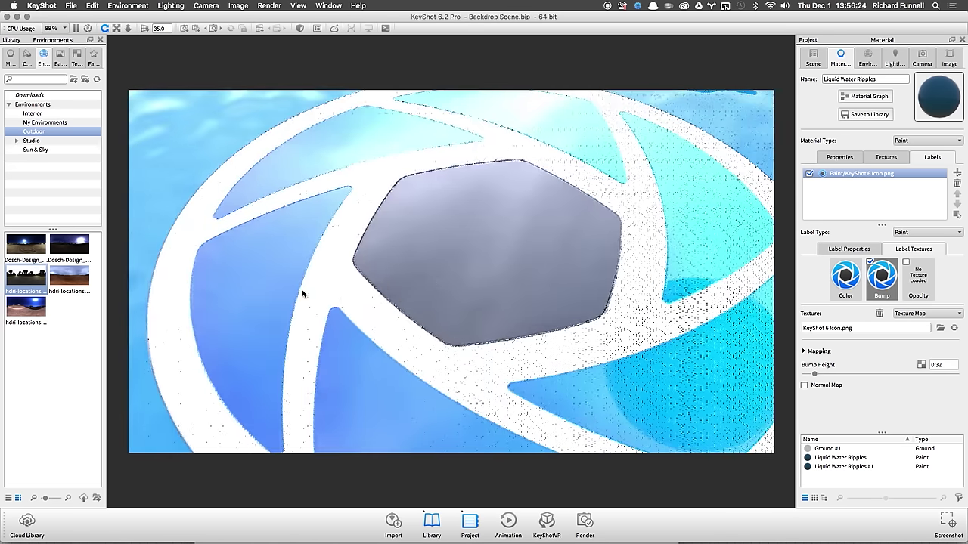
{"action": "left_click_drag", "start_coordinate": [26, 306], "coordinate": [541, 253]}
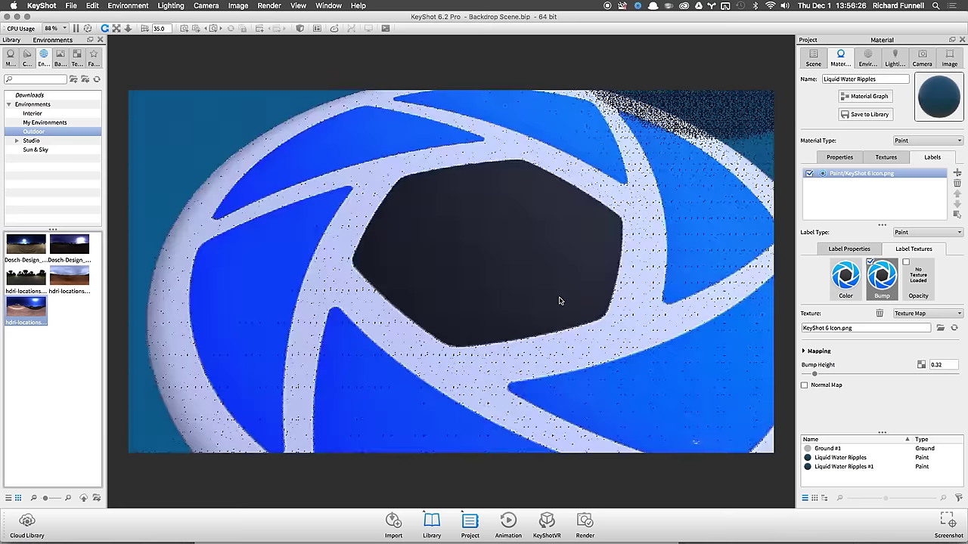
{"action": "left_click_drag", "start_coordinate": [560, 300], "coordinate": [384, 266]}
{"action": "scroll", "coordinate": [560, 266], "scroll_direction": "down", "scroll_amount": 5}
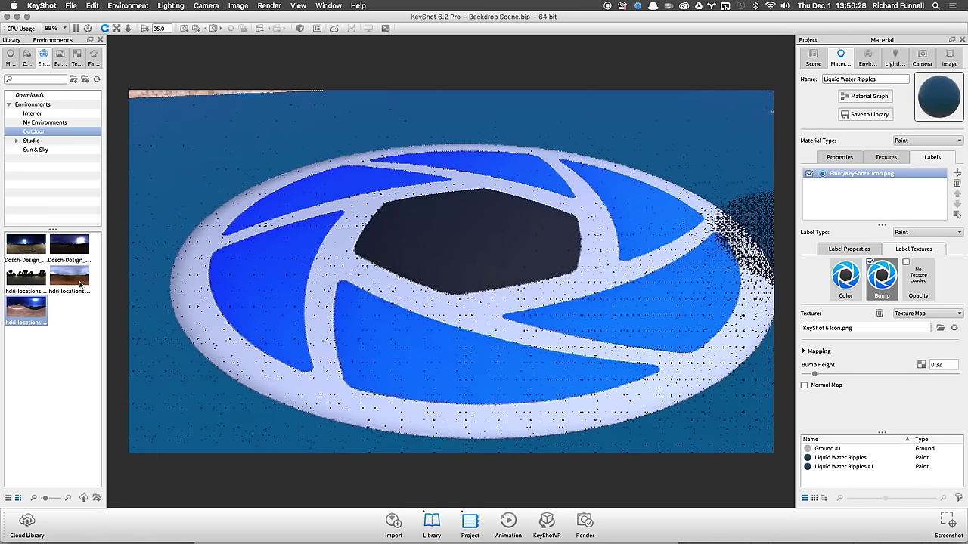
Step: Apply the second Dosch-Design Outdoor HDRI environment to the scene and examine the KeyShot 6 Icon label's bumped edges up close
{"action": "left_click_drag", "start_coordinate": [69, 245], "coordinate": [564, 261]}
{"action": "scroll", "coordinate": [563, 261], "scroll_direction": "up", "scroll_amount": 3}
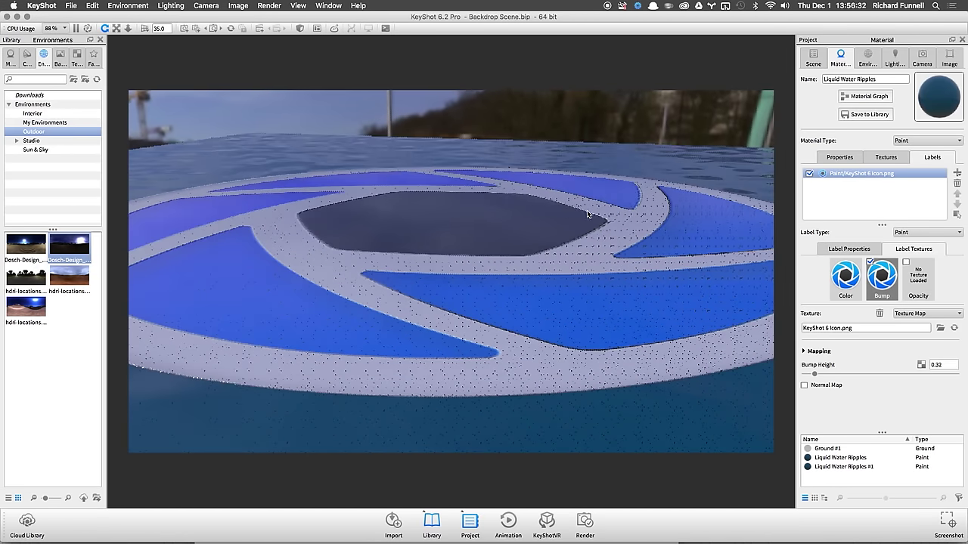
{"action": "left_click_drag", "start_coordinate": [610, 224], "coordinate": [441, 268]}
{"action": "scroll", "coordinate": [439, 262], "scroll_direction": "up", "scroll_amount": 5}
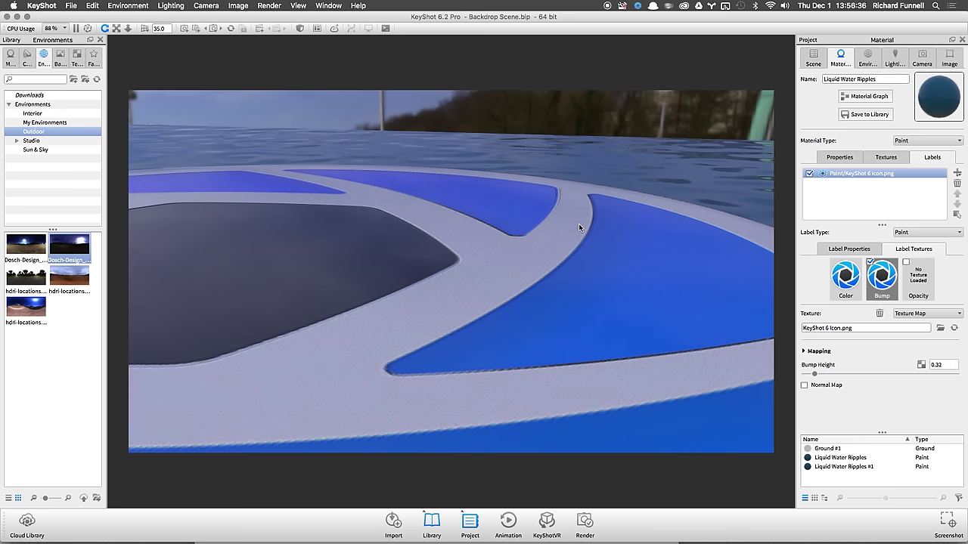
{"action": "scroll", "coordinate": [539, 322], "scroll_direction": "down", "scroll_amount": 5}
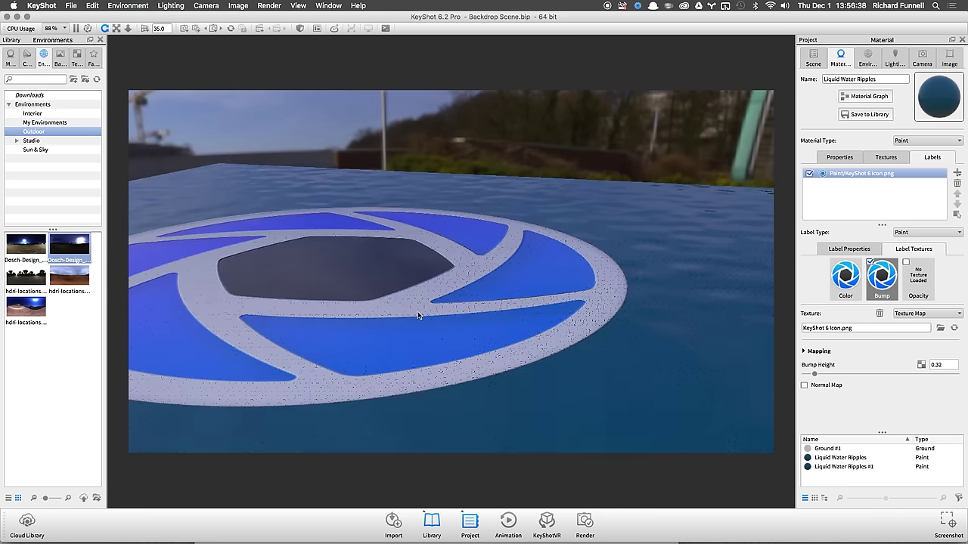
{"action": "scroll", "coordinate": [416, 315], "scroll_direction": "up", "scroll_amount": 5}
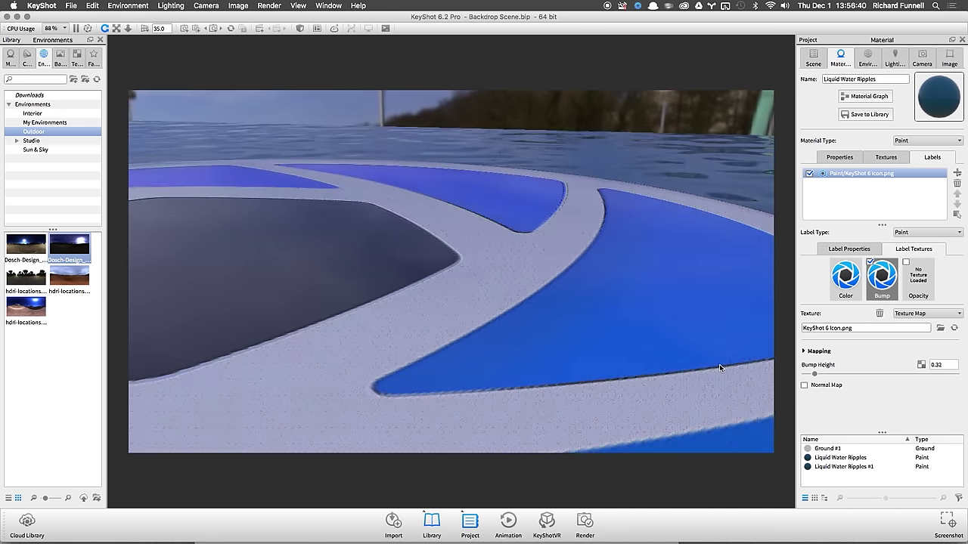
{"action": "scroll", "coordinate": [536, 272], "scroll_direction": "down", "scroll_amount": 4}
{"action": "left_click_drag", "start_coordinate": [536, 272], "coordinate": [522, 286]}
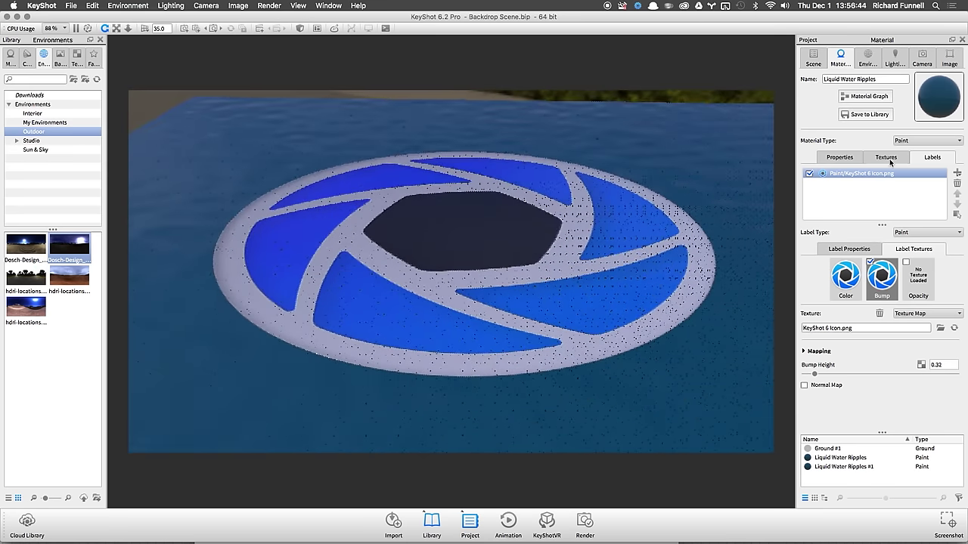
Step: Enable Apply Bump To Labels for the Noise (Texture) bump of the plate's paint material
{"action": "left_click", "coordinate": [874, 209]}
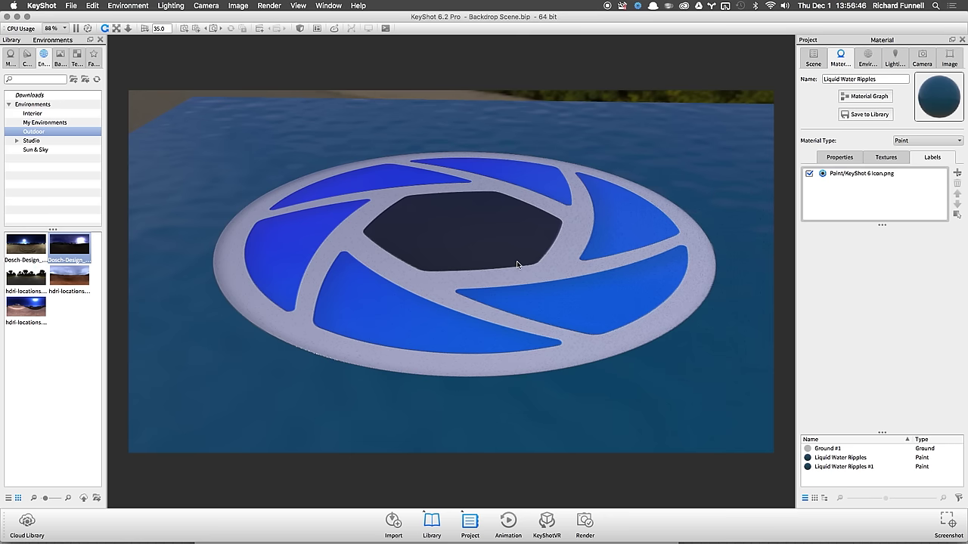
{"action": "left_click_drag", "start_coordinate": [624, 221], "coordinate": [501, 216]}
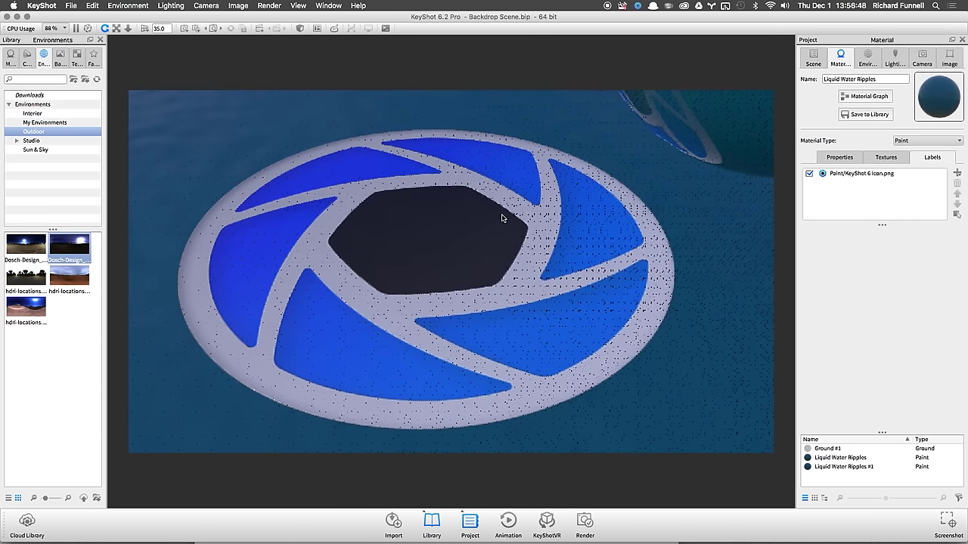
{"action": "left_click", "coordinate": [876, 159]}
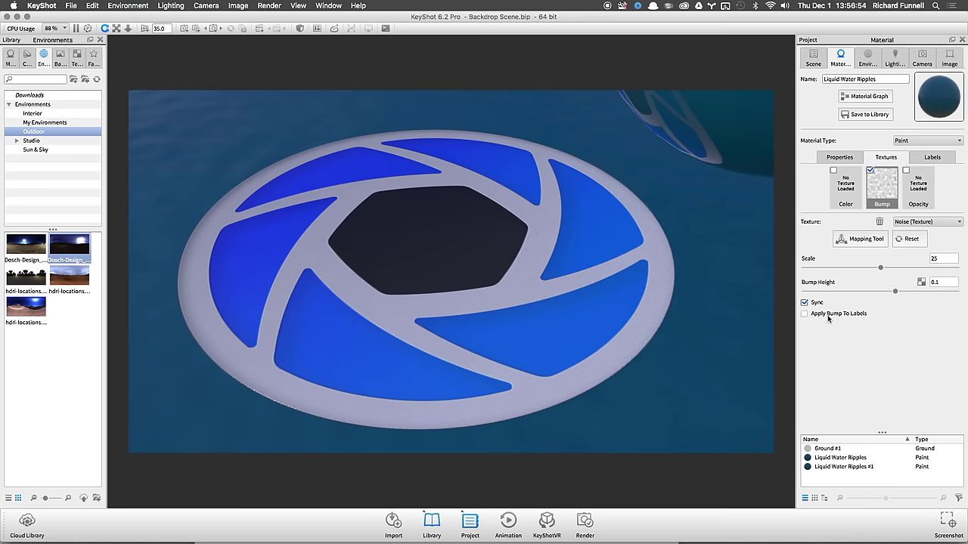
{"action": "left_click", "coordinate": [828, 315]}
{"action": "left_click_drag", "start_coordinate": [522, 301], "coordinate": [500, 270]}
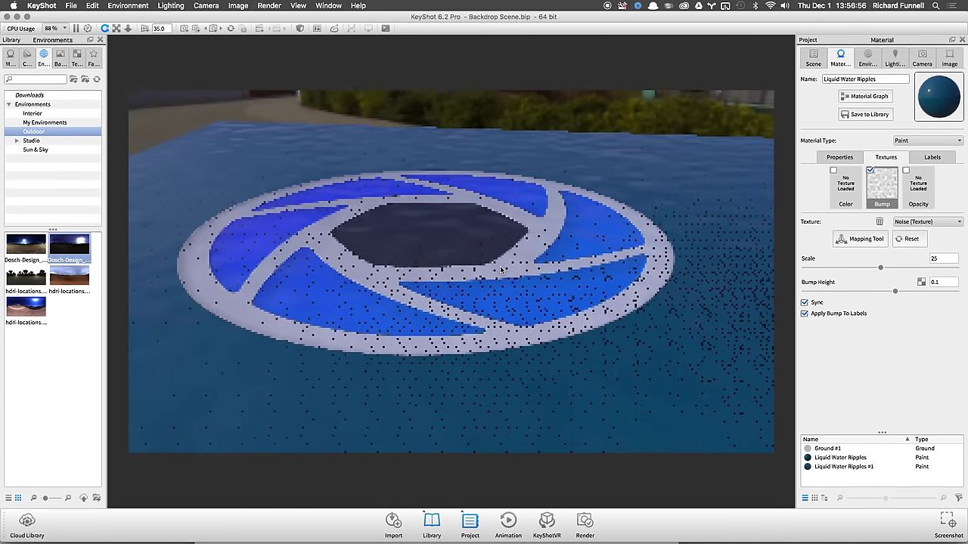
Step: Change the KeyShot 6 Icon label's type to Metal and view its rippled reflections from above
{"action": "left_click", "coordinate": [932, 157]}
{"action": "left_click", "coordinate": [873, 175]}
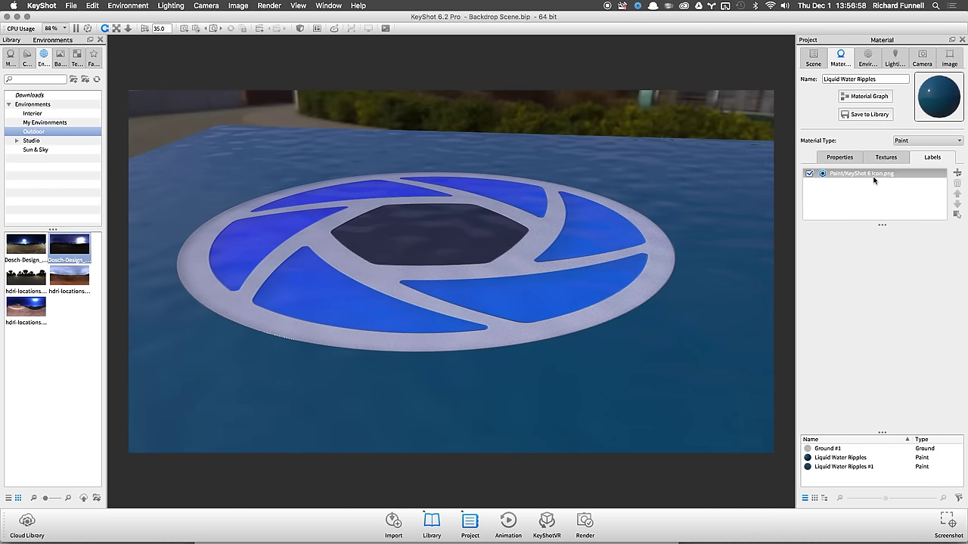
{"action": "left_click", "coordinate": [928, 233]}
{"action": "left_click", "coordinate": [920, 257]}
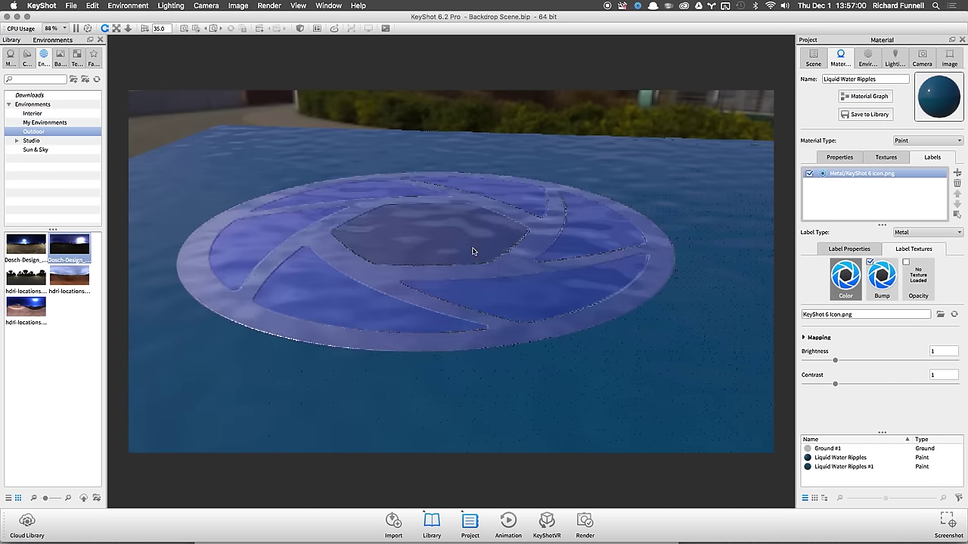
{"action": "left_click_drag", "start_coordinate": [461, 242], "coordinate": [711, 294]}
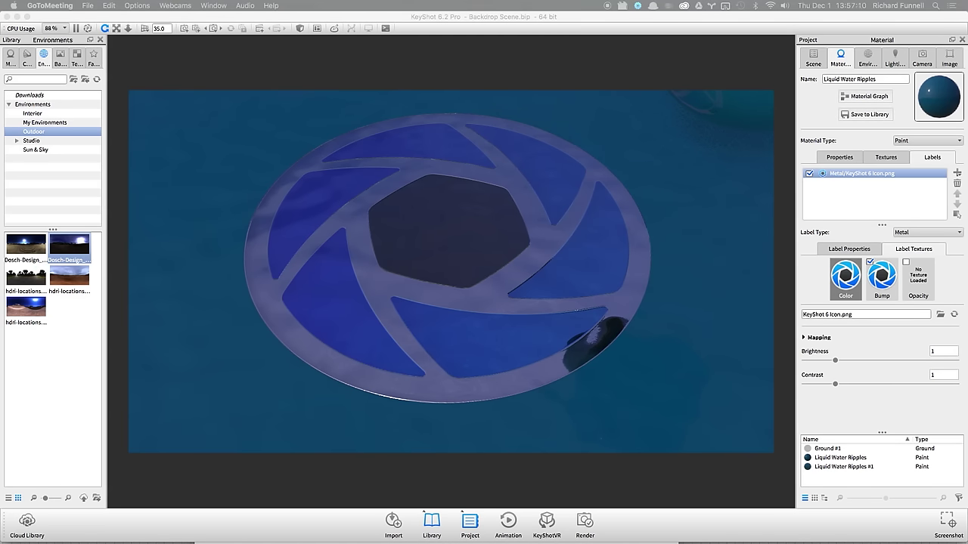
{"action": "left_click", "coordinate": [552, 49]}
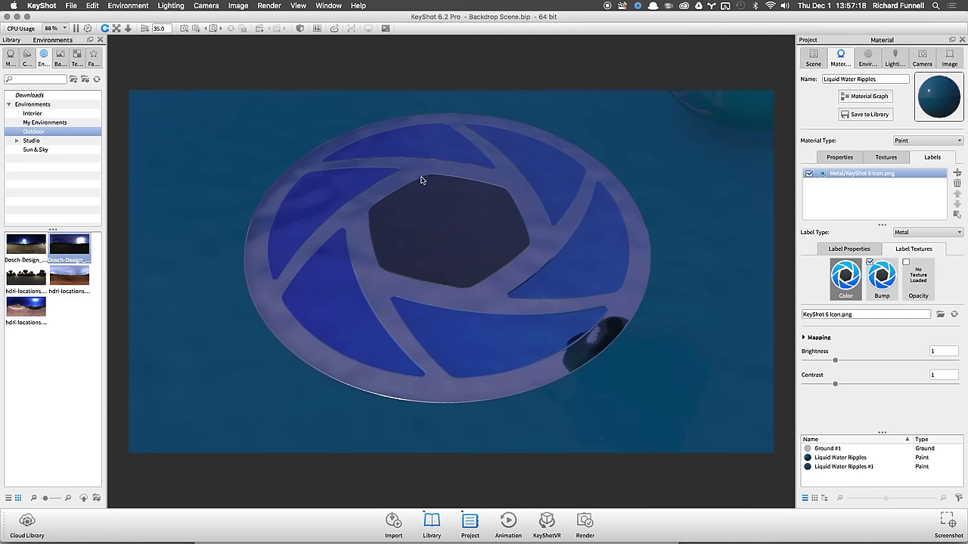
Step: Paste the copied material onto the sphere and frame the sphere above the plate
{"action": "scroll", "coordinate": [421, 179], "scroll_direction": "down", "scroll_amount": 5}
{"action": "left_click_drag", "start_coordinate": [423, 186], "coordinate": [442, 242]}
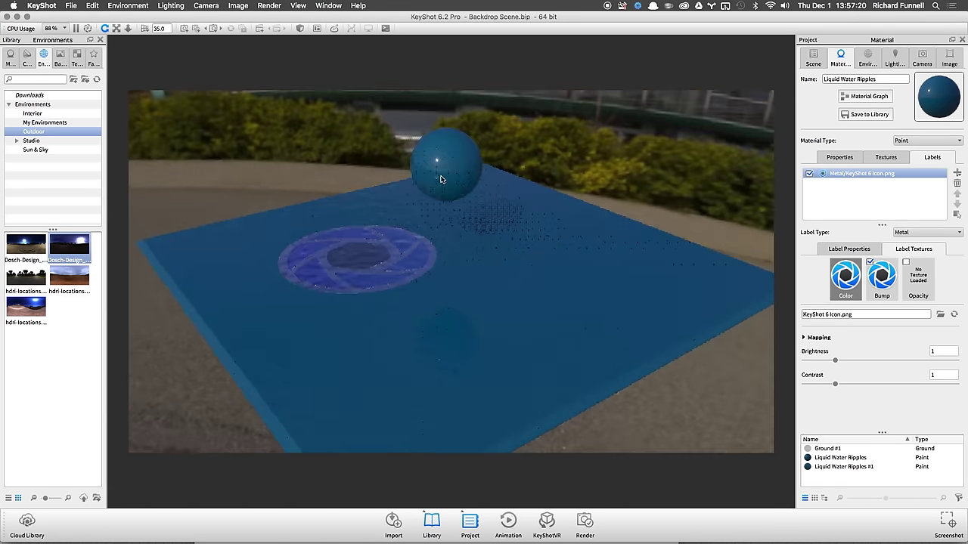
{"action": "right_click", "coordinate": [432, 153]}
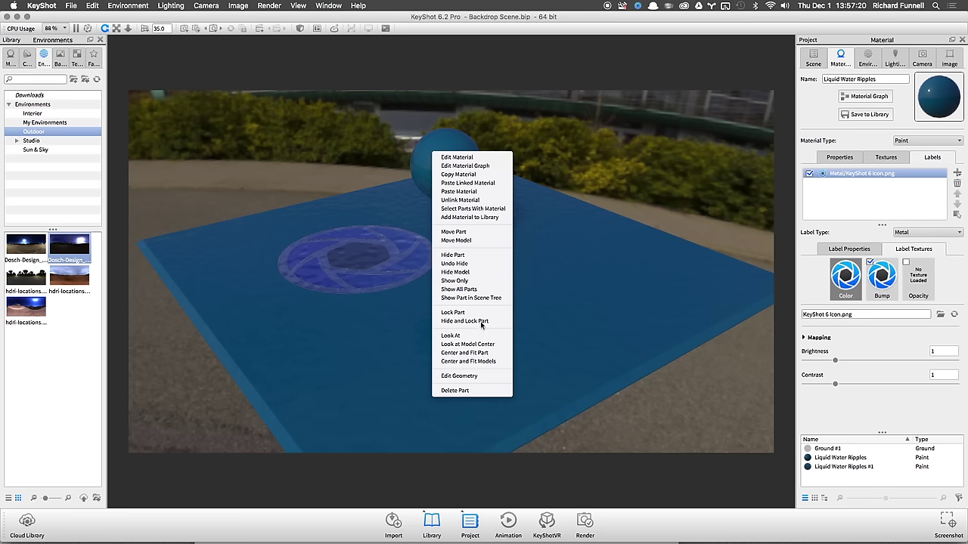
{"action": "left_click", "coordinate": [480, 193]}
{"action": "left_click_drag", "start_coordinate": [477, 170], "coordinate": [447, 270]}
{"action": "scroll", "coordinate": [462, 290], "scroll_direction": "up", "scroll_amount": 3}
{"action": "scroll", "coordinate": [457, 282], "scroll_direction": "up", "scroll_amount": 2}
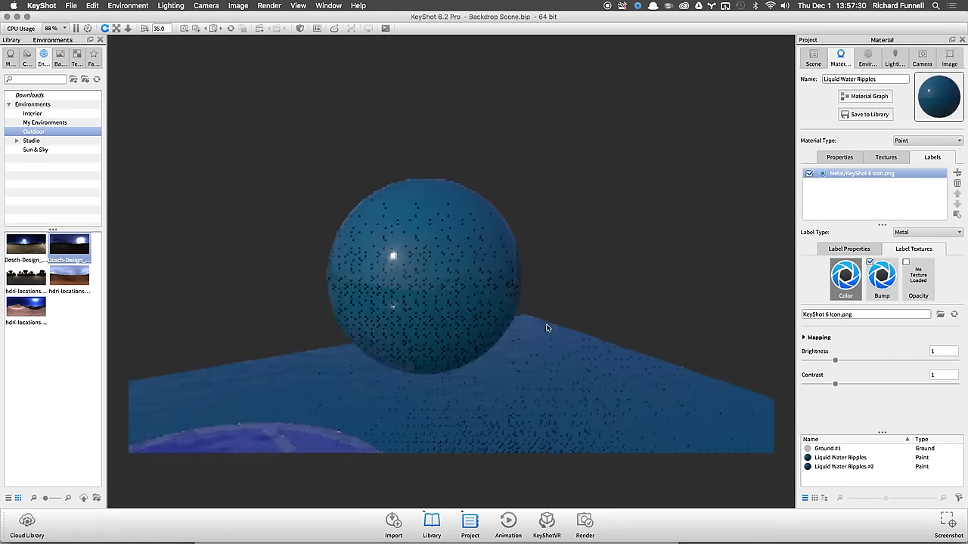
Step: Light the scene with the 3 Panels Straight studio environment and center the camera on the sphere with Look At
{"action": "left_click", "coordinate": [31, 141]}
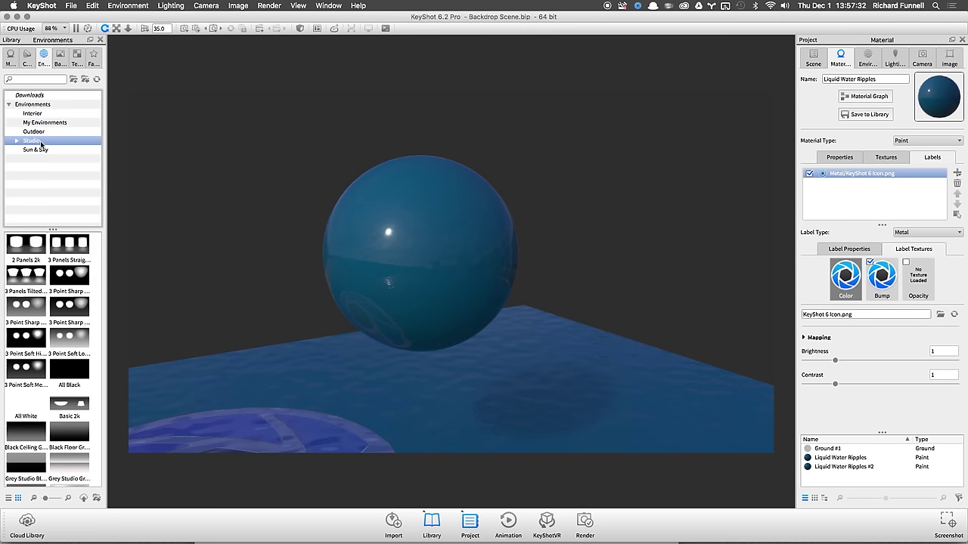
{"action": "left_click_drag", "start_coordinate": [69, 244], "coordinate": [598, 195]}
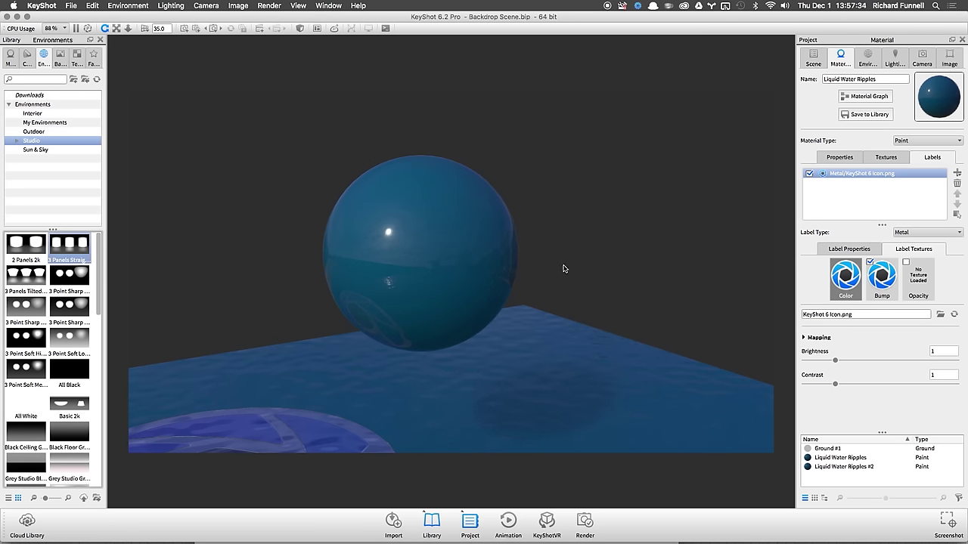
{"action": "left_click_drag", "start_coordinate": [738, 389], "coordinate": [439, 212]}
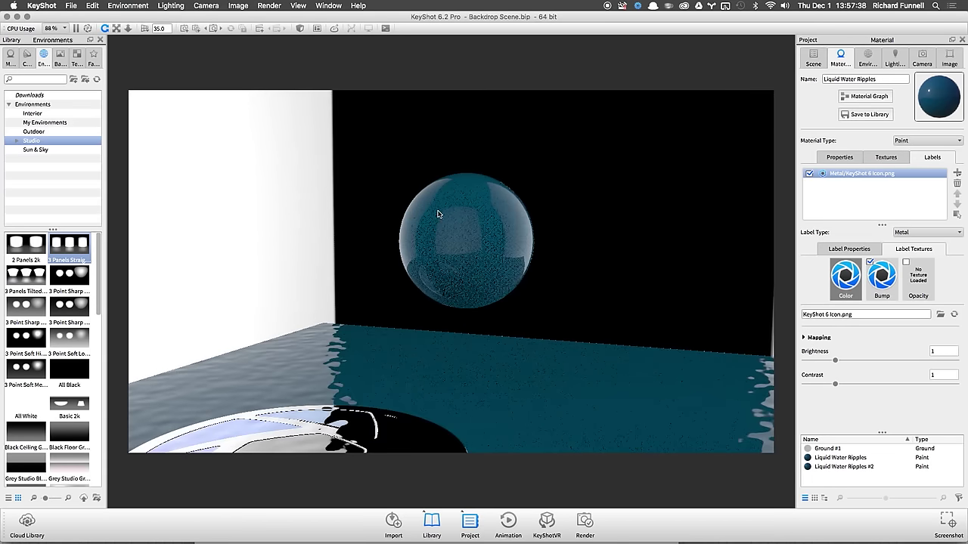
{"action": "right_click", "coordinate": [469, 211]}
{"action": "left_click", "coordinate": [505, 396]}
{"action": "left_click_drag", "start_coordinate": [439, 297], "coordinate": [461, 302]}
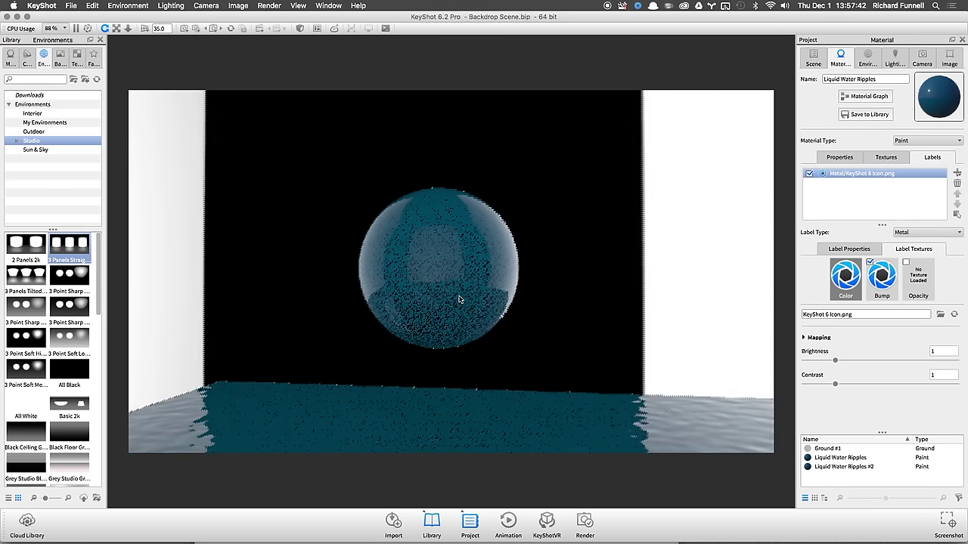
Step: Replace the sphere's paint material with Hard Shiny Plastic Black from the material library
{"action": "double_click", "coordinate": [445, 244]}
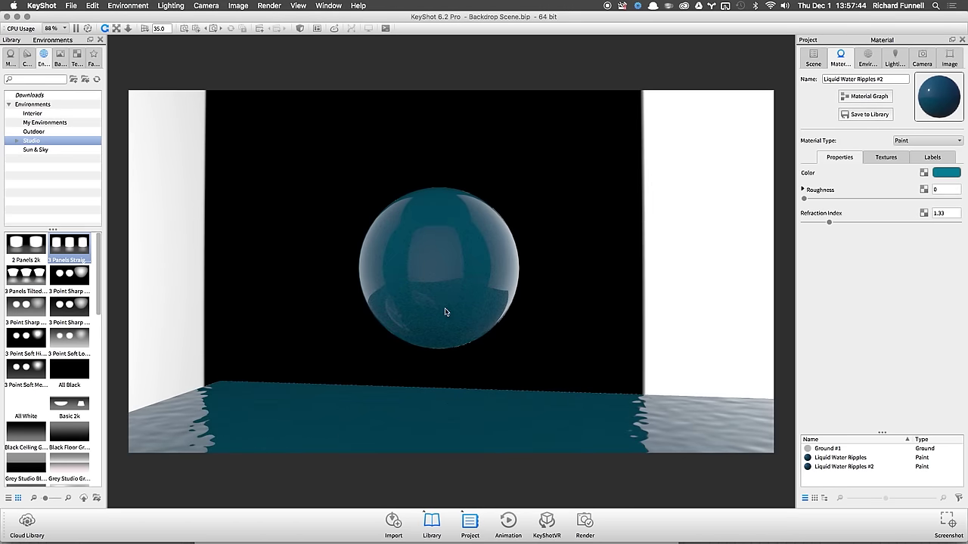
{"action": "left_click_drag", "start_coordinate": [488, 309], "coordinate": [502, 336]}
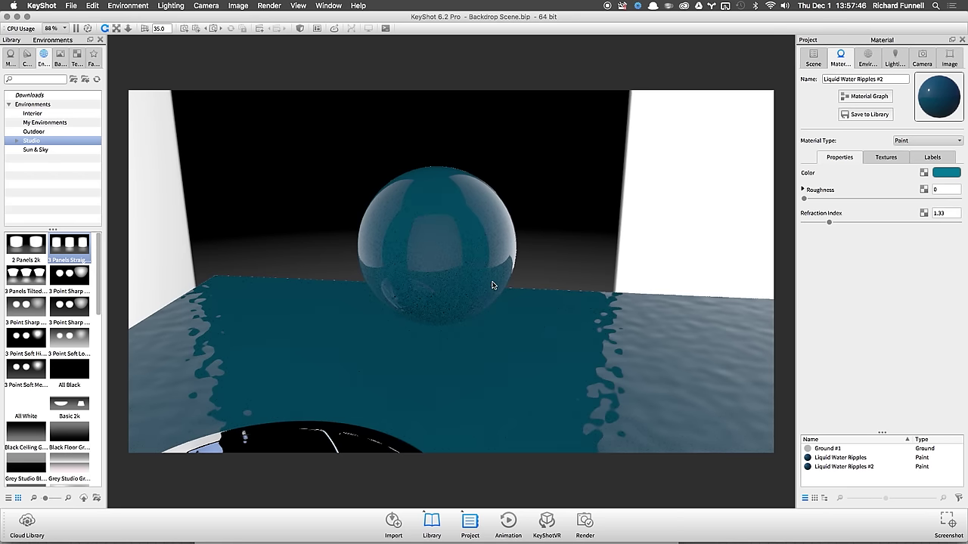
{"action": "scroll", "coordinate": [493, 282], "scroll_direction": "up", "scroll_amount": 3}
{"action": "scroll", "coordinate": [495, 281], "scroll_direction": "down", "scroll_amount": 1}
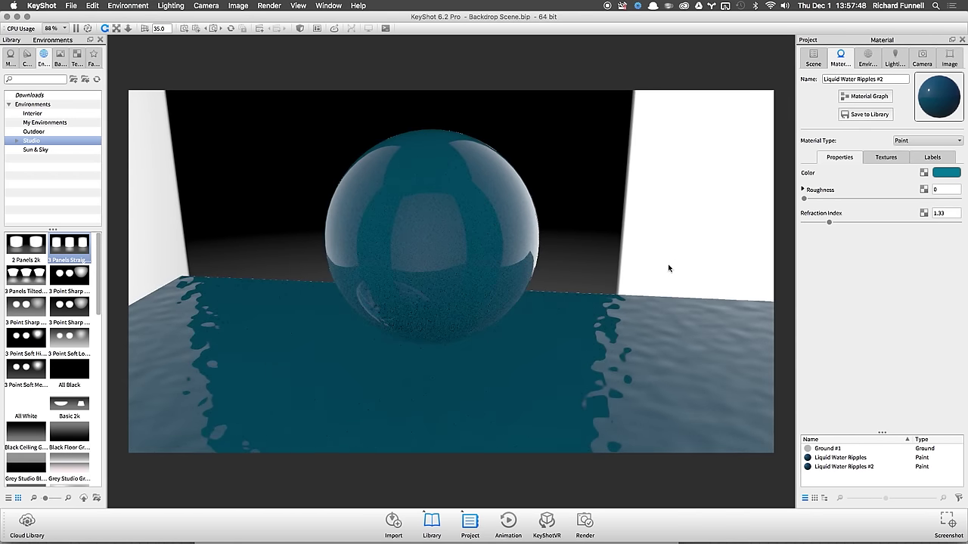
{"action": "left_click", "coordinate": [10, 56]}
{"action": "left_click", "coordinate": [17, 150]}
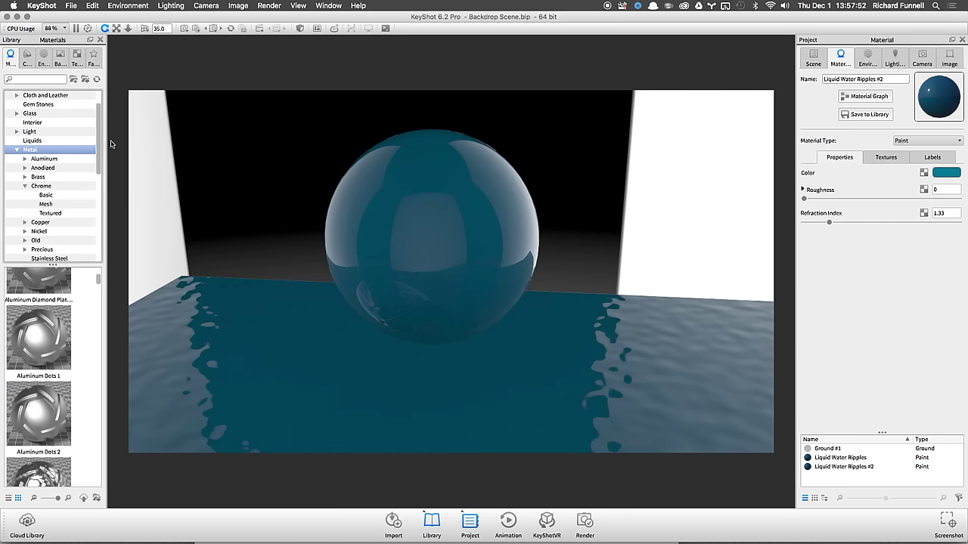
{"action": "scroll", "coordinate": [98, 150], "scroll_direction": "down", "scroll_amount": 10}
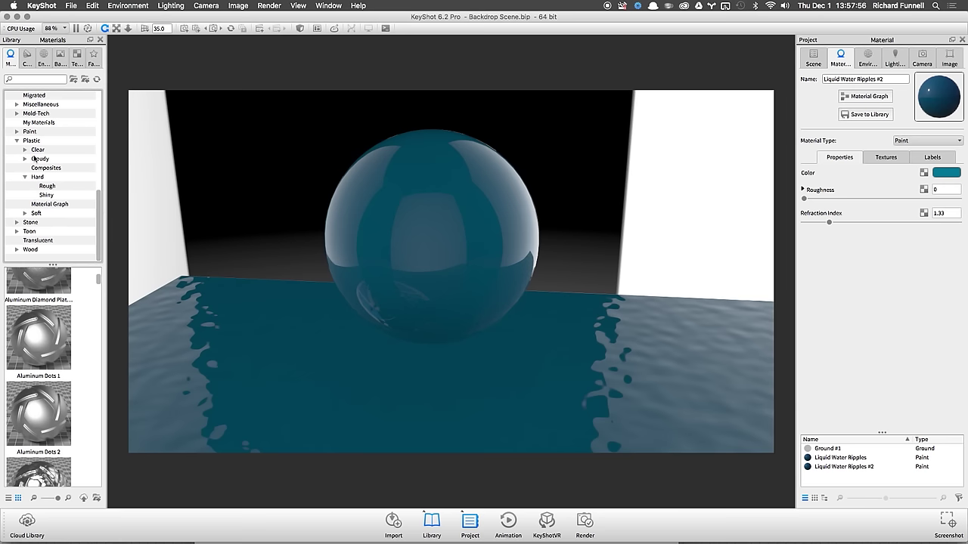
{"action": "left_click", "coordinate": [46, 195]}
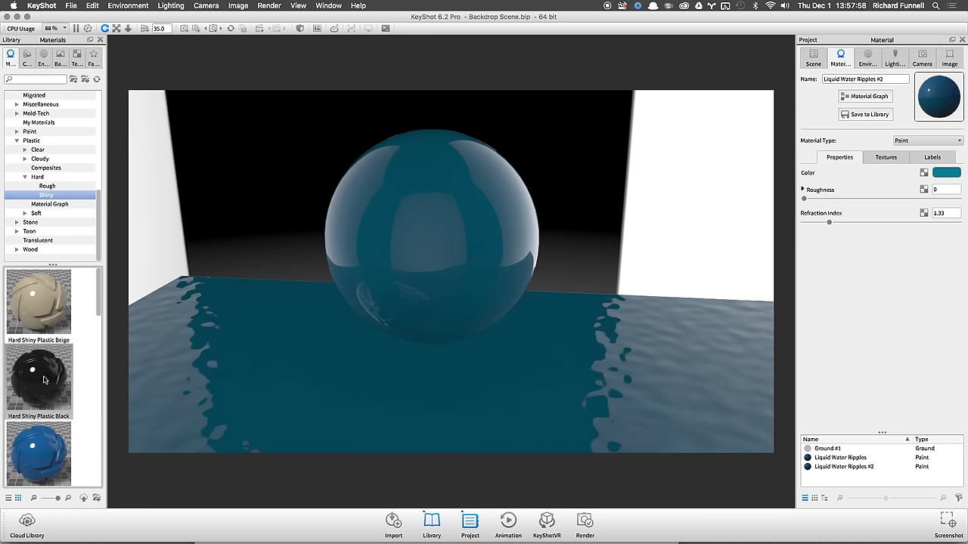
{"action": "left_click_drag", "start_coordinate": [38, 378], "coordinate": [476, 246]}
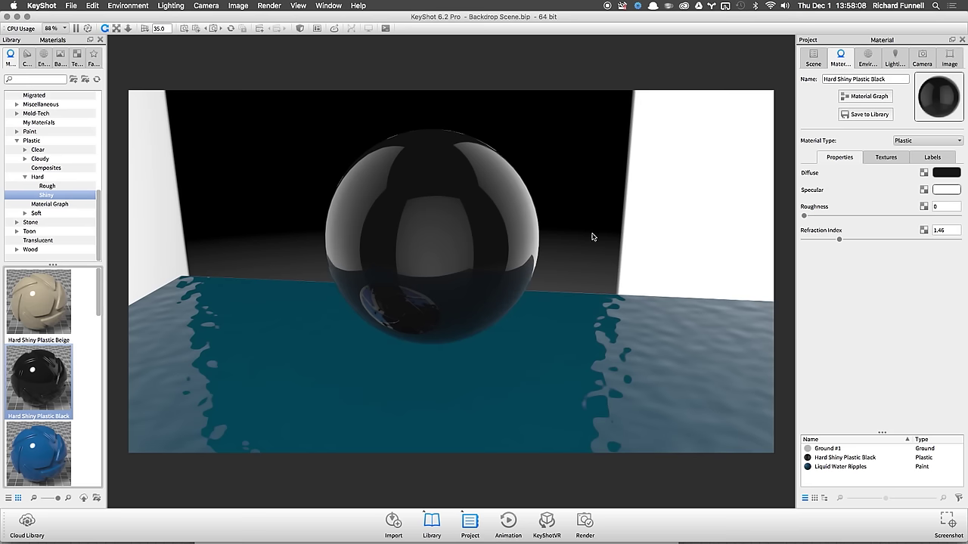
Step: Apply the dark teal swatch from the PANTONE+ Solid Coated library to the plastic sphere's diffuse color
{"action": "left_click_drag", "start_coordinate": [509, 251], "coordinate": [514, 237]}
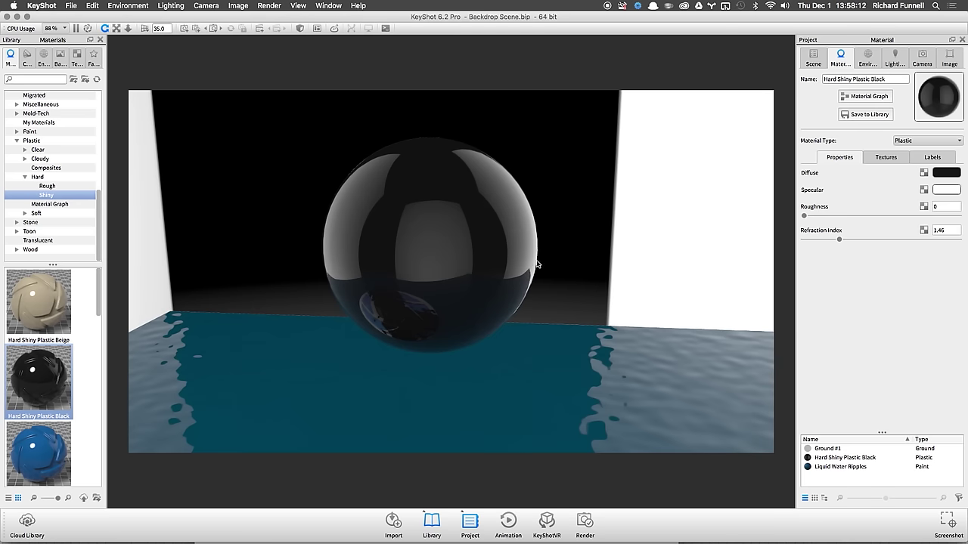
{"action": "left_click_drag", "start_coordinate": [559, 265], "coordinate": [590, 257]}
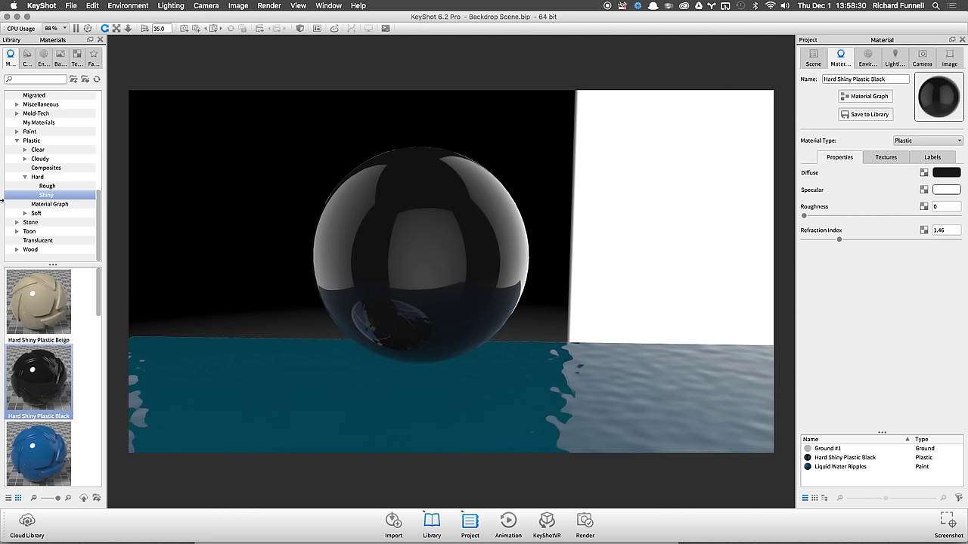
{"action": "left_click", "coordinate": [29, 57]}
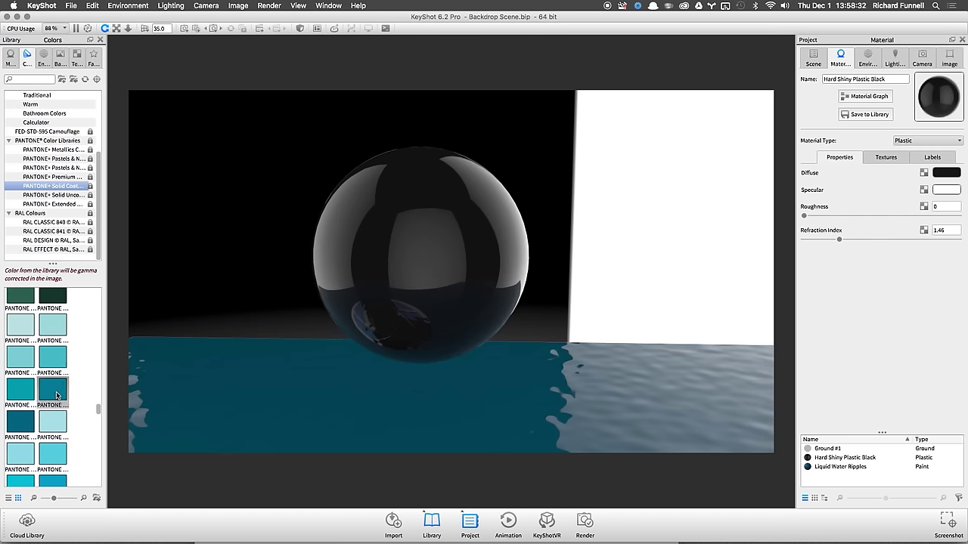
{"action": "left_click_drag", "start_coordinate": [53, 394], "coordinate": [404, 253]}
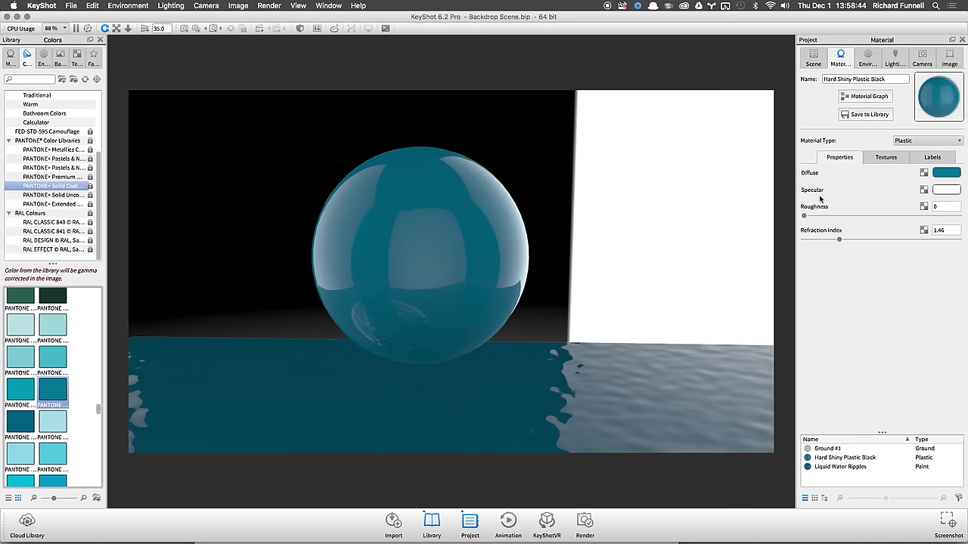
Step: Try a black specular color on the sphere's plastic and return its brightness value to 100%
{"action": "left_click", "coordinate": [945, 189]}
{"action": "left_click_drag", "start_coordinate": [831, 226], "coordinate": [764, 224]}
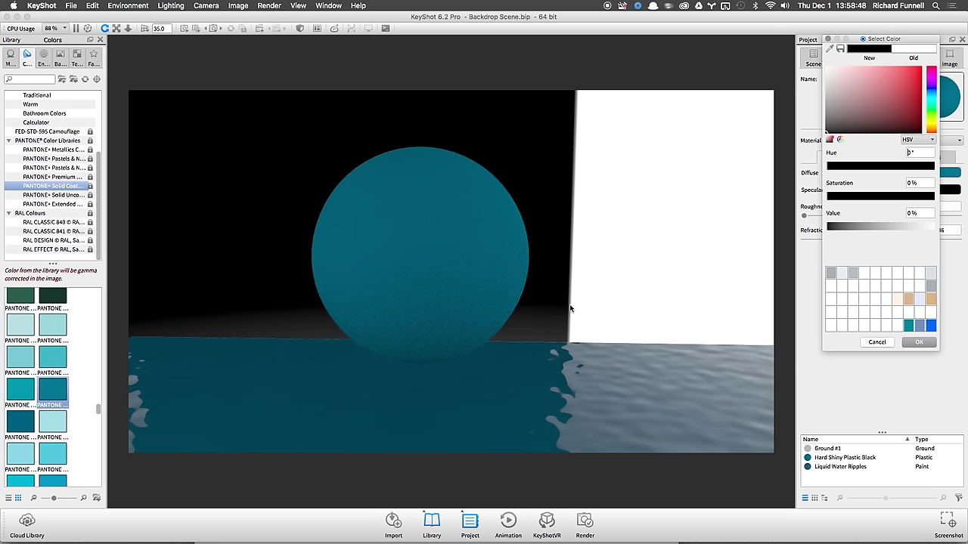
{"action": "left_click_drag", "start_coordinate": [871, 42], "coordinate": [692, 59]}
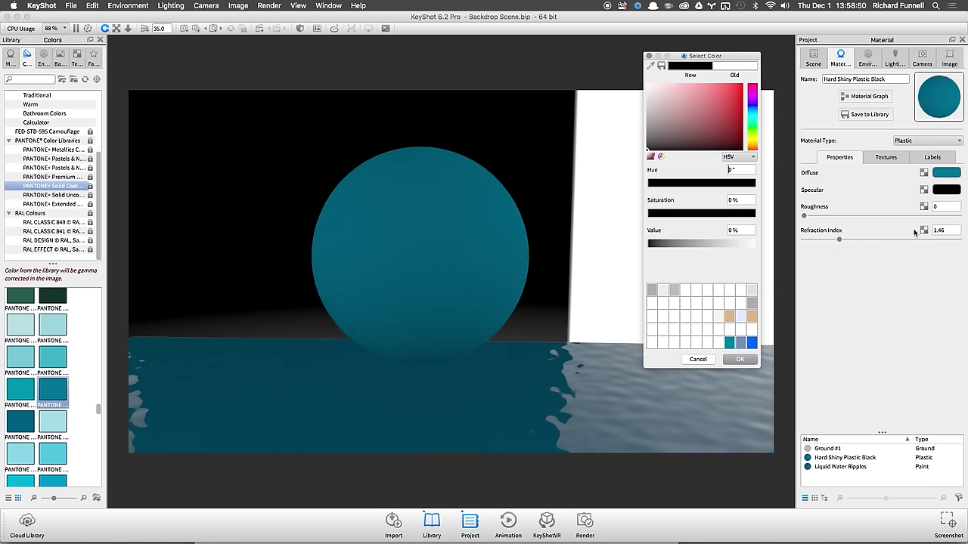
{"action": "left_click_drag", "start_coordinate": [458, 305], "coordinate": [460, 283]}
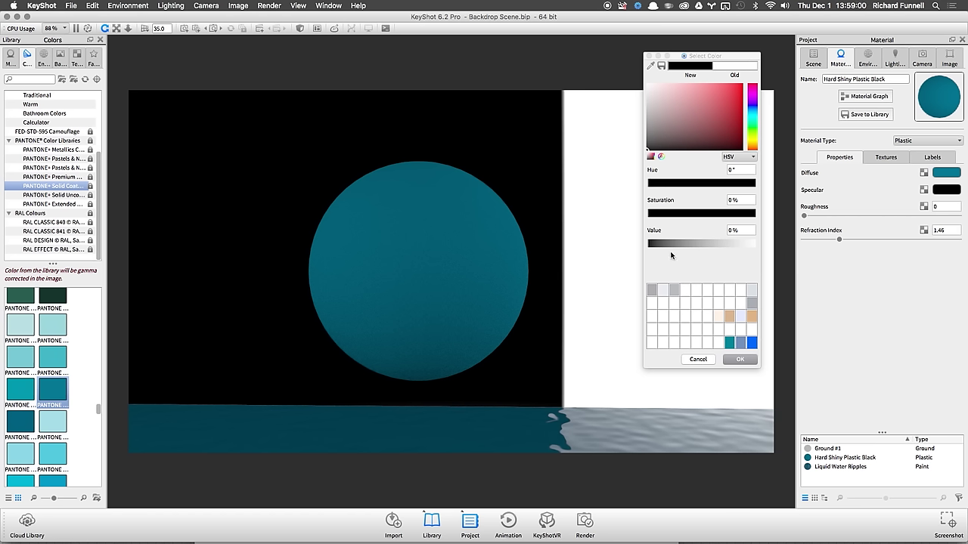
{"action": "left_click_drag", "start_coordinate": [669, 243], "coordinate": [760, 244]}
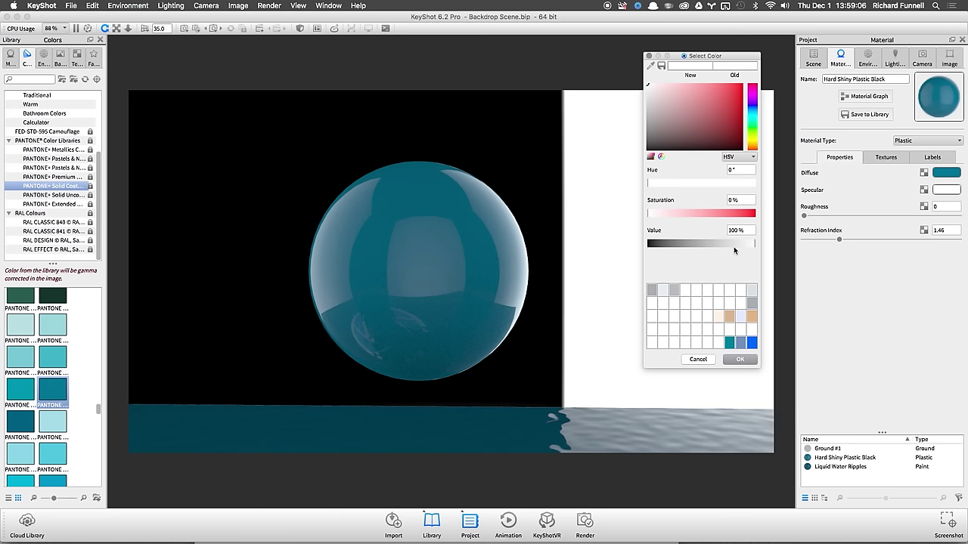
Step: Accept full white as the sphere's specular color and change its material type to Plastic (Transparent)
{"action": "left_click_drag", "start_coordinate": [734, 250], "coordinate": [769, 253]}
{"action": "left_click", "coordinate": [739, 359]}
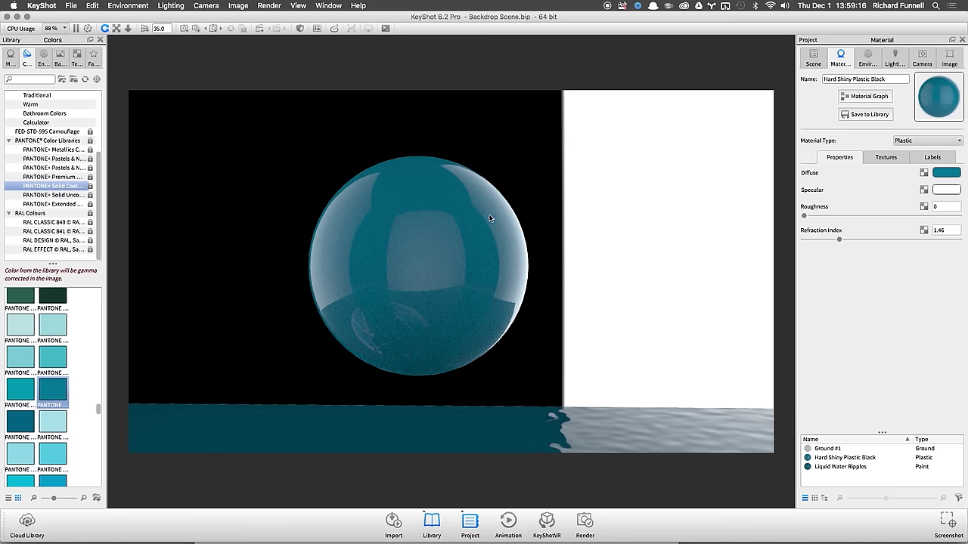
{"action": "left_click_drag", "start_coordinate": [601, 216], "coordinate": [615, 218]}
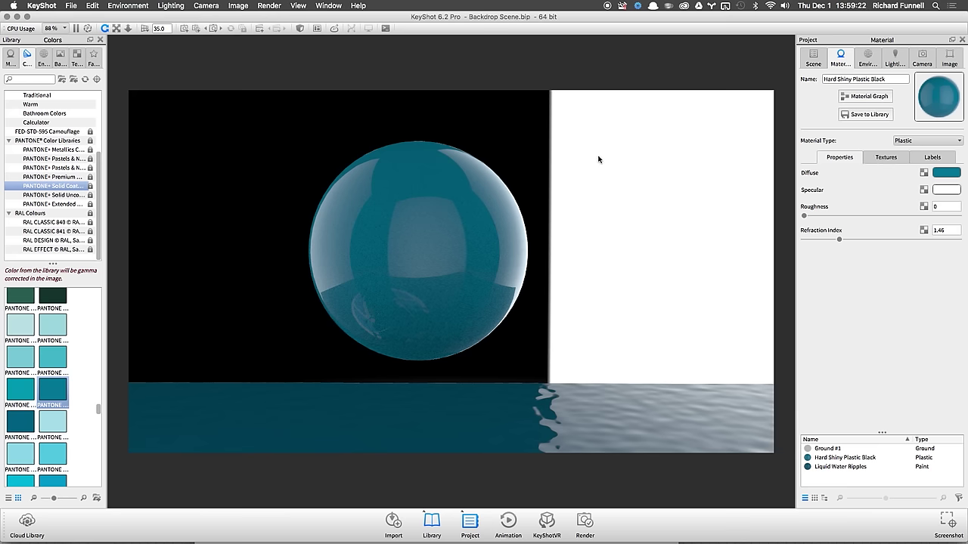
{"action": "left_click", "coordinate": [933, 142]}
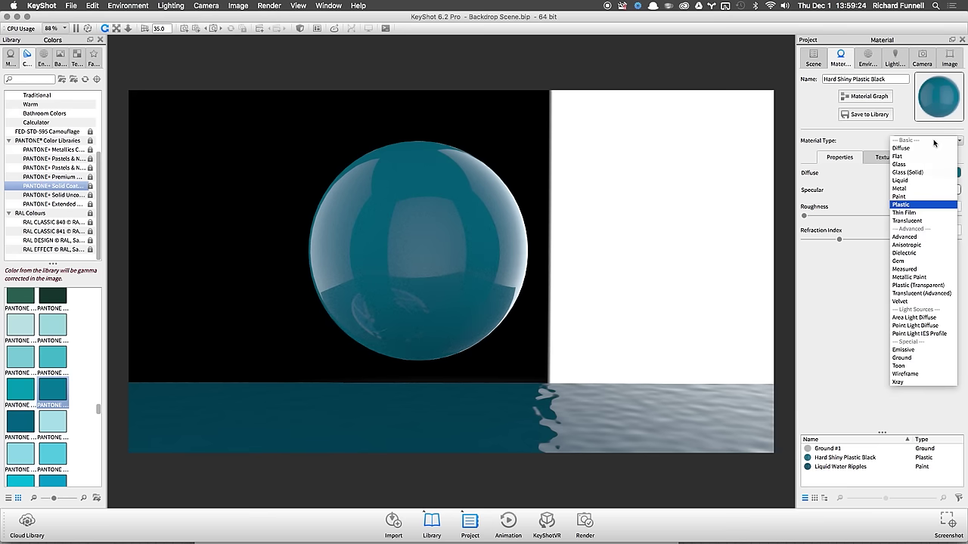
{"action": "left_click", "coordinate": [945, 286]}
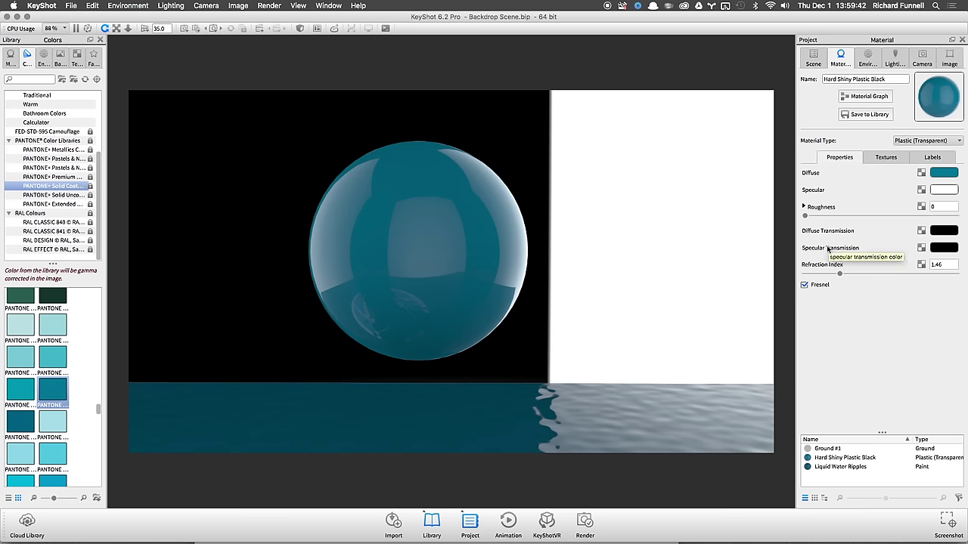
Step: Set the diffuse color of the sphere's transparent plastic to black
{"action": "left_click", "coordinate": [943, 175]}
{"action": "left_click_drag", "start_coordinate": [881, 80], "coordinate": [826, 115]}
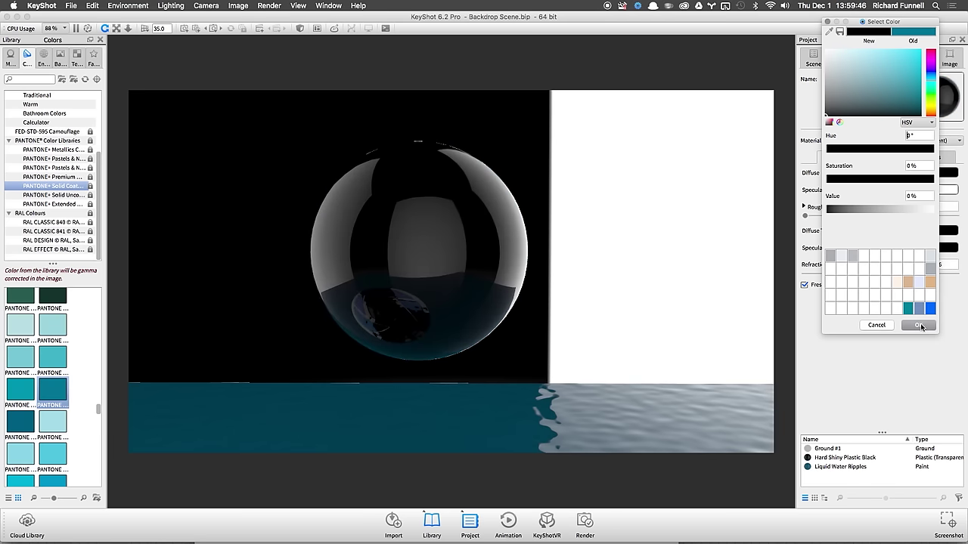
{"action": "left_click", "coordinate": [918, 325]}
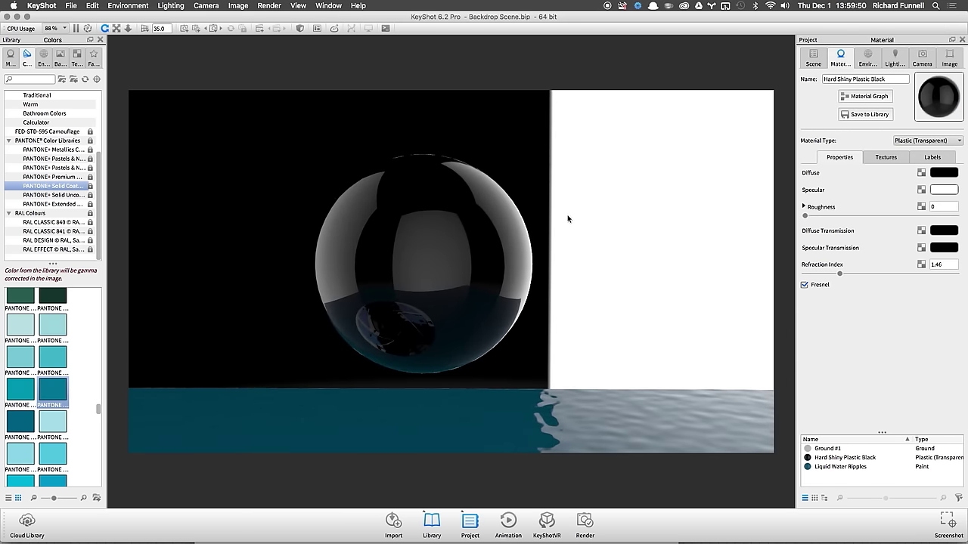
{"action": "left_click_drag", "start_coordinate": [568, 216], "coordinate": [474, 244]}
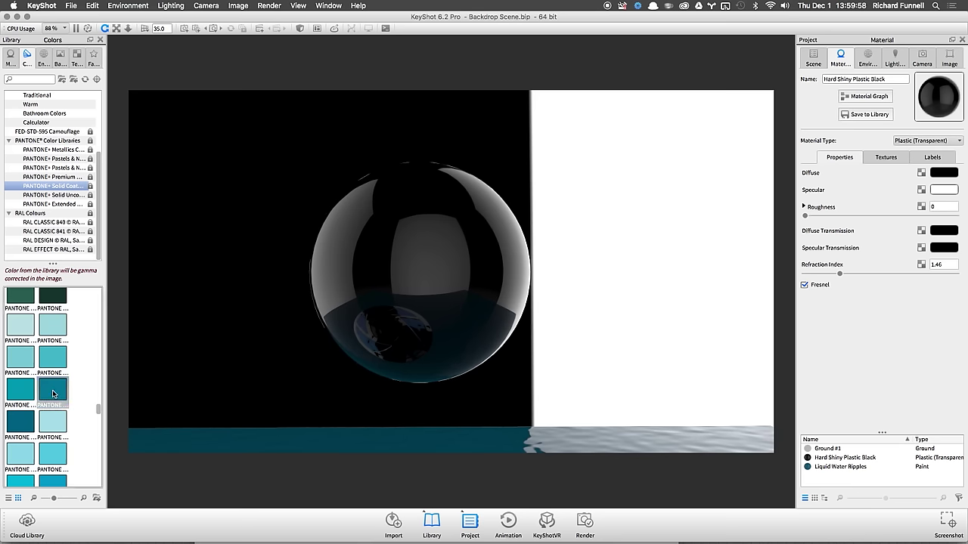
Step: Apply the dark teal PANTONE+ Solid Coated swatch to the sphere's specular transmission color
{"action": "left_click_drag", "start_coordinate": [53, 393], "coordinate": [942, 252]}
{"action": "left_click_drag", "start_coordinate": [585, 245], "coordinate": [310, 209]}
{"action": "left_click_drag", "start_coordinate": [588, 270], "coordinate": [642, 287]}
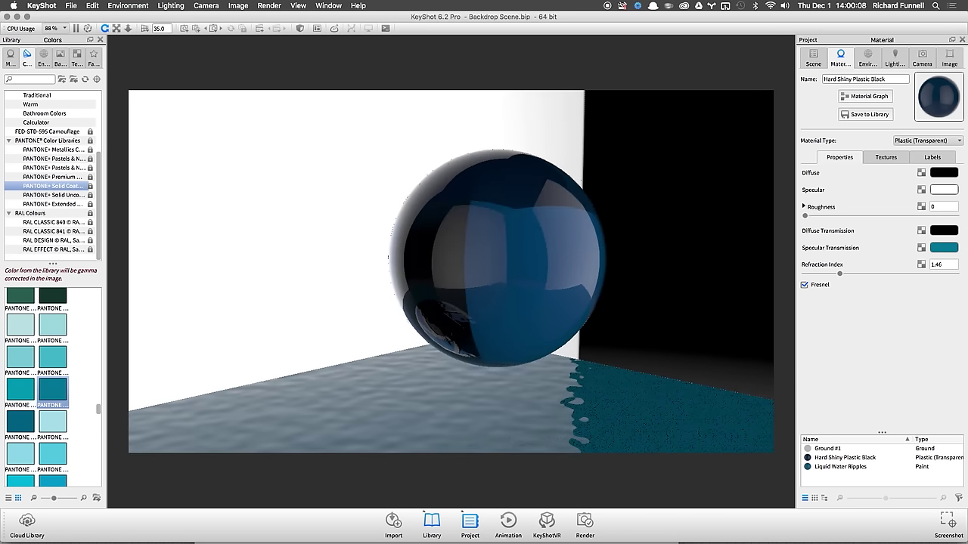
Step: Try a white specular transmission color on the sphere, cancel it, and view the sphere against the backdrop from several angles
{"action": "left_click", "coordinate": [944, 248]}
{"action": "left_click", "coordinate": [826, 125]}
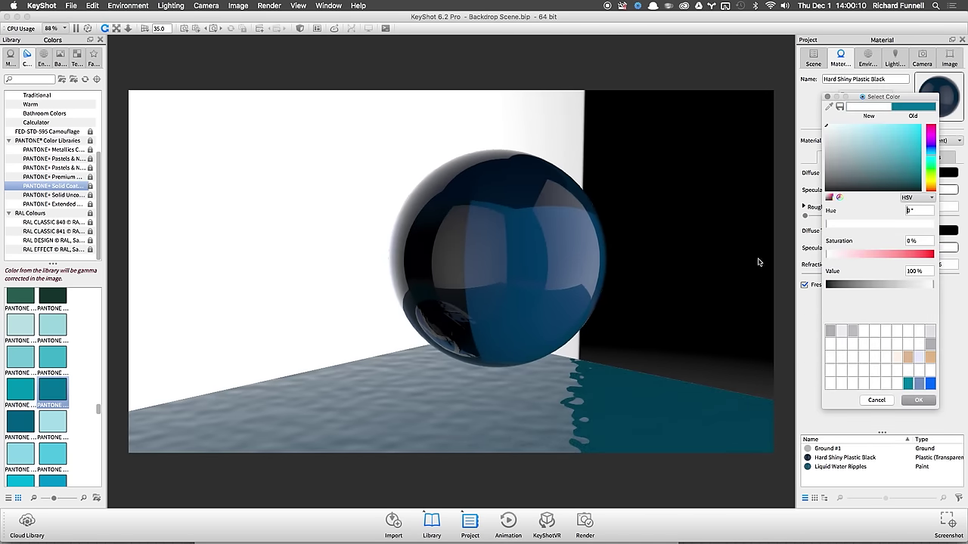
{"action": "left_click_drag", "start_coordinate": [333, 272], "coordinate": [459, 305]}
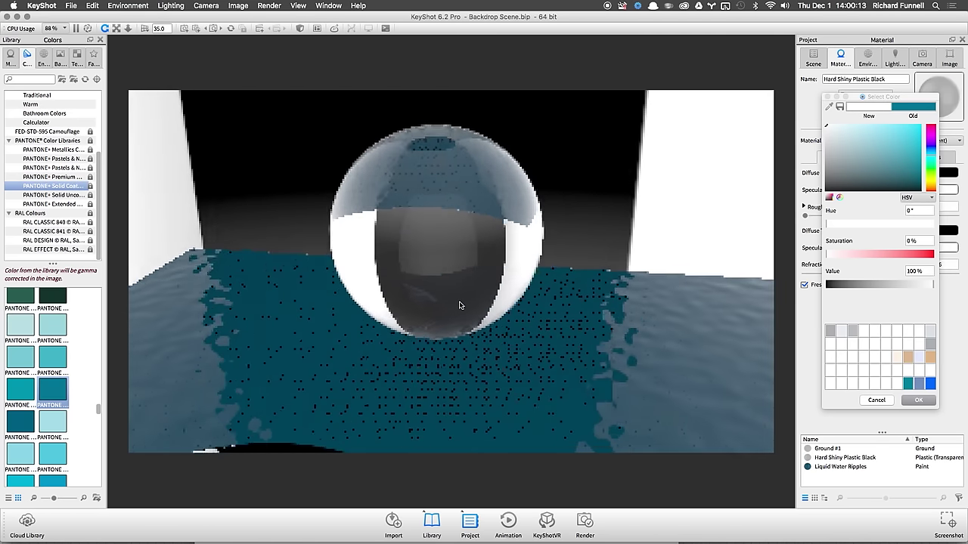
{"action": "left_click", "coordinate": [877, 400]}
{"action": "left_click_drag", "start_coordinate": [555, 303], "coordinate": [680, 257]}
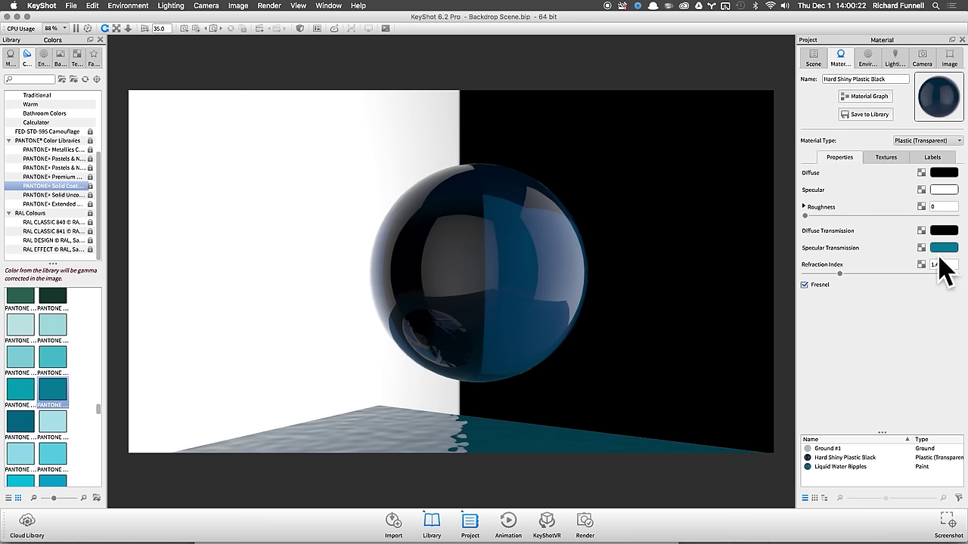
{"action": "left_click_drag", "start_coordinate": [625, 291], "coordinate": [656, 302]}
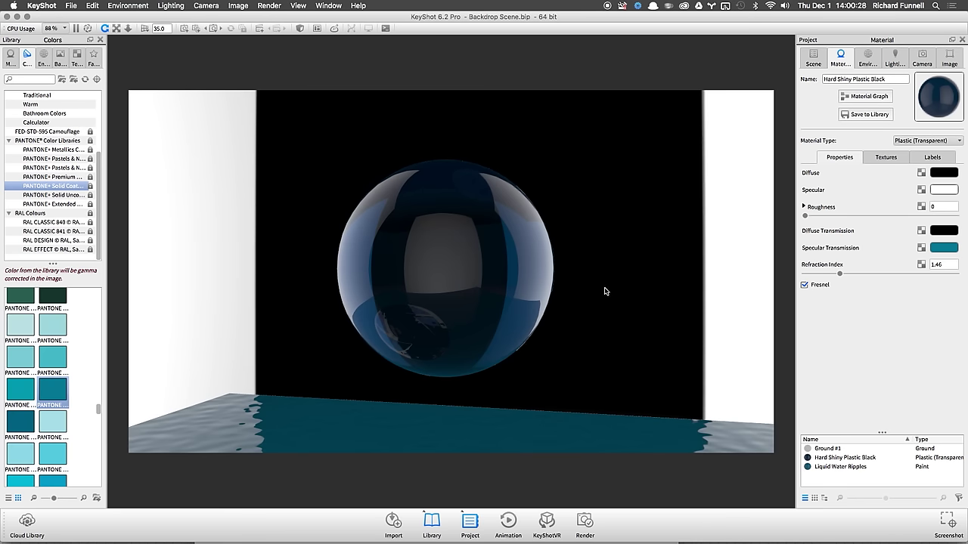
{"action": "mouse_move", "coordinate": [623, 267]}
{"action": "left_mouse_down"}
{"action": "mouse_move", "coordinate": [670, 279]}
{"action": "mouse_move", "coordinate": [616, 279]}
{"action": "left_mouse_up"}
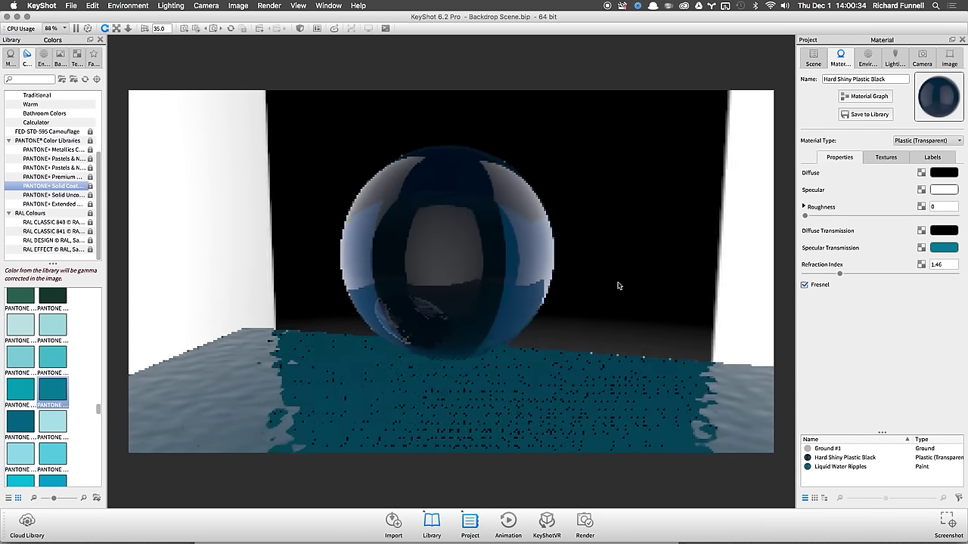
{"action": "left_click_drag", "start_coordinate": [533, 272], "coordinate": [560, 290]}
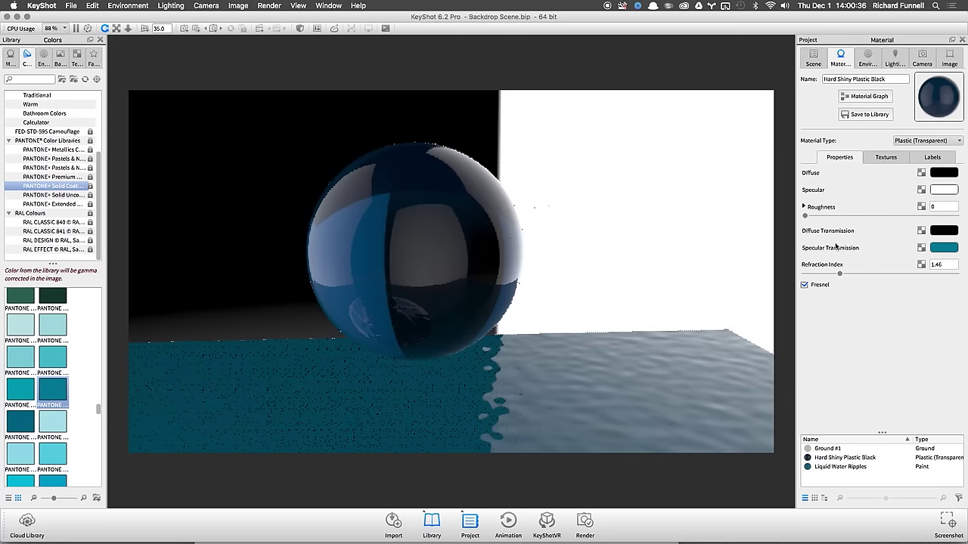
Step: Try black and then white as the sphere's specular transmission color
{"action": "left_click", "coordinate": [943, 248]}
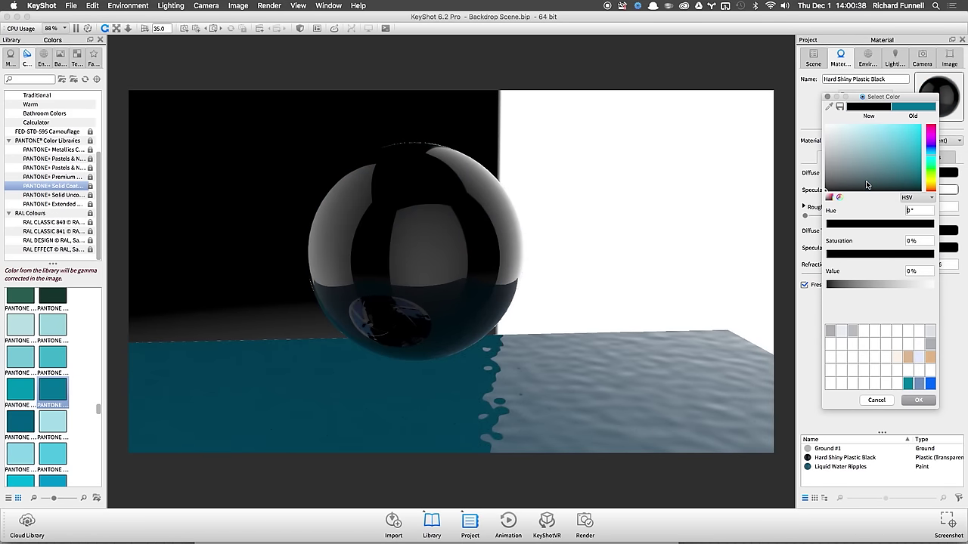
{"action": "left_click_drag", "start_coordinate": [868, 185], "coordinate": [828, 189]}
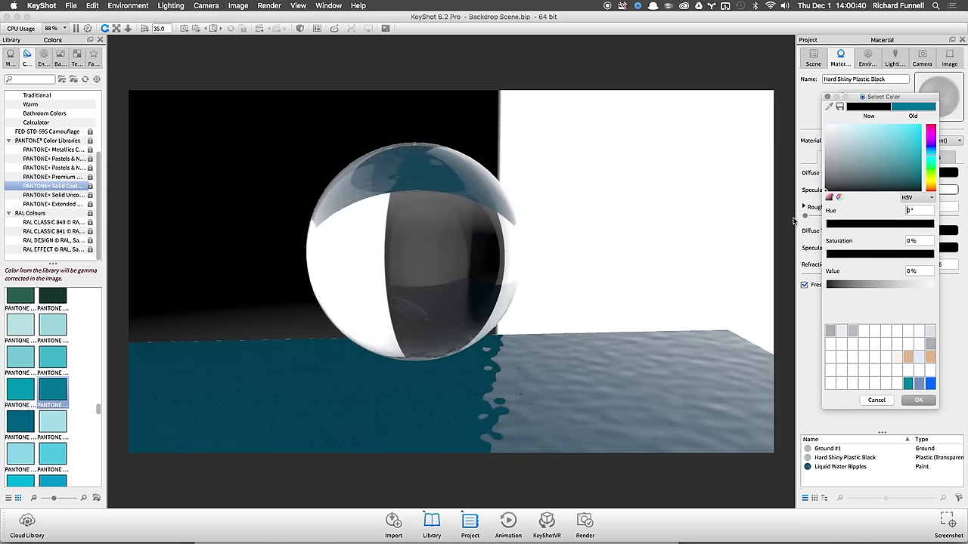
{"action": "left_click", "coordinate": [918, 400]}
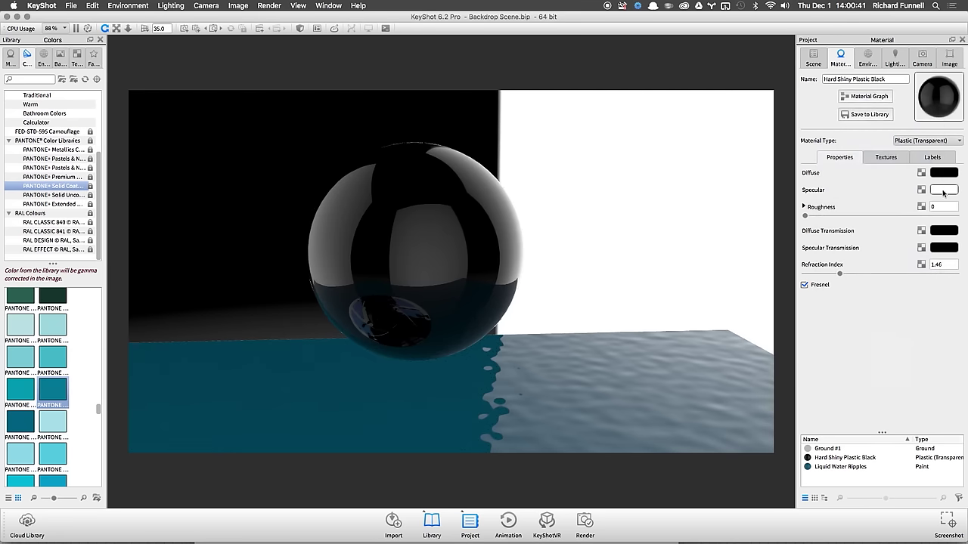
{"action": "left_click", "coordinate": [943, 248]}
{"action": "left_click", "coordinate": [850, 325]}
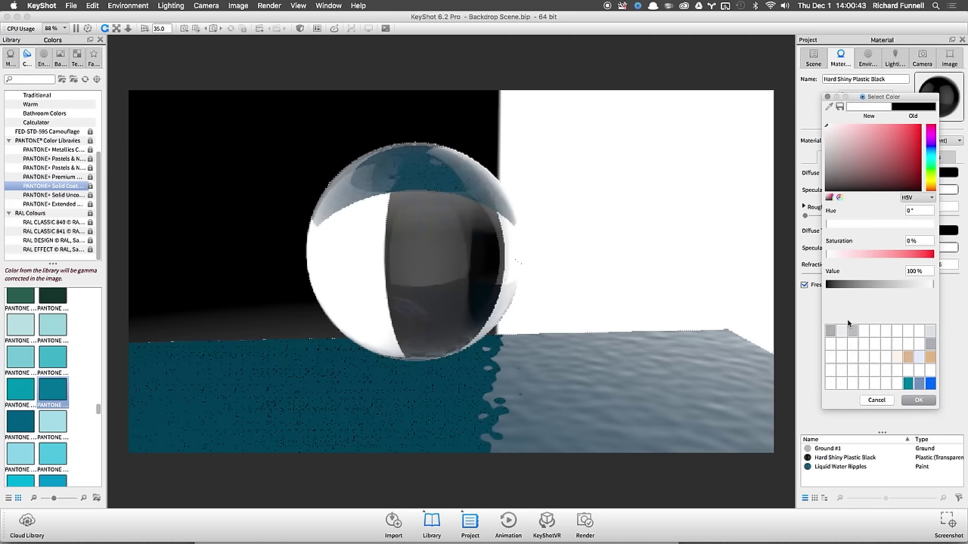
{"action": "left_click", "coordinate": [918, 400]}
Step: Try the dark teal PANTONE swatch as the sphere's diffuse color and return the diffuse to black
{"action": "left_click_drag", "start_coordinate": [507, 185], "coordinate": [143, 201]}
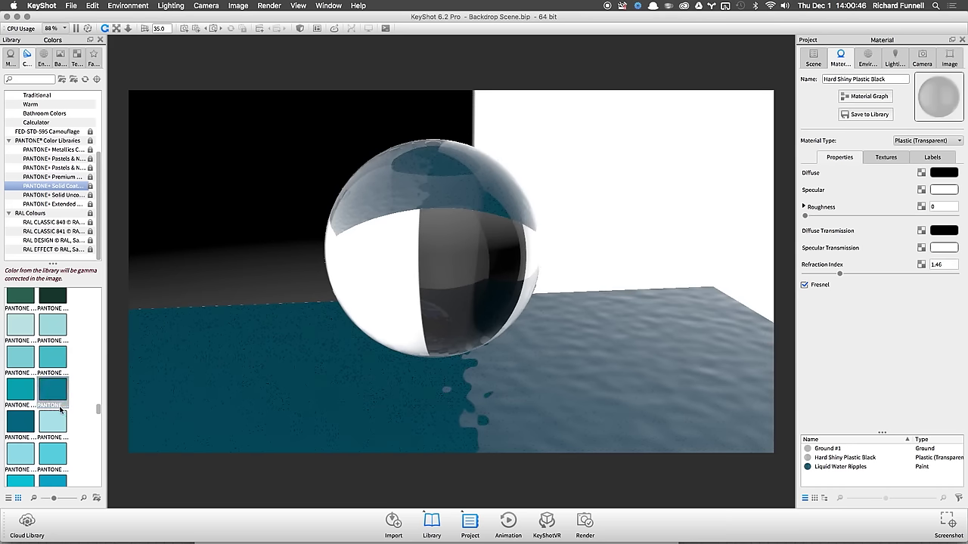
{"action": "left_click_drag", "start_coordinate": [49, 396], "coordinate": [488, 206]}
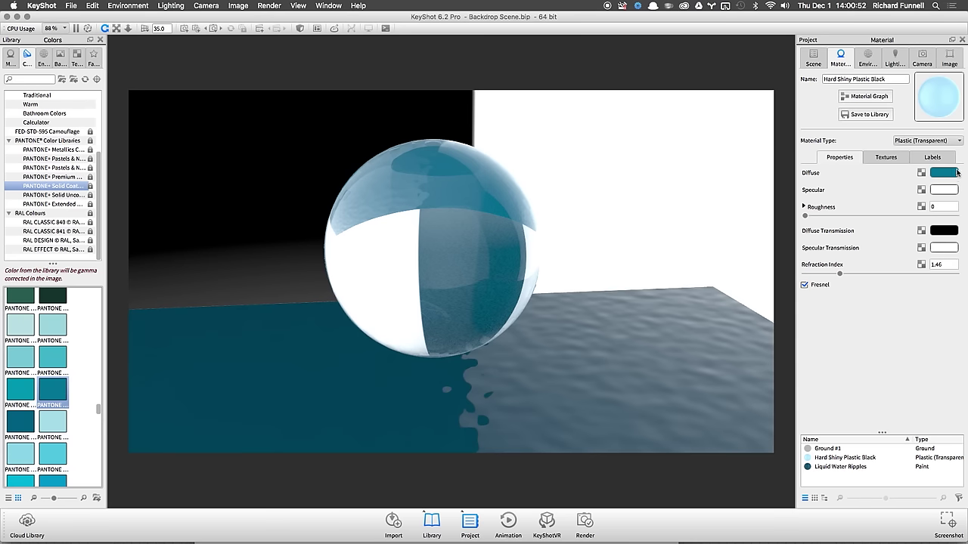
{"action": "left_click", "coordinate": [944, 173]}
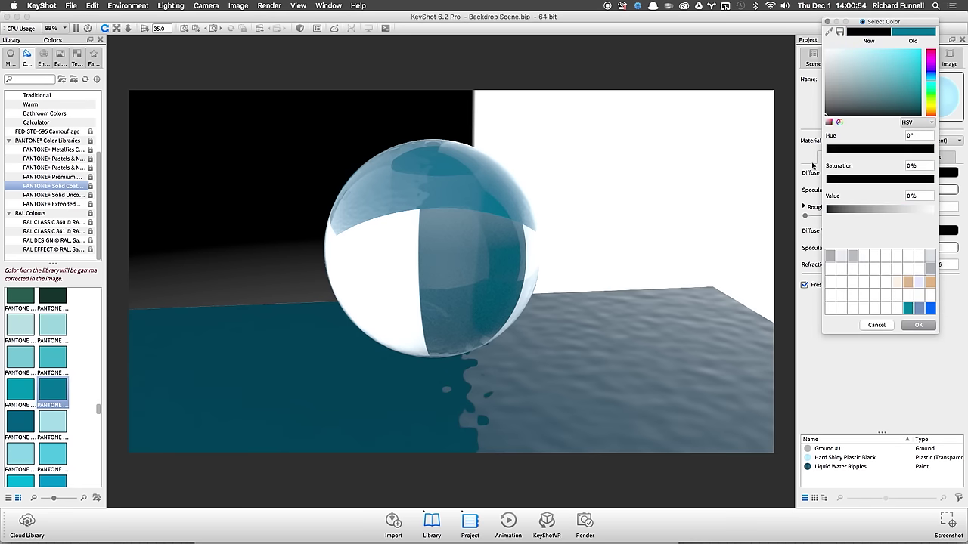
{"action": "left_click", "coordinate": [919, 326]}
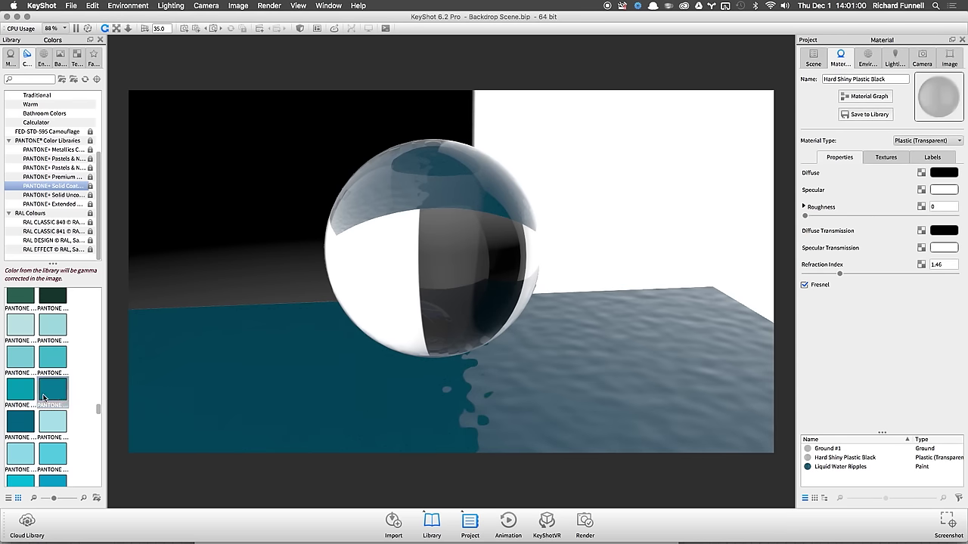
Step: Reapply the dark teal PANTONE swatch to the specular transmission, keeping the diffuse color black
{"action": "left_click_drag", "start_coordinate": [44, 396], "coordinate": [943, 251]}
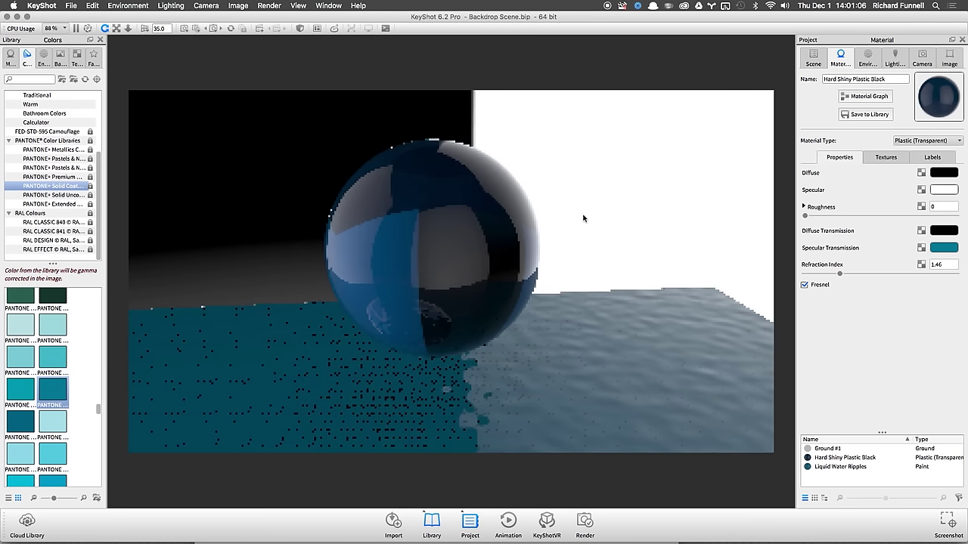
{"action": "left_click_drag", "start_coordinate": [583, 216], "coordinate": [463, 198]}
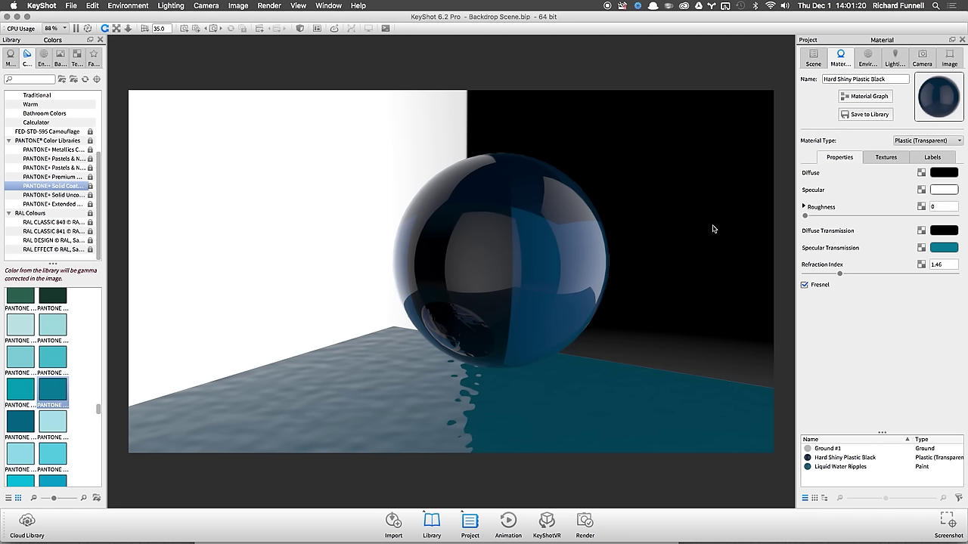
Step: Try the Basic lighting preset and view the transparent sphere above the rippled liquid and logo
{"action": "left_click", "coordinate": [894, 58]}
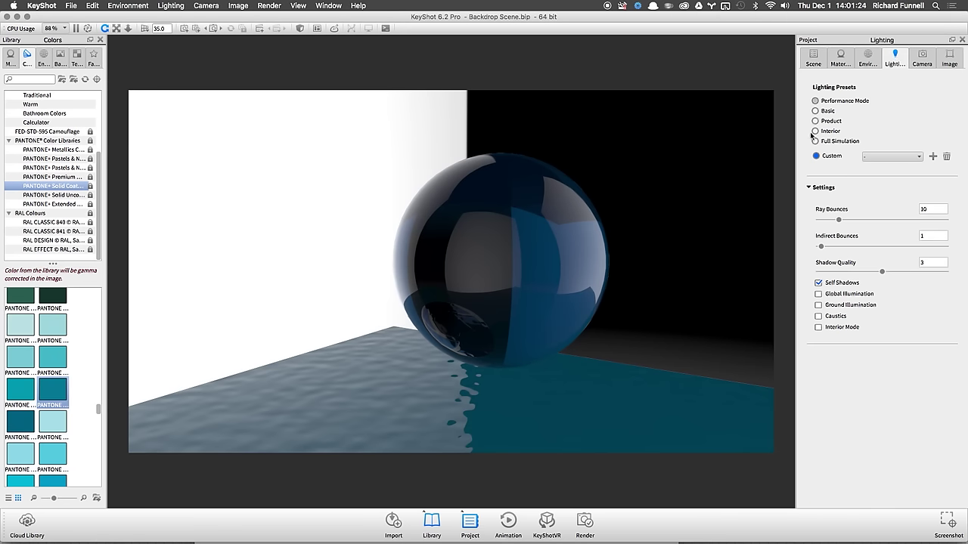
{"action": "left_click", "coordinate": [824, 187]}
{"action": "left_click_drag", "start_coordinate": [484, 227], "coordinate": [507, 304]}
{"action": "scroll", "coordinate": [484, 306], "scroll_direction": "up", "scroll_amount": 5}
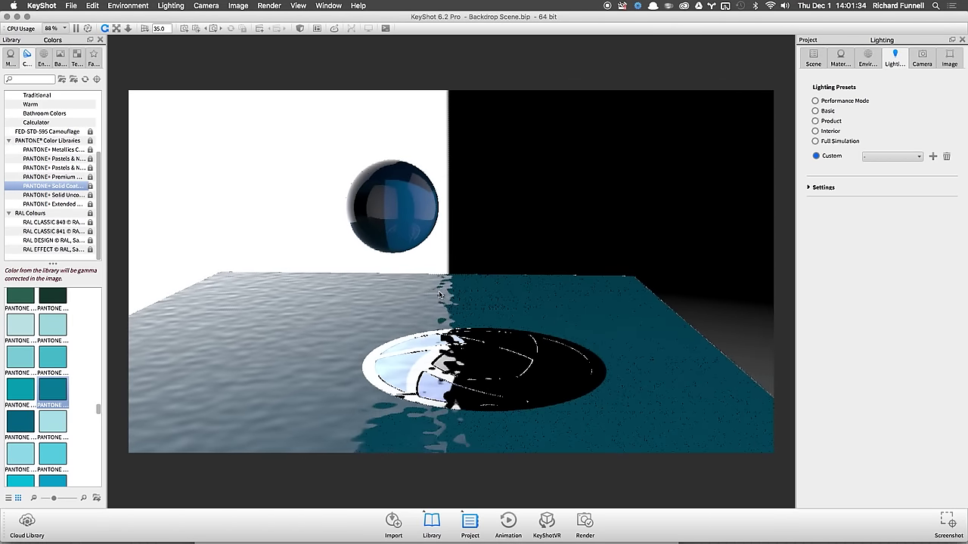
{"action": "left_click_drag", "start_coordinate": [487, 173], "coordinate": [500, 213]}
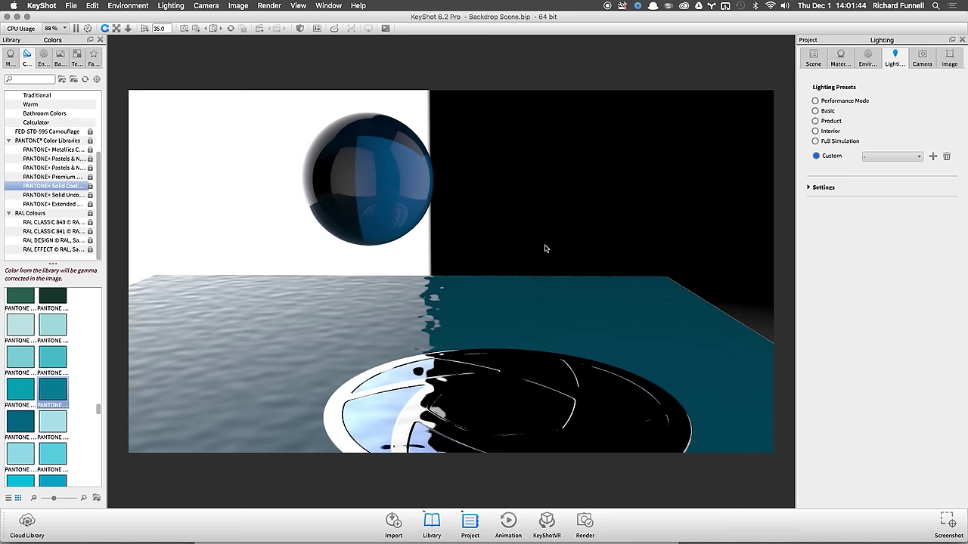
{"action": "left_click_drag", "start_coordinate": [542, 240], "coordinate": [469, 237]}
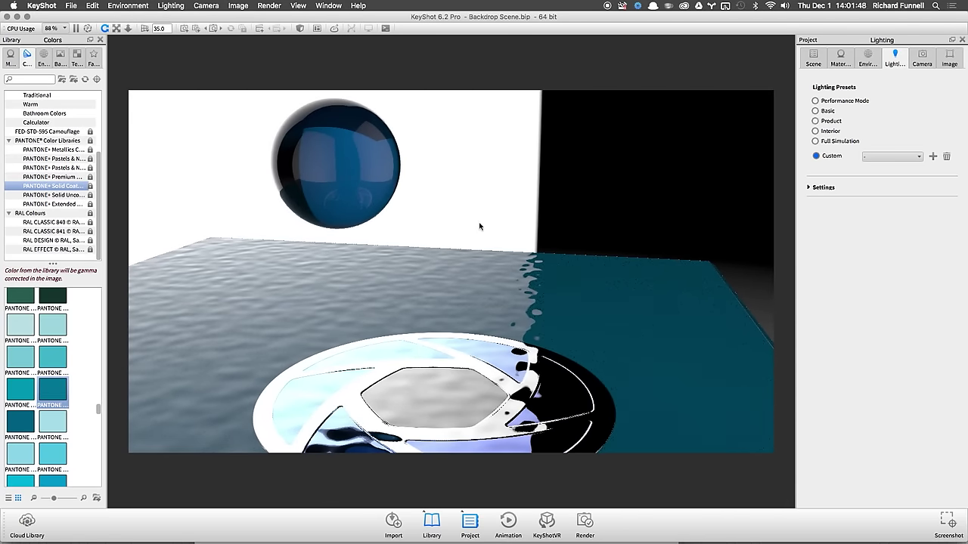
{"action": "left_click", "coordinate": [828, 111]}
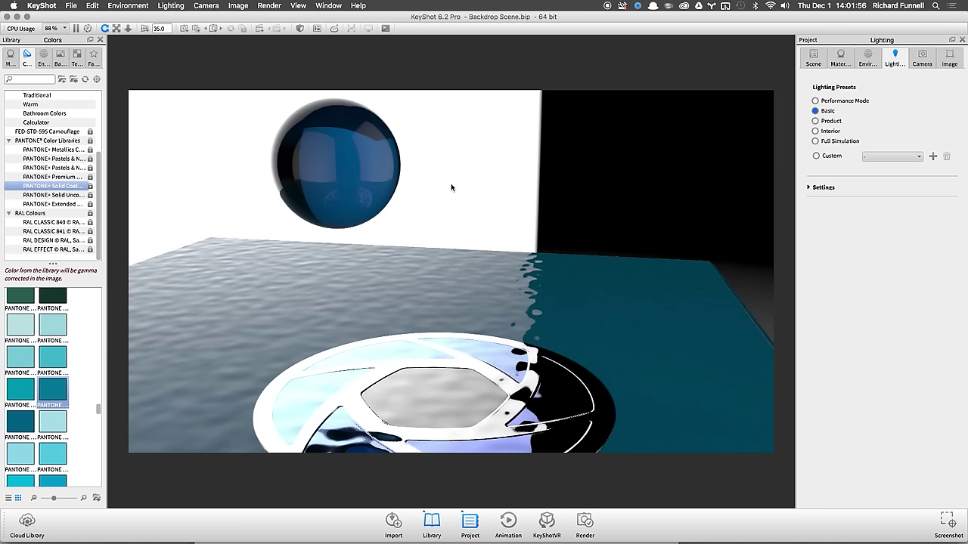
{"action": "left_click_drag", "start_coordinate": [452, 188], "coordinate": [382, 230]}
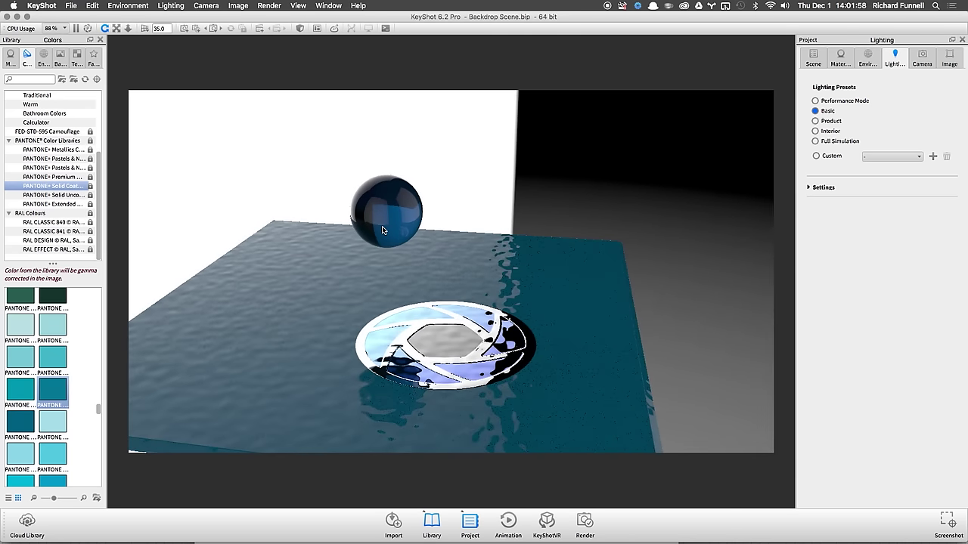
{"action": "scroll", "coordinate": [383, 230], "scroll_direction": "up", "scroll_amount": 3}
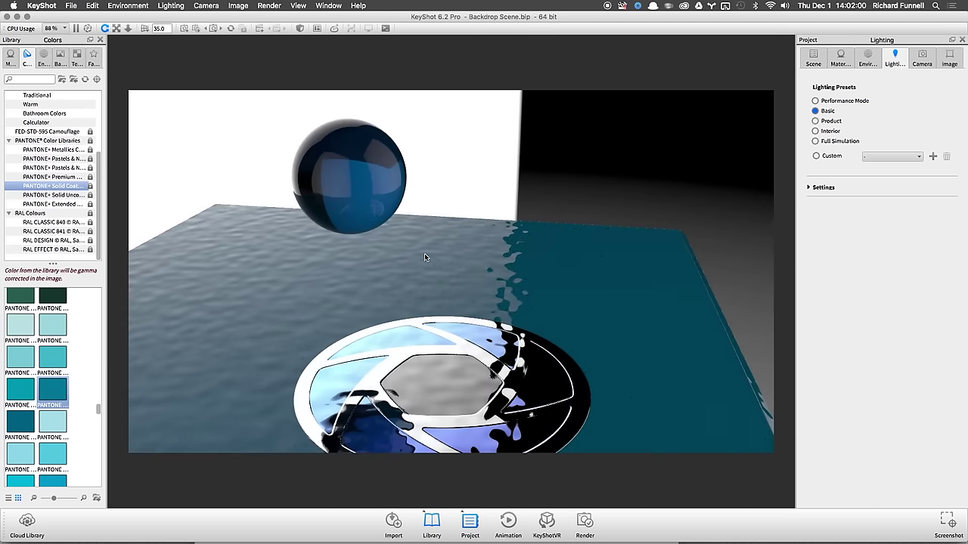
{"action": "left_click_drag", "start_coordinate": [425, 258], "coordinate": [534, 219]}
Step: Try the Performance Mode lighting preset on the transparent sphere and return to Basic
{"action": "left_click", "coordinate": [815, 101]}
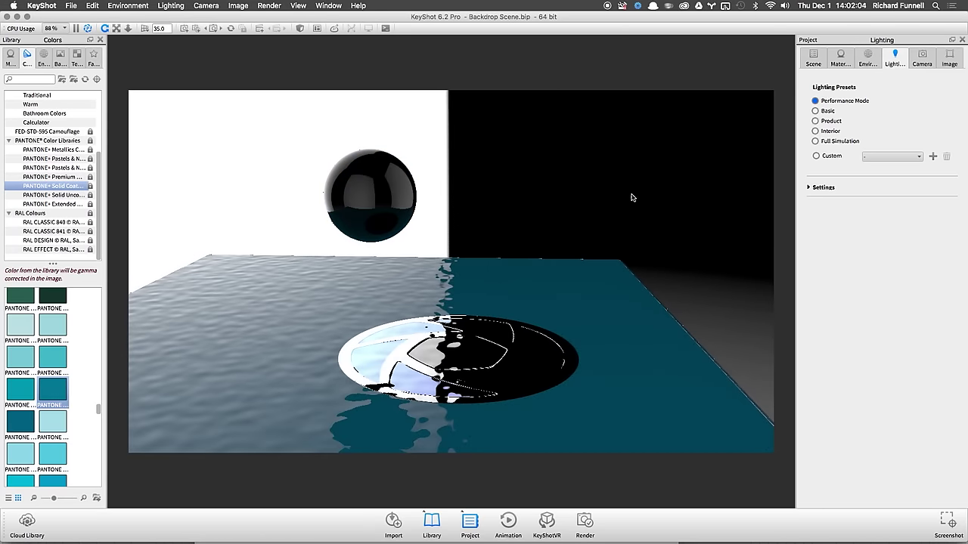
{"action": "left_click_drag", "start_coordinate": [632, 198], "coordinate": [557, 302]}
{"action": "left_click", "coordinate": [827, 111]}
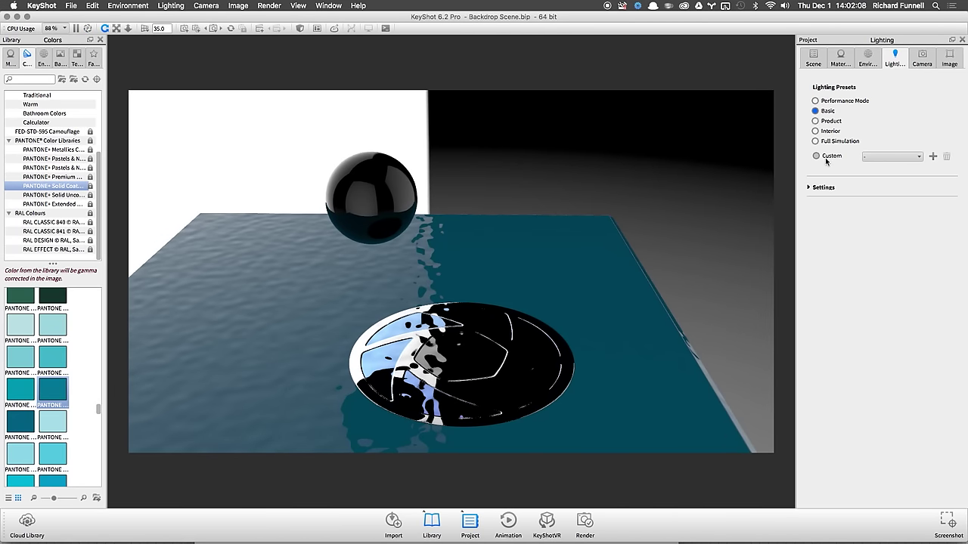
Step: Switch the scene to the Product lighting preset and expand its detailed lighting settings
{"action": "left_click", "coordinate": [831, 121]}
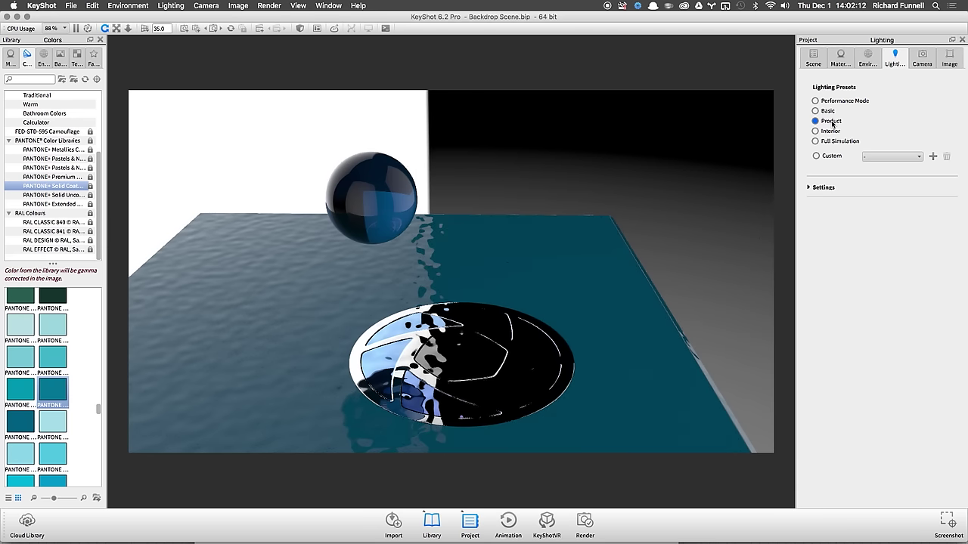
{"action": "left_click", "coordinate": [816, 187]}
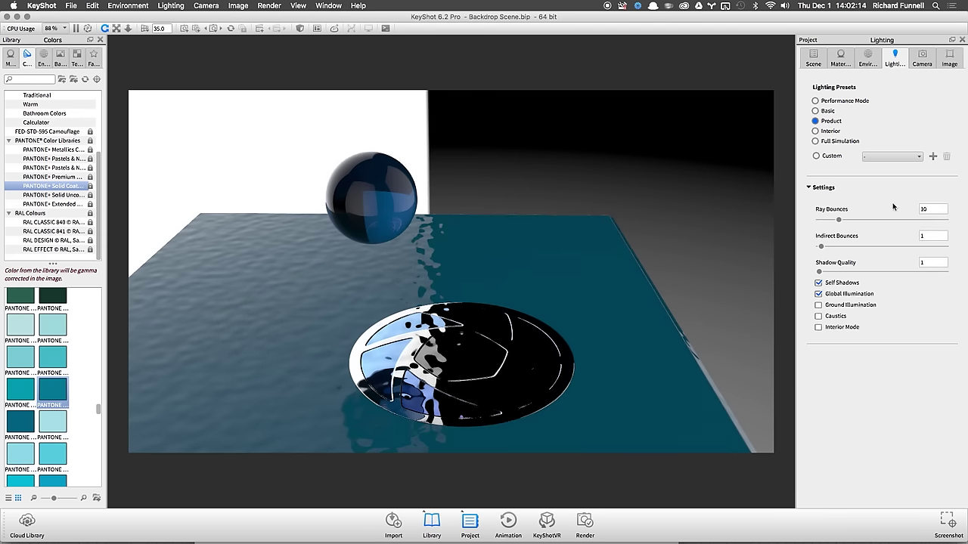
Step: Customize the Product lighting preset with shadow quality 5, ray bounces 16 and ground illumination enabled
{"action": "left_click", "coordinate": [824, 111]}
{"action": "left_click", "coordinate": [830, 122]}
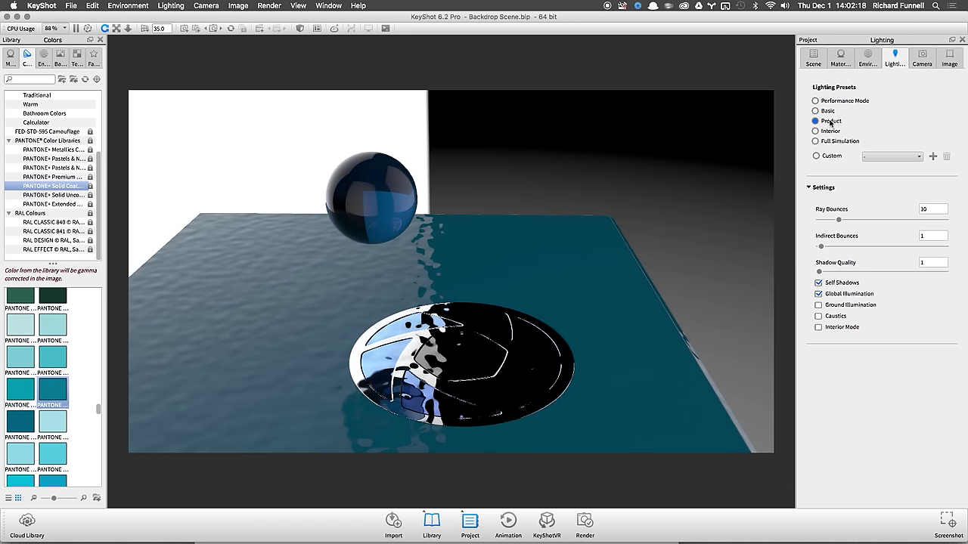
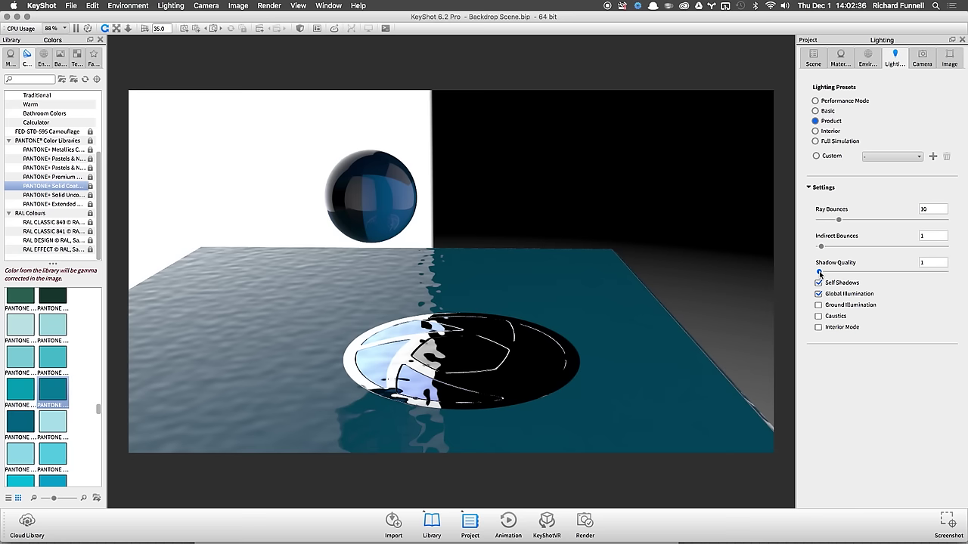
{"action": "left_click_drag", "start_coordinate": [819, 272], "coordinate": [933, 272]}
{"action": "left_click", "coordinate": [945, 273]}
{"action": "left_click_drag", "start_coordinate": [839, 220], "coordinate": [850, 220]}
{"action": "left_click", "coordinate": [818, 304]}
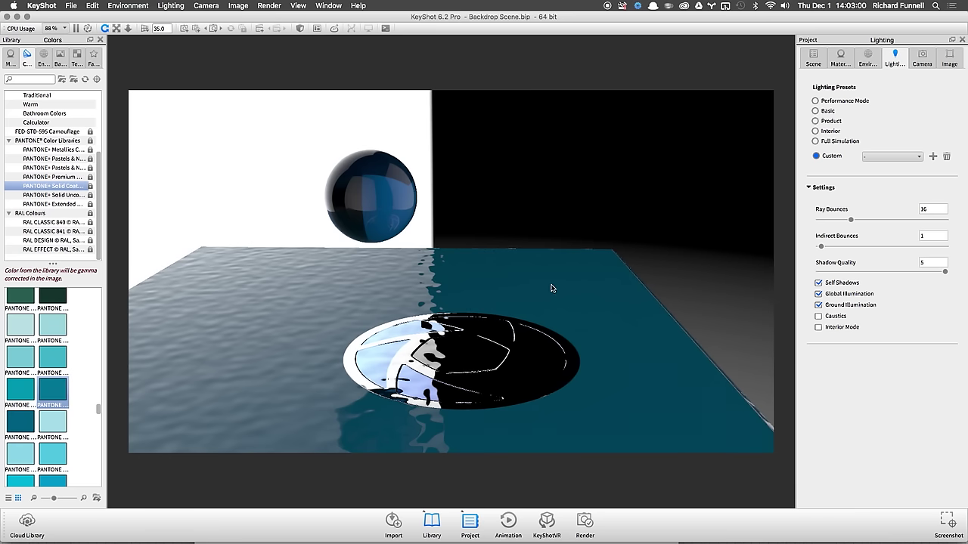
Step: Save the current lighting settings as a custom profile named "Clear Products" and check the list of custom profiles
{"action": "left_click", "coordinate": [934, 157]}
{"action": "left_click", "coordinate": [936, 169]}
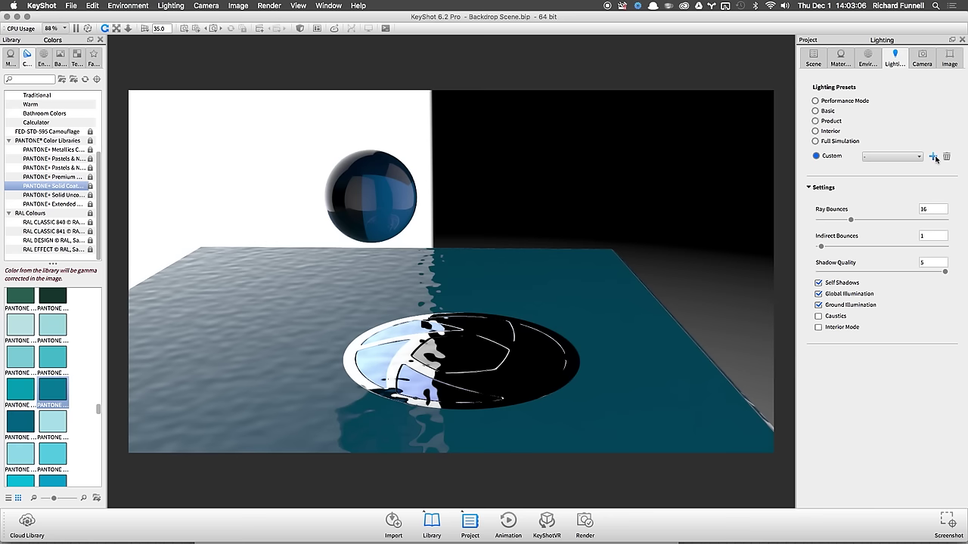
{"action": "left_click", "coordinate": [933, 156]}
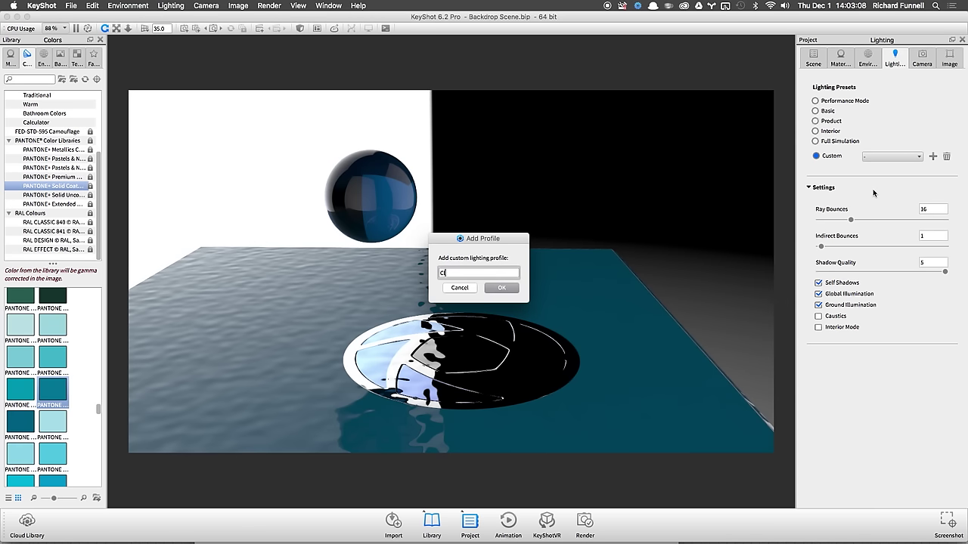
{"action": "type", "text": "Clear Products"}
{"action": "key", "text": "Return"}
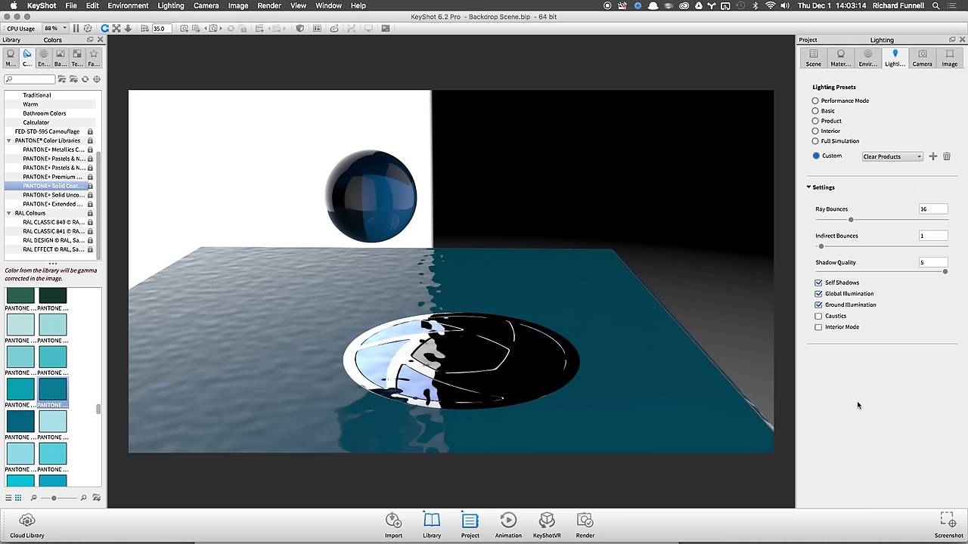
{"action": "left_click", "coordinate": [917, 157]}
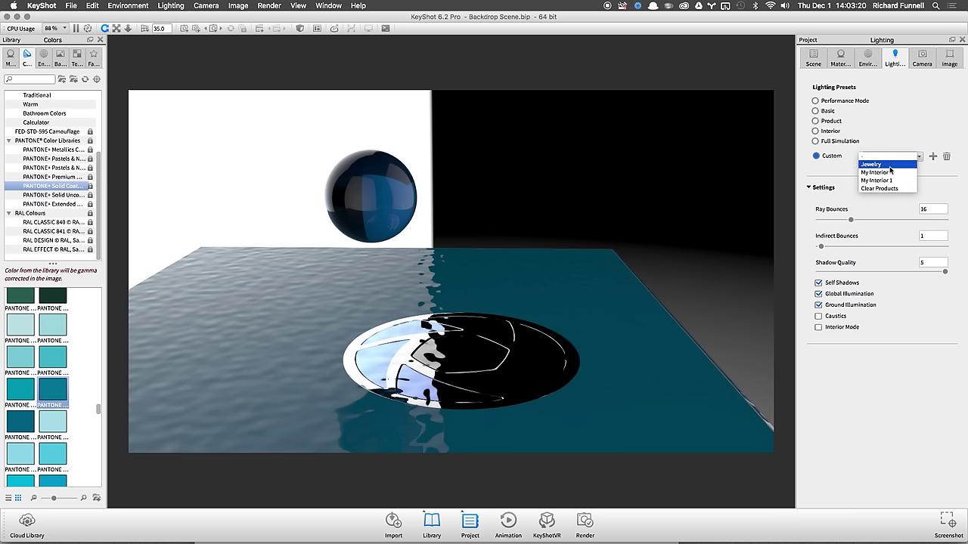
{"action": "left_click", "coordinate": [879, 188]}
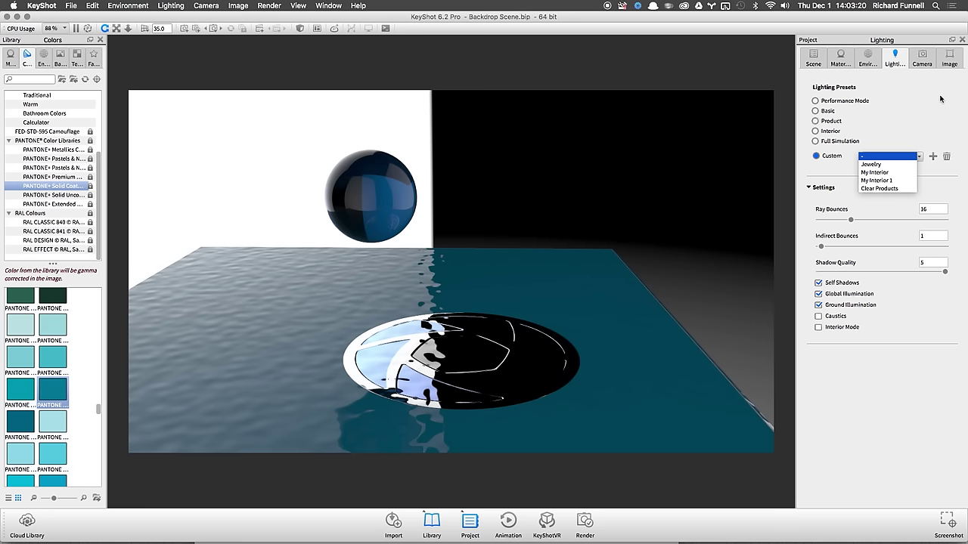
Step: Try the Interior lighting preset and disable its Interior Mode option
{"action": "left_click", "coordinate": [830, 132]}
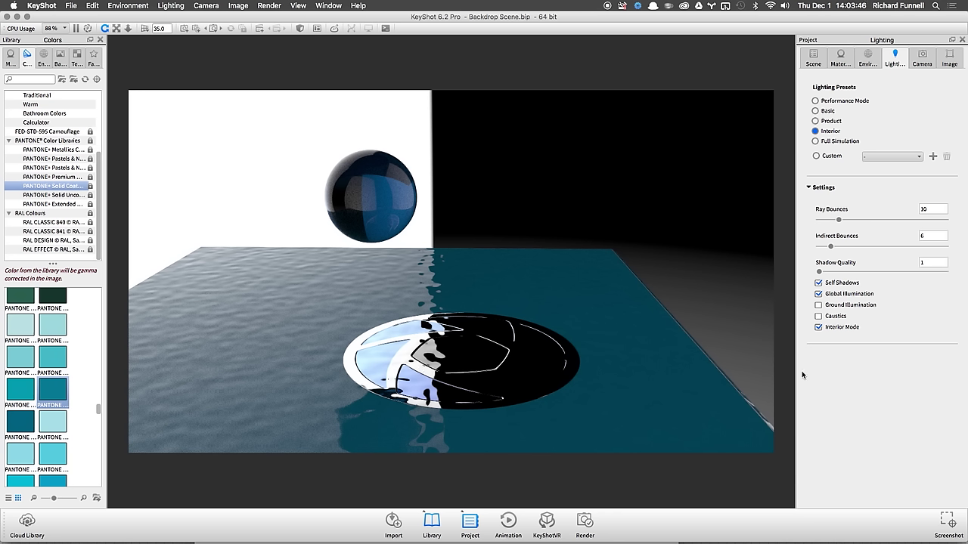
{"action": "left_click", "coordinate": [840, 328]}
{"action": "left_click", "coordinate": [842, 328]}
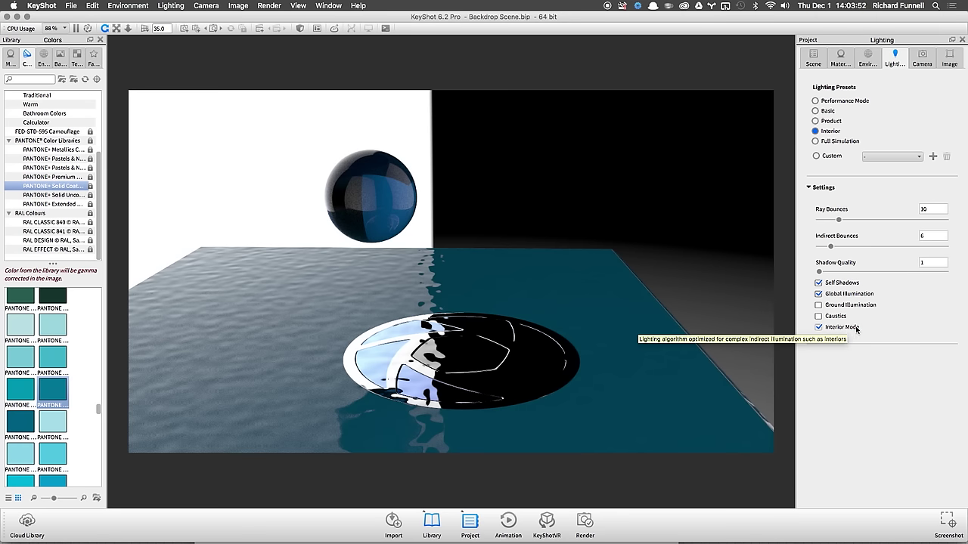
{"action": "left_click", "coordinate": [856, 329]}
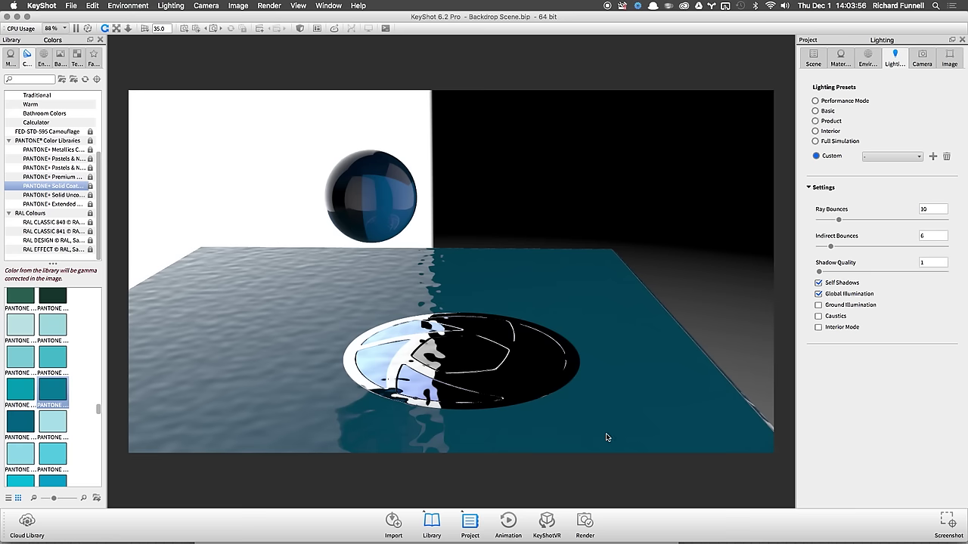
Step: Try the Caustics option, examine the transparent sphere over the rippled liquid from several angles, and disable it again
{"action": "mouse_move", "coordinate": [643, 533]}
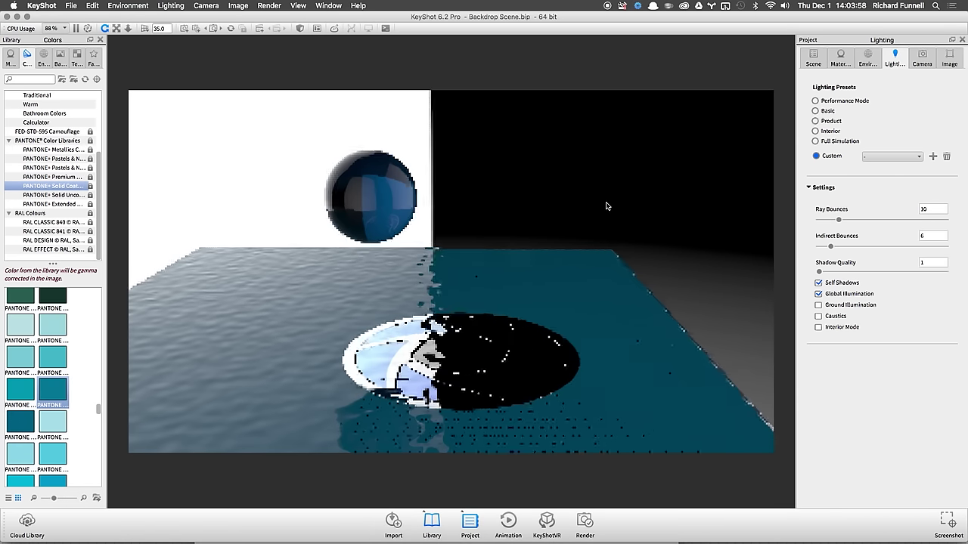
{"action": "scroll", "coordinate": [594, 303], "scroll_direction": "down", "scroll_amount": 2}
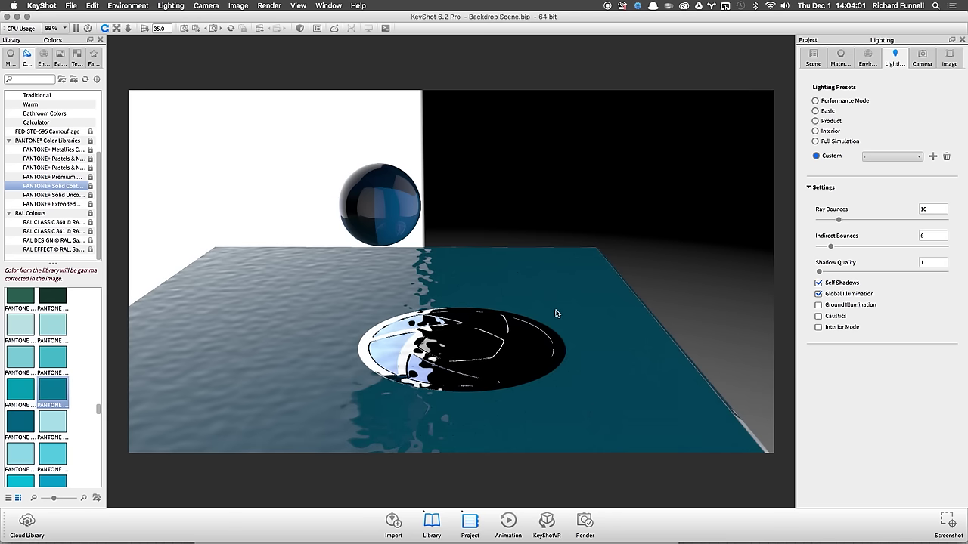
{"action": "scroll", "coordinate": [556, 313], "scroll_direction": "down", "scroll_amount": 1}
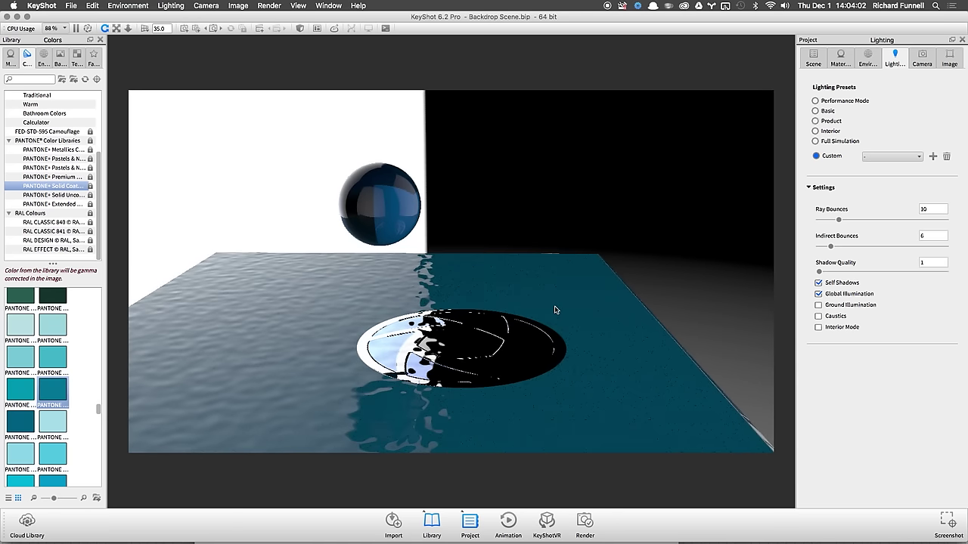
{"action": "scroll", "coordinate": [554, 309], "scroll_direction": "up", "scroll_amount": 1}
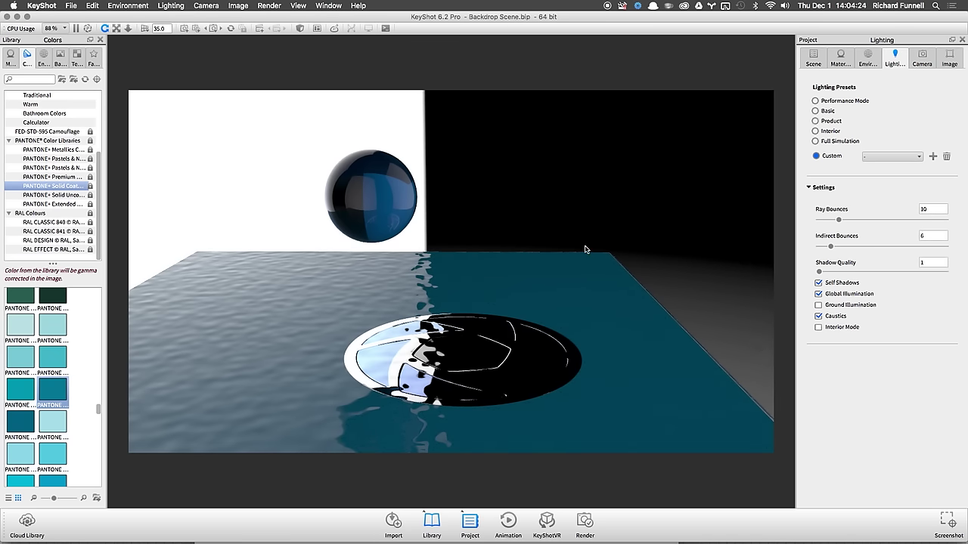
{"action": "left_click_drag", "start_coordinate": [607, 197], "coordinate": [566, 241]}
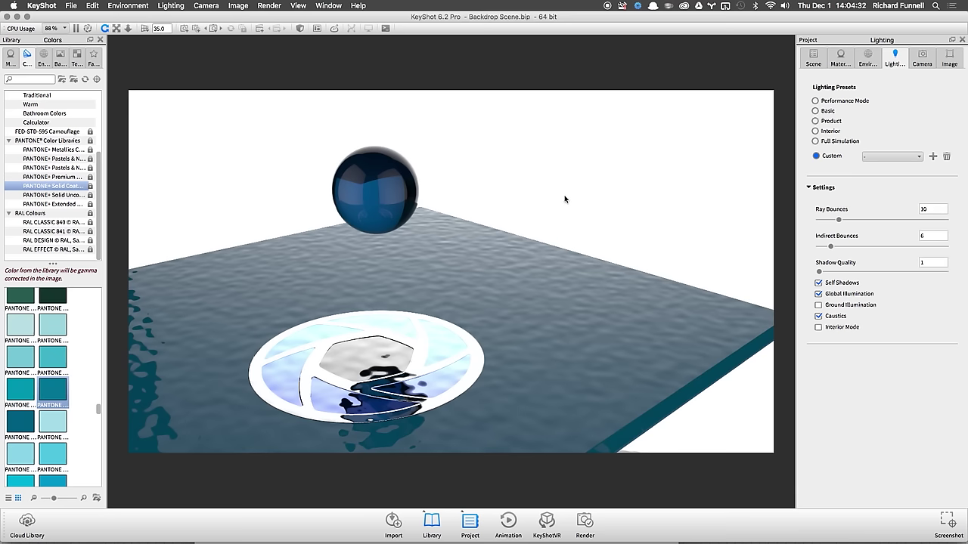
{"action": "left_click_drag", "start_coordinate": [485, 203], "coordinate": [486, 213]}
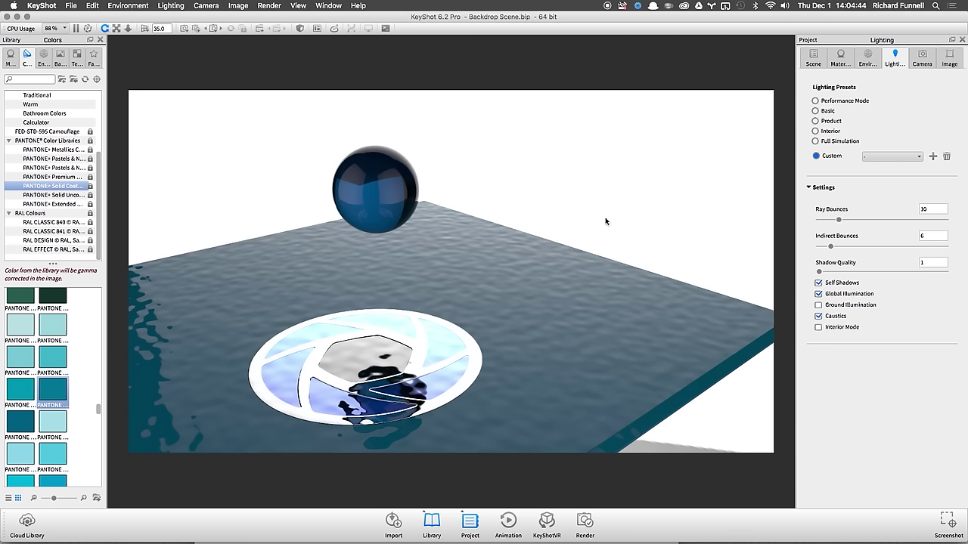
{"action": "left_click_drag", "start_coordinate": [564, 218], "coordinate": [640, 210]}
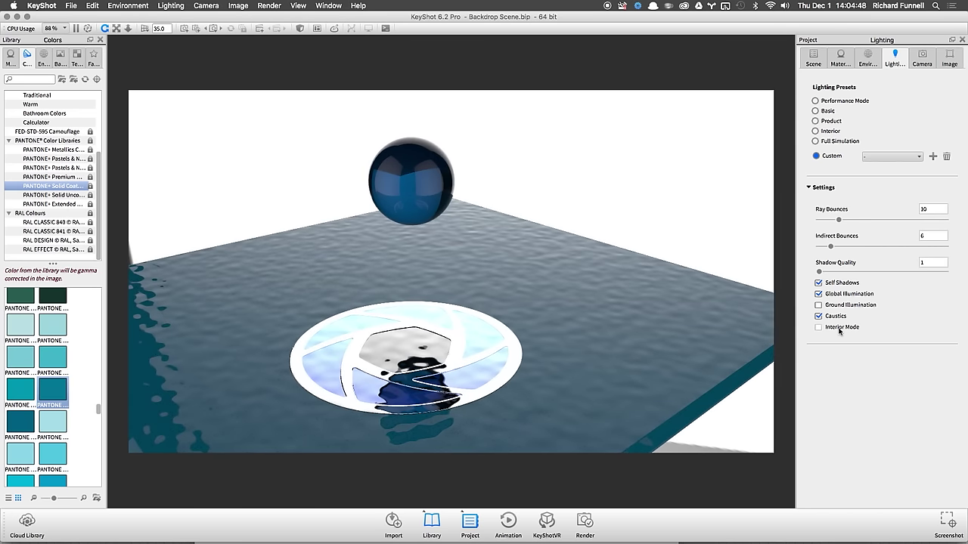
{"action": "left_click", "coordinate": [818, 316]}
Step: Return the scene to the Product lighting preset
{"action": "left_click_drag", "start_coordinate": [545, 263], "coordinate": [552, 265]}
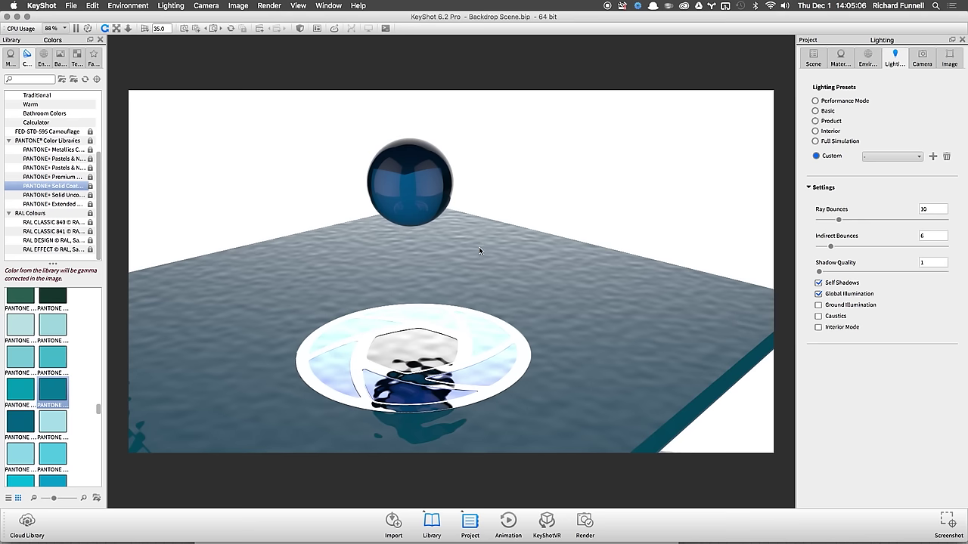
{"action": "left_click_drag", "start_coordinate": [484, 248], "coordinate": [582, 283]}
{"action": "left_click", "coordinate": [831, 121]}
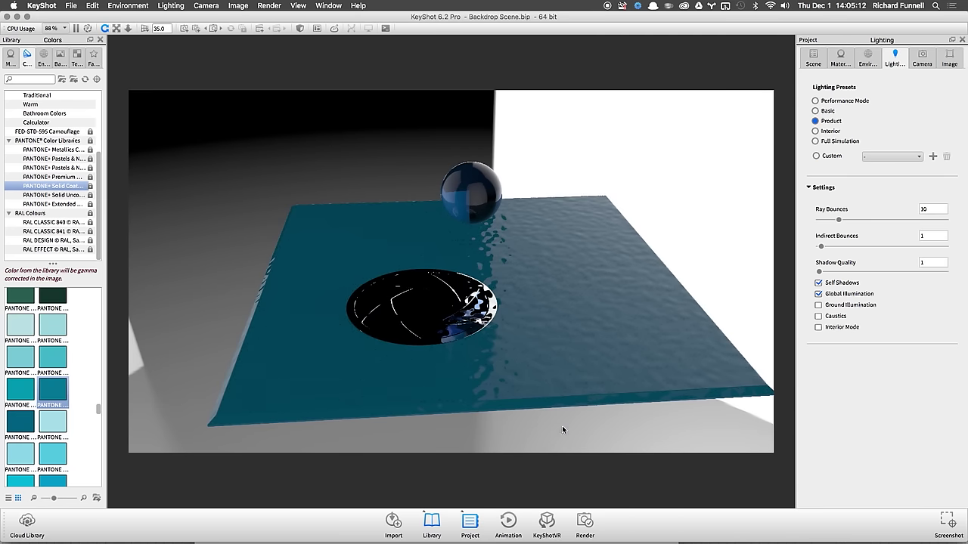
Step: Add the KeyShot 6 Icon texture as a label on the transparent sphere's Hard Shiny Plastic Black material
{"action": "left_click_drag", "start_coordinate": [563, 433], "coordinate": [454, 282]}
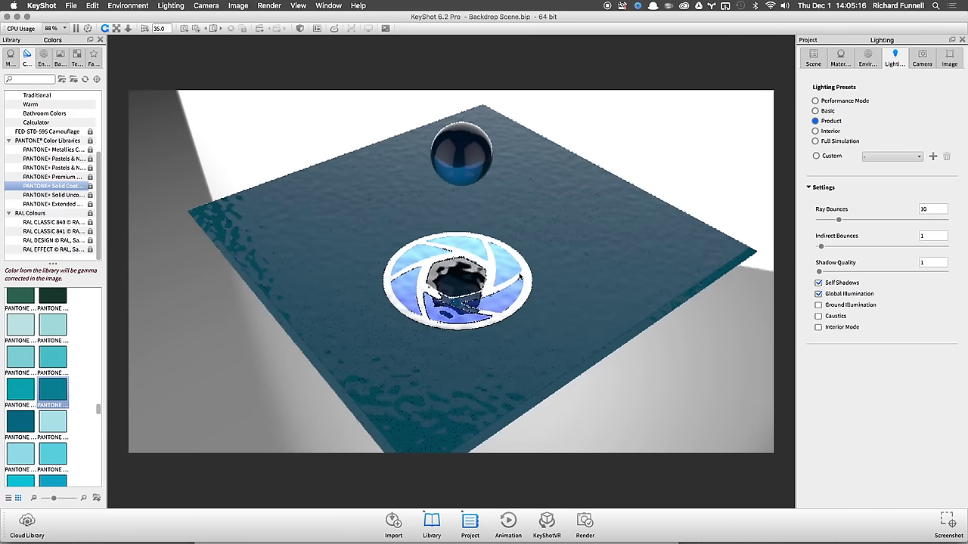
{"action": "double_click", "coordinate": [454, 282]}
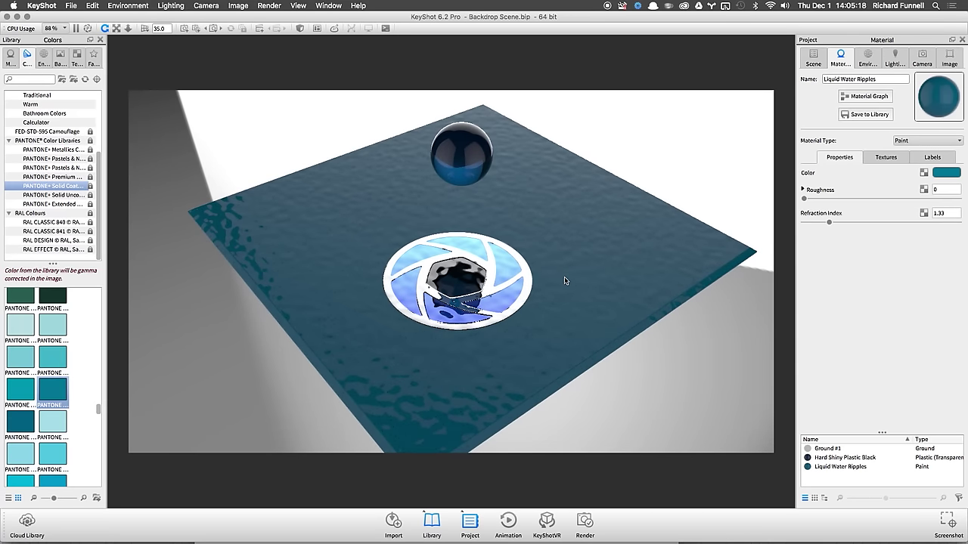
{"action": "left_click_drag", "start_coordinate": [465, 214], "coordinate": [562, 250]}
{"action": "double_click", "coordinate": [503, 258]}
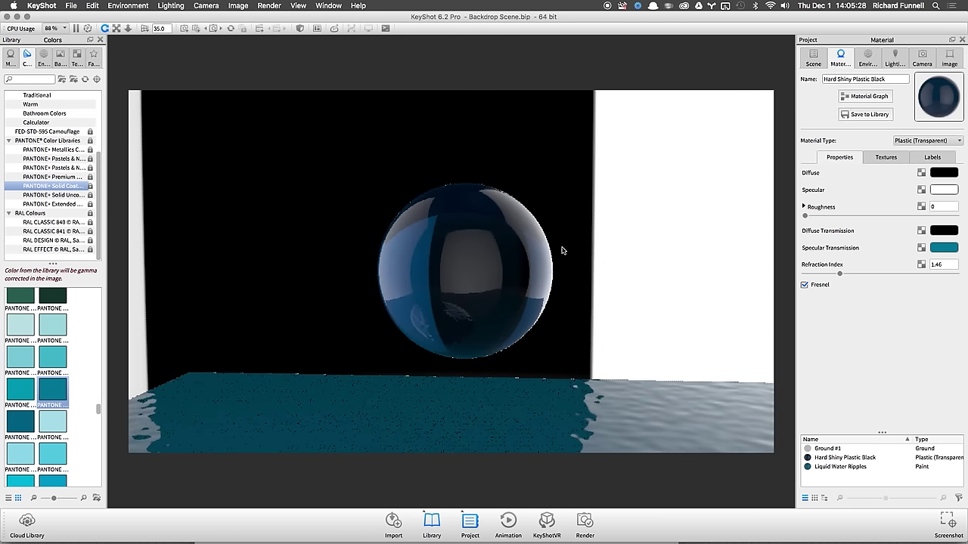
{"action": "left_click", "coordinate": [77, 59]}
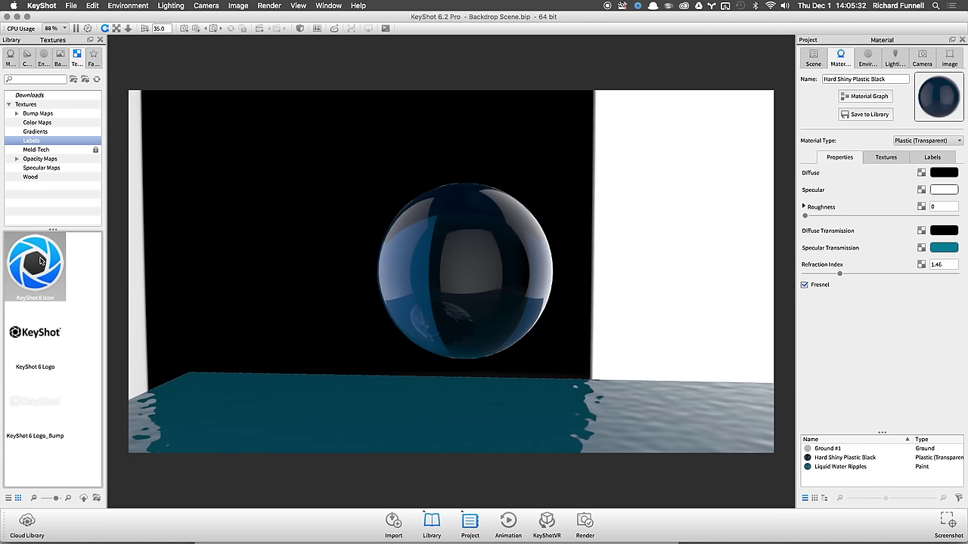
{"action": "left_click_drag", "start_coordinate": [40, 261], "coordinate": [466, 272]}
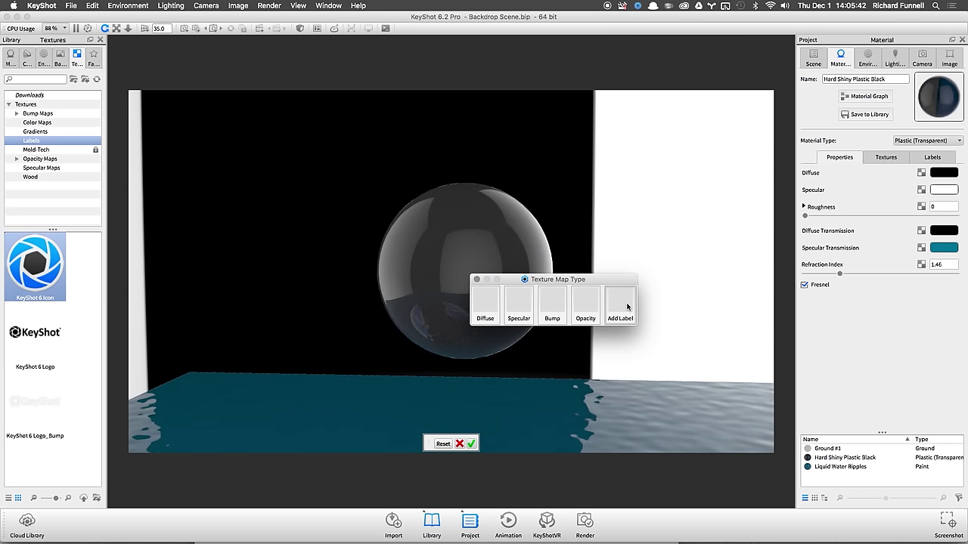
{"action": "left_click", "coordinate": [621, 304]}
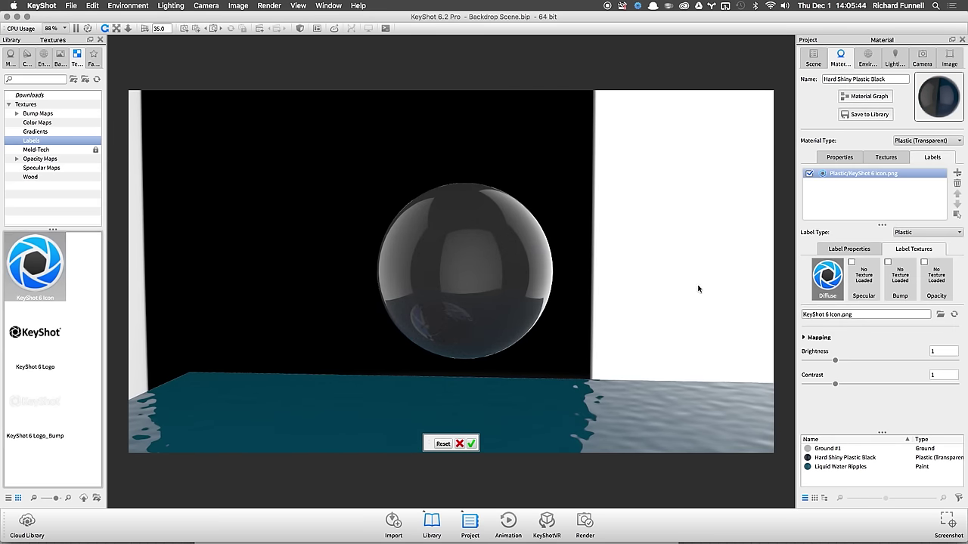
{"action": "left_click", "coordinate": [472, 444]}
Step: Scale the sphere's icon label down to 0.014 in its mapping settings
{"action": "left_click_drag", "start_coordinate": [563, 278], "coordinate": [771, 320]}
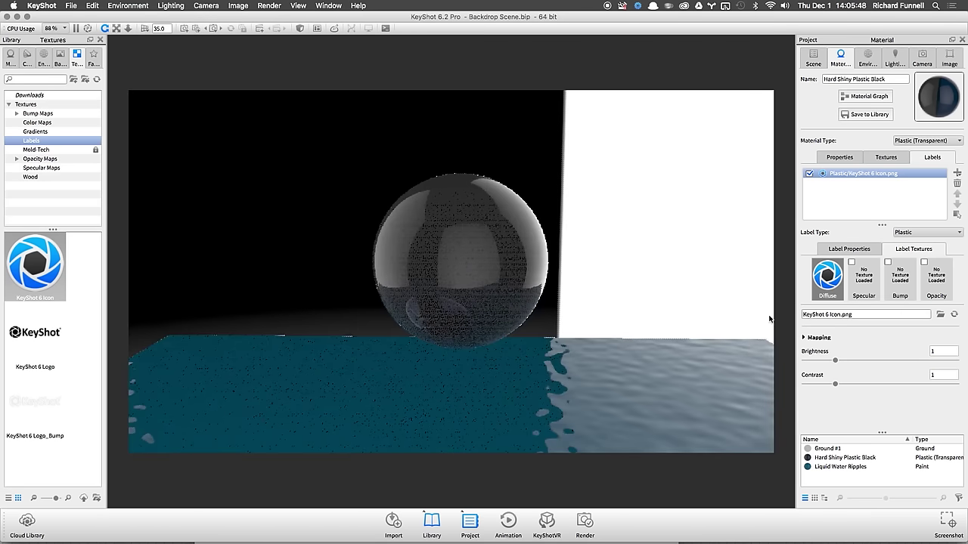
{"action": "left_click", "coordinate": [818, 339]}
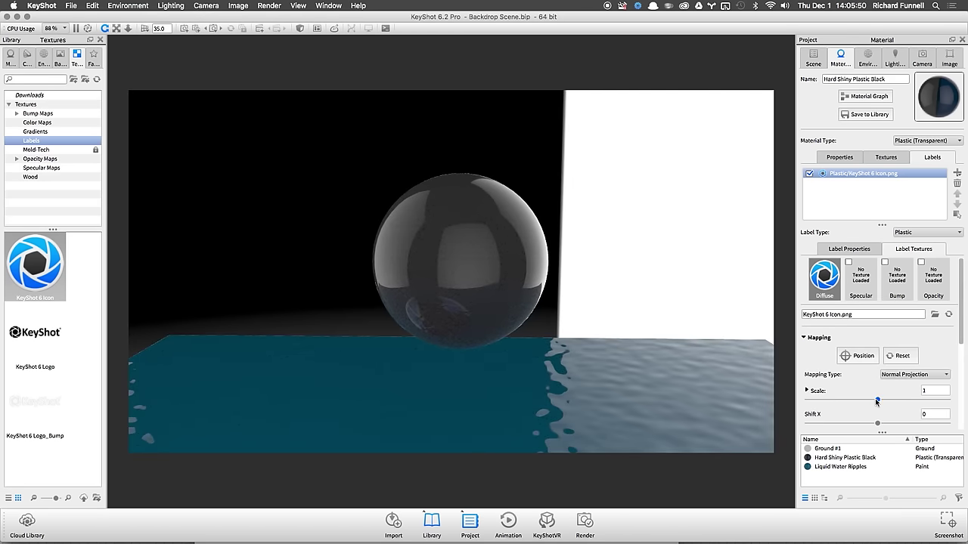
{"action": "left_click_drag", "start_coordinate": [874, 400], "coordinate": [809, 400]}
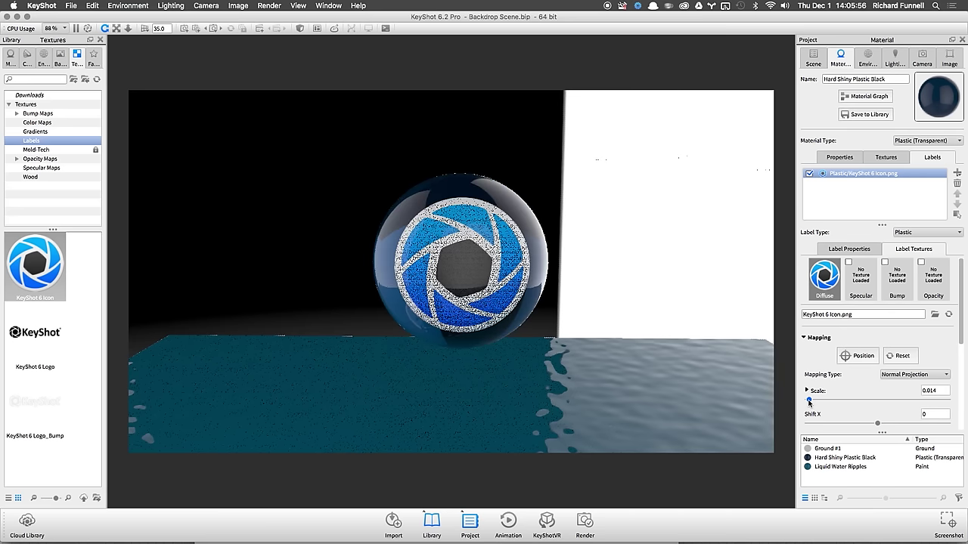
Step: Place the KeyShot 6 Icon label slightly off its current spot on the sphere using the label's Position tool
{"action": "left_click_drag", "start_coordinate": [685, 249], "coordinate": [446, 245]}
{"action": "scroll", "coordinate": [502, 298], "scroll_direction": "up", "scroll_amount": 5}
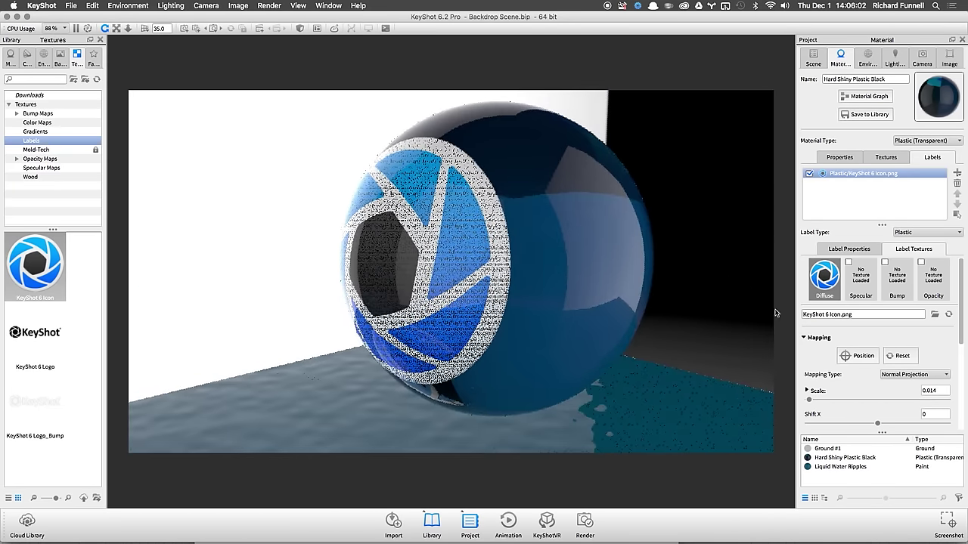
{"action": "scroll", "coordinate": [944, 350], "scroll_direction": "down", "scroll_amount": 5}
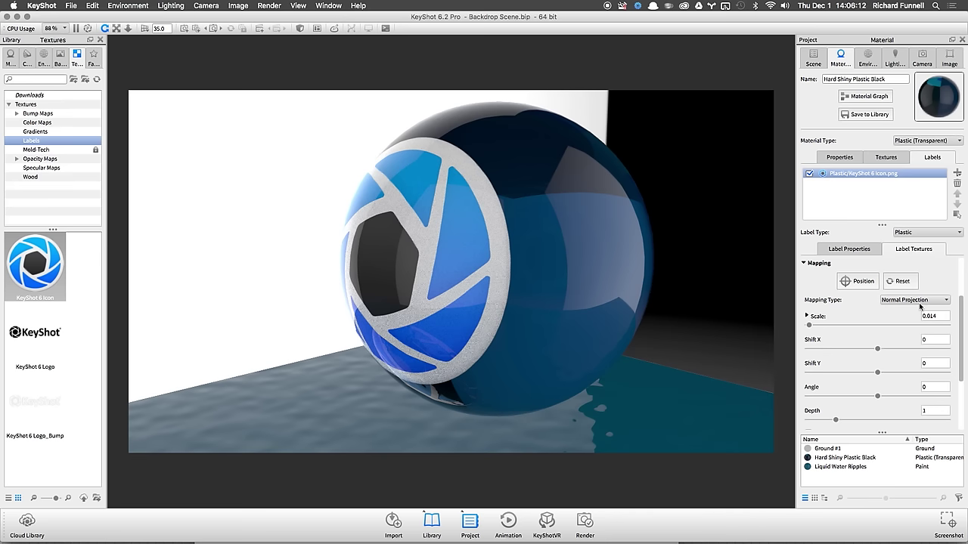
{"action": "left_click_drag", "start_coordinate": [579, 246], "coordinate": [443, 269]}
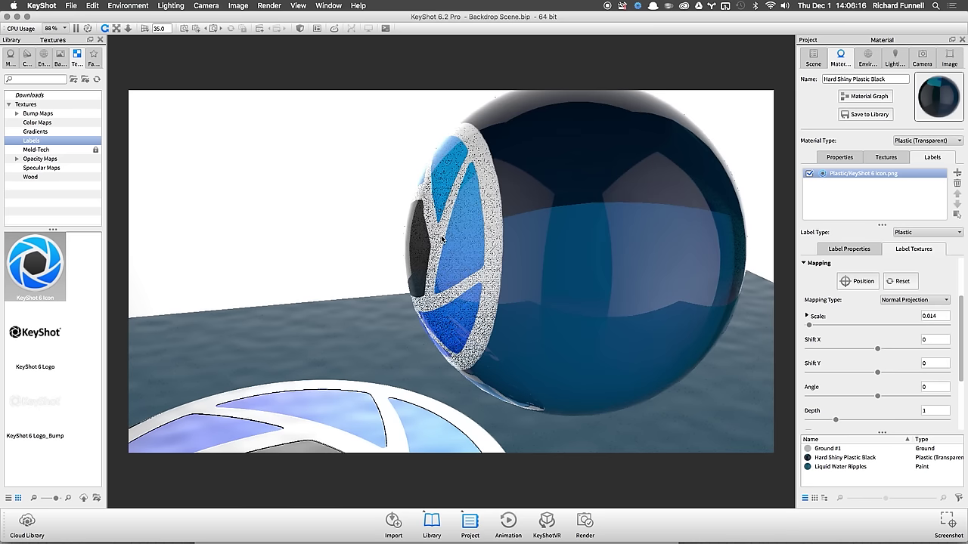
{"action": "left_click_drag", "start_coordinate": [463, 151], "coordinate": [612, 255]}
{"action": "left_click_drag", "start_coordinate": [476, 276], "coordinate": [493, 282]}
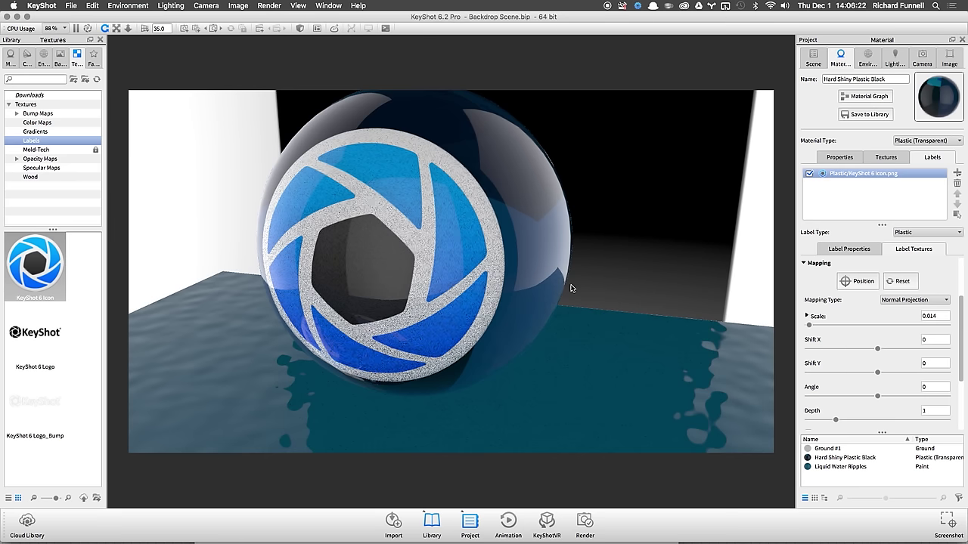
{"action": "left_click_drag", "start_coordinate": [571, 289], "coordinate": [615, 252]}
{"action": "left_click", "coordinate": [855, 281]}
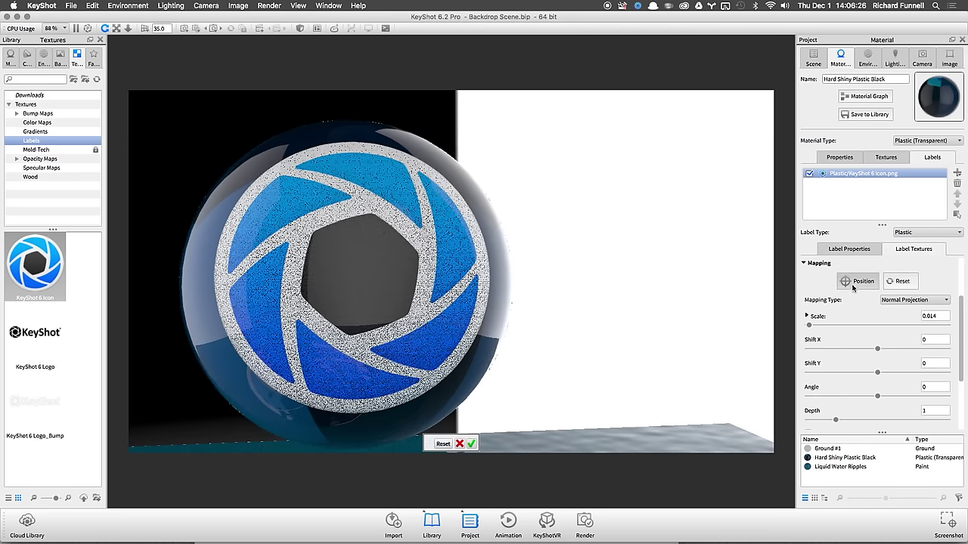
{"action": "left_click", "coordinate": [352, 284]}
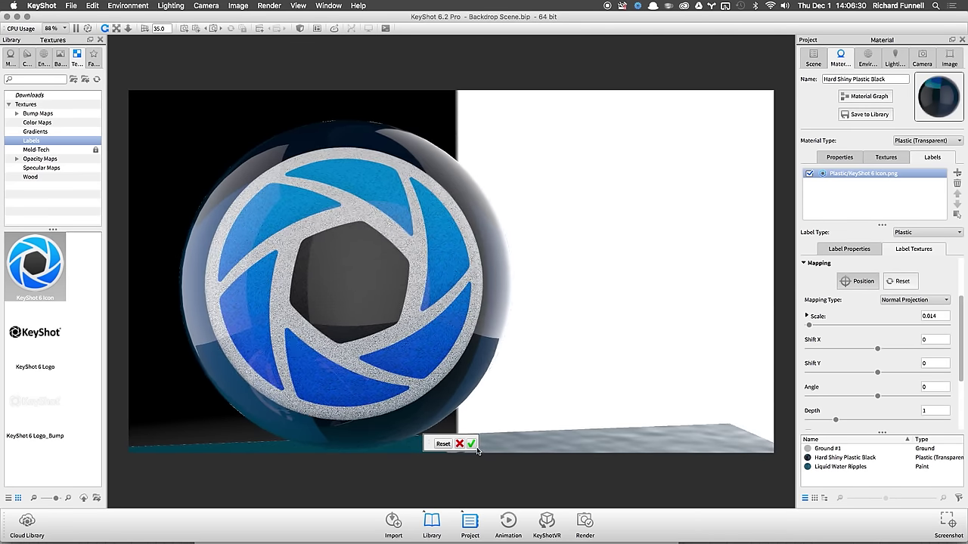
{"action": "key", "text": "Return"}
Step: Reposition the icon label onto the blank side of the sphere with the Position tool
{"action": "left_click_drag", "start_coordinate": [575, 308], "coordinate": [517, 308]}
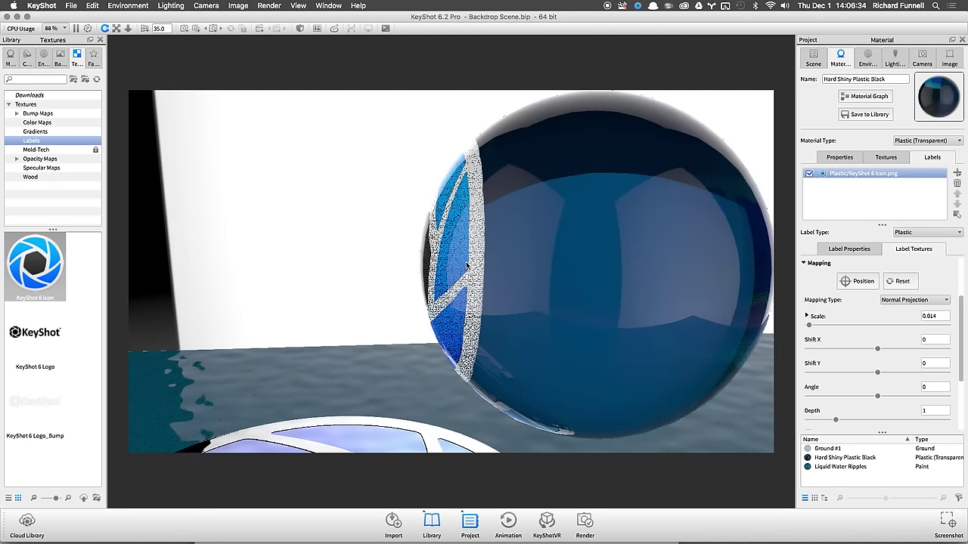
{"action": "left_click_drag", "start_coordinate": [612, 276], "coordinate": [385, 280]}
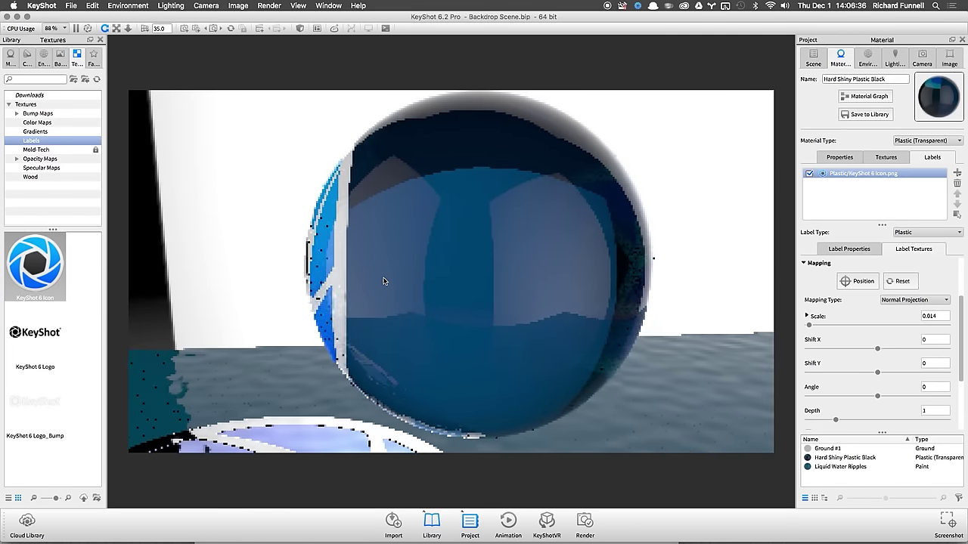
{"action": "left_click_drag", "start_coordinate": [449, 280], "coordinate": [361, 247]}
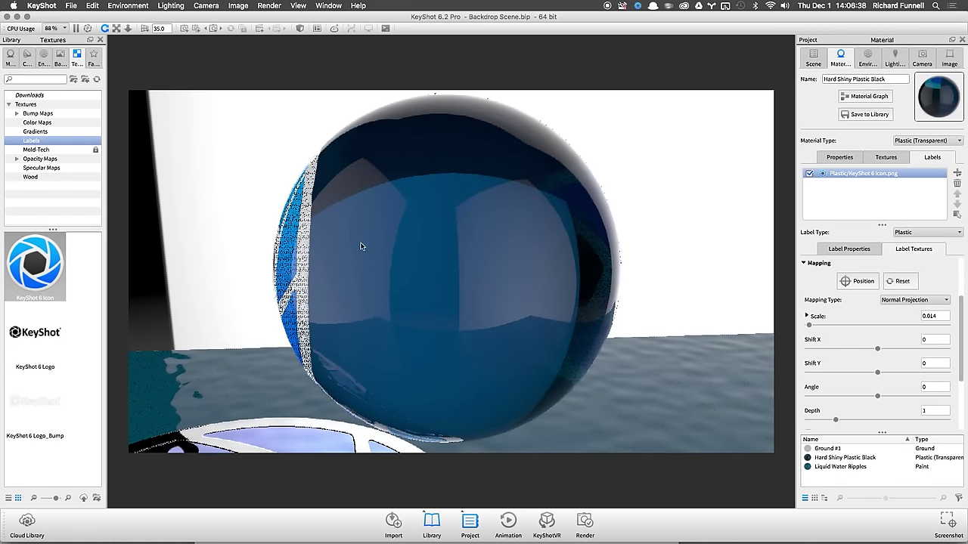
{"action": "left_click", "coordinate": [858, 280]}
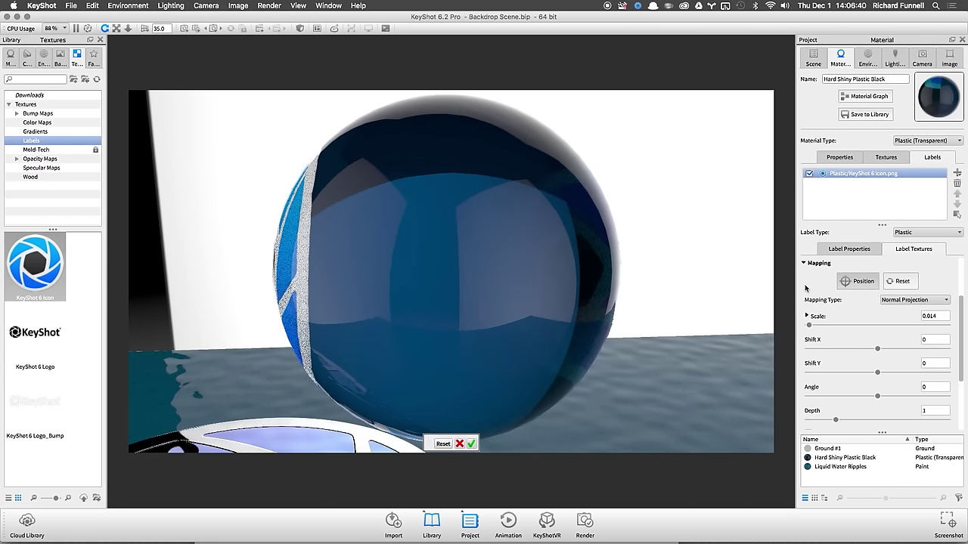
{"action": "left_click", "coordinate": [453, 285]}
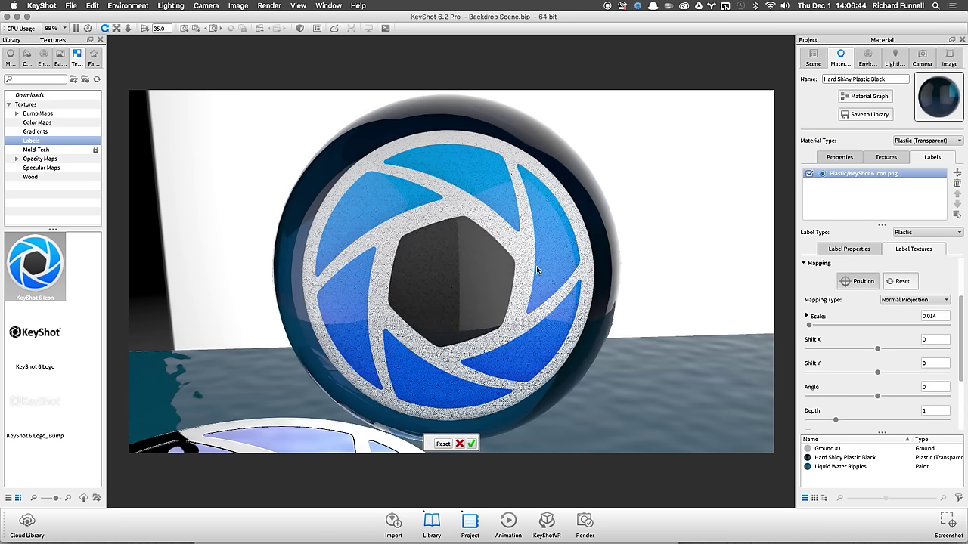
{"action": "left_click", "coordinate": [471, 444]}
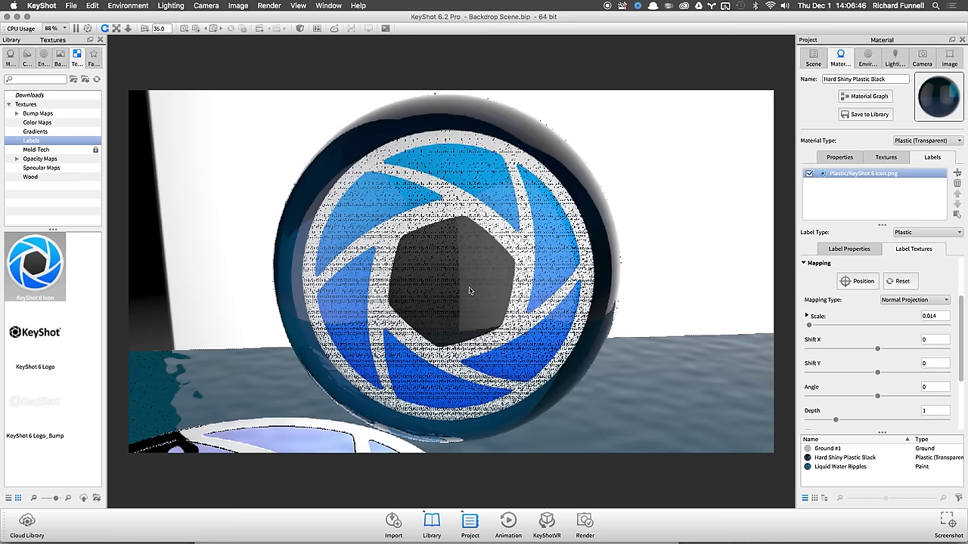
Step: Reduce the mapping depth of the sphere's icon label to 0.4
{"action": "left_click_drag", "start_coordinate": [459, 281], "coordinate": [446, 302]}
{"action": "scroll", "coordinate": [430, 303], "scroll_direction": "up", "scroll_amount": 5}
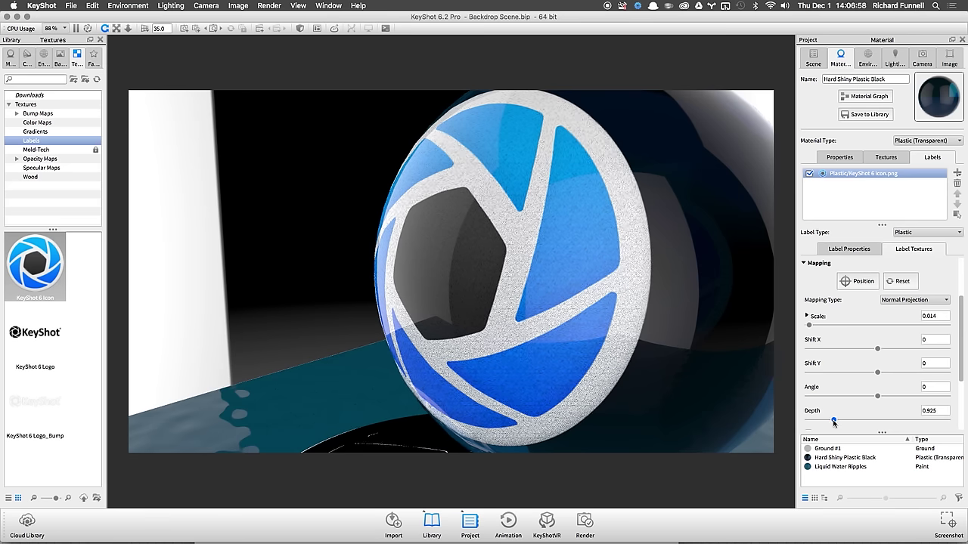
{"action": "mouse_move", "coordinate": [834, 422]}
{"action": "left_mouse_down"}
{"action": "mouse_move", "coordinate": [810, 422]}
{"action": "mouse_move", "coordinate": [822, 421]}
{"action": "left_mouse_up"}
Step: Check the size and position values of the pSphere1 part in the scene tree
{"action": "left_click", "coordinate": [814, 60]}
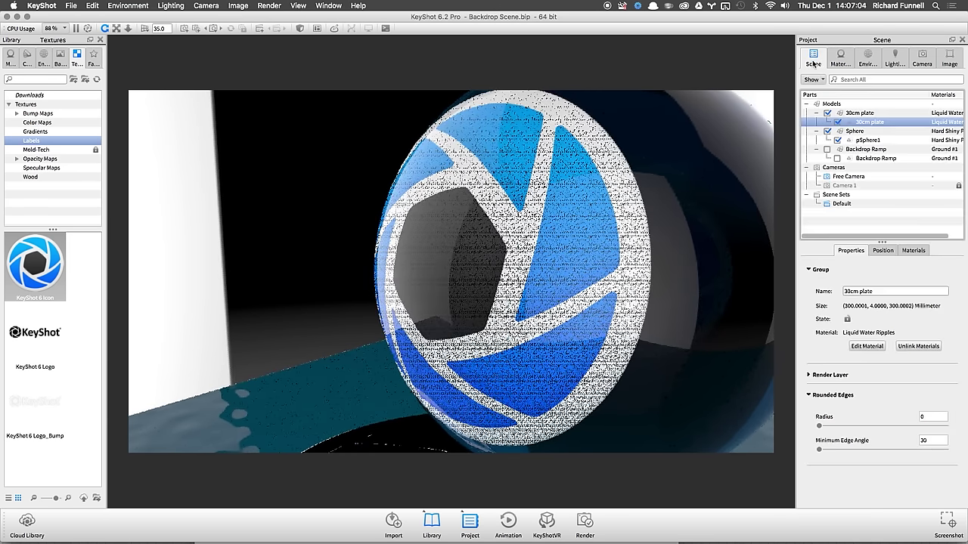
{"action": "left_click", "coordinate": [849, 227]}
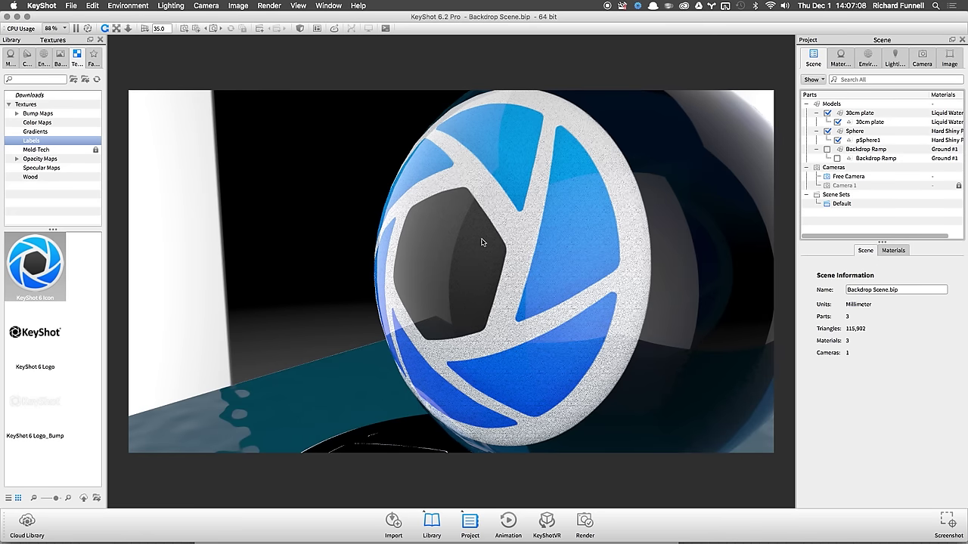
{"action": "left_click_drag", "start_coordinate": [482, 242], "coordinate": [718, 196]}
{"action": "left_click", "coordinate": [719, 196]}
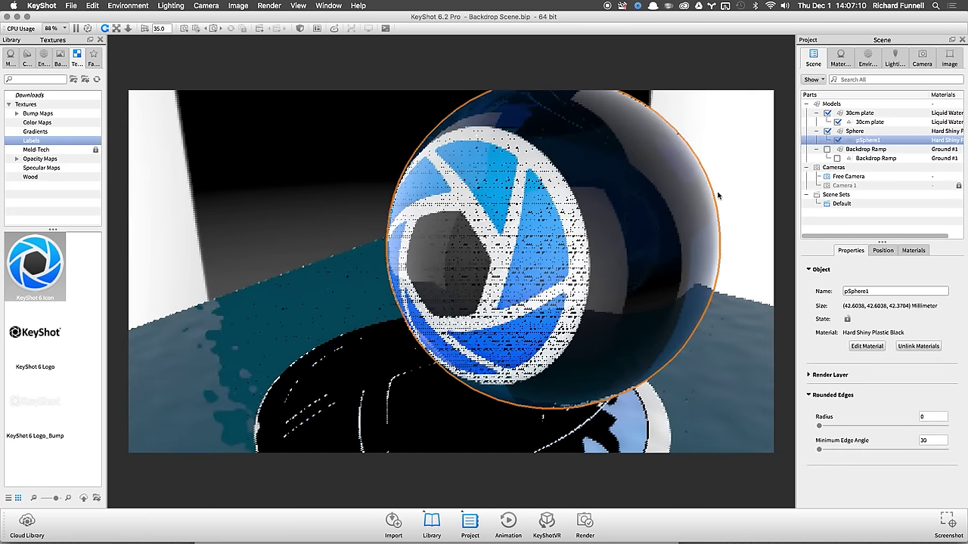
{"action": "left_click", "coordinate": [883, 250]}
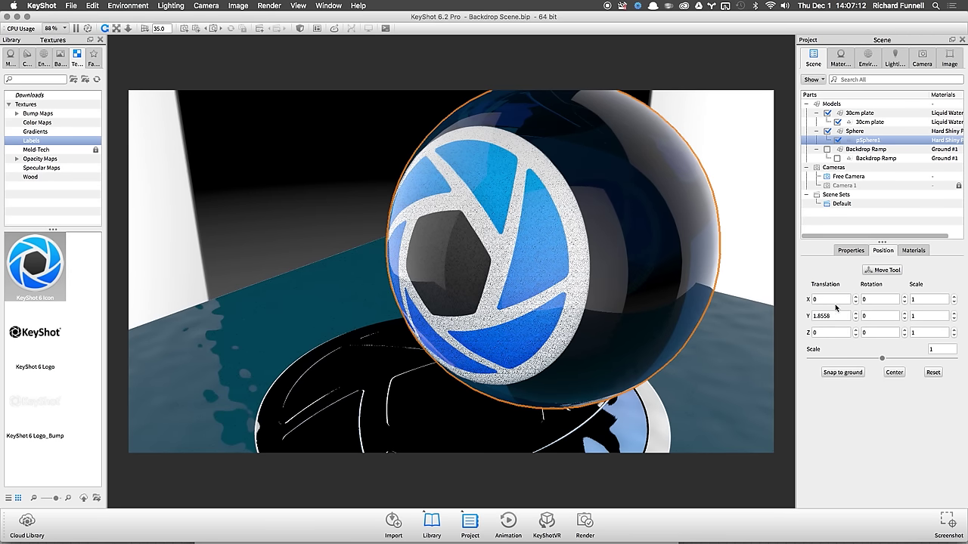
{"action": "left_click", "coordinate": [856, 219]}
{"action": "left_click_drag", "start_coordinate": [597, 234], "coordinate": [642, 264]}
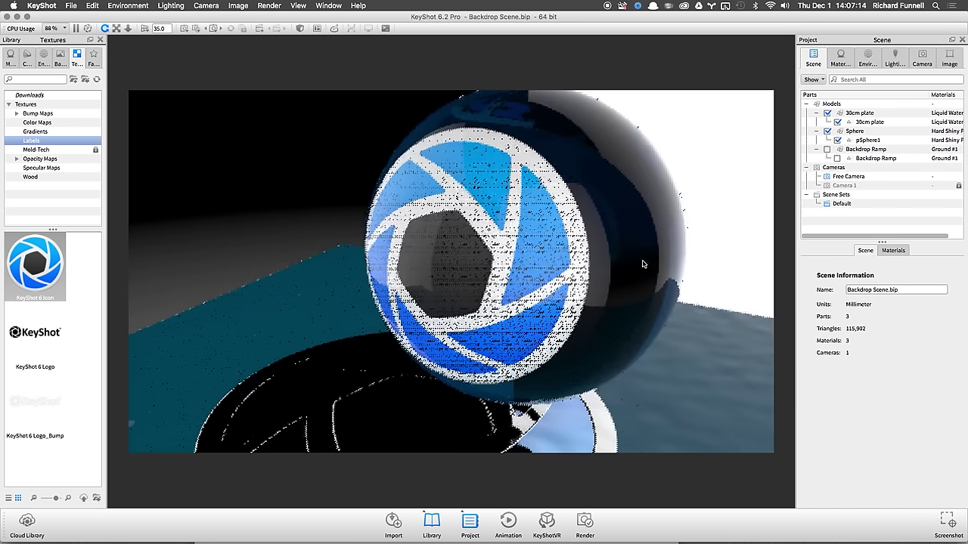
Step: Lower the mapping depth of the sphere's icon label to 0.165, and finally to 0.1
{"action": "double_click", "coordinate": [643, 264]}
{"action": "left_click", "coordinate": [932, 157]}
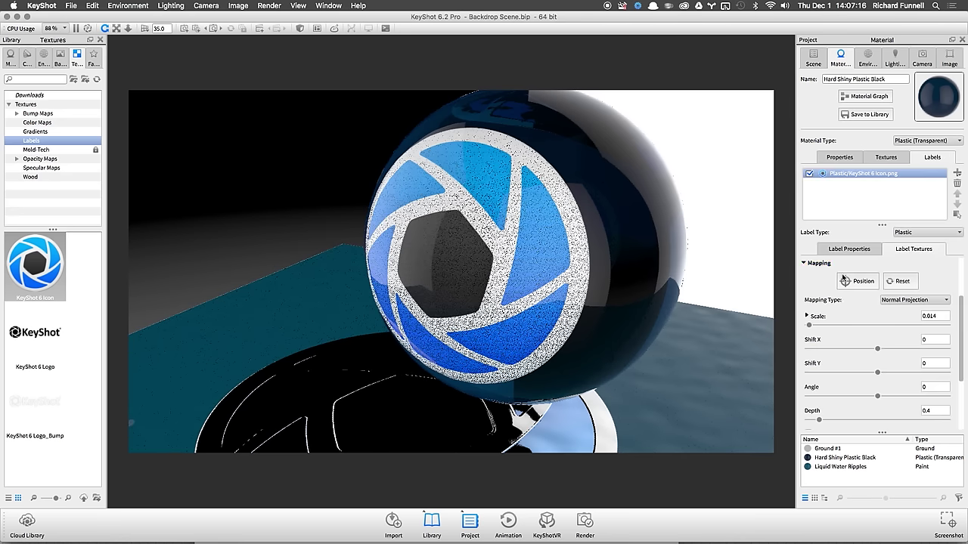
{"action": "mouse_move", "coordinate": [819, 420]}
{"action": "left_mouse_down"}
{"action": "mouse_move", "coordinate": [829, 421]}
{"action": "mouse_move", "coordinate": [812, 422]}
{"action": "left_mouse_up"}
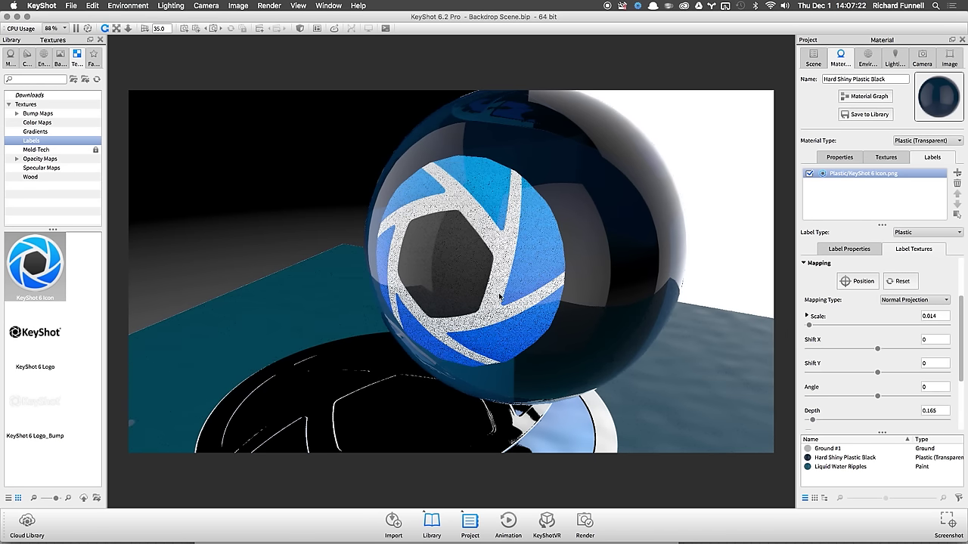
{"action": "double_click", "coordinate": [938, 411]}
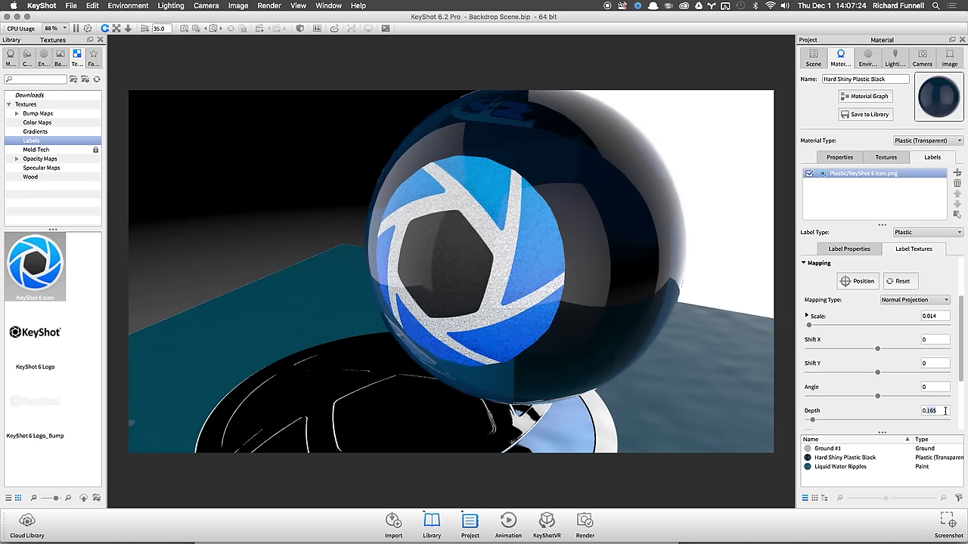
{"action": "type", "text": "0.1"}
{"action": "key", "text": "Return"}
Step: Raise the label's mapping depth on the sphere to 0.2
{"action": "scroll", "coordinate": [952, 378], "scroll_direction": "down", "scroll_amount": 3}
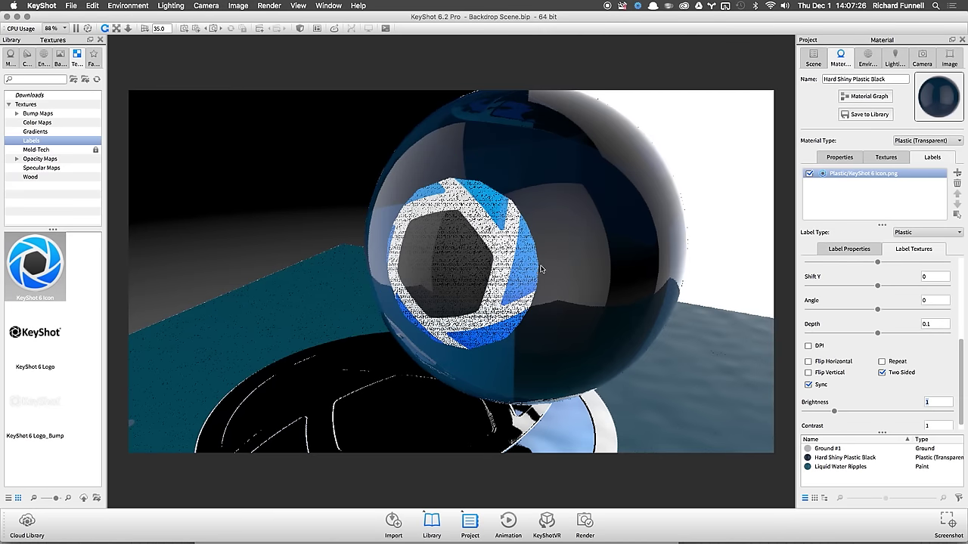
{"action": "left_click_drag", "start_coordinate": [540, 269], "coordinate": [404, 244]}
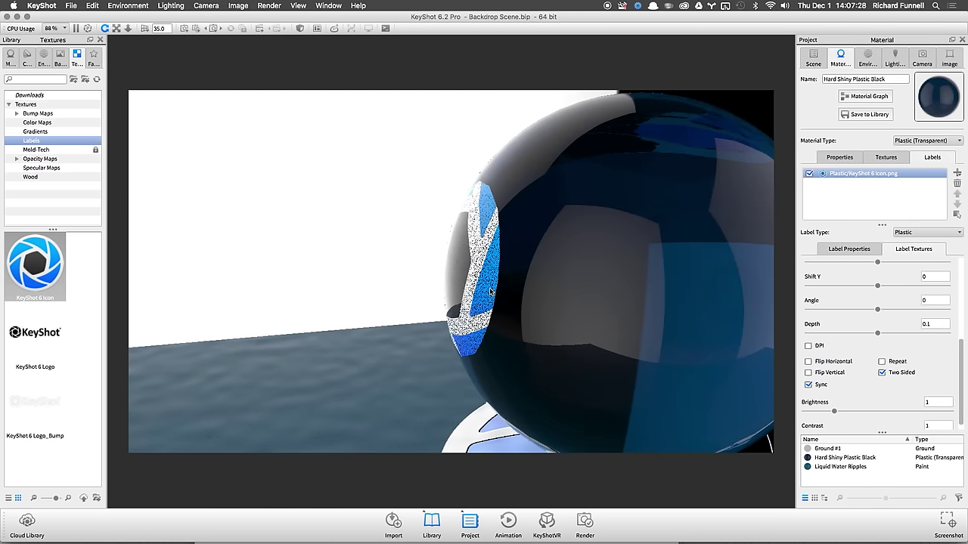
{"action": "left_click_drag", "start_coordinate": [877, 333], "coordinate": [946, 336]}
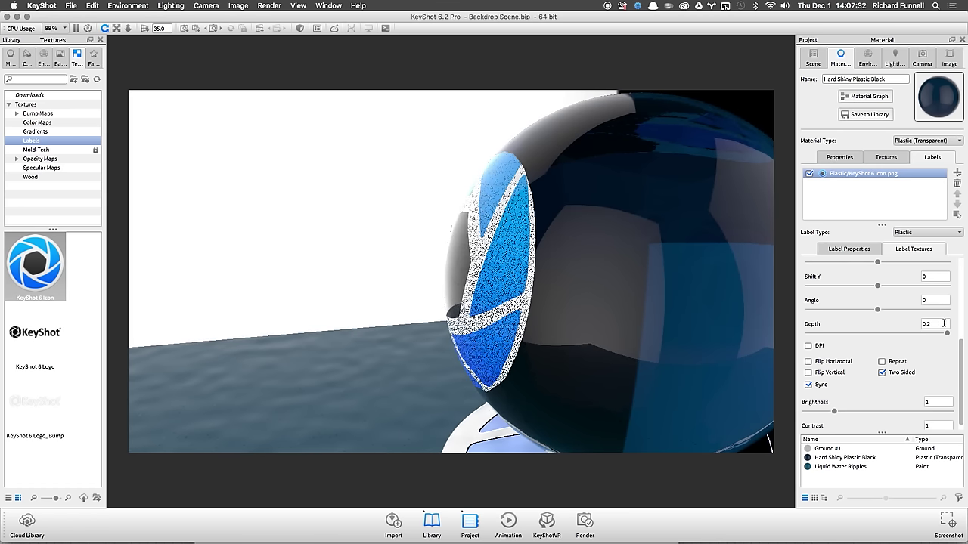
Step: Set the mapping depth of the sphere's icon label to 5
{"action": "left_click_drag", "start_coordinate": [620, 263], "coordinate": [706, 339]}
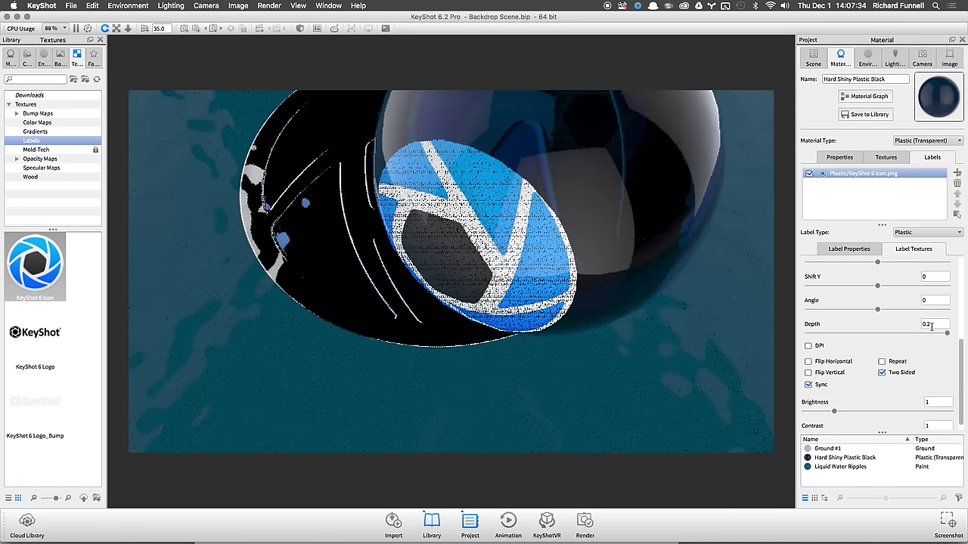
{"action": "double_click", "coordinate": [927, 324]}
{"action": "type", "text": "5"}
{"action": "key", "text": "Return"}
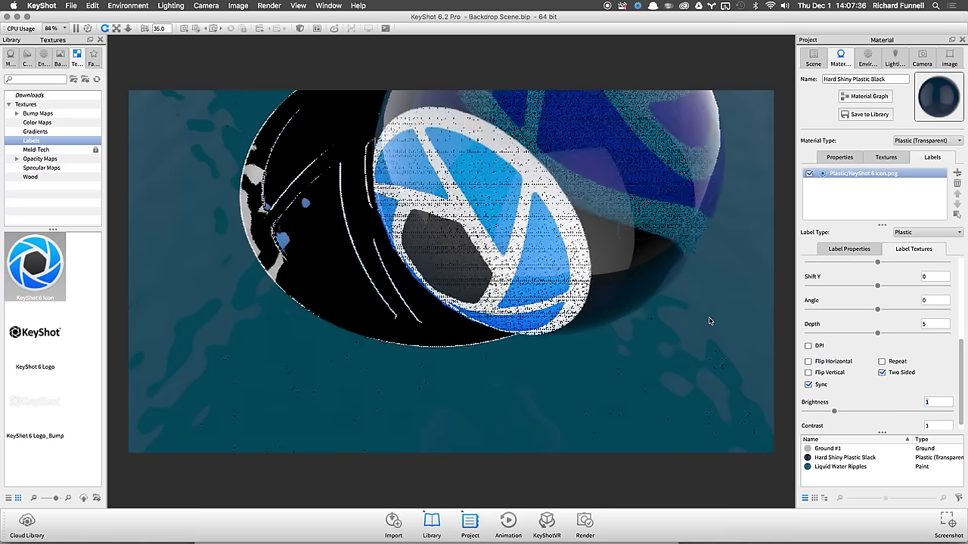
Step: Examine the metal KeyShot 6 Icon label on the plate's Liquid Water Ripples material and its texture mapping settings
{"action": "left_click_drag", "start_coordinate": [709, 321], "coordinate": [498, 330]}
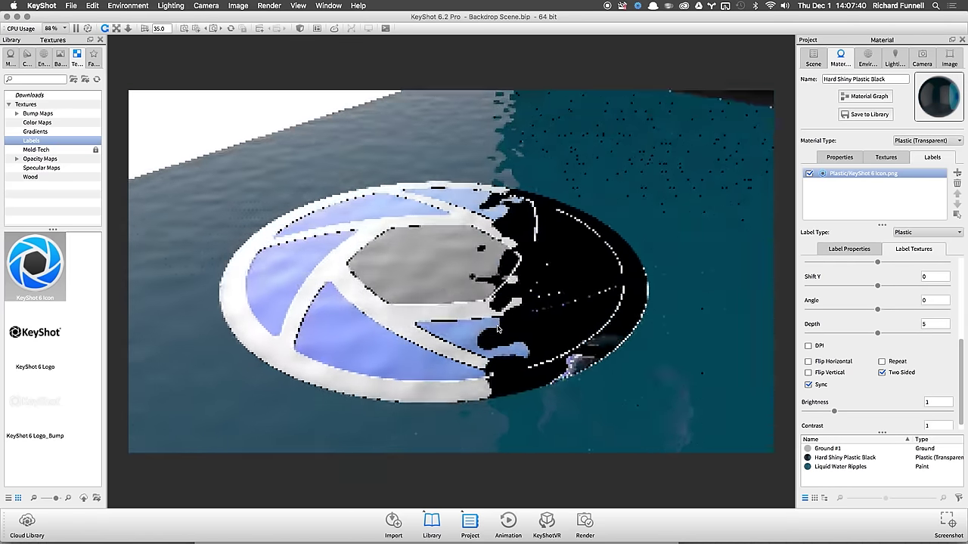
{"action": "double_click", "coordinate": [497, 329]}
{"action": "left_click_drag", "start_coordinate": [440, 282], "coordinate": [923, 163]}
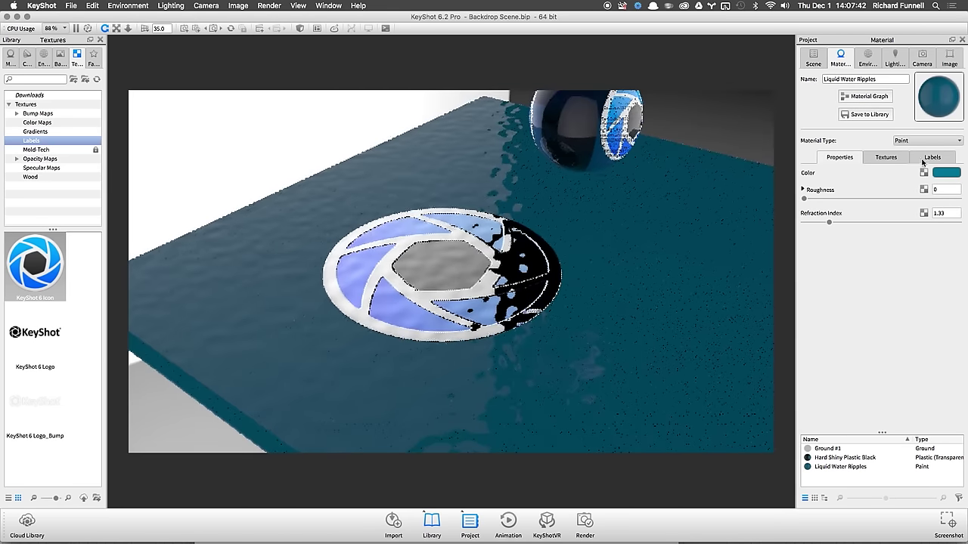
{"action": "left_click_drag", "start_coordinate": [650, 227], "coordinate": [553, 216]}
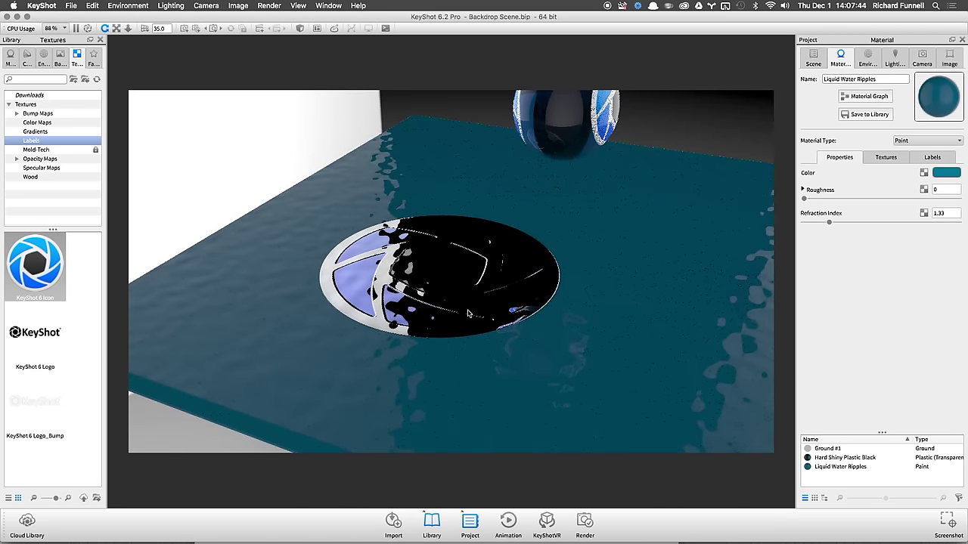
{"action": "scroll", "coordinate": [468, 313], "scroll_direction": "up", "scroll_amount": 5}
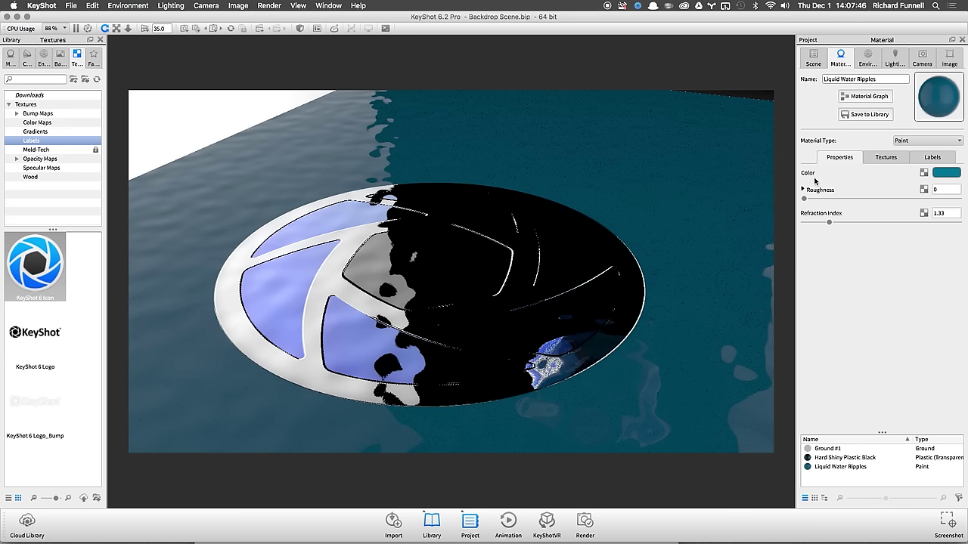
{"action": "left_click", "coordinate": [924, 159]}
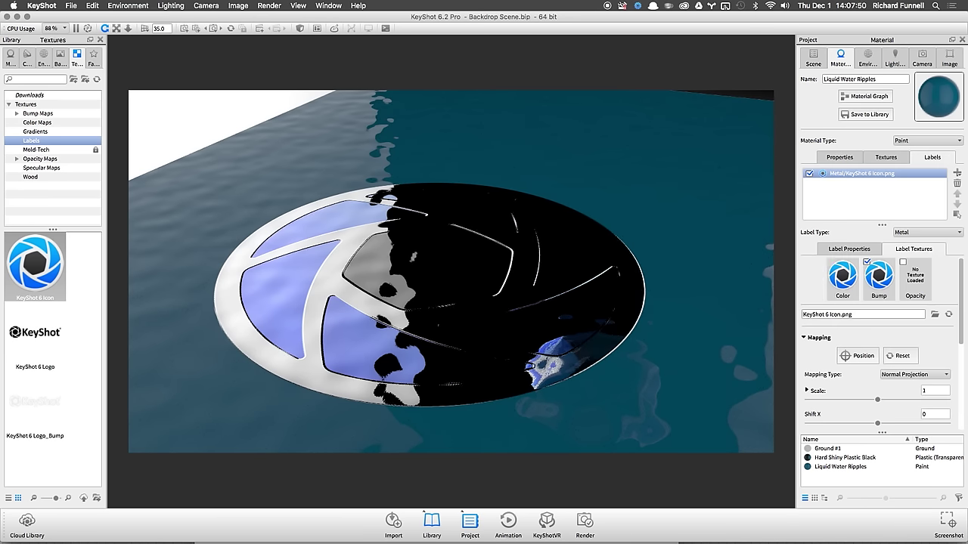
{"action": "scroll", "coordinate": [954, 327], "scroll_direction": "down", "scroll_amount": 3}
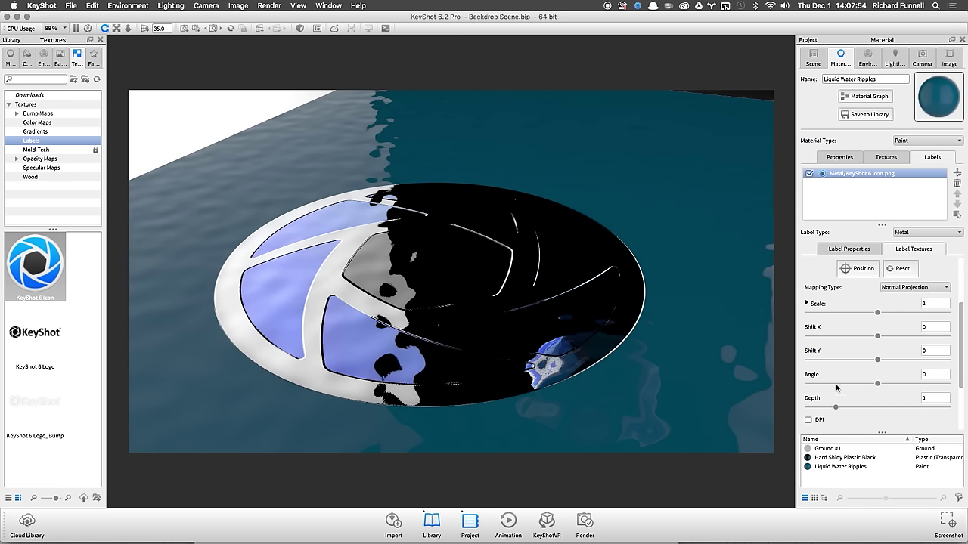
{"action": "scroll", "coordinate": [903, 330], "scroll_direction": "up", "scroll_amount": 2}
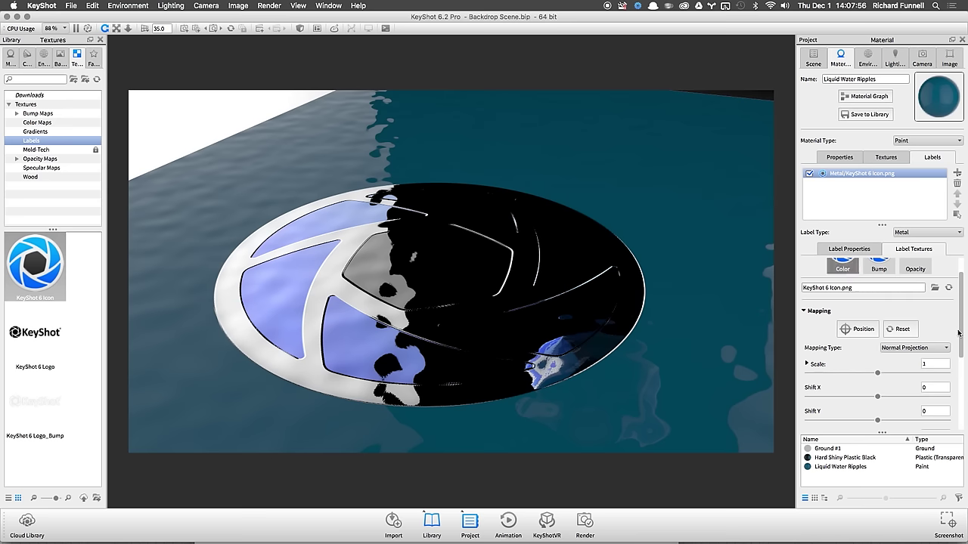
{"action": "scroll", "coordinate": [945, 392], "scroll_direction": "down", "scroll_amount": 5}
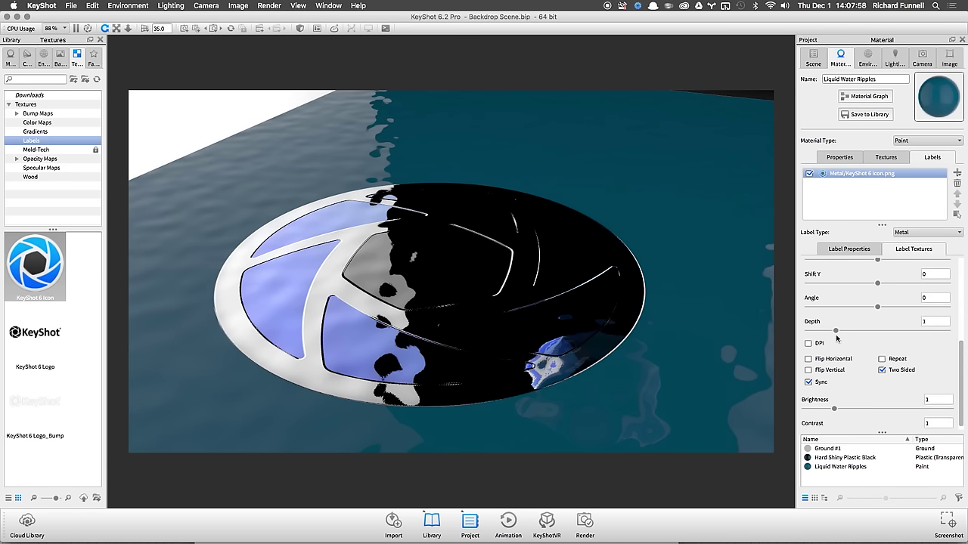
{"action": "scroll", "coordinate": [553, 341], "scroll_direction": "down", "scroll_amount": 5}
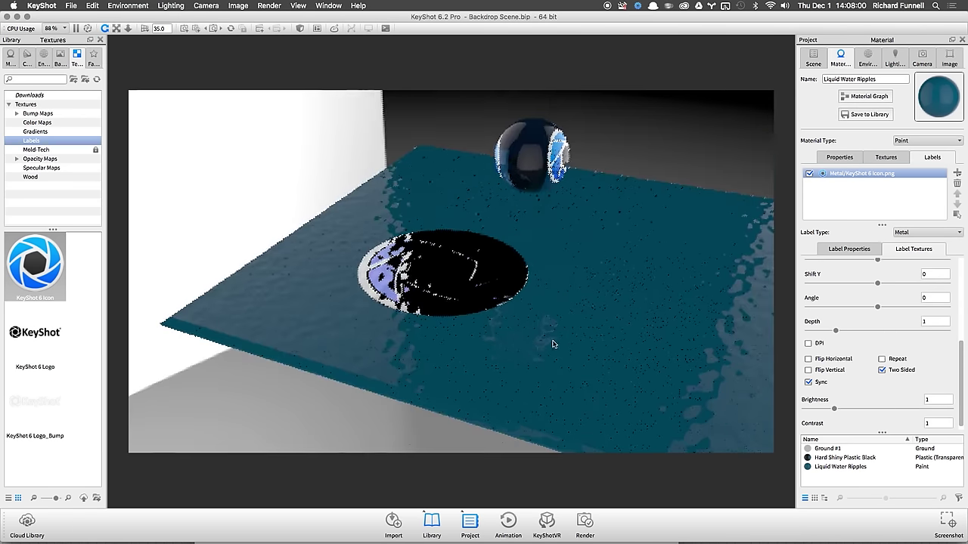
Step: Set the mapping depth of the plate's metal KeyShot 6 Icon label to 10
{"action": "left_click_drag", "start_coordinate": [552, 341], "coordinate": [470, 328]}
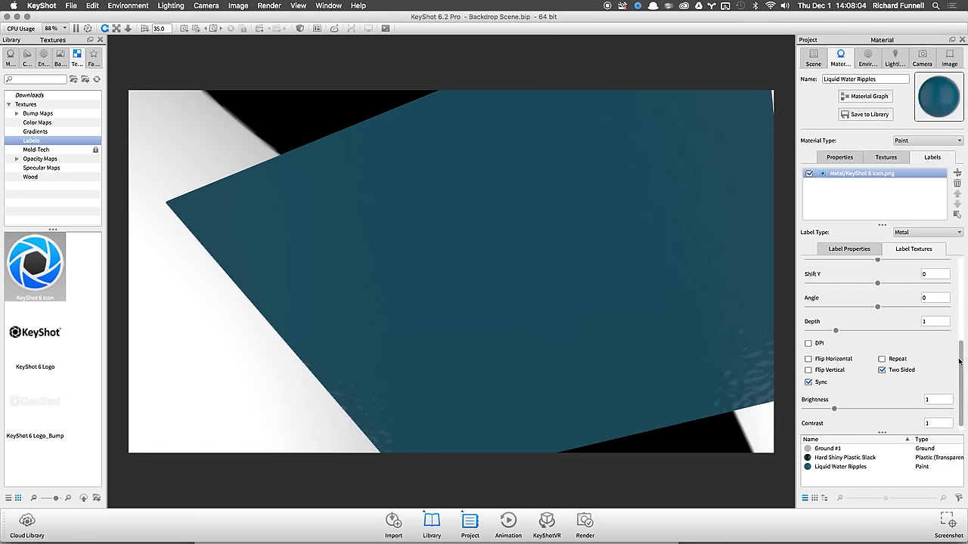
{"action": "scroll", "coordinate": [960, 363], "scroll_direction": "up", "scroll_amount": 3}
{"action": "scroll", "coordinate": [957, 343], "scroll_direction": "down", "scroll_amount": 3}
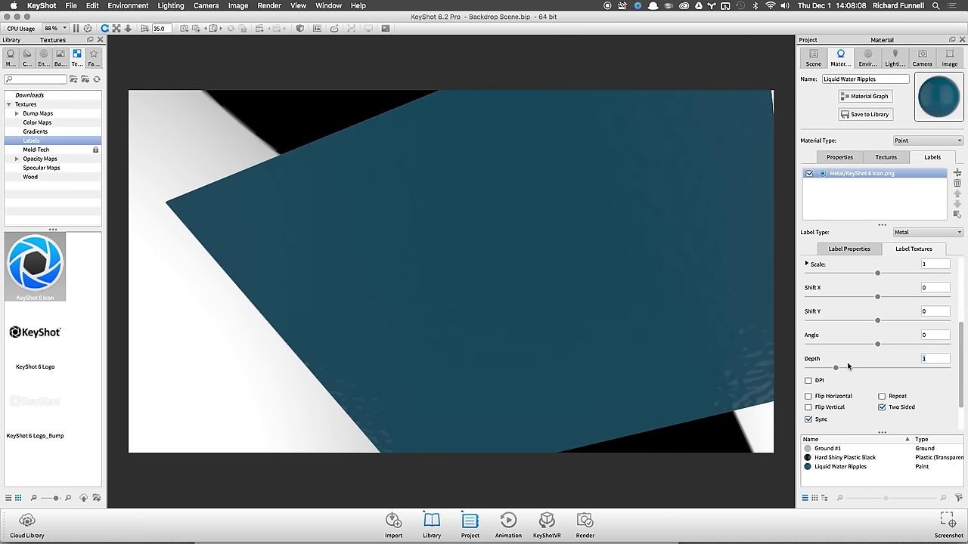
{"action": "type", "text": "0"}
{"action": "key", "text": "Return"}
{"action": "scroll", "coordinate": [848, 366], "scroll_direction": "down", "scroll_amount": 2}
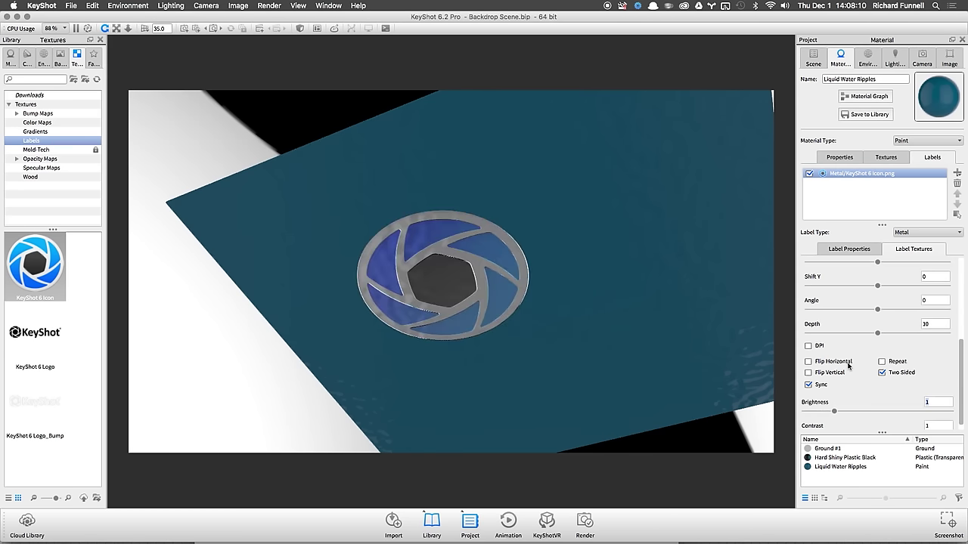
Step: Reposition the icon label on the plate so that it overlaps the near edge, and accept the placement
{"action": "left_click_drag", "start_coordinate": [406, 260], "coordinate": [441, 300]}
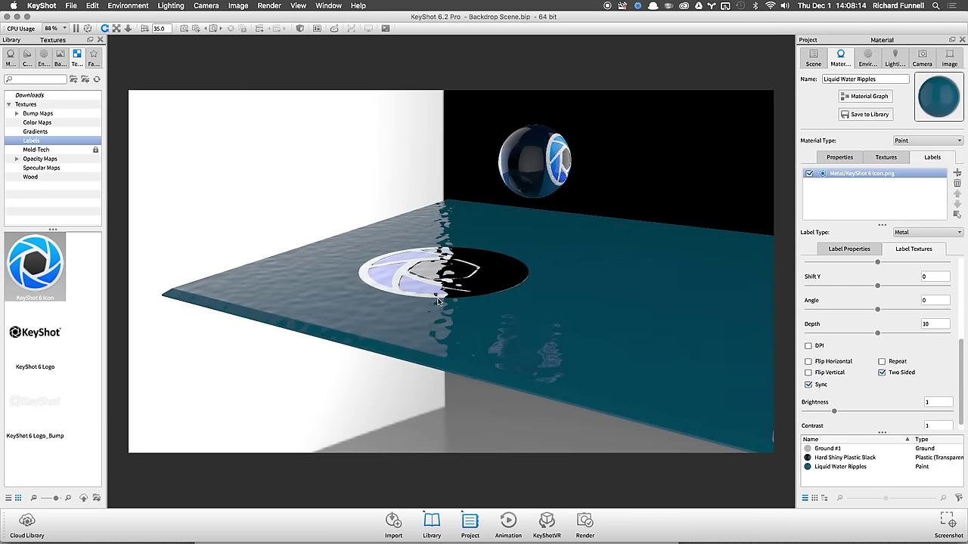
{"action": "left_click_drag", "start_coordinate": [444, 378], "coordinate": [525, 352]}
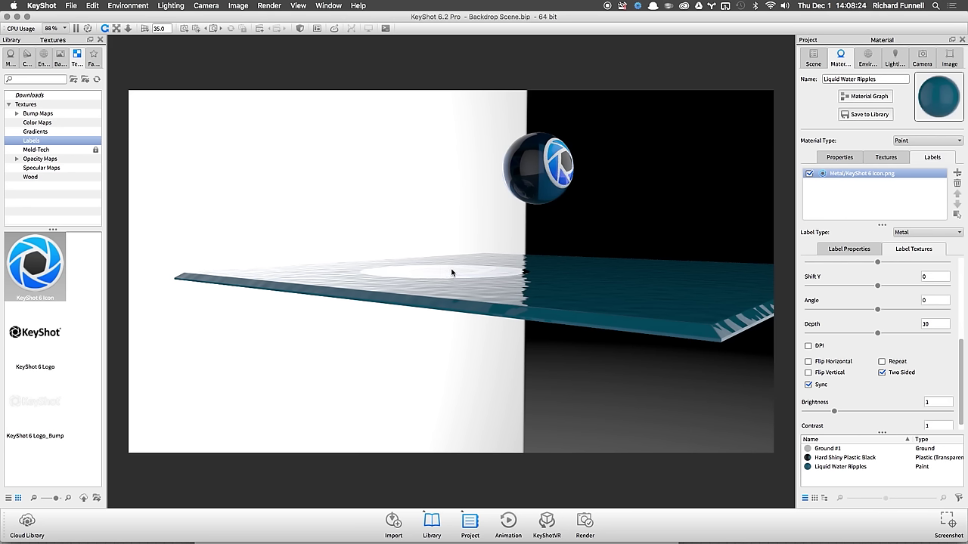
{"action": "left_click_drag", "start_coordinate": [653, 337], "coordinate": [786, 318]}
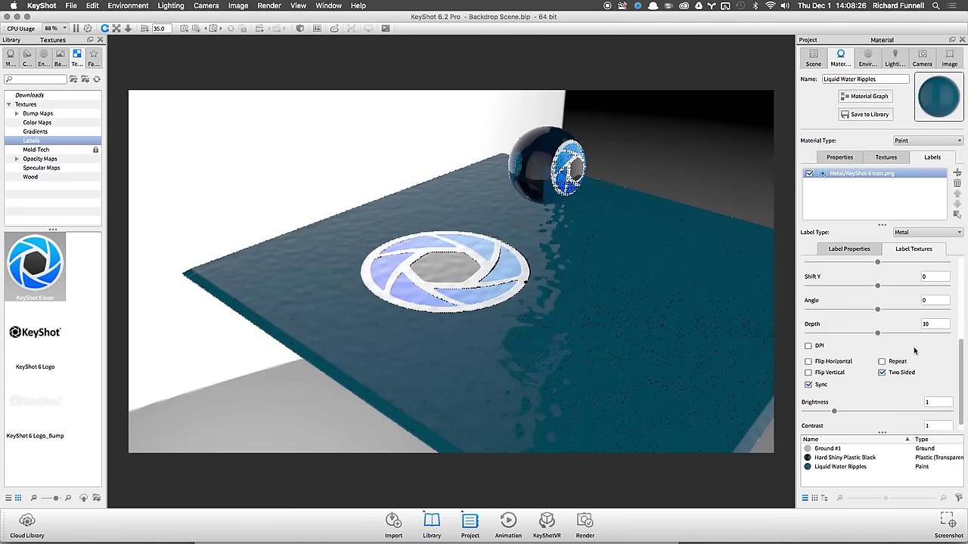
{"action": "scroll", "coordinate": [964, 301], "scroll_direction": "up", "scroll_amount": 3}
{"action": "scroll", "coordinate": [964, 301], "scroll_direction": "up", "scroll_amount": 1}
{"action": "left_click", "coordinate": [858, 328]}
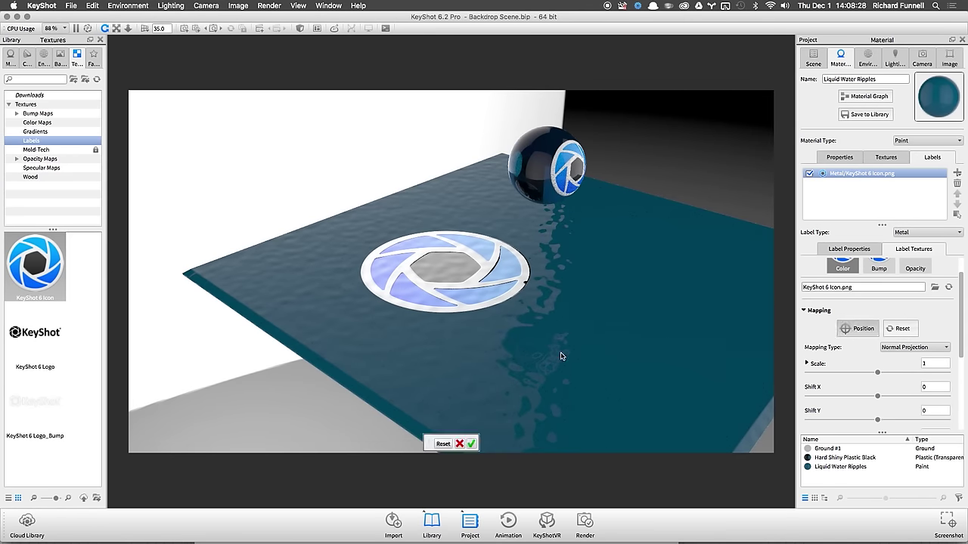
{"action": "left_click", "coordinate": [563, 357]}
{"action": "left_click", "coordinate": [403, 384]}
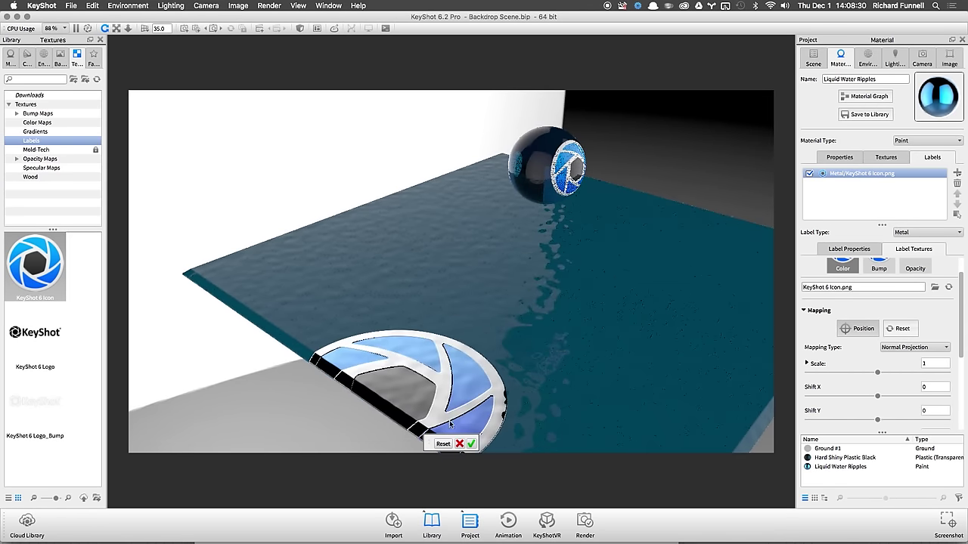
{"action": "left_click", "coordinate": [470, 443]}
Step: Lower the mapping depth of the plate's icon label to 1.74
{"action": "left_click_drag", "start_coordinate": [582, 430], "coordinate": [570, 339]}
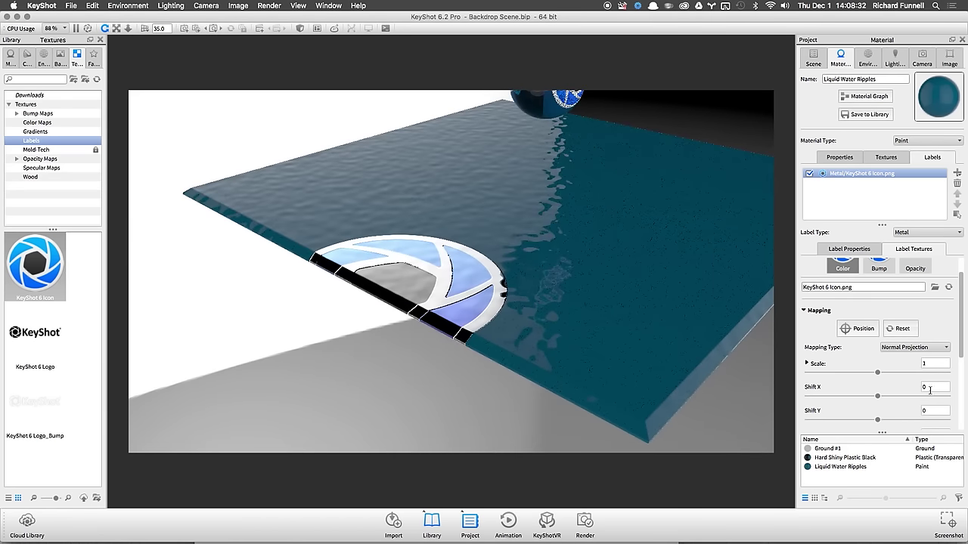
{"action": "scroll", "coordinate": [958, 375], "scroll_direction": "down", "scroll_amount": 1}
{"action": "scroll", "coordinate": [959, 374], "scroll_direction": "down", "scroll_amount": 3}
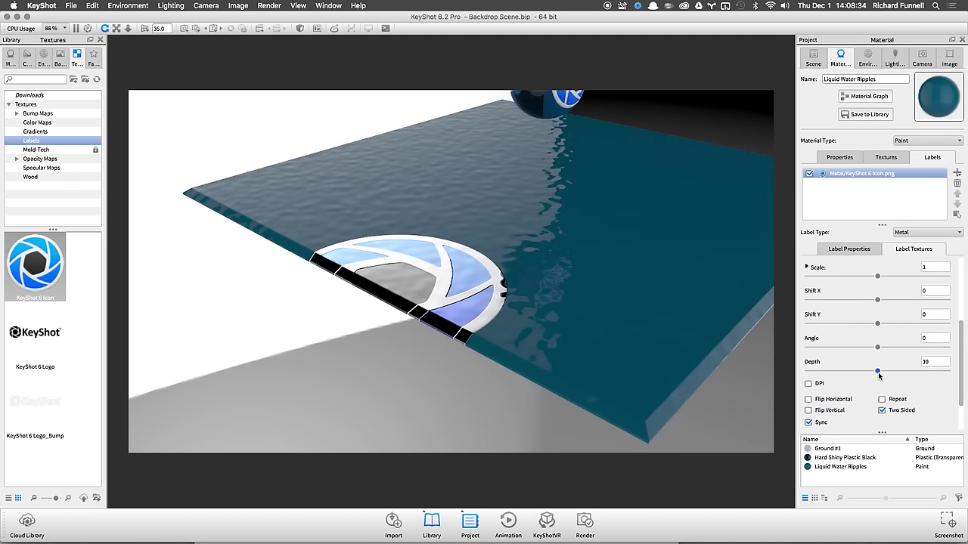
{"action": "left_click_drag", "start_coordinate": [877, 372], "coordinate": [821, 371]}
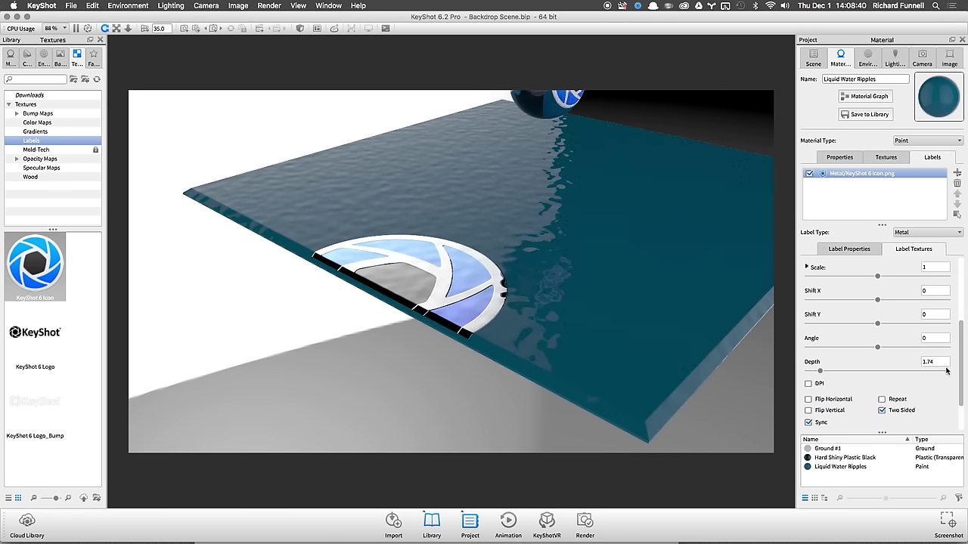
Step: Raise the mapping depth of the plate's icon label to 4
{"action": "double_click", "coordinate": [938, 362]}
{"action": "type", "text": "2"}
{"action": "key", "text": "Return"}
{"action": "scroll", "coordinate": [829, 360], "scroll_direction": "down", "scroll_amount": 2}
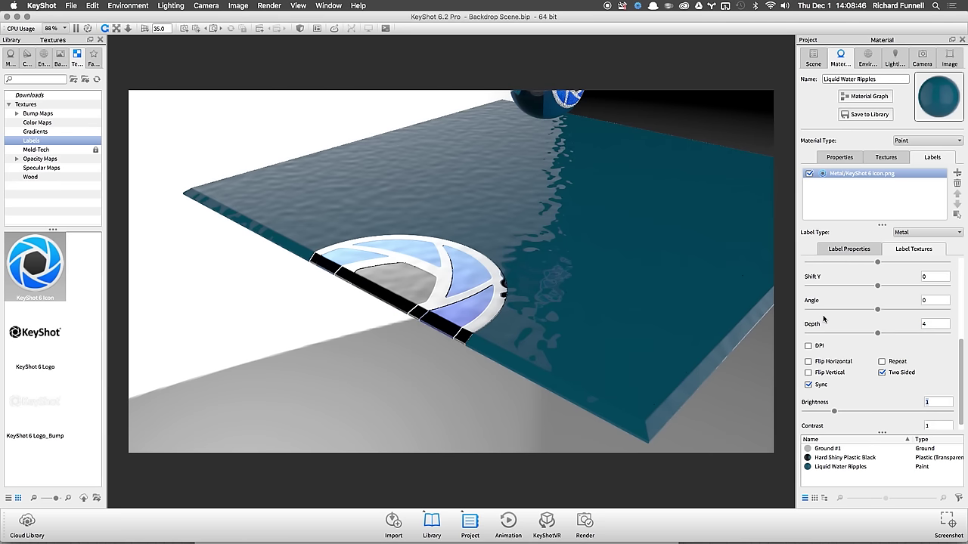
Step: Set the plate label's mapping depth to 3.5, and finally reduce it to 0.96
{"action": "double_click", "coordinate": [940, 321]}
{"action": "type", "text": "3.5"}
{"action": "key", "text": "Return"}
{"action": "left_click_drag", "start_coordinate": [868, 334], "coordinate": [824, 337]}
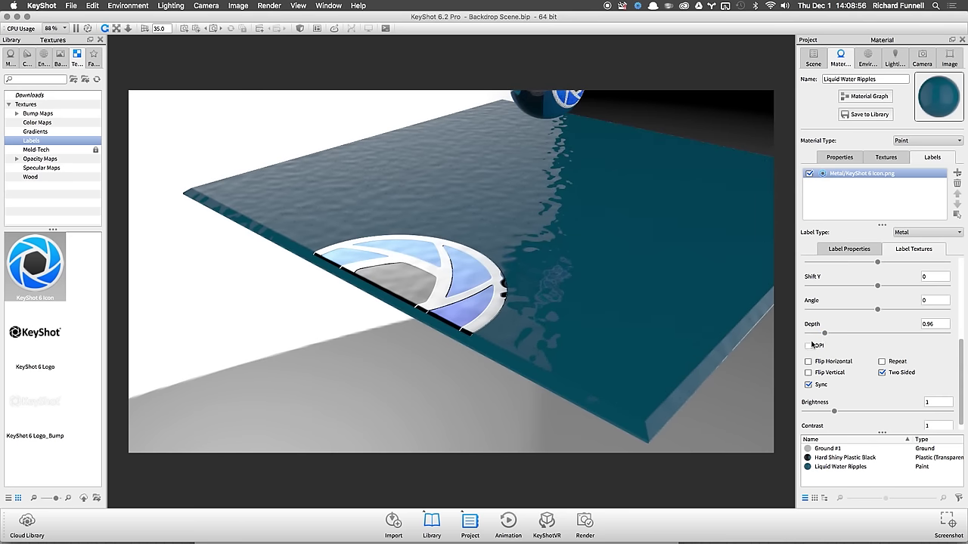
{"action": "left_click_drag", "start_coordinate": [698, 341], "coordinate": [471, 377]}
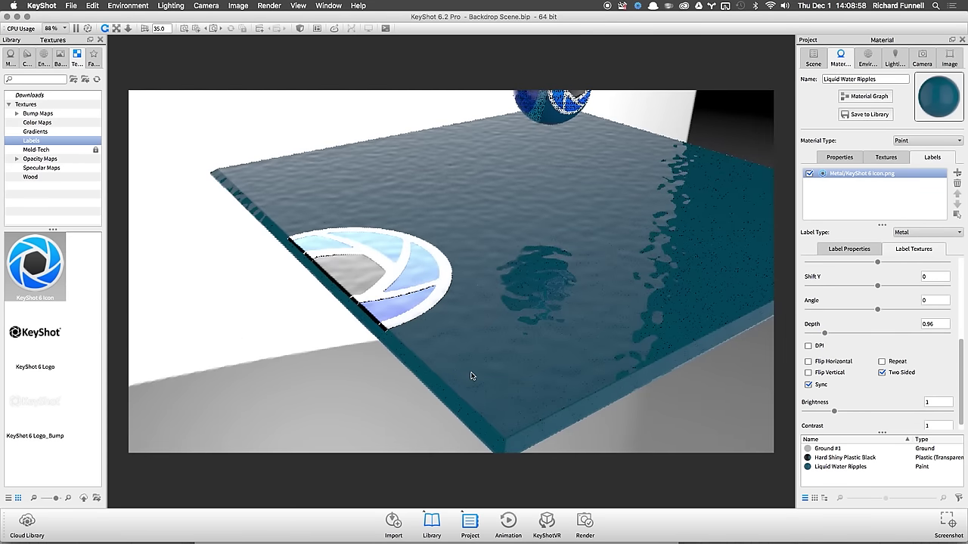